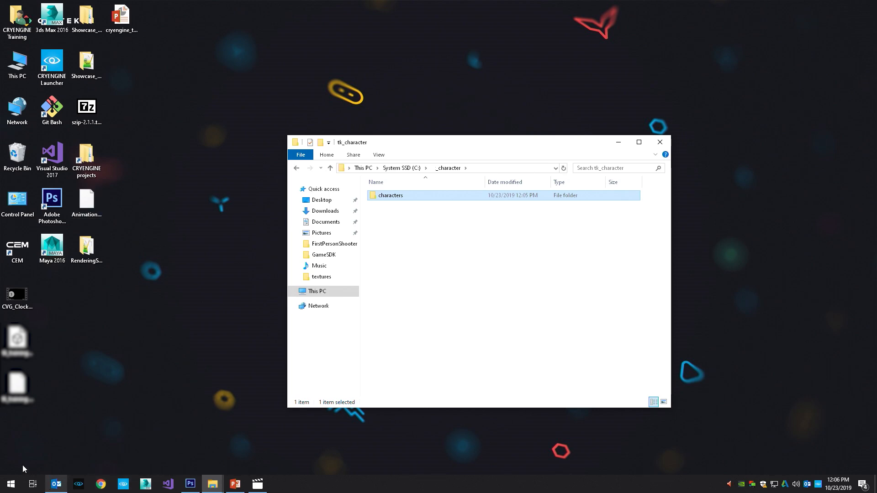
# Copy the characters folder from the tk_character folder into the GameSDK folder of gamesdk_5.6.
pyautogui.hotkey('alt', 'Tab')
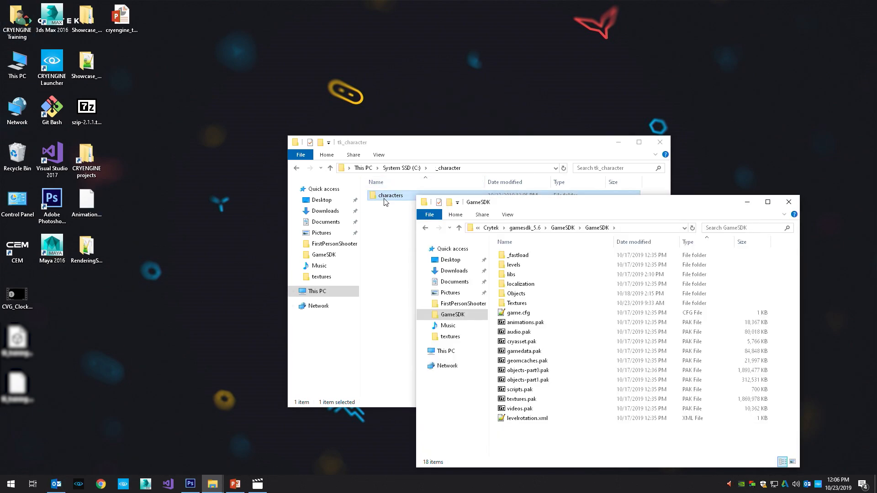
pyautogui.moveTo(385, 195); pyautogui.dragTo(551, 437)
pyautogui.moveTo(550, 437); pyautogui.dragTo(551, 436, button='right')
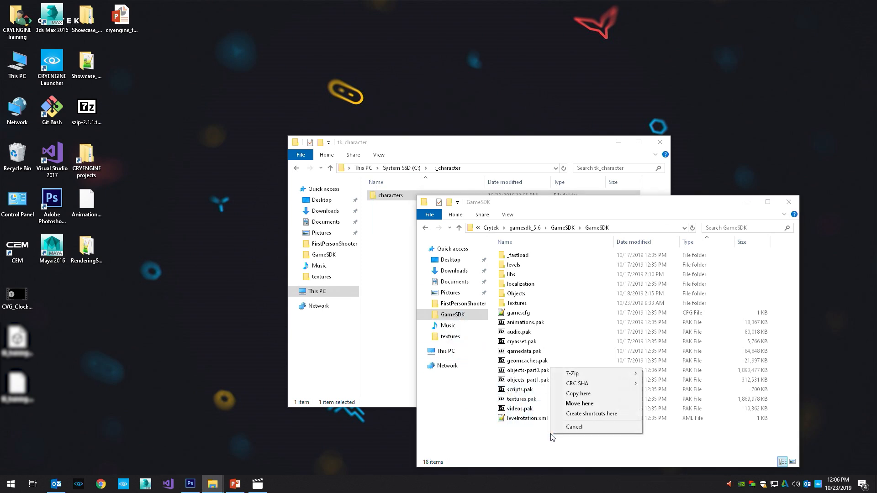
pyautogui.click(579, 394)
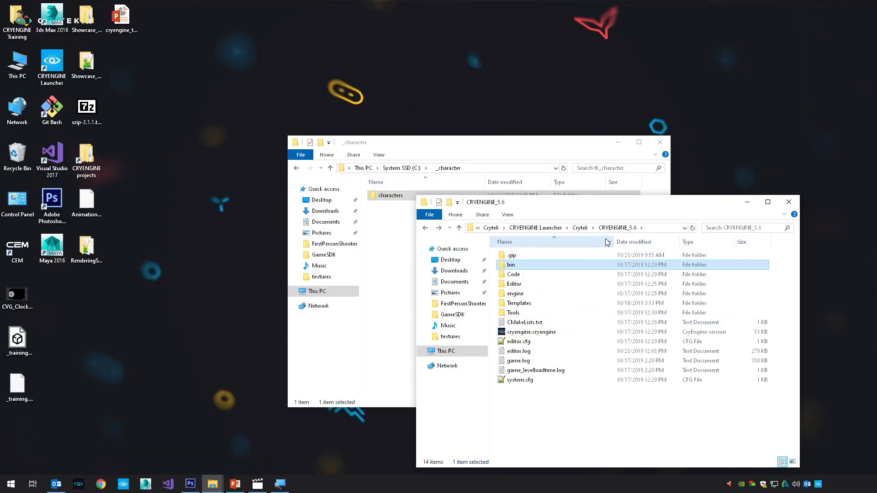
# Launch CryToolsInstaller.exe from the Tools folder of CRYENGINE_5.6.
pyautogui.doubleClick(518, 315)
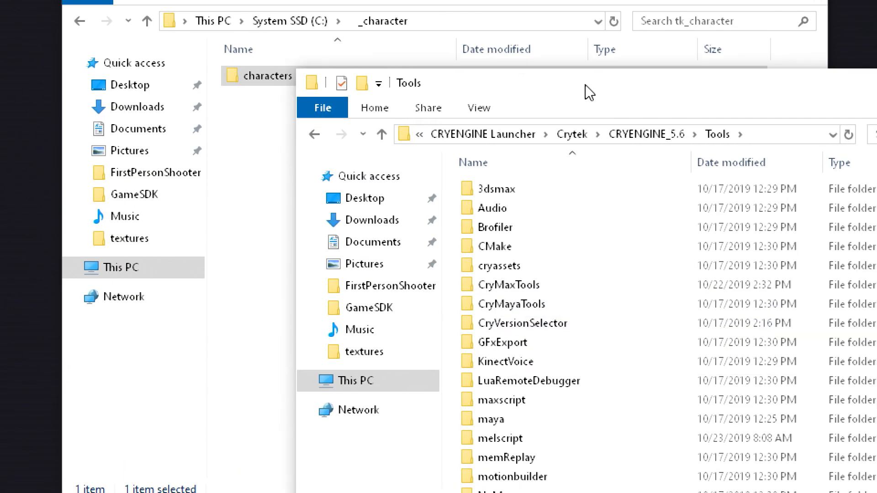
pyautogui.scroll(-7, 402, 320)
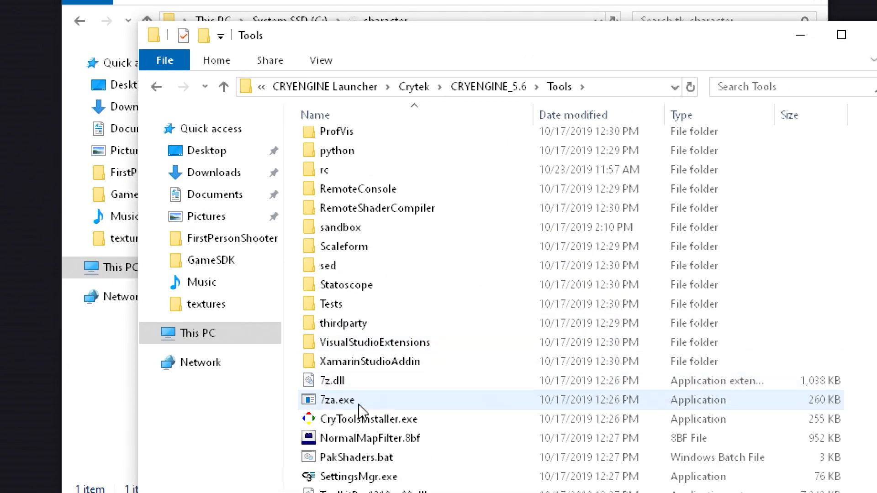
pyautogui.click(424, 419)
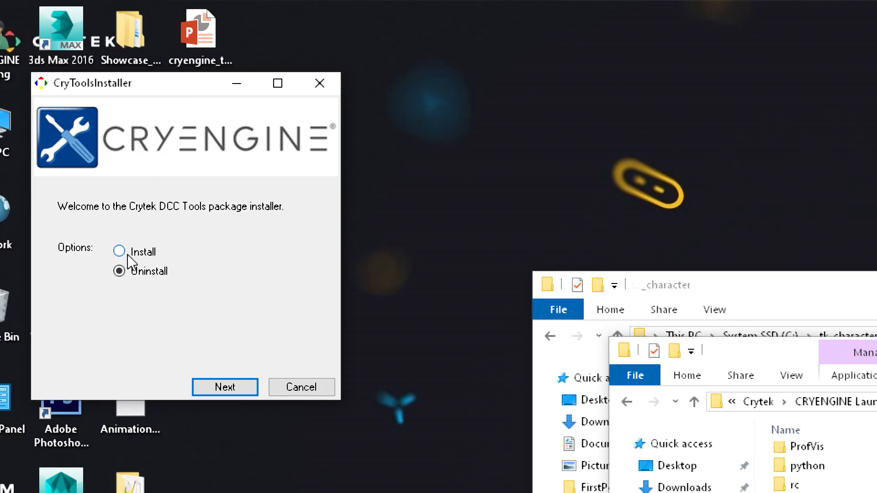
# Install all the listed Crytek DCC tool packages and close the installer.
pyautogui.click(119, 251)
pyautogui.click(239, 388)
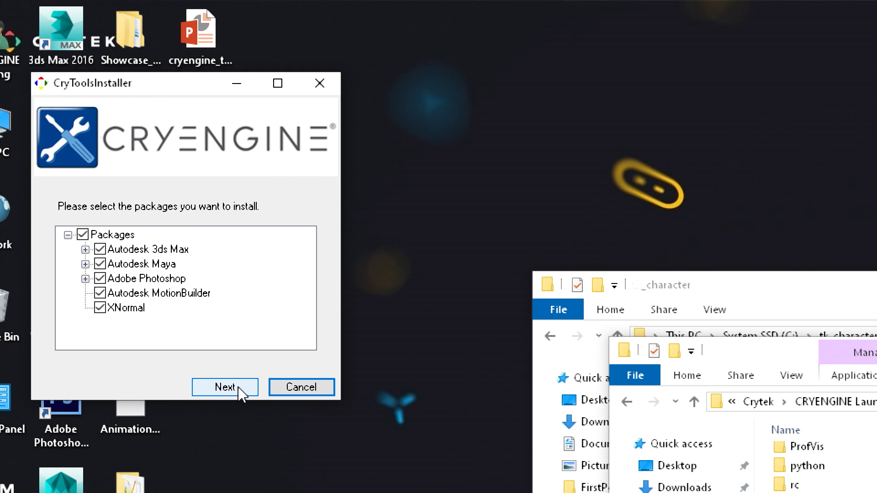
pyautogui.click(224, 387)
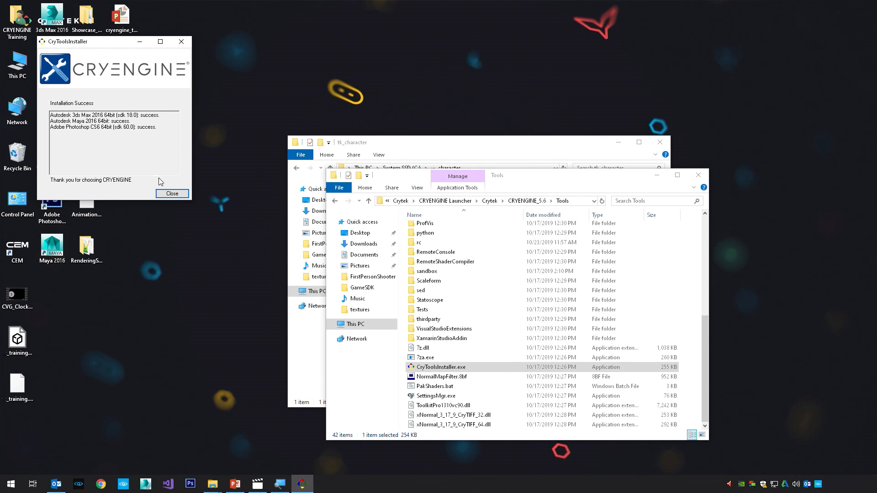
pyautogui.click(173, 194)
pyautogui.click(202, 307)
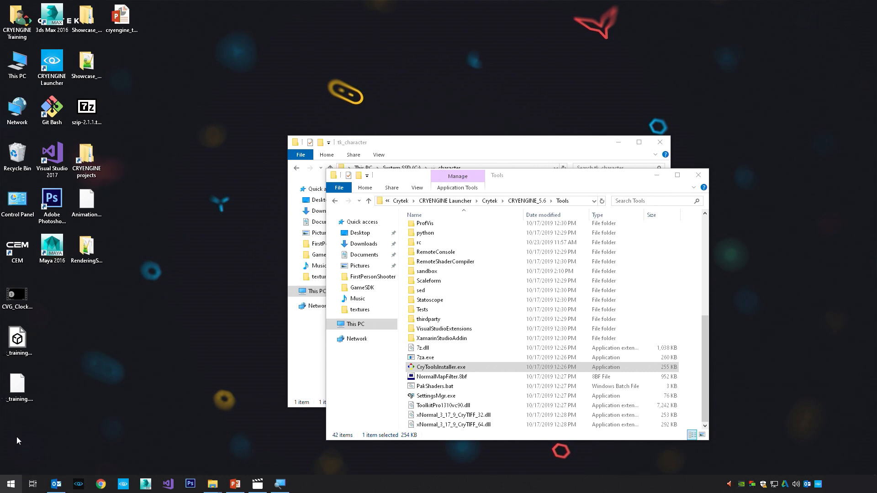
# Start Maya 2016, dismiss its startup dialogs and display the Crytek shelf.
pyautogui.click(52, 248)
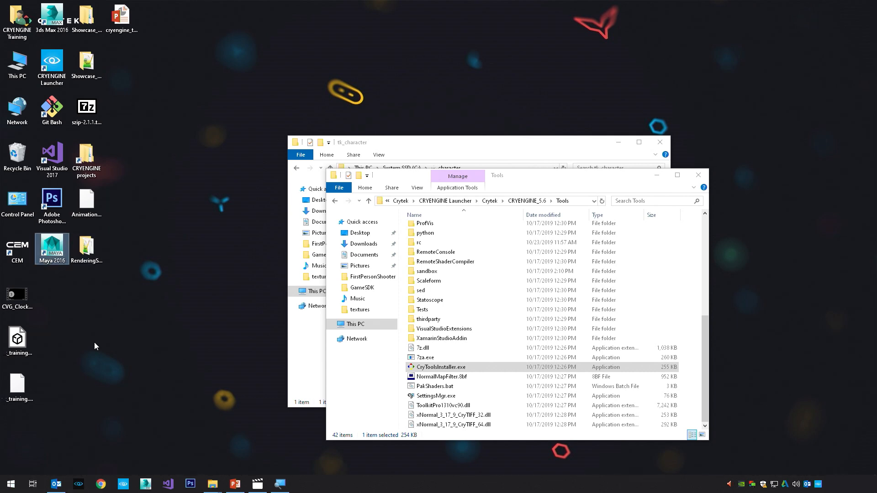
pyautogui.press('Return')
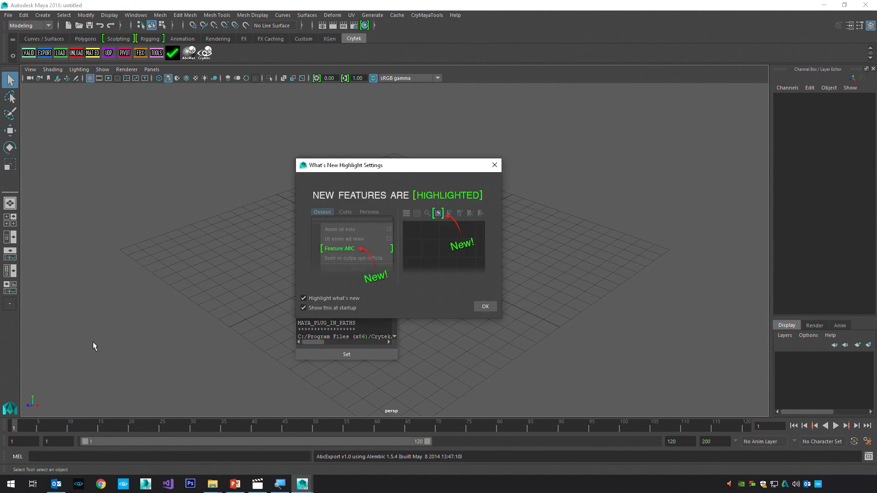
pyautogui.click(497, 167)
pyautogui.click(391, 168)
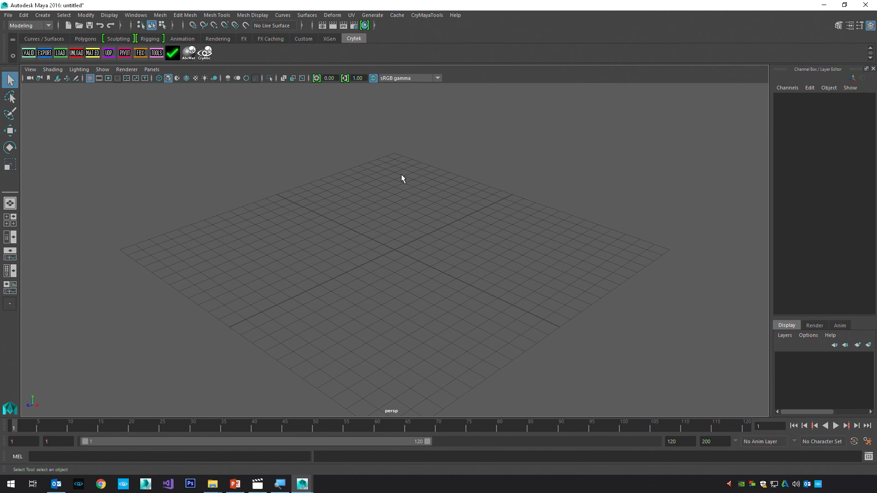
pyautogui.click(327, 38)
pyautogui.click(352, 39)
# Open the scene player_male_setup.ma from GameSDK\characters\player_male\_source\maya without changing the load options.
pyautogui.click(7, 15)
pyautogui.click(27, 40)
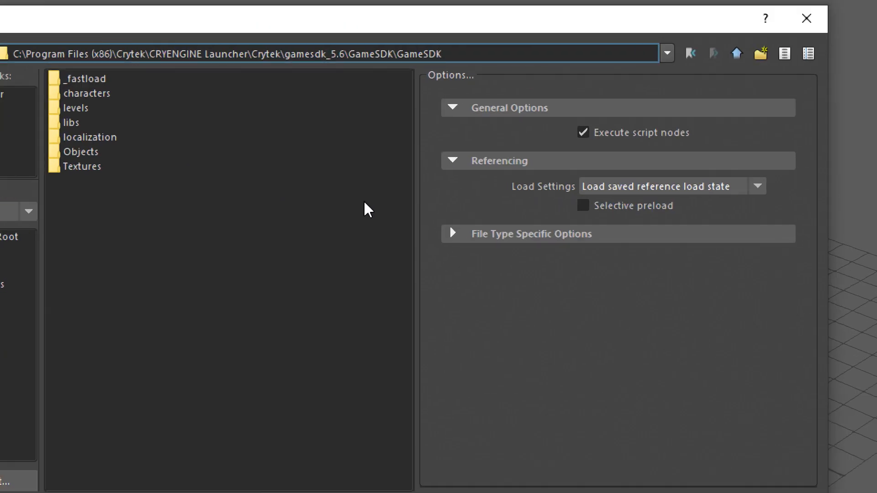
pyautogui.doubleClick(86, 94)
pyautogui.doubleClick(86, 81)
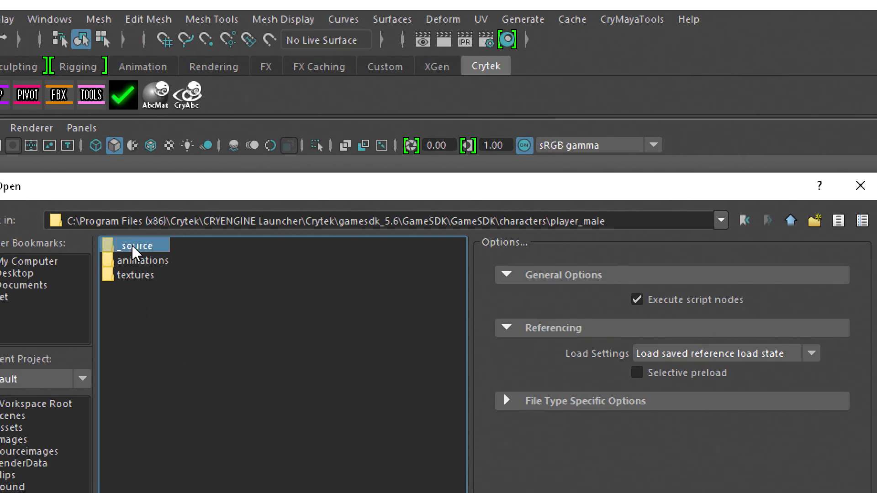
pyautogui.doubleClick(130, 246)
pyautogui.doubleClick(130, 251)
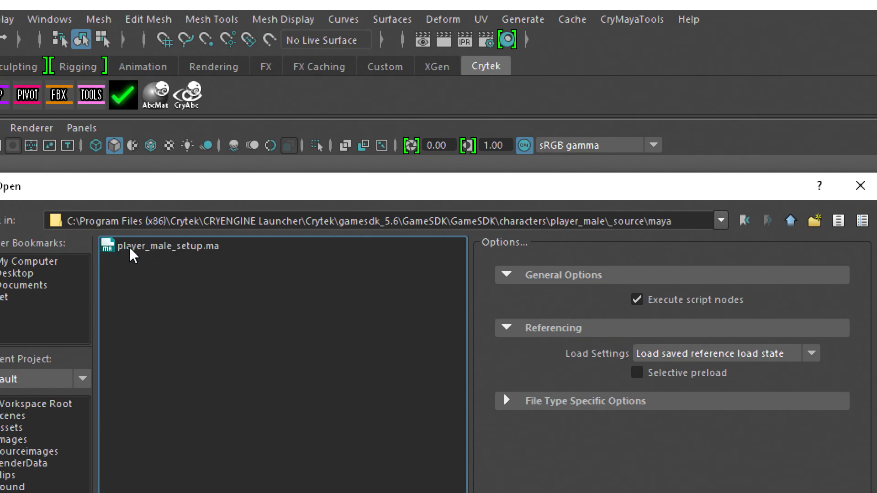
pyautogui.click(154, 249)
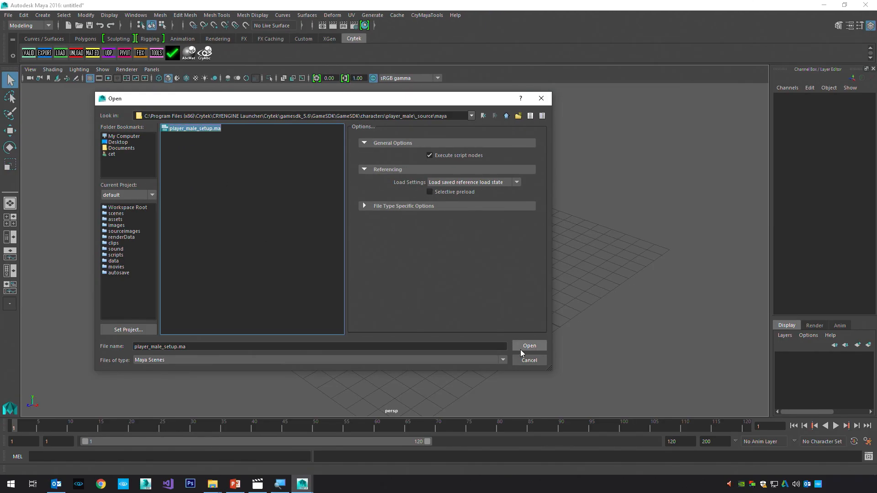
pyautogui.click(527, 348)
pyautogui.click(437, 245)
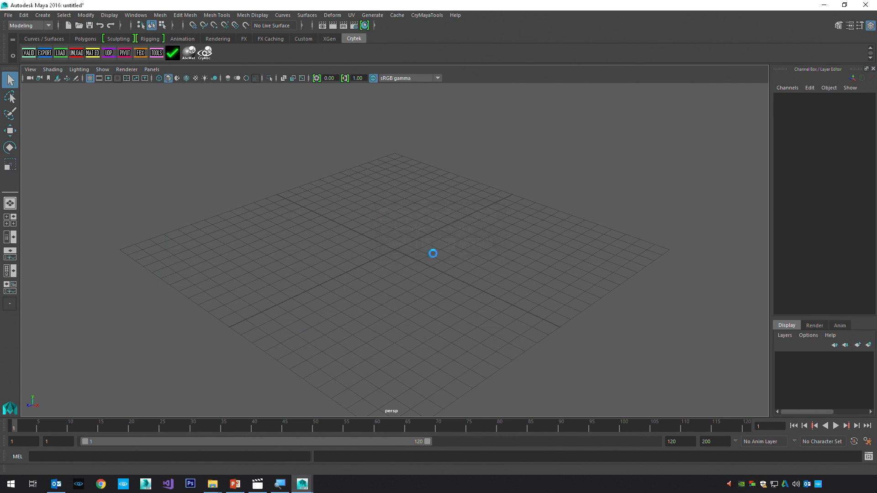
pyautogui.click(398, 393)
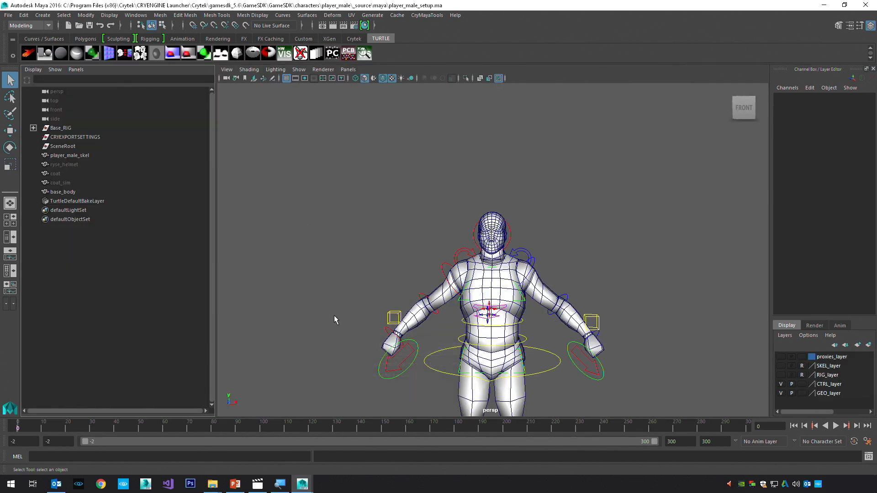
# Isolate the player_male_skel mesh in the viewport to inspect its geometry, and restore the full character view.
pyautogui.press('a')
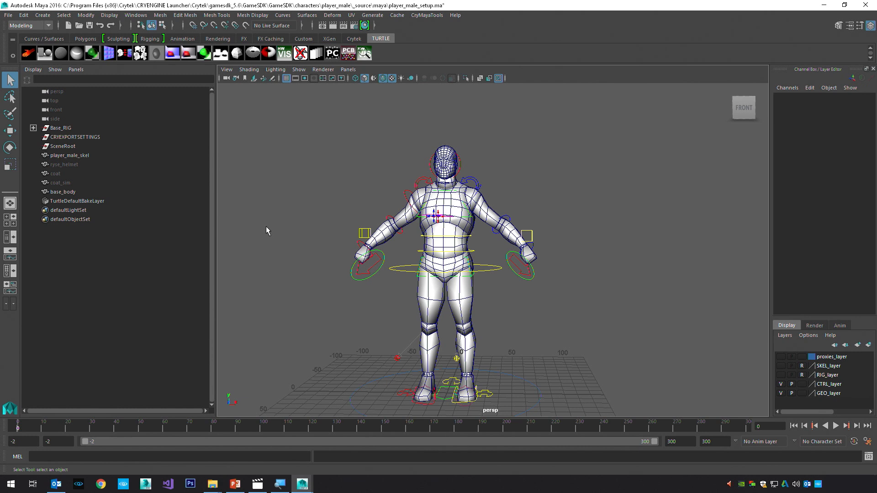
pyautogui.click(123, 156)
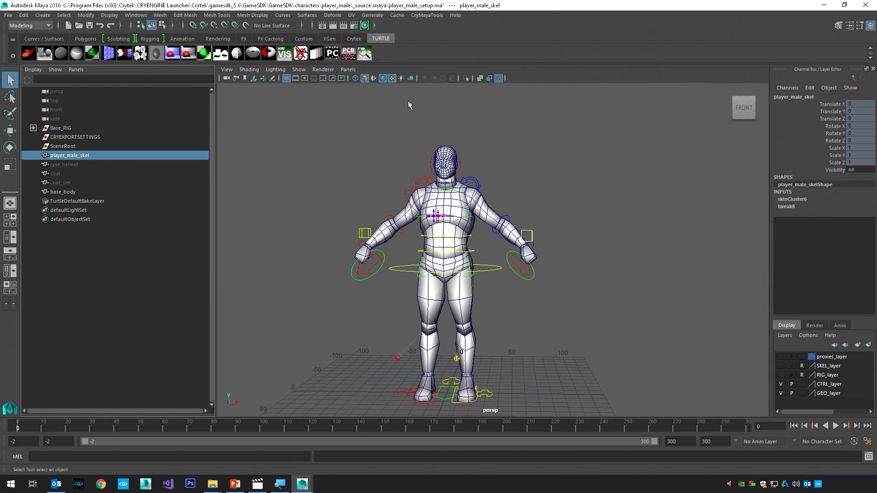
pyautogui.click(466, 78)
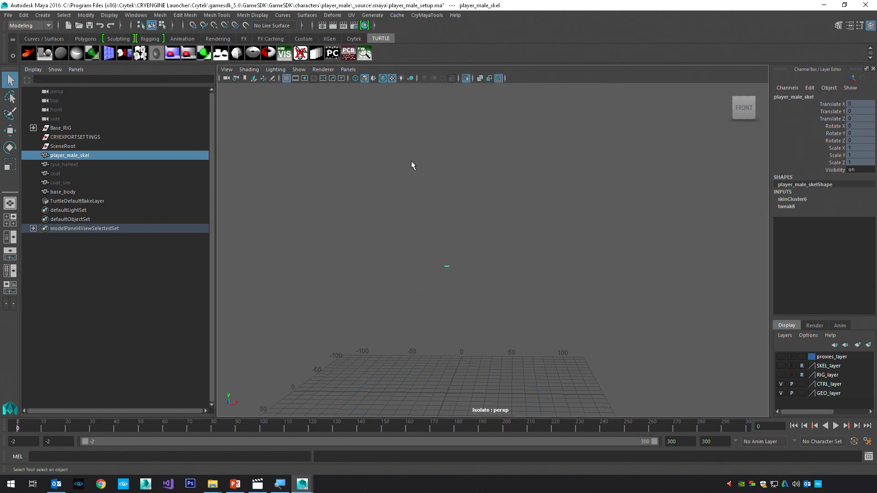
pyautogui.press('f')
pyautogui.keyDown('alt'); pyautogui.moveTo(475, 287); pyautogui.dragTo(481, 323); pyautogui.keyUp('alt')
pyautogui.press('f')
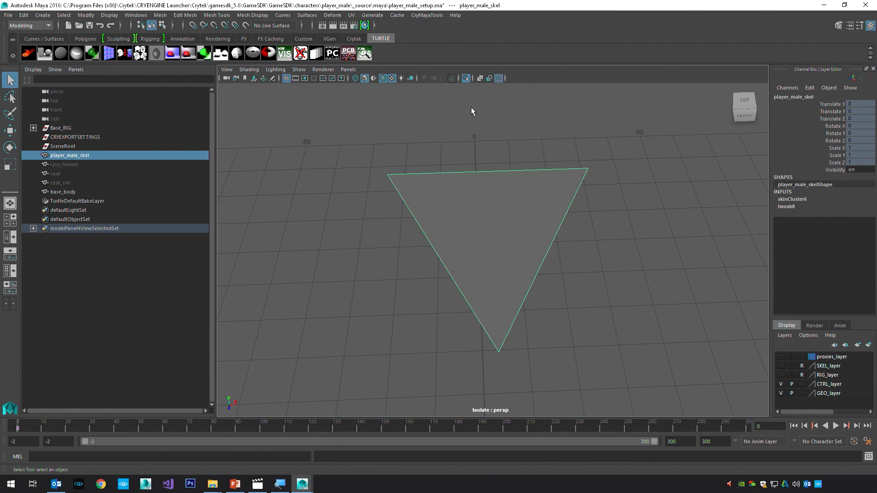
pyautogui.click(467, 78)
pyautogui.scroll(-5, 487, 199)
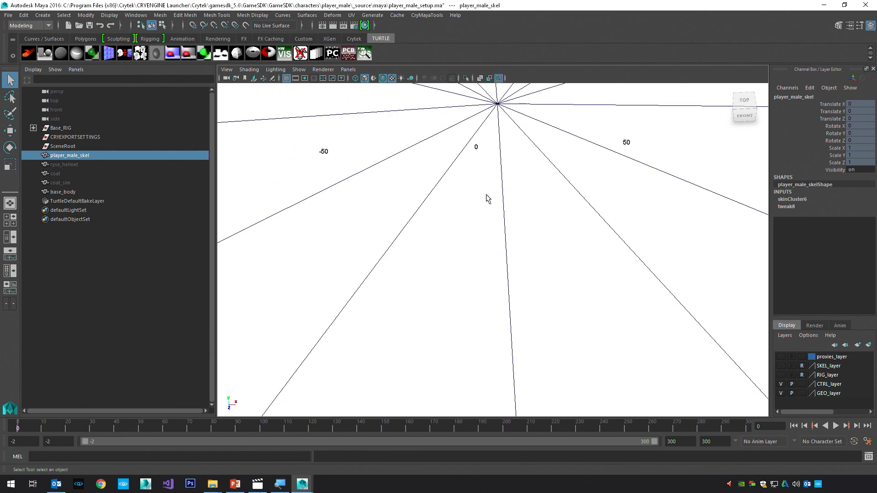
pyautogui.scroll(-10, 487, 206)
pyautogui.scroll(1, 497, 234)
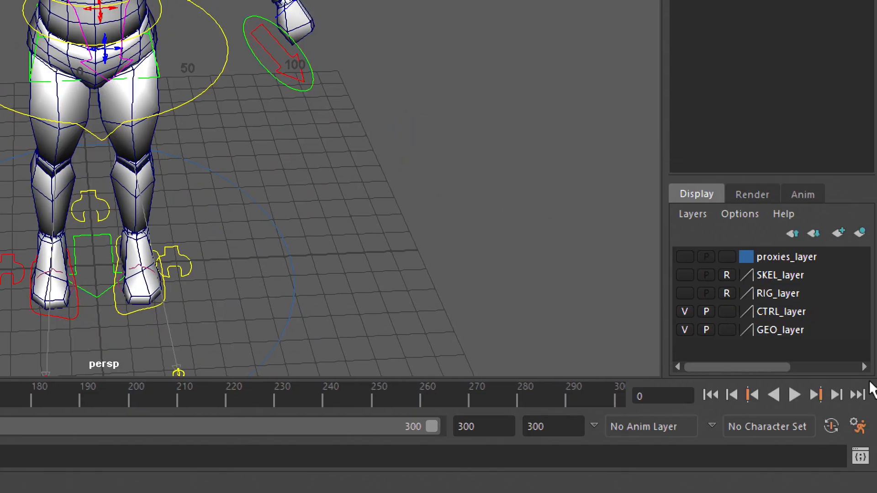
# Make SKEL_layer visible and look over the skeleton inside the whole character.
pyautogui.click(779, 366)
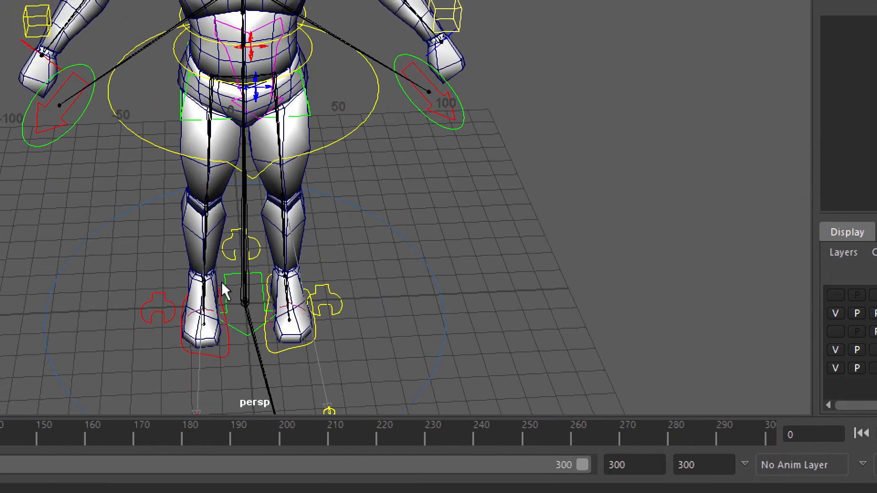
pyautogui.scroll(-5, 73, 194)
pyautogui.keyDown('alt'); pyautogui.moveTo(225, 228); pyautogui.dragTo(182, 234); pyautogui.keyUp('alt')
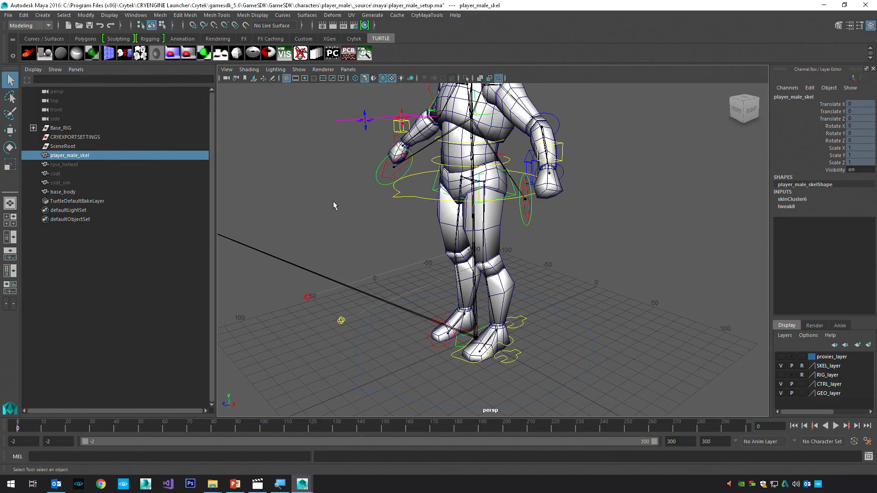
pyautogui.scroll(-3, 333, 201)
pyautogui.keyDown('alt'); pyautogui.moveTo(333, 200); pyautogui.dragTo(339, 250, button='middle'); pyautogui.keyUp('alt')
pyautogui.keyDown('alt'); pyautogui.moveTo(339, 250); pyautogui.dragTo(365, 250); pyautogui.keyUp('alt')
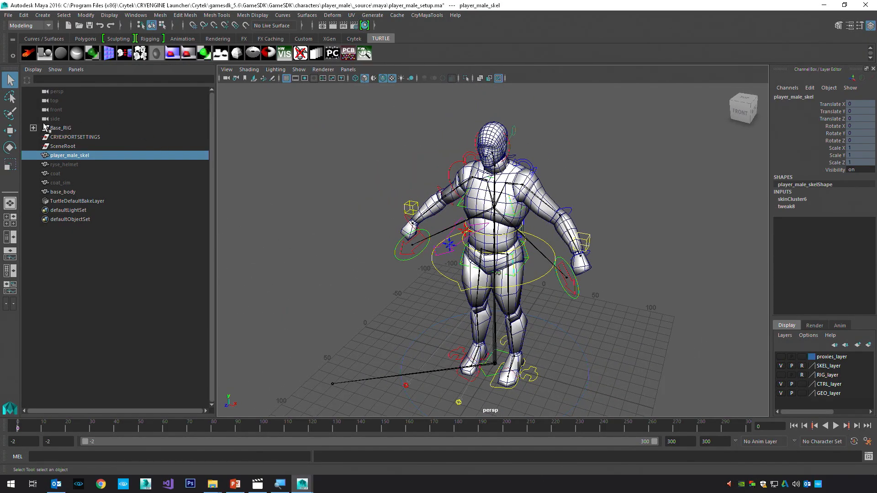
# Isolate the root joint under Base_RIG's export_skeleton to inspect the joint hierarchy, and end the isolation.
pyautogui.click(33, 128)
pyautogui.click(42, 146)
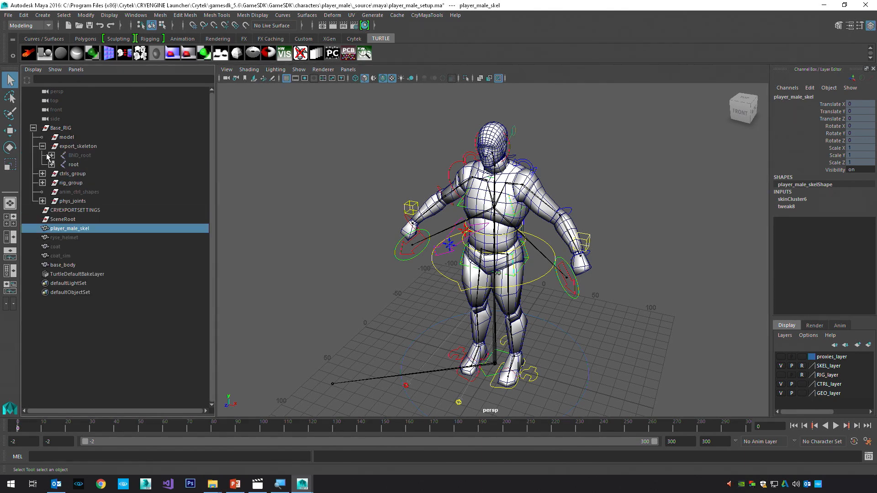
pyautogui.click(72, 165)
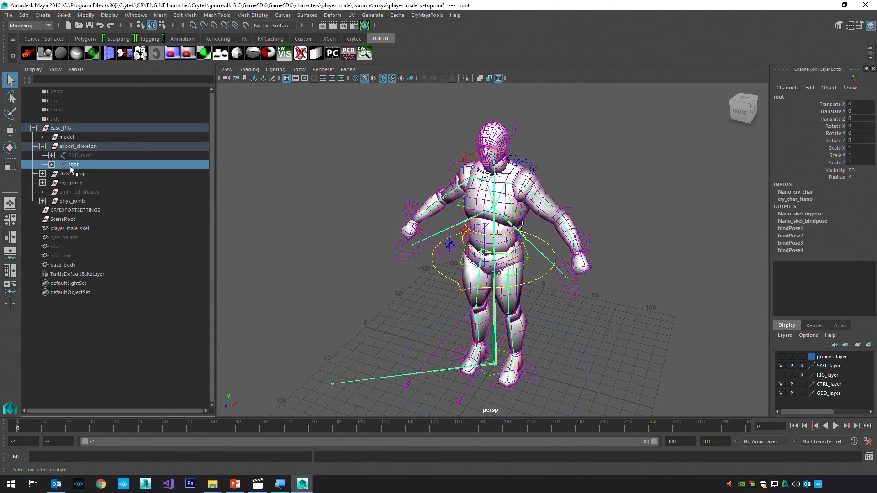
pyautogui.click(466, 78)
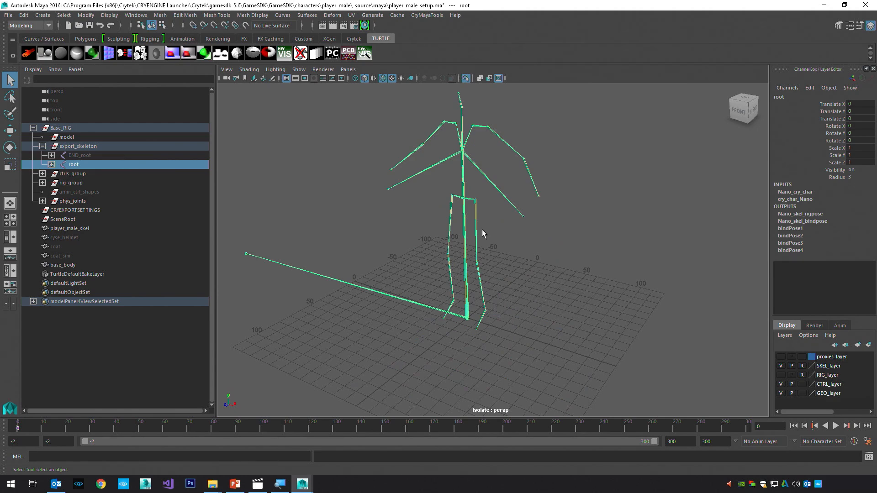
pyautogui.keyDown('alt'); pyautogui.moveTo(495, 251); pyautogui.dragTo(525, 157); pyautogui.keyUp('alt')
pyautogui.hotkey('ctrl', '1')
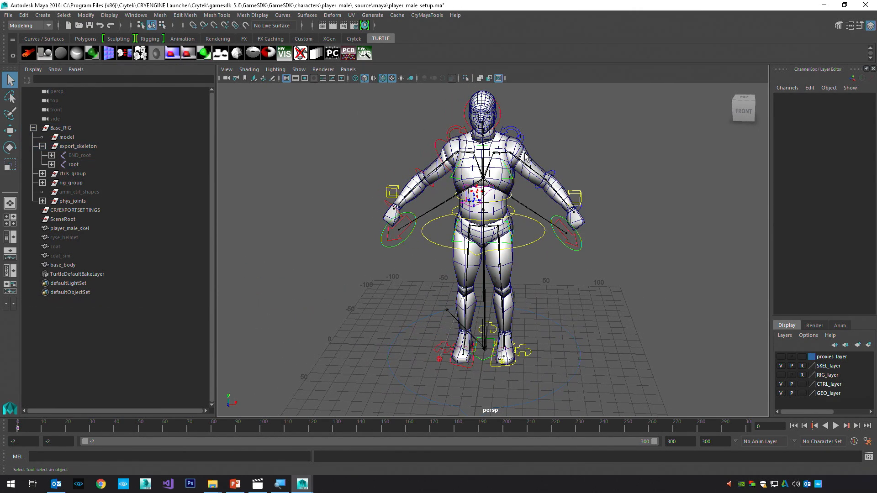
# Select the base_body mesh and examine up close how it fits the skeleton around the torso and arm.
pyautogui.click(527, 157)
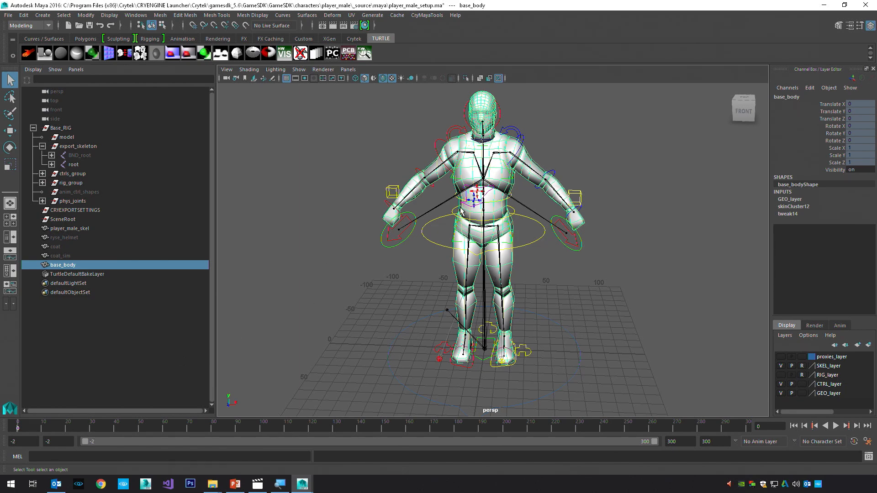
pyautogui.keyDown('alt'); pyautogui.moveTo(363, 339); pyautogui.dragTo(358, 333); pyautogui.keyUp('alt')
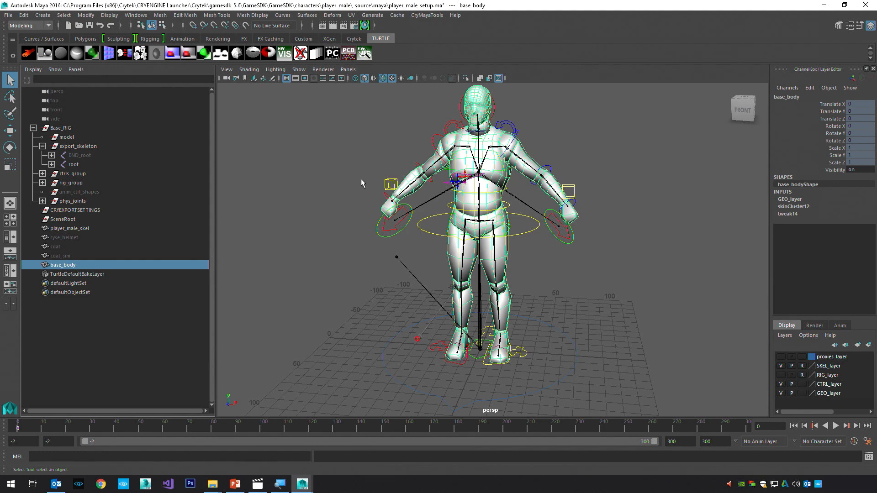
pyautogui.keyDown('alt'); pyautogui.moveTo(495, 210); pyautogui.dragTo(545, 194); pyautogui.keyUp('alt')
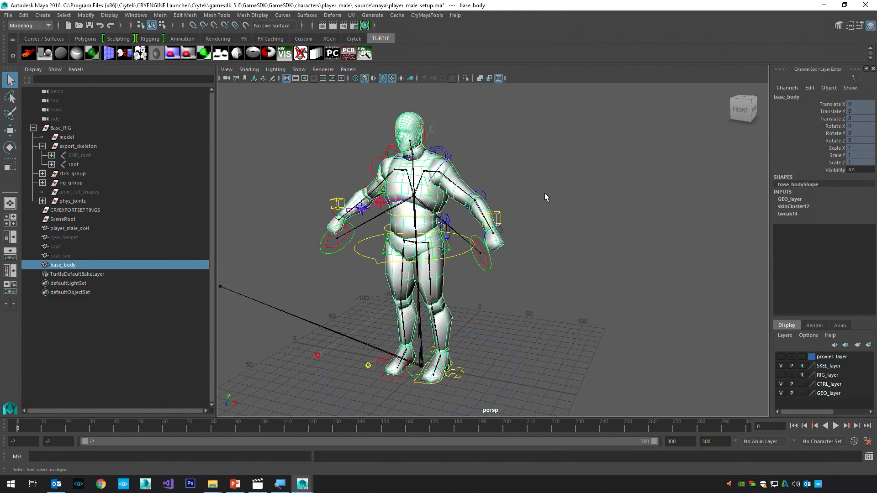
pyautogui.keyDown('alt'); pyautogui.moveTo(551, 284); pyautogui.dragTo(580, 311, button='right'); pyautogui.keyUp('alt')
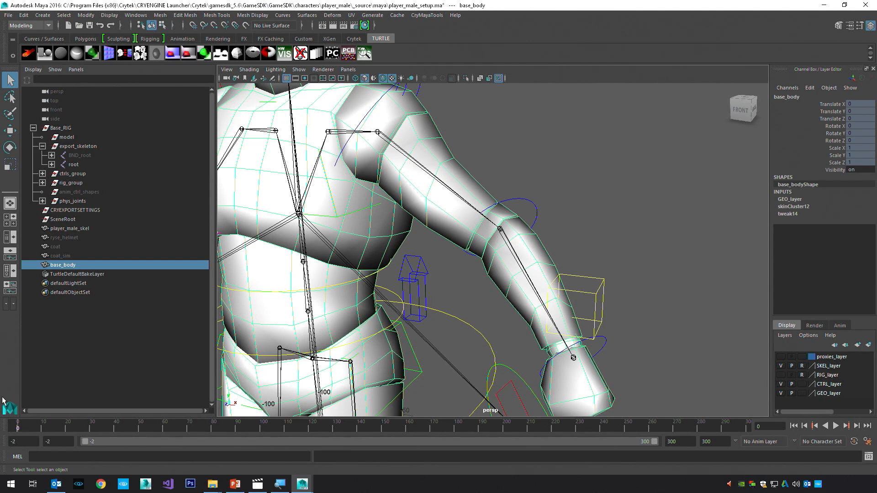
# Scrub the timeline to frame 7 and check how base_body deforms when the arms are raised.
pyautogui.moveTo(18, 429); pyautogui.dragTo(34, 428)
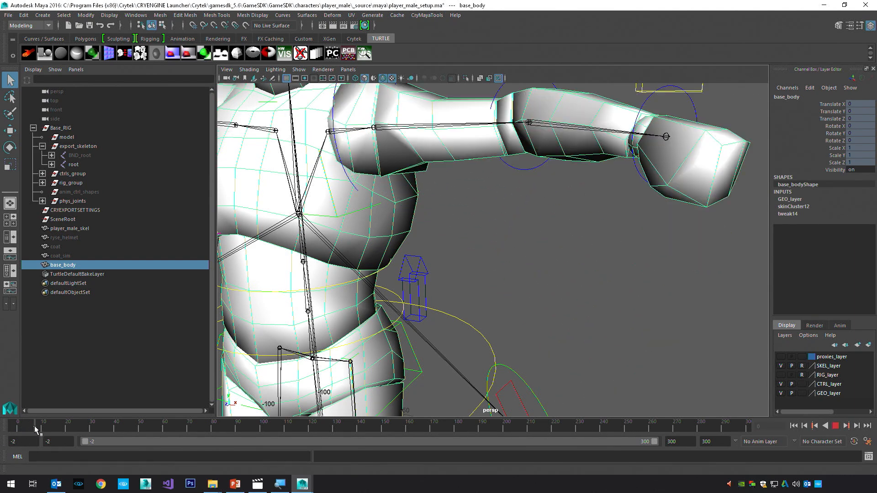
pyautogui.keyDown('alt'); pyautogui.moveTo(485, 302); pyautogui.dragTo(515, 288); pyautogui.keyUp('alt')
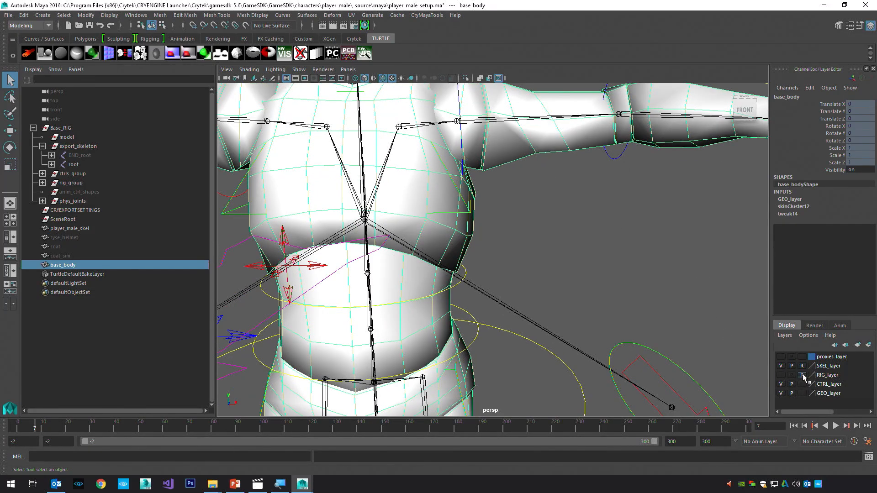
# Inspect base_body's L_upperarm influence with the Paint Skin Weights Tool, and return to the Select Tool with the whole character in view.
pyautogui.moveTo(522, 143); pyautogui.dragTo(488, 131, button='right')
pyautogui.keyDown('alt'); pyautogui.moveTo(566, 233); pyautogui.dragTo(582, 242); pyautogui.keyUp('alt')
pyautogui.scroll(-3, 111, 188)
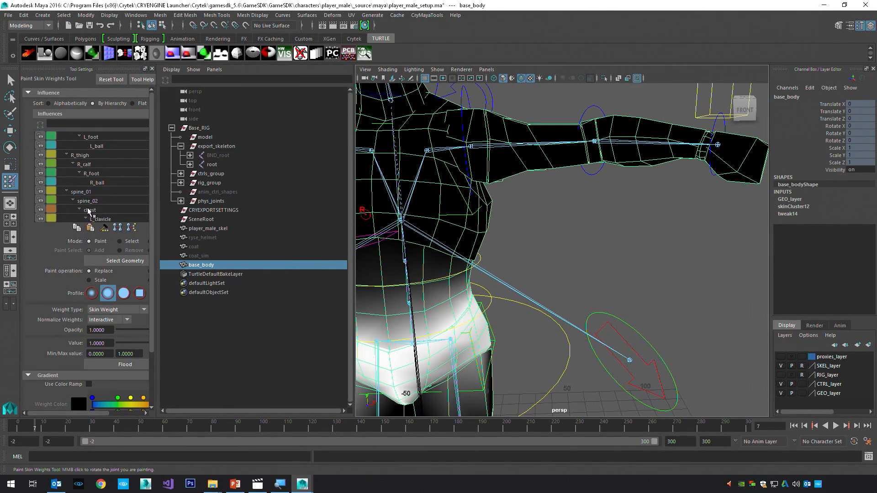
pyautogui.click(117, 192)
pyautogui.keyDown('alt'); pyautogui.moveTo(538, 208); pyautogui.dragTo(558, 227); pyautogui.keyUp('alt')
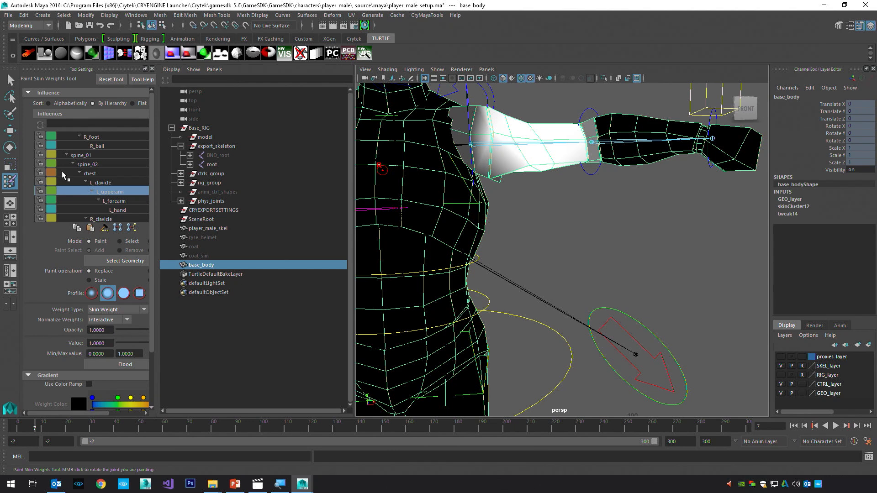
pyautogui.moveTo(490, 136)
pyautogui.mouseDown()
pyautogui.moveTo(509, 137)
pyautogui.moveTo(490, 157)
pyautogui.moveTo(498, 170)
pyautogui.moveTo(529, 168)
pyautogui.moveTo(472, 115)
pyautogui.mouseUp()
pyautogui.keyDown('alt'); pyautogui.moveTo(544, 207); pyautogui.dragTo(387, 231); pyautogui.keyUp('alt')
pyautogui.press('q')
pyautogui.moveTo(546, 235)
pyautogui.keyDown('alt'); pyautogui.mouseDown()
pyautogui.moveTo(550, 250)
pyautogui.moveTo(525, 256)
pyautogui.moveTo(569, 267)
pyautogui.moveTo(590, 231)
pyautogui.mouseUp(); pyautogui.keyUp('alt')
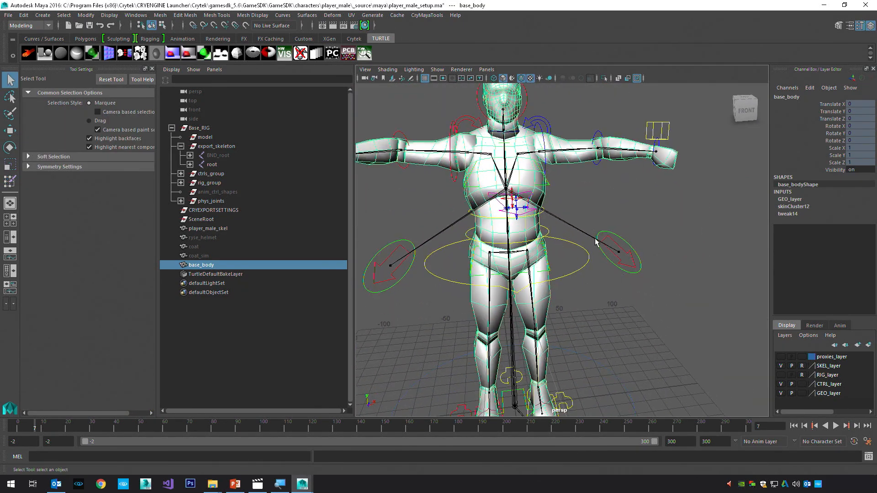
pyautogui.scroll(-3, 597, 247)
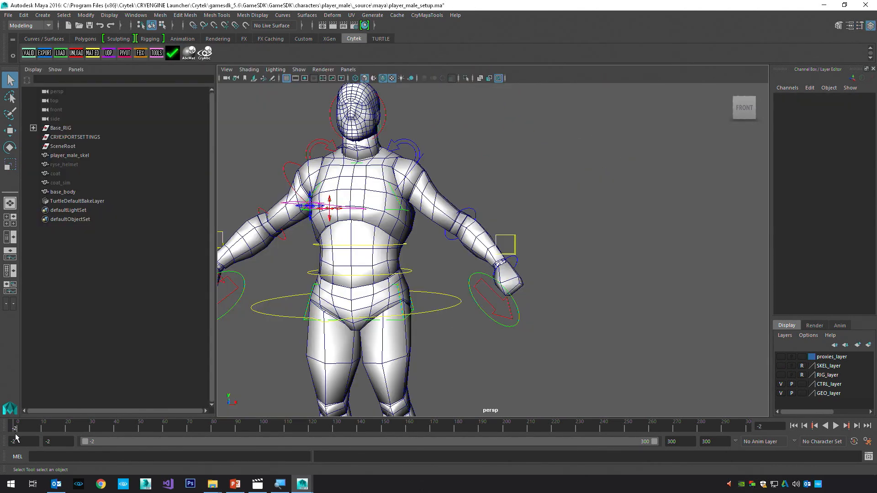
# Return the timeline to frame 0 with the full character in view.
pyautogui.moveTo(61, 428)
pyautogui.mouseDown()
pyautogui.moveTo(333, 427)
pyautogui.moveTo(17, 429)
pyautogui.mouseUp()
pyautogui.scroll(-4, 400, 254)
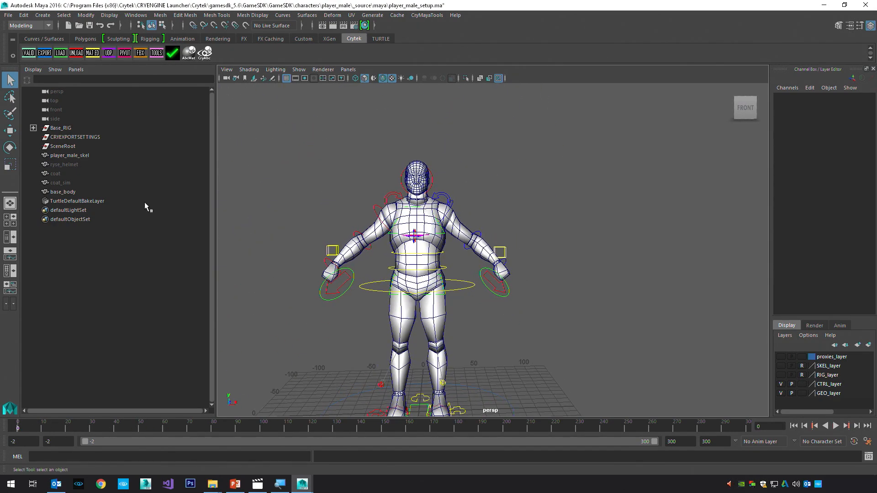
# Isolate player_male_skel briefly, check its pelvis influence with the Paint Skin Weights Tool, and close the tool settings.
pyautogui.click(80, 156)
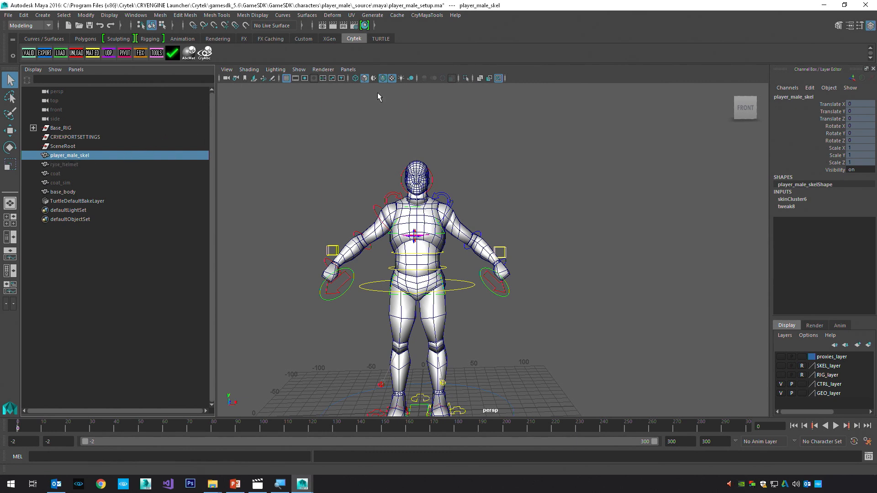
pyautogui.click(466, 79)
pyautogui.click(467, 79)
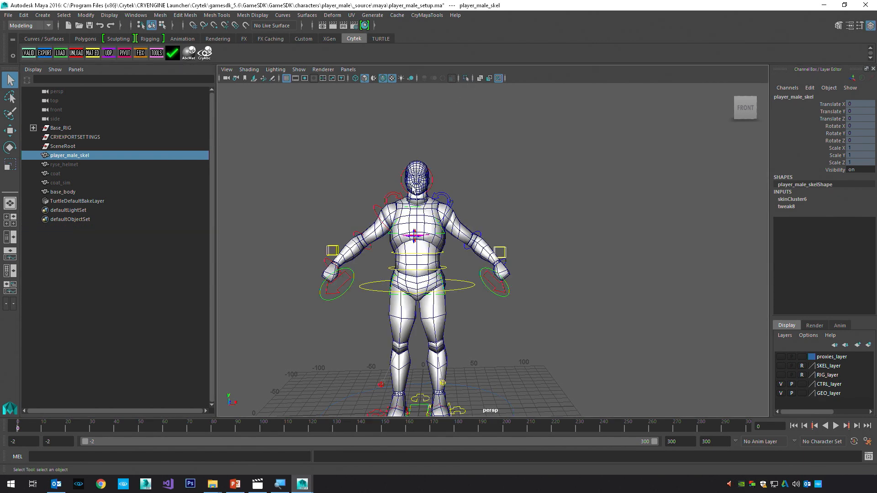
pyautogui.moveTo(276, 158); pyautogui.dragTo(230, 150, button='right')
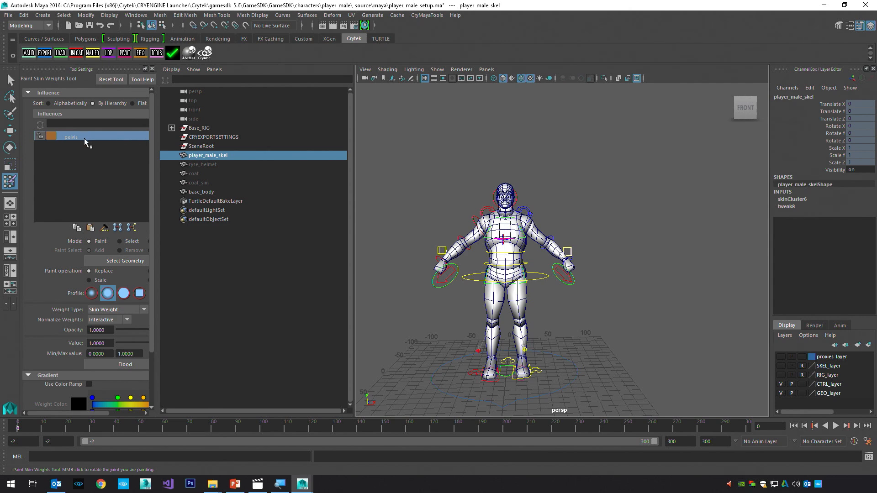
pyautogui.press('q')
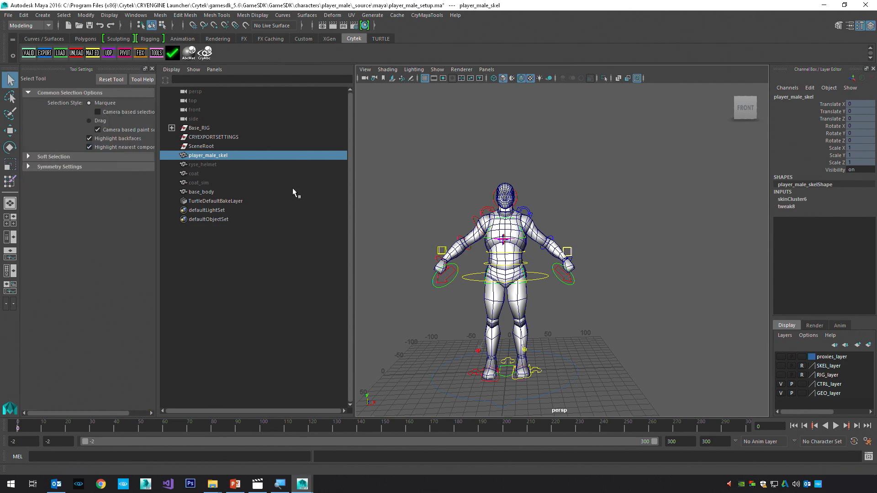
pyautogui.click(153, 69)
# Expand Base_RIG's export_skeleton down to the root joint's children and select the runtime and pelvis joints in turn.
pyautogui.click(33, 128)
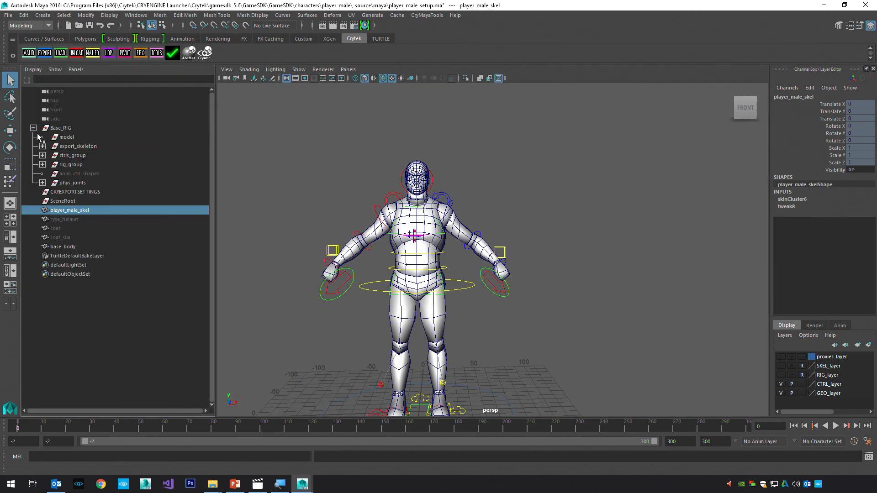
pyautogui.click(42, 146)
pyautogui.click(52, 165)
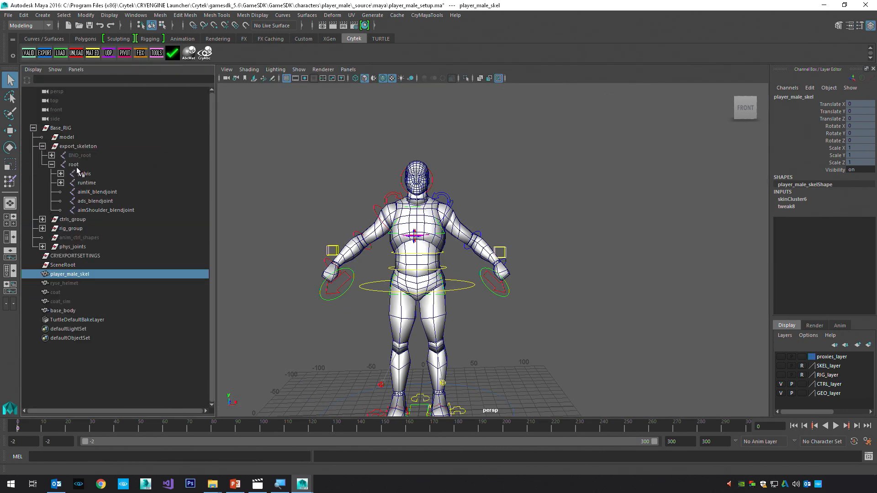
pyautogui.click(86, 173)
pyautogui.click(95, 181)
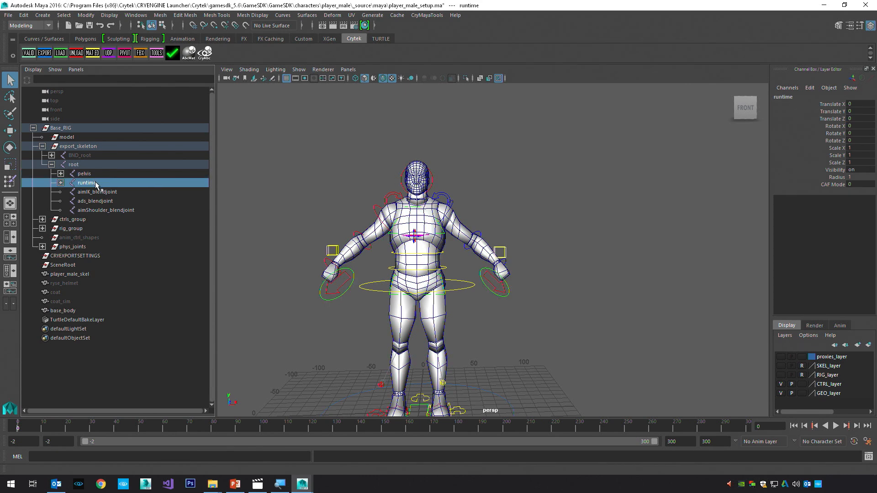
pyautogui.click(87, 176)
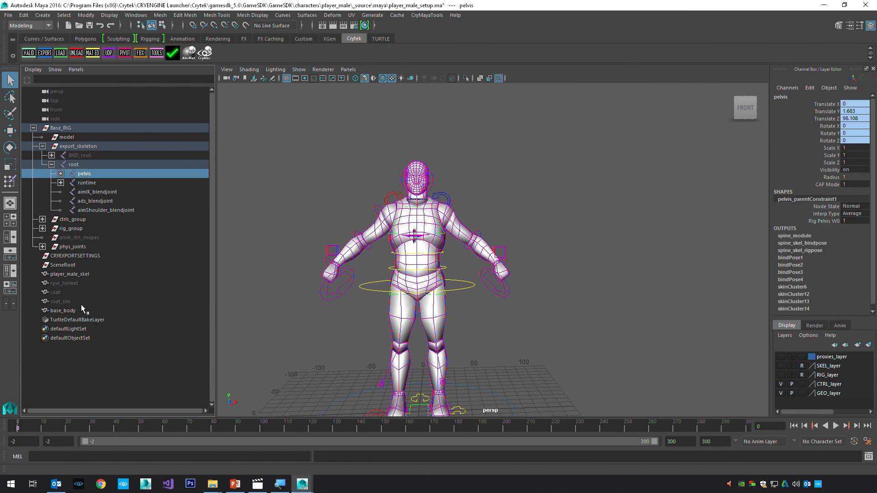
# Create a CryExportNode for the player_male_skel mesh with the Character (.CHR) file type, and close Cry Tools.
pyautogui.click(69, 274)
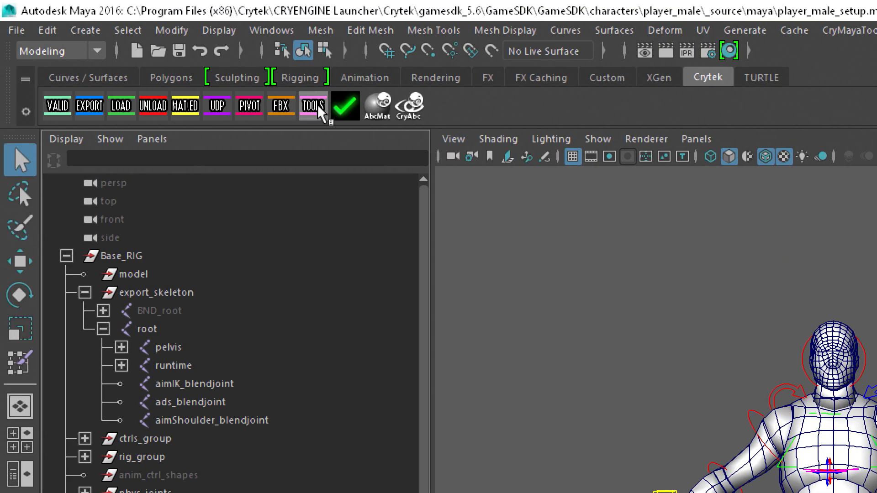
pyautogui.click(318, 111)
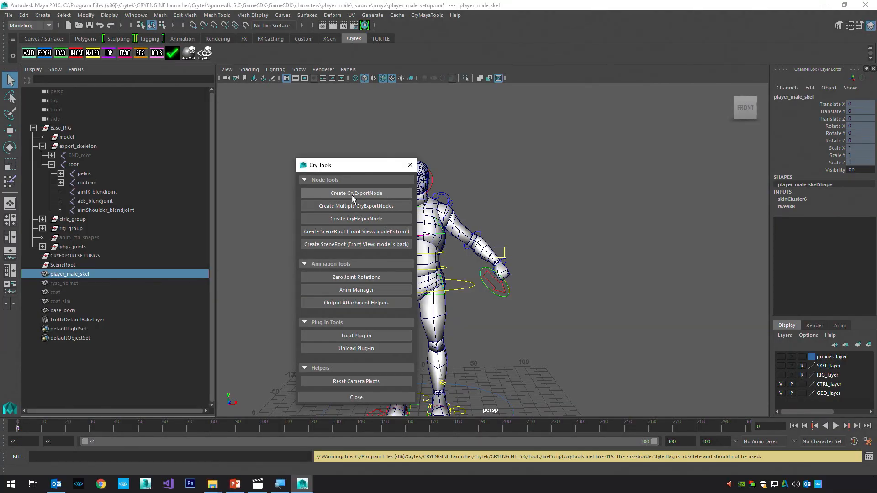
pyautogui.click(352, 194)
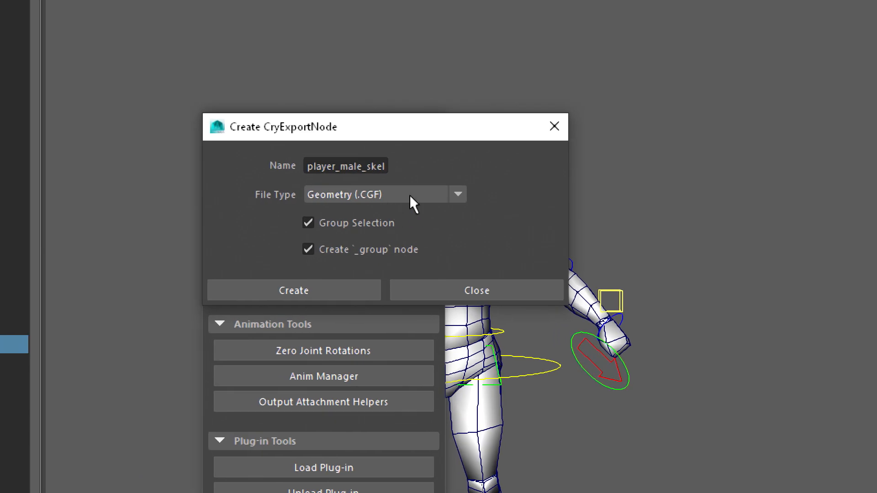
pyautogui.click(458, 195)
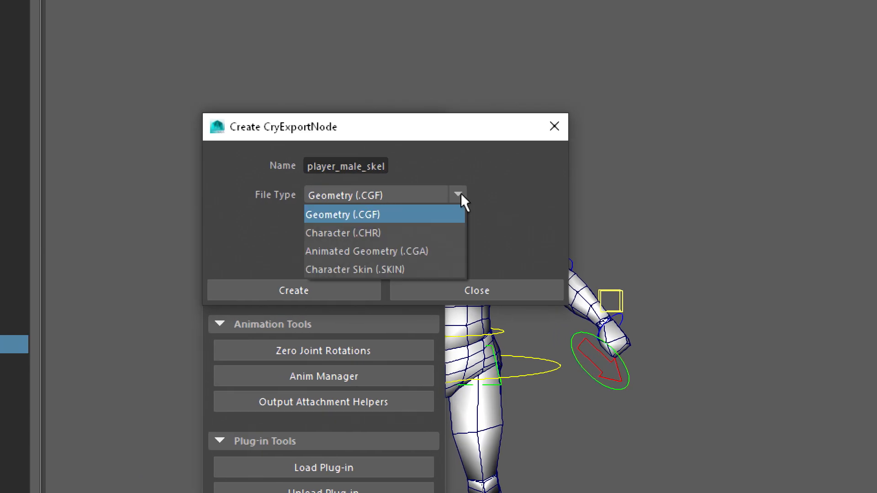
pyautogui.click(386, 232)
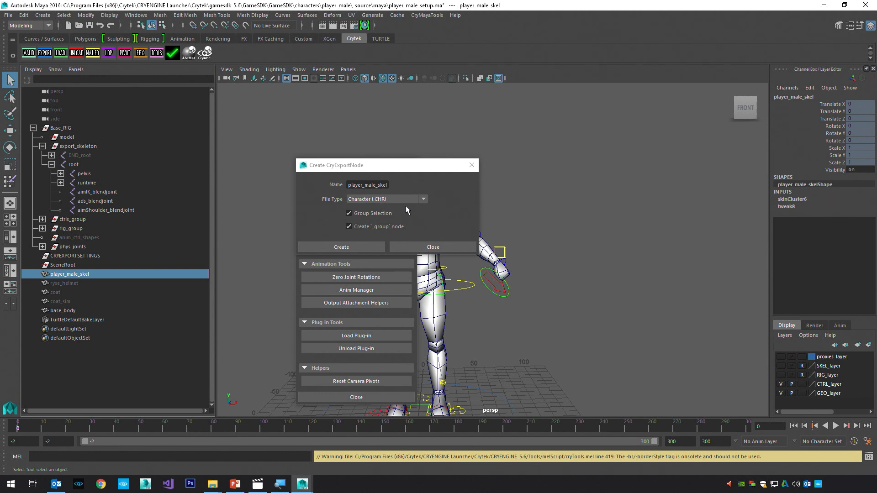
pyautogui.click(402, 199)
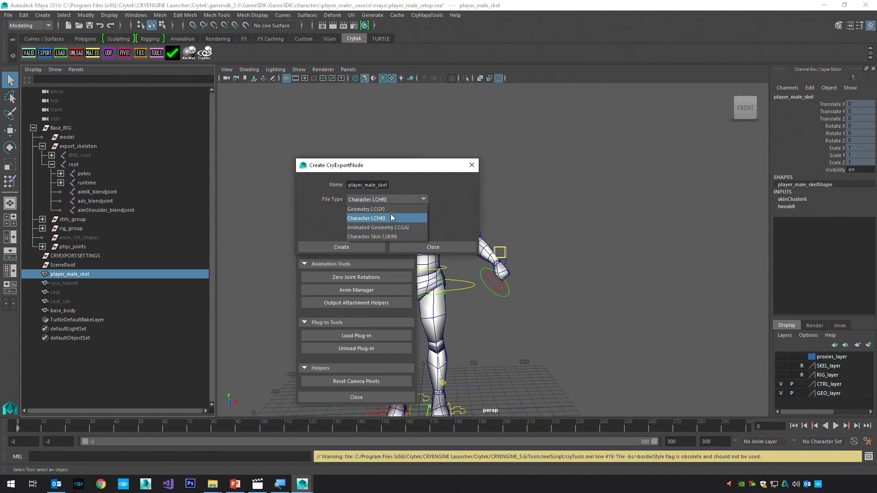
pyautogui.click(392, 218)
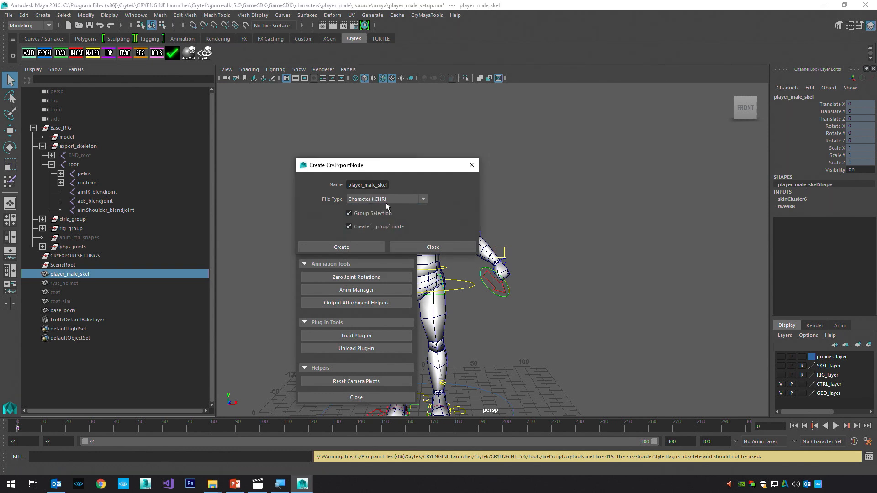
pyautogui.click(349, 249)
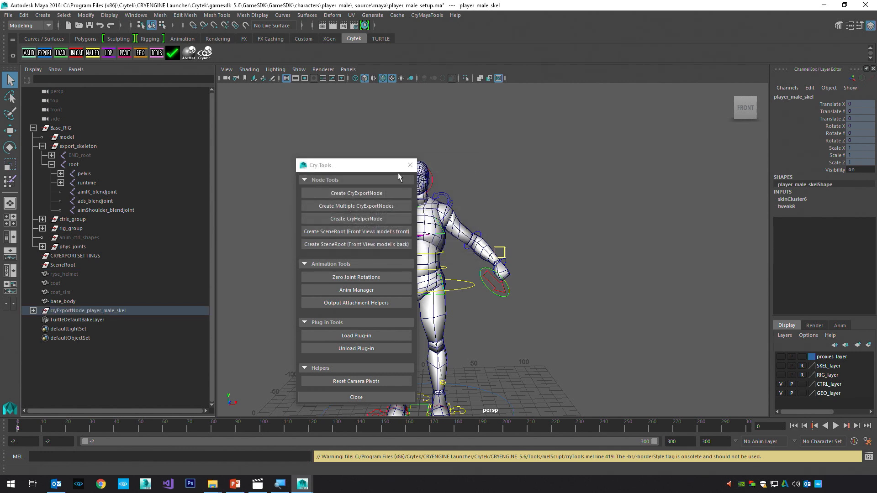
pyautogui.click(409, 166)
# Expand cryExportNode_player_male_skel, examine its nested group and mesh, and collapse it with nothing selected.
pyautogui.click(94, 311)
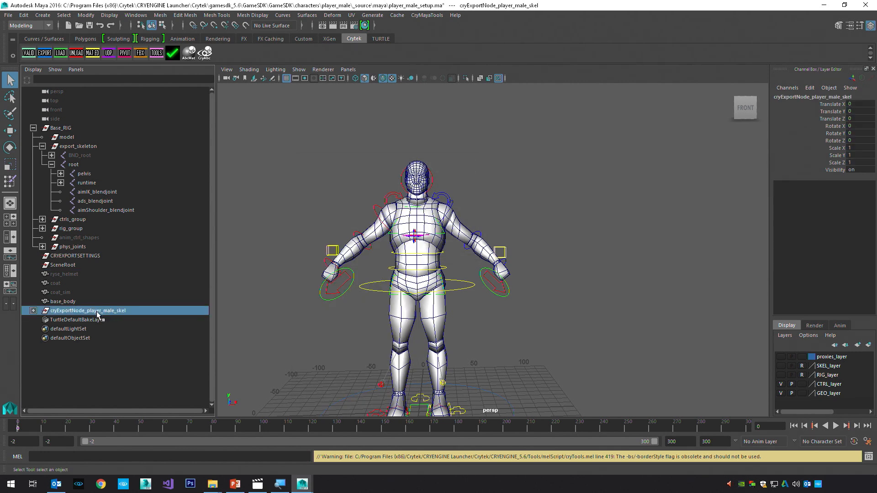
pyautogui.click(33, 310)
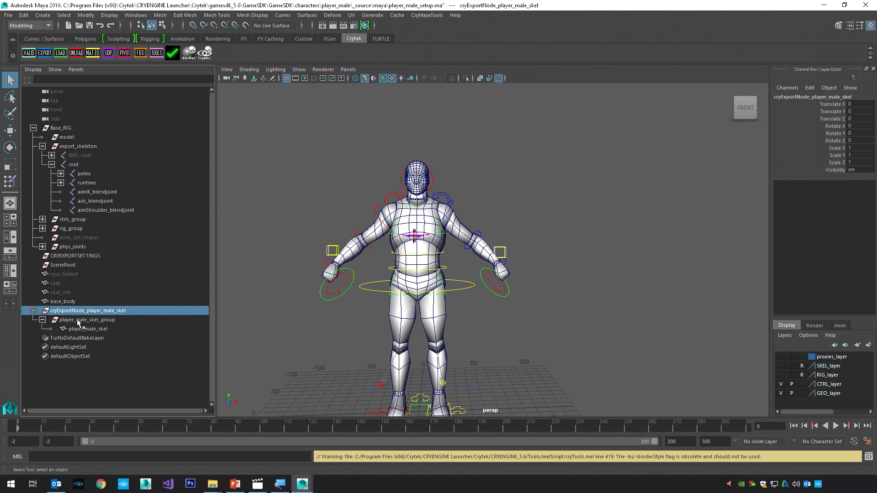
pyautogui.click(103, 323)
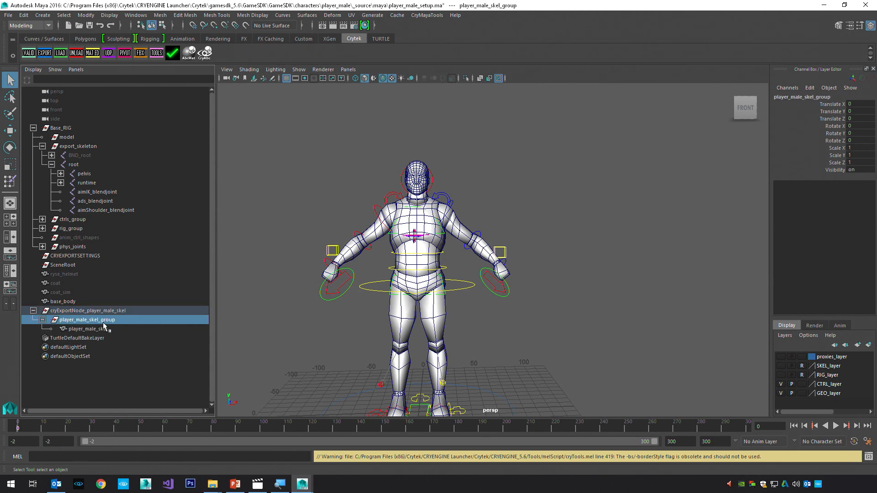
pyautogui.click(104, 331)
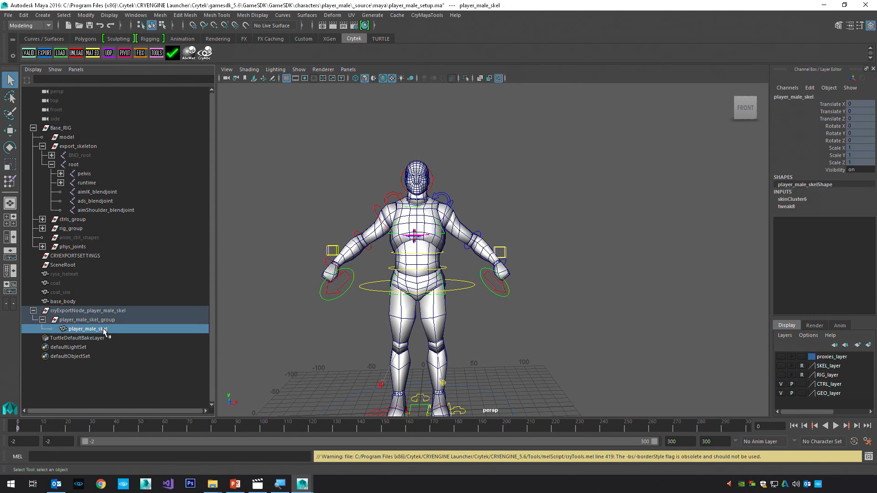
pyautogui.click(104, 320)
pyautogui.click(104, 329)
pyautogui.click(103, 311)
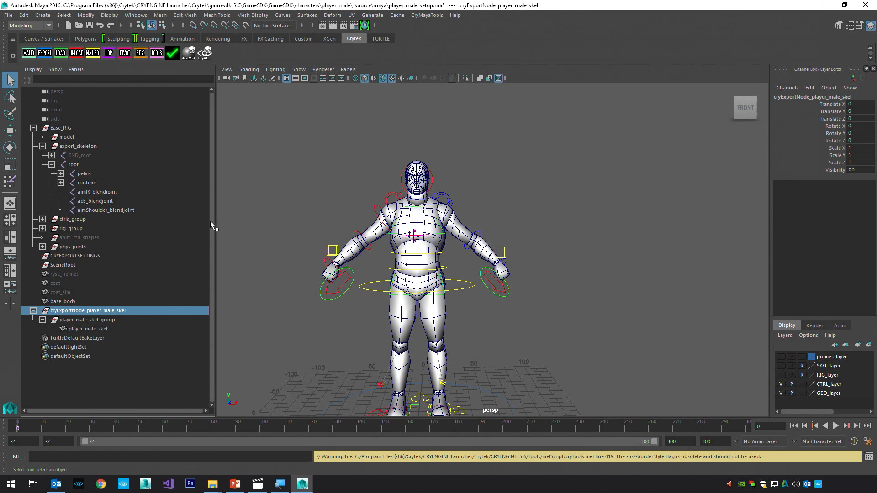
pyautogui.click(257, 205)
pyautogui.click(34, 311)
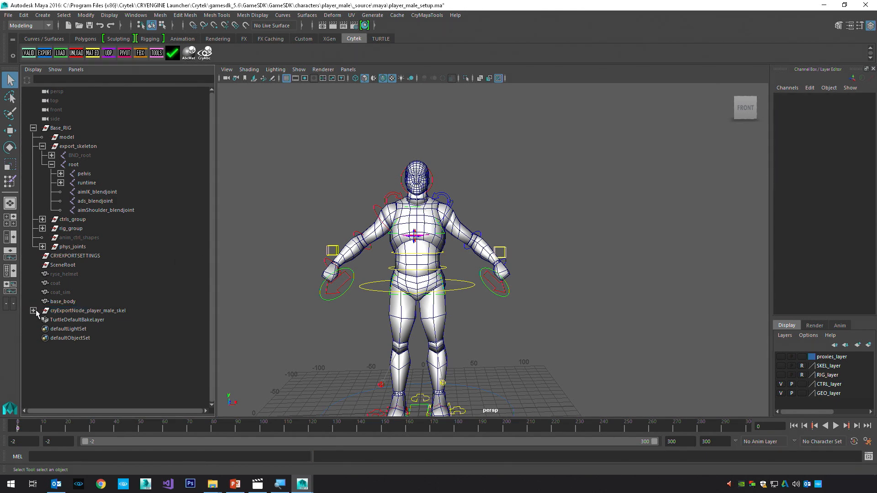
# Create a CryExportNode for the base_body mesh with the Character Skin (.SKIN) file type.
pyautogui.click(417, 220)
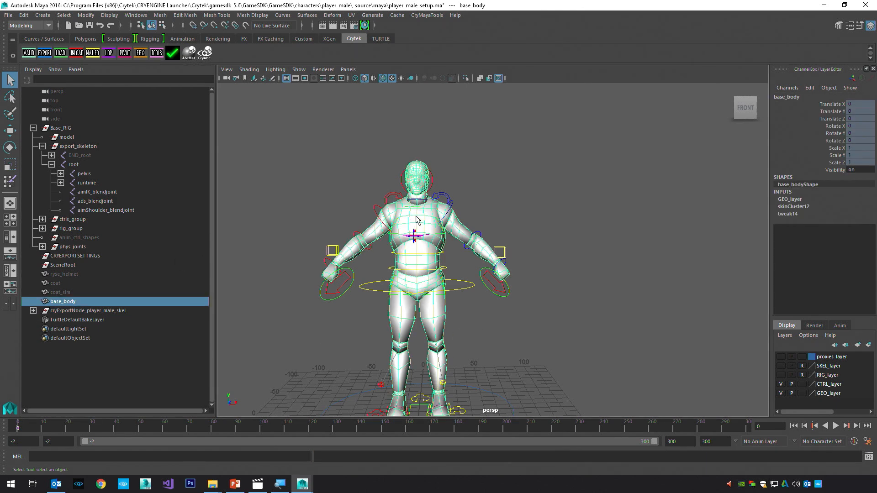
pyautogui.click(71, 302)
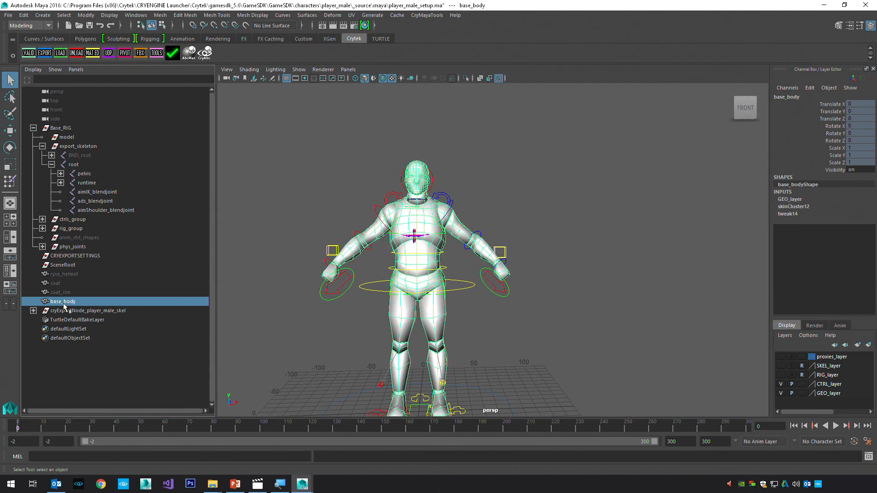
pyautogui.click(158, 51)
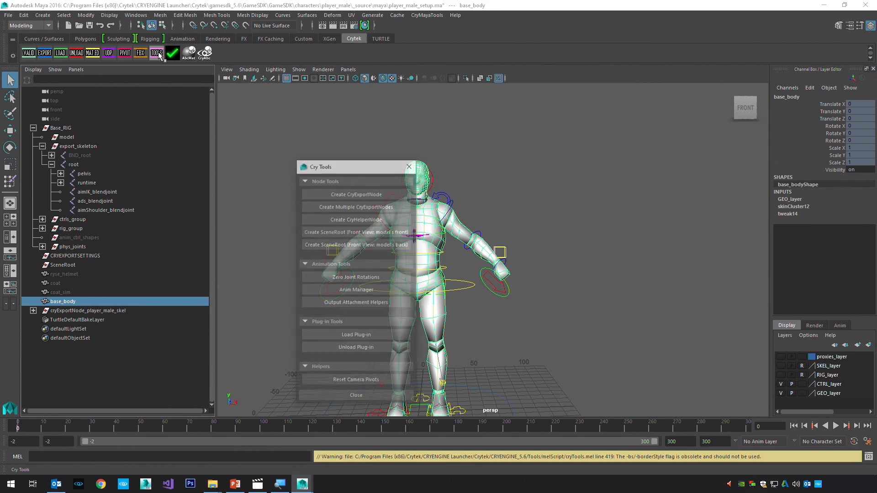
pyautogui.click(388, 195)
pyautogui.click(386, 200)
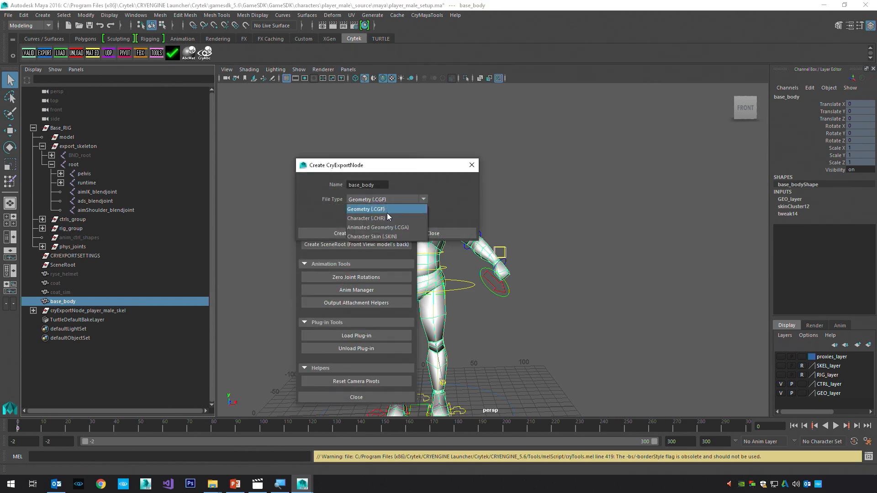
pyautogui.click(380, 237)
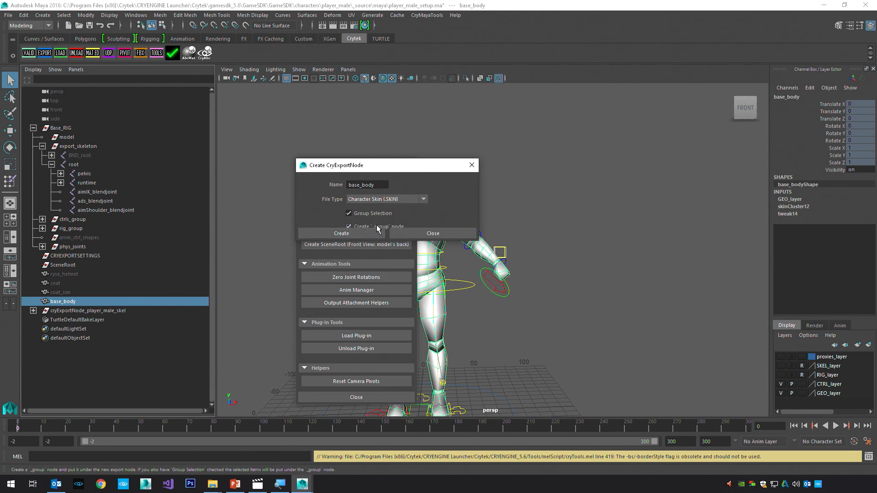
pyautogui.click(340, 233)
# Select the player_male_skel and base_body export nodes alternately to check both, ending on cryExportNode_base_body.
pyautogui.click(85, 302)
pyautogui.click(87, 310)
pyautogui.click(87, 302)
pyautogui.click(88, 310)
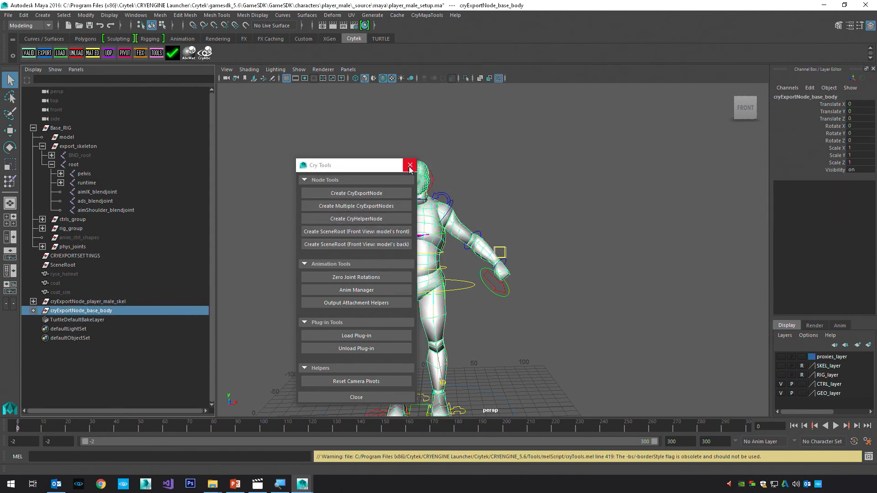
# Close Cry Tools, frame the character in the view and clear the selection.
pyautogui.click(409, 164)
pyautogui.press('f')
pyautogui.click(573, 191)
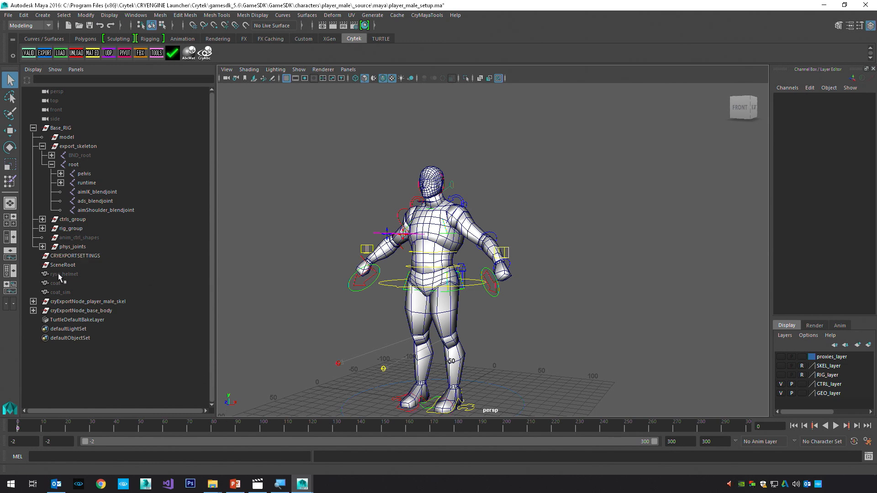
# Examine the SceneRoot rotation and the export skeleton root joint's orientation, then clear the selection and collapse Base_RIG.
pyautogui.click(67, 265)
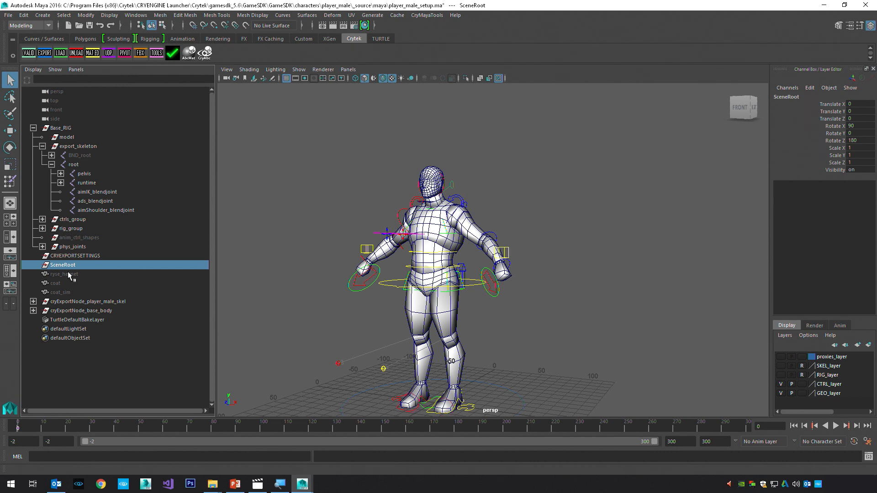
pyautogui.click(83, 165)
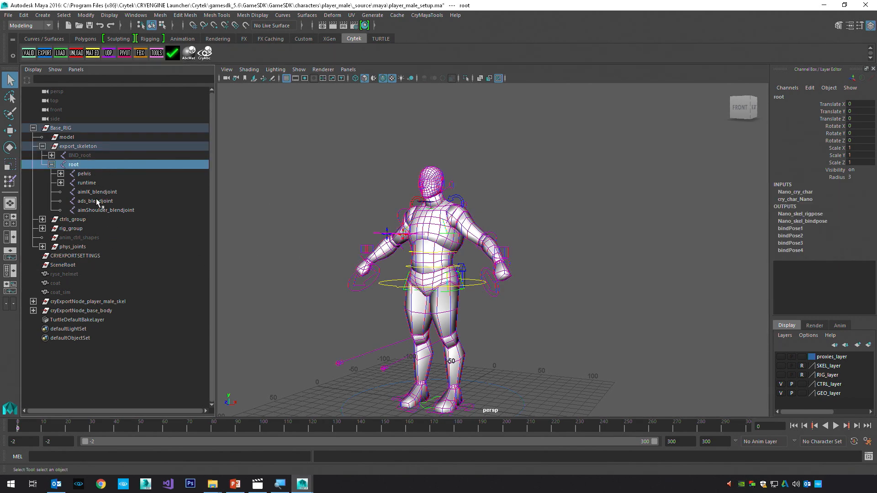
pyautogui.hotkey('ctrl', 'a')
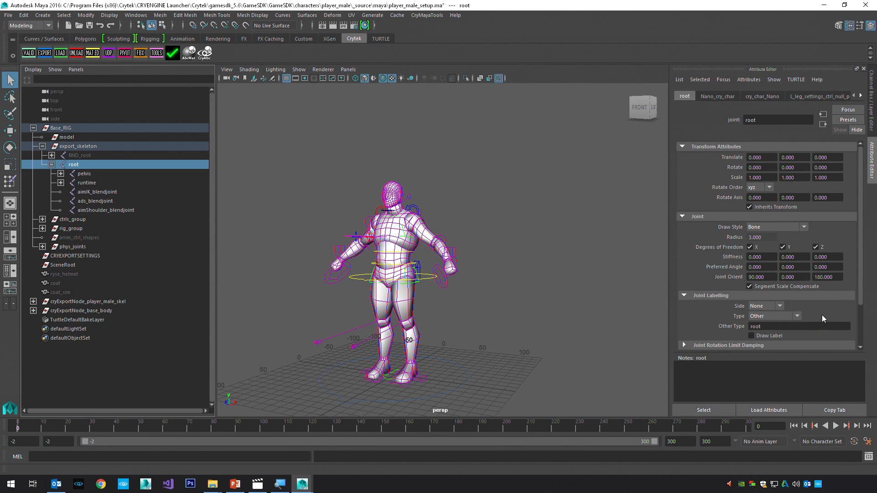
pyautogui.click(183, 315)
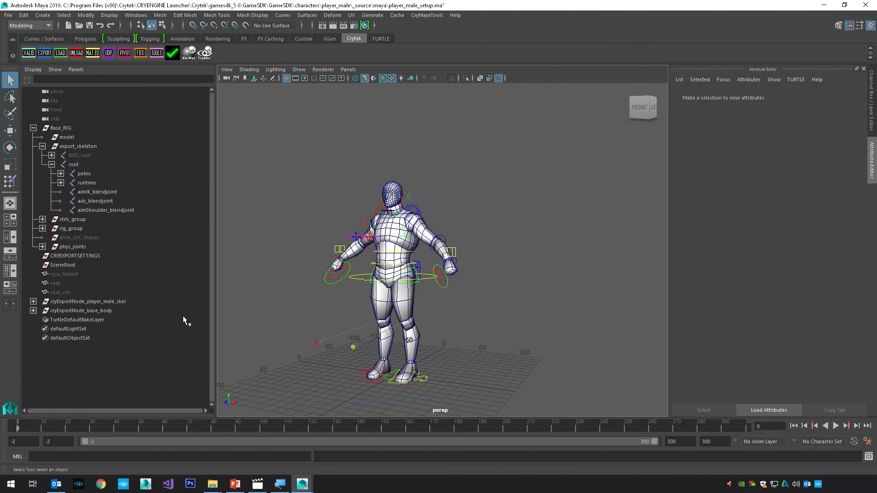
pyautogui.click(33, 128)
pyautogui.keyDown('alt'); pyautogui.moveTo(315, 243); pyautogui.dragTo(330, 140); pyautogui.keyUp('alt')
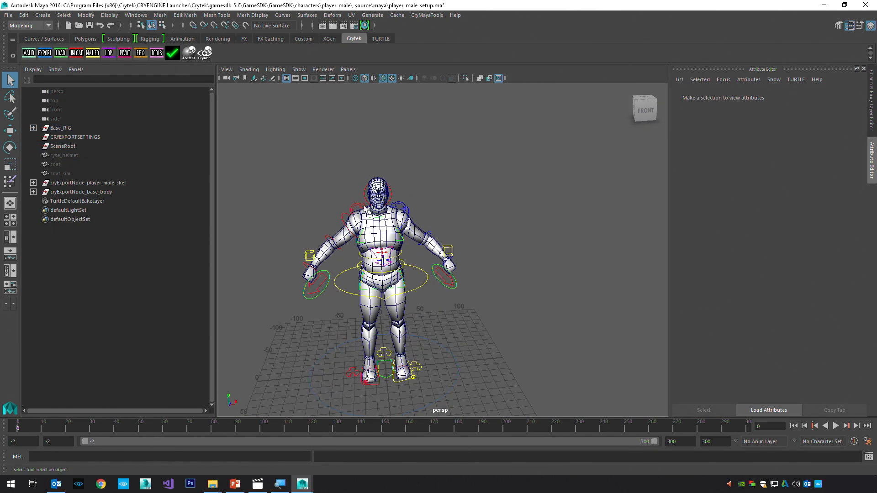
# Read base_body_CE.mtl from the player_male folder into the material groups, moving all matching ungrouped shaders into the new group.
pyautogui.click(92, 55)
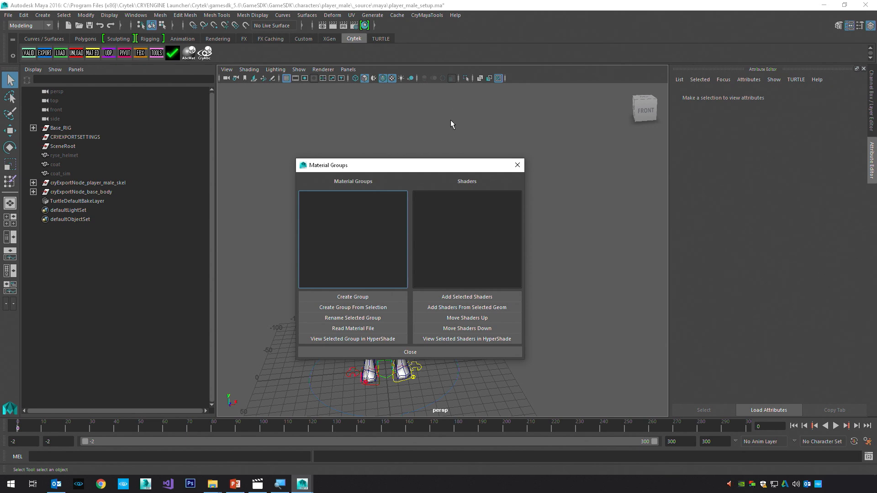
pyautogui.click(358, 328)
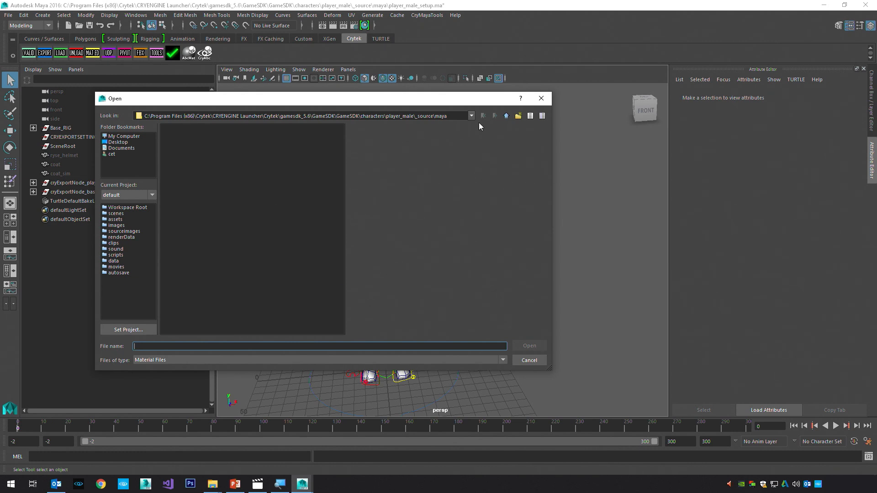
pyautogui.click(506, 115)
pyautogui.click(506, 115)
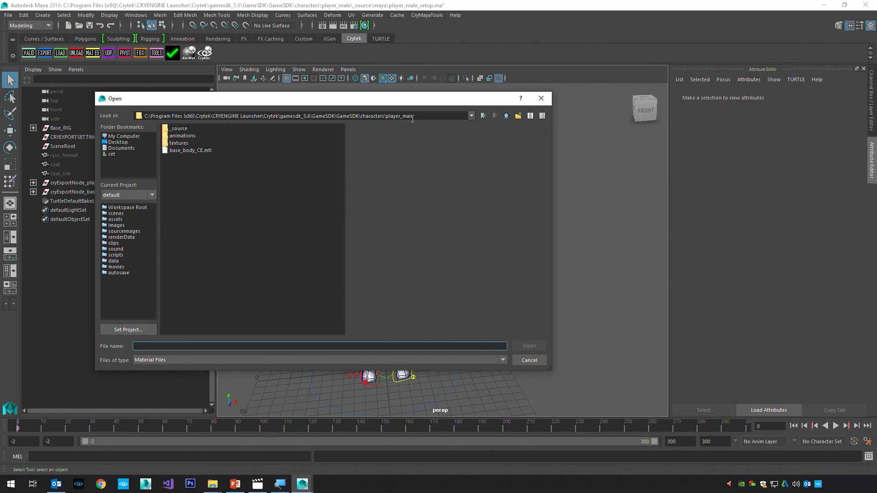
pyautogui.click(190, 151)
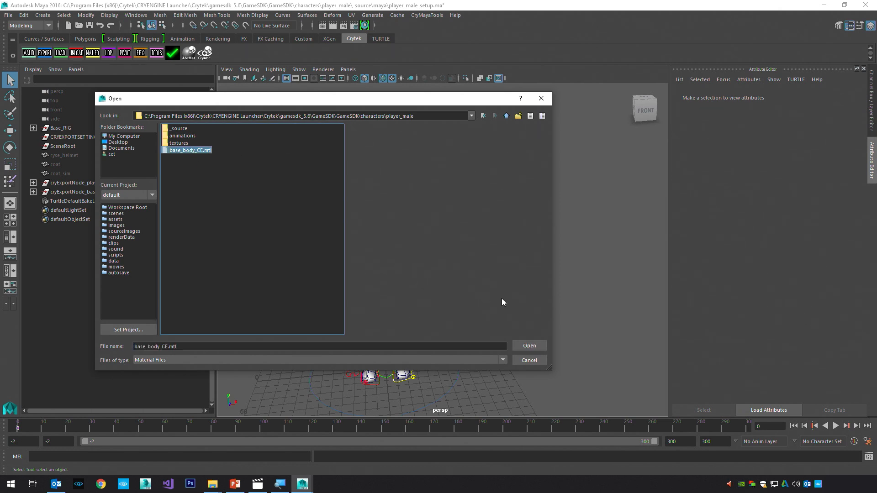
pyautogui.click(527, 346)
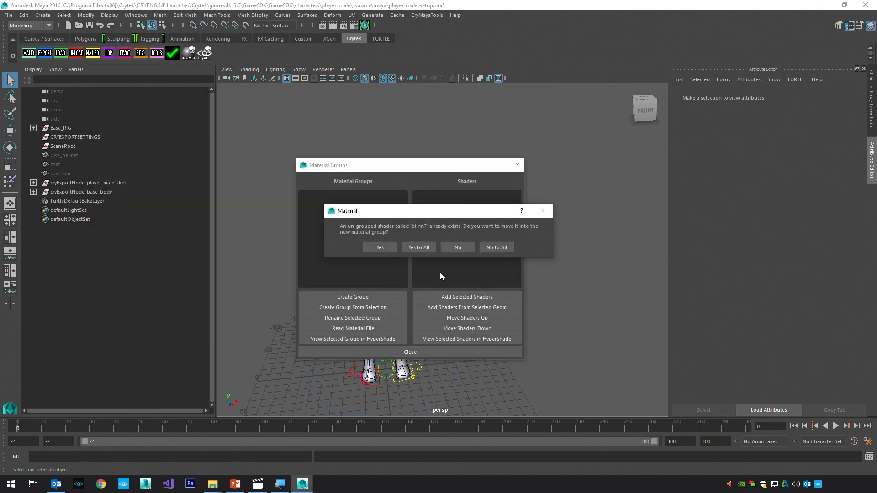
pyautogui.click(417, 247)
# Review the blinn7, blinn6 and lambert1 shaders in the base_body_CE material group.
pyautogui.click(331, 194)
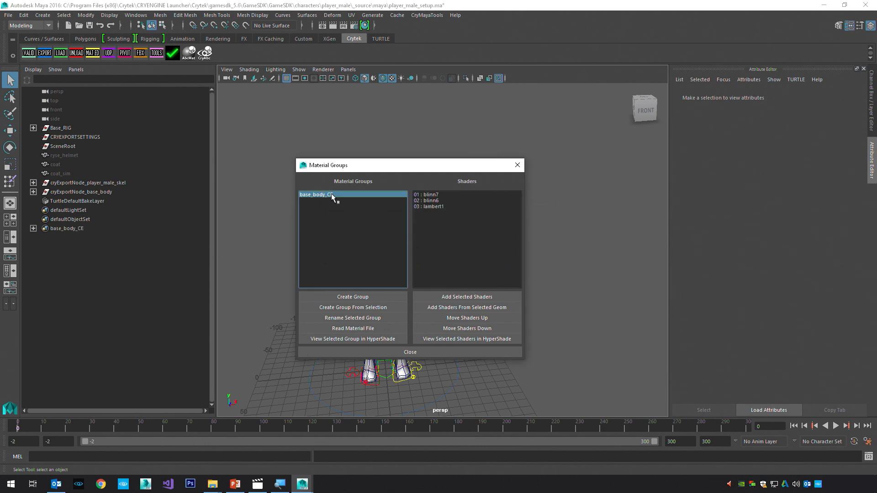
pyautogui.click(440, 206)
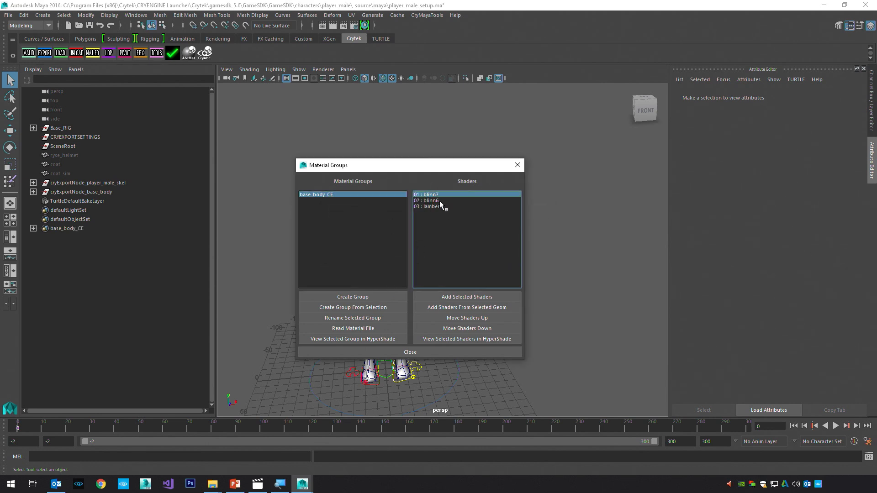
pyautogui.click(438, 194)
pyautogui.click(440, 205)
pyautogui.click(439, 200)
pyautogui.click(440, 206)
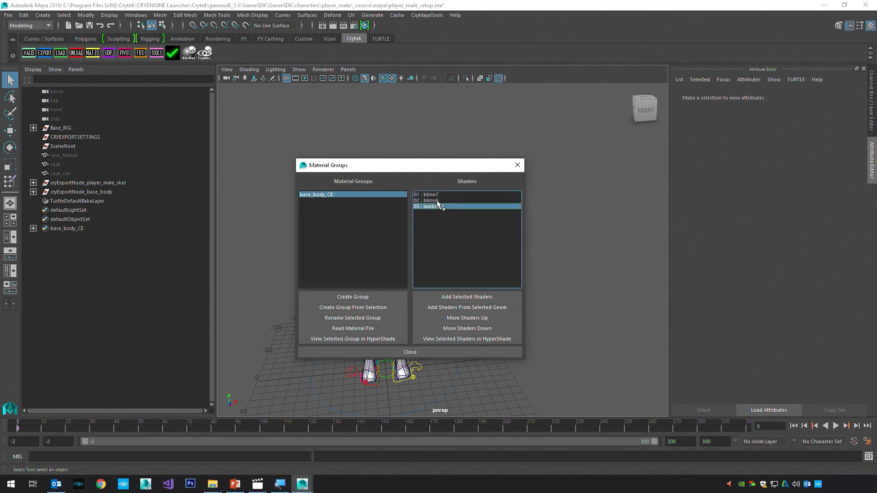
# Move the Material Groups window off the character and select the objects that use the blinn6 material.
pyautogui.moveTo(419, 160); pyautogui.dragTo(168, 142)
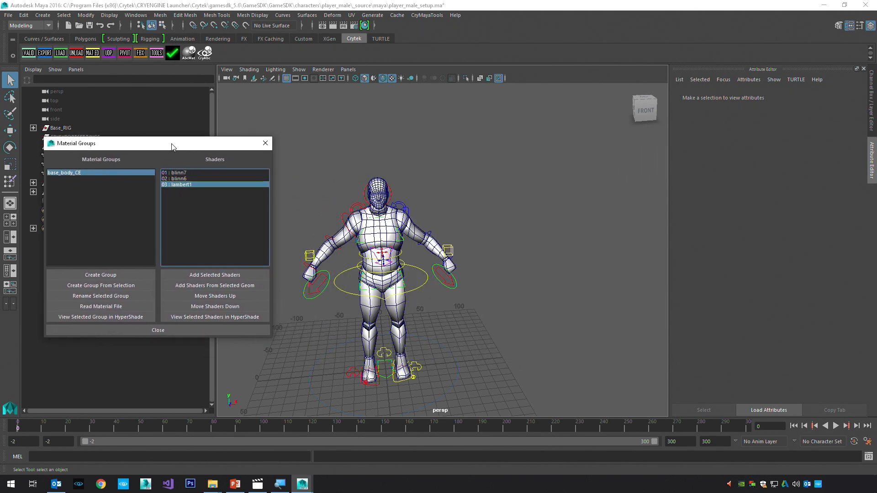
pyautogui.click(185, 178)
pyautogui.rightClick(185, 179)
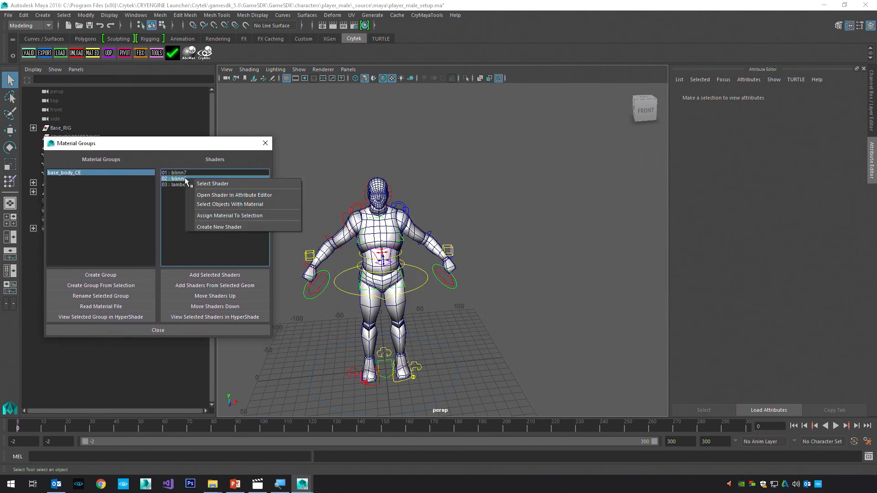
pyautogui.click(229, 204)
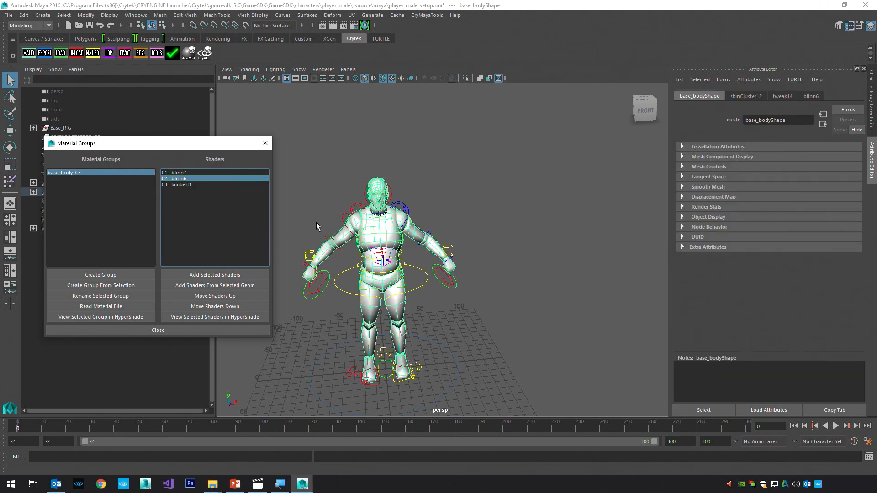
pyautogui.moveTo(461, 253)
pyautogui.keyDown('alt'); pyautogui.mouseDown()
pyautogui.moveTo(430, 252)
pyautogui.moveTo(450, 251)
pyautogui.mouseUp(); pyautogui.keyUp('alt')
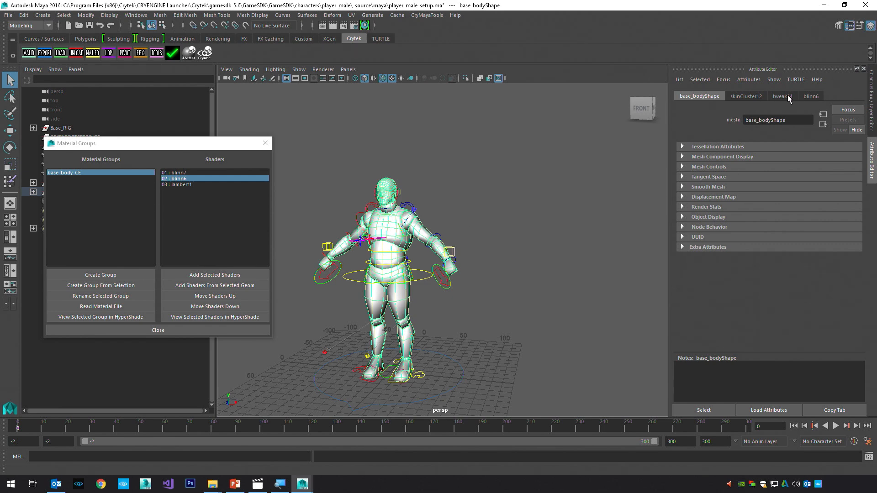
# Inspect the blinn6 material's attributes and the file texture connected to its color.
pyautogui.click(807, 97)
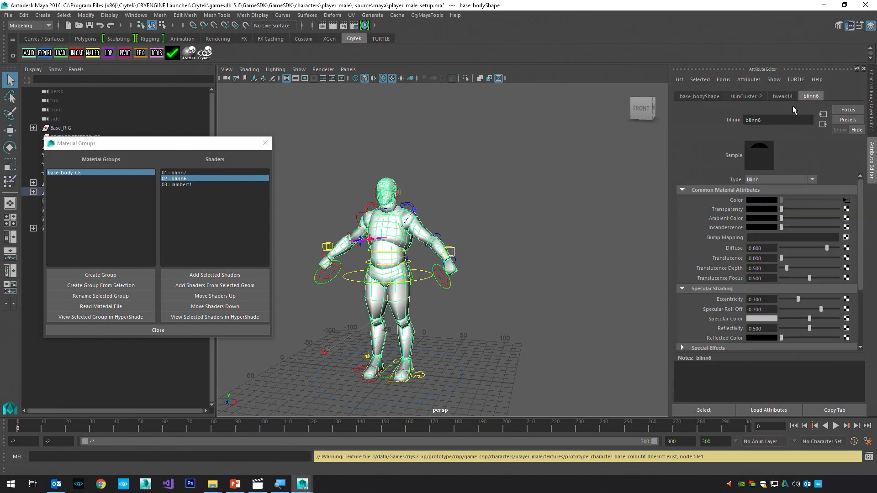
pyautogui.click(846, 201)
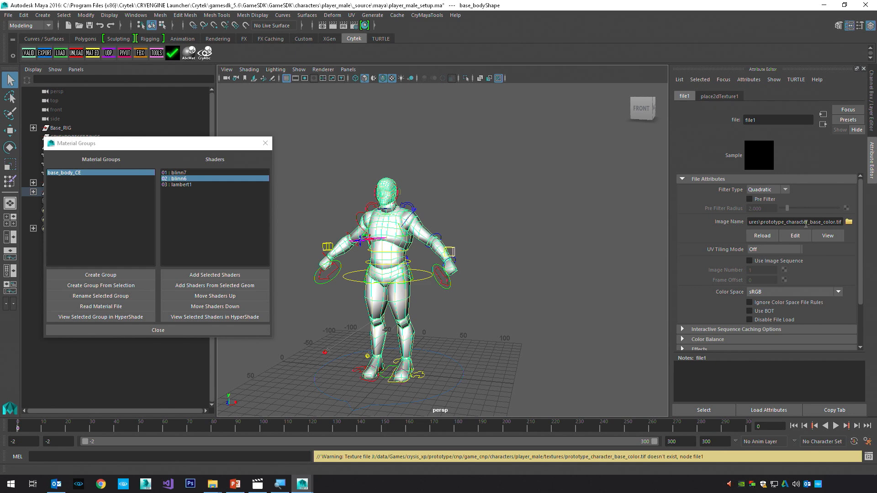
pyautogui.click(823, 125)
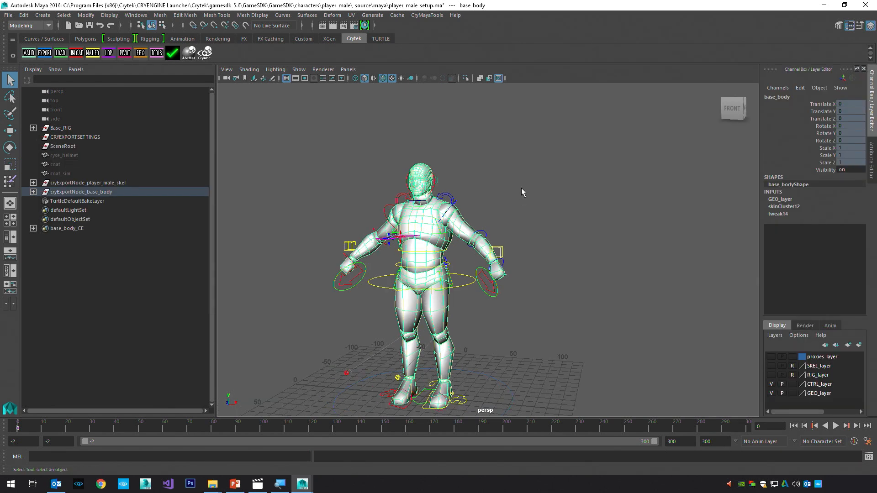
# Move the timeline to frame 48 and open the file texture connected to the color of base_body's blinn6 material.
pyautogui.keyDown('alt'); pyautogui.moveTo(483, 213); pyautogui.dragTo(480, 250, button='right'); pyautogui.keyUp('alt')
pyautogui.moveTo(41, 429); pyautogui.dragTo(135, 429)
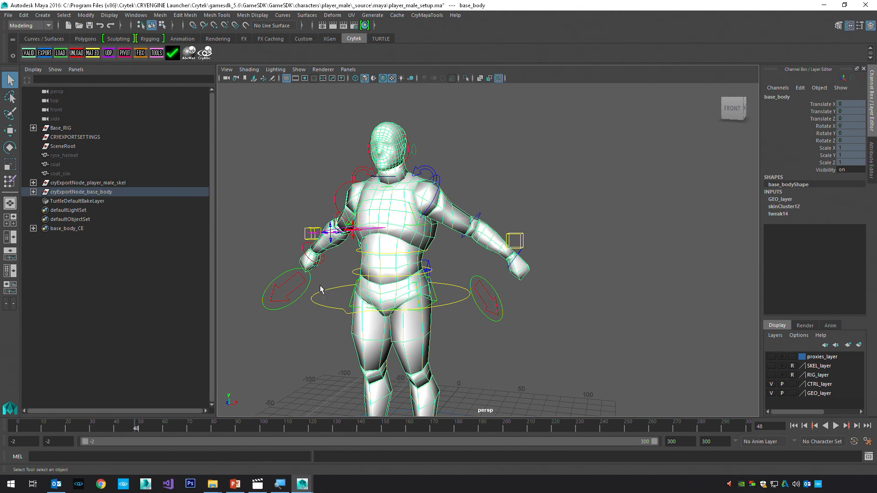
pyautogui.rightClick(527, 165)
pyautogui.moveTo(514, 360)
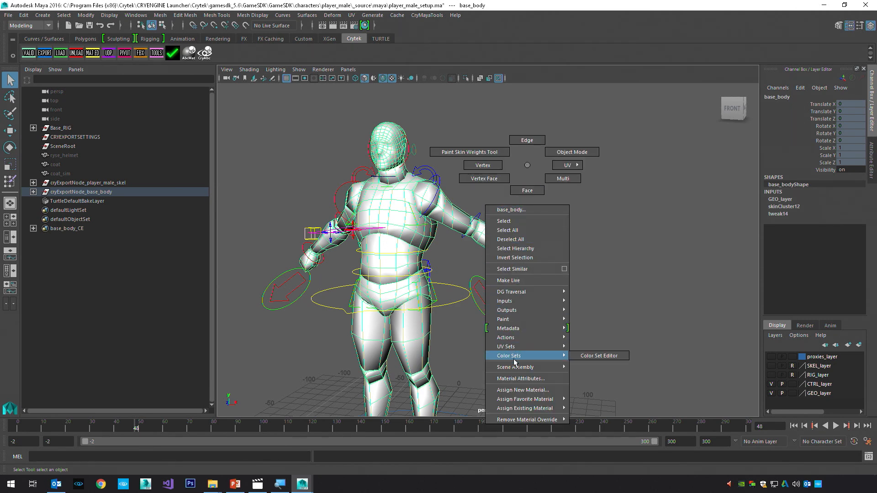
pyautogui.click(519, 381)
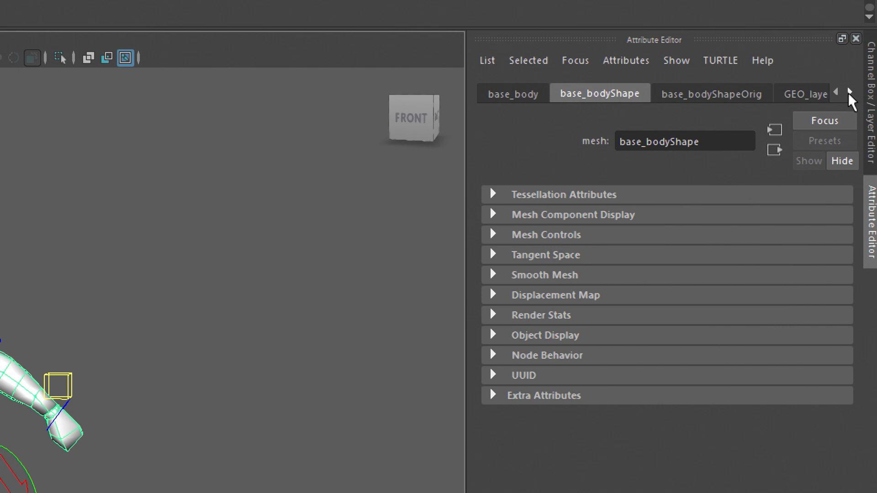
pyautogui.click(849, 93)
pyautogui.click(850, 95)
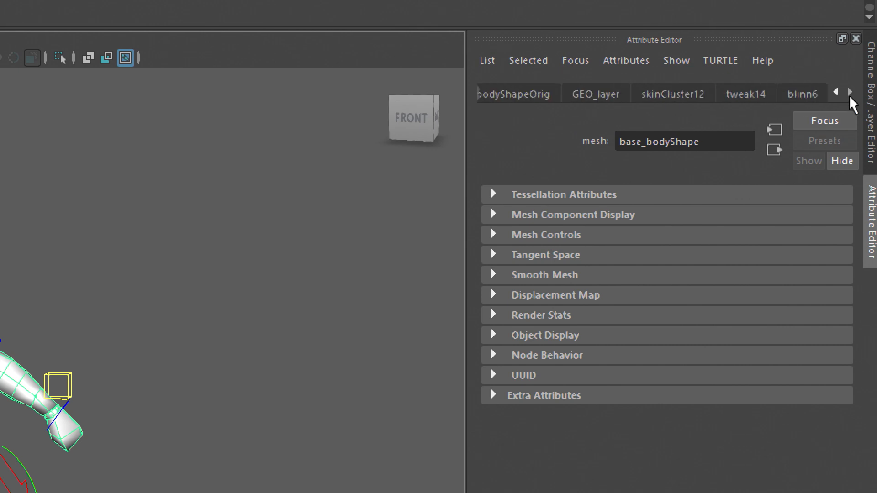
pyautogui.click(802, 97)
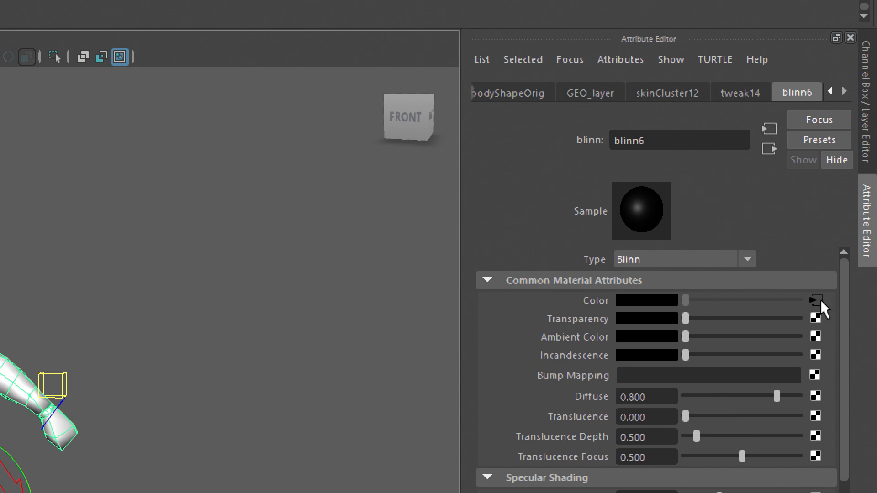
pyautogui.click(815, 300)
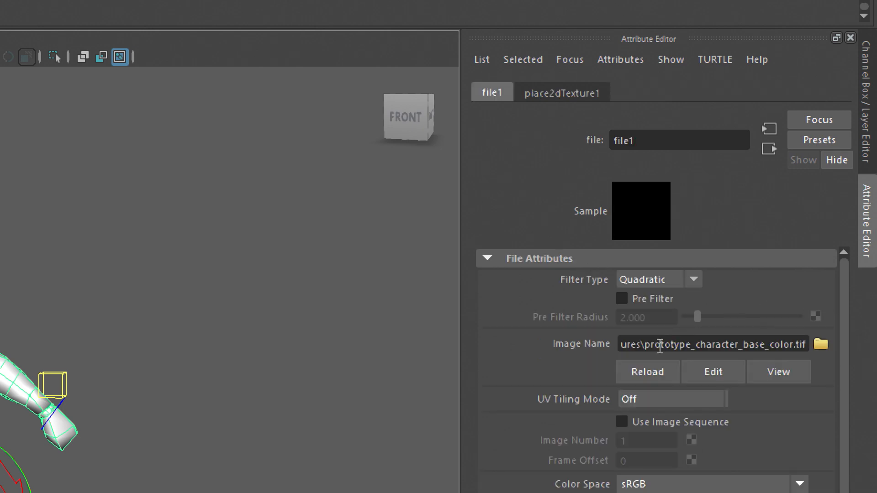
# Set the file1 texture's image to prototype_character_base_color.tif from the player_male textures folder.
pyautogui.moveTo(656, 345); pyautogui.dragTo(839, 345)
pyautogui.click(707, 344)
pyautogui.click(820, 345)
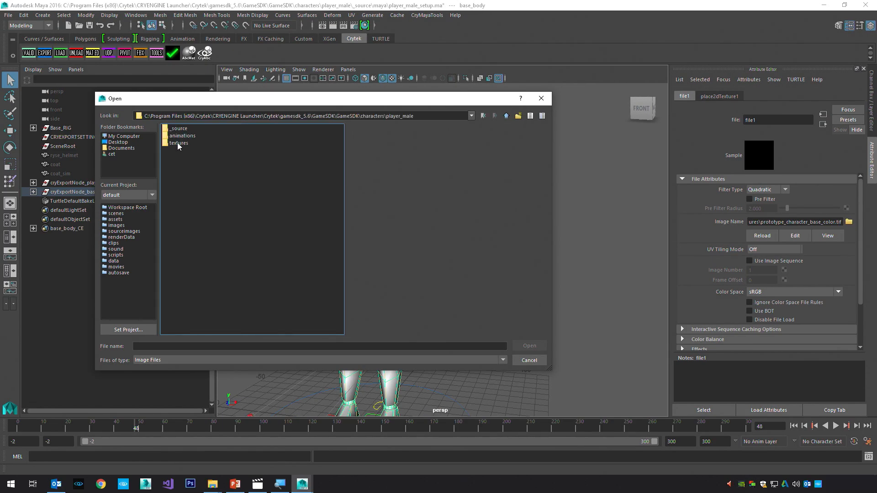
pyautogui.doubleClick(178, 143)
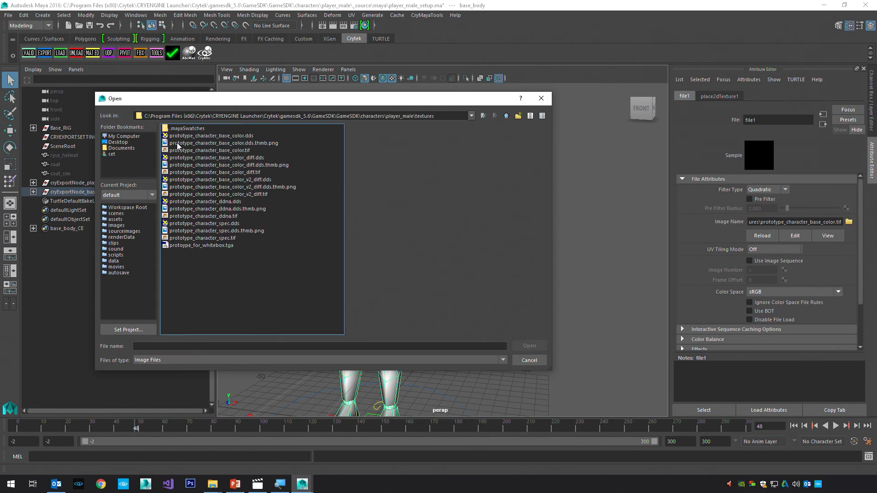
pyautogui.click(223, 151)
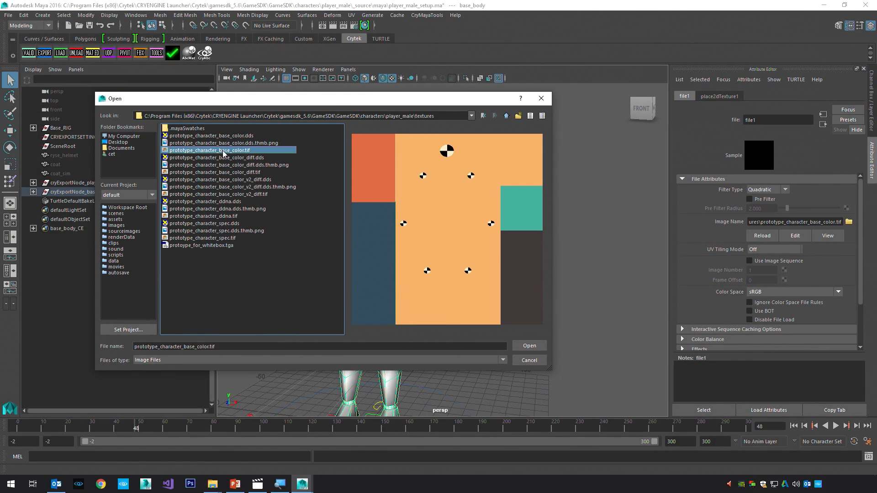
pyautogui.click(530, 346)
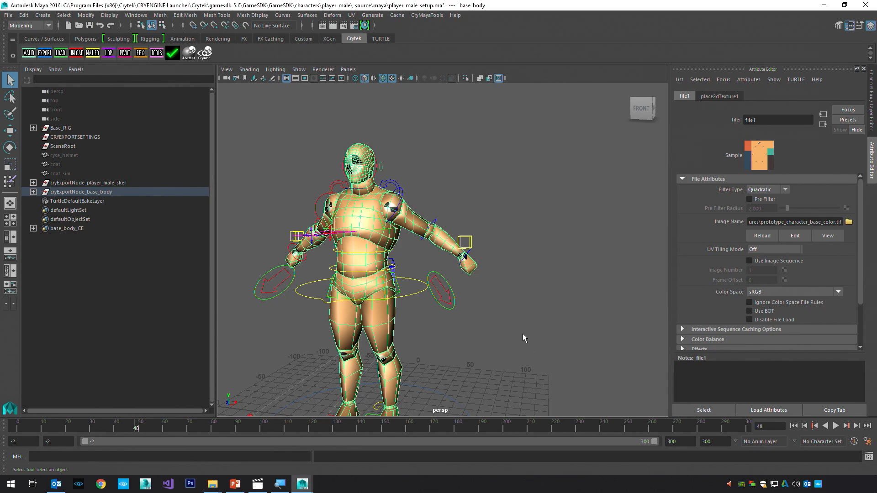
# Clear the selection, scrub the timeline to frame 59 and inspect the textured body from several angles.
pyautogui.click(524, 309)
pyautogui.moveTo(497, 294)
pyautogui.keyDown('alt'); pyautogui.mouseDown()
pyautogui.moveTo(528, 278)
pyautogui.moveTo(487, 288)
pyautogui.moveTo(502, 291)
pyautogui.mouseUp(); pyautogui.keyUp('alt')
pyautogui.moveTo(45, 428); pyautogui.dragTo(163, 420)
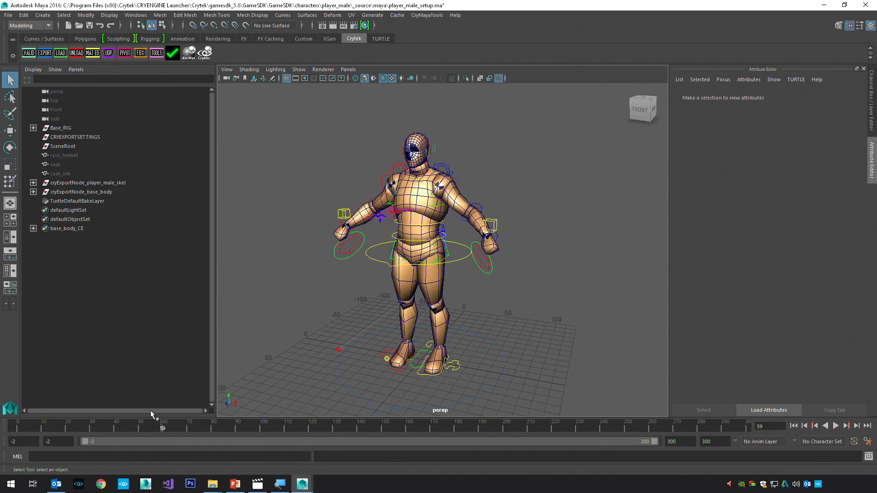
pyautogui.keyDown('alt'); pyautogui.moveTo(324, 294); pyautogui.dragTo(348, 300); pyautogui.keyUp('alt')
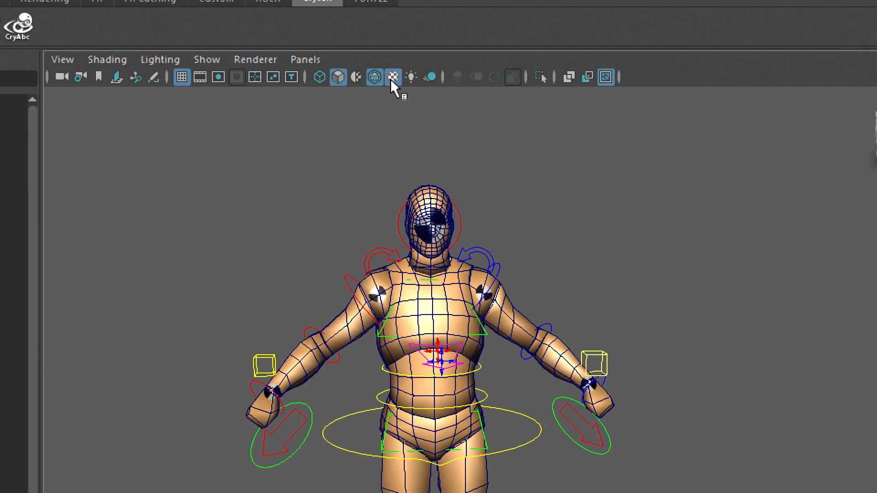
# Toggle textured display off and on to compare the body with and without its texture, leaving textures on.
pyautogui.click(394, 77)
pyautogui.click(394, 77)
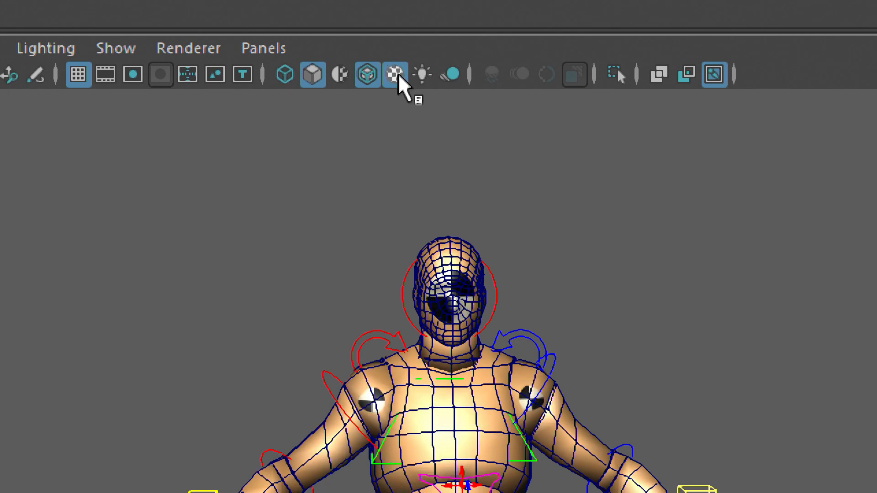
pyautogui.click(395, 74)
pyautogui.click(396, 75)
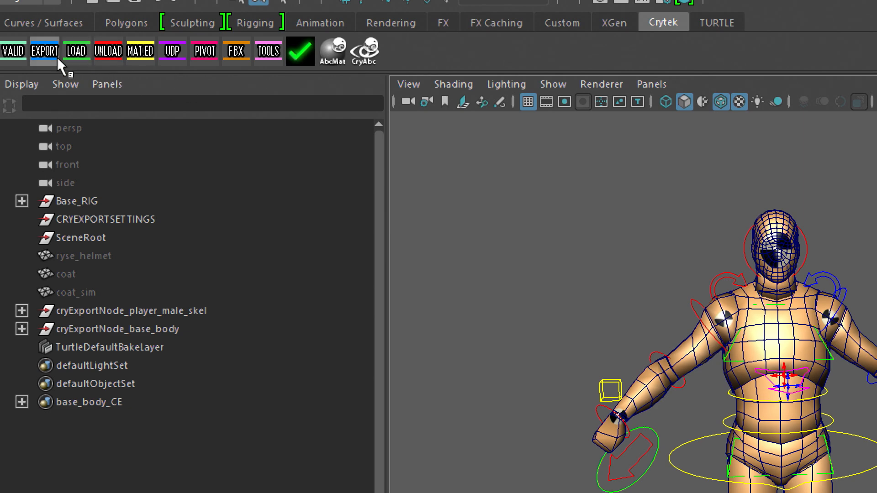
# Open the Crytek exporter and set the geometry export path to the characters\player_male folder.
pyautogui.click(52, 50)
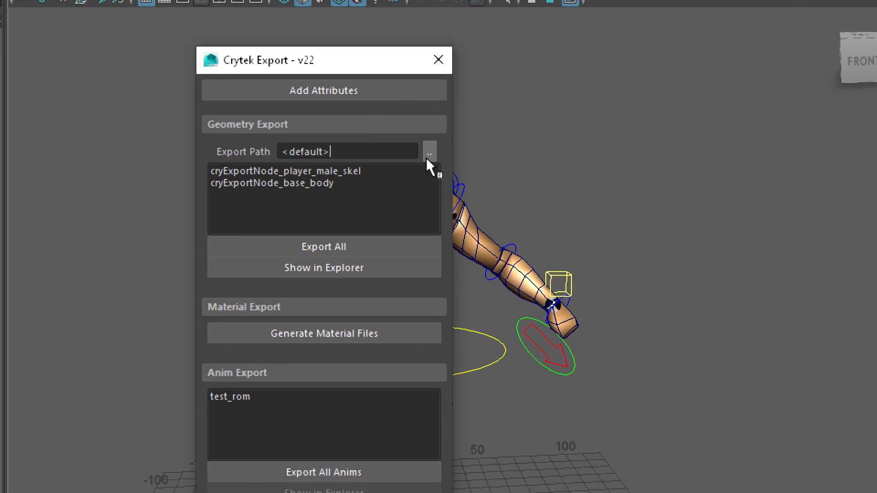
pyautogui.click(429, 148)
pyautogui.moveTo(358, 43); pyautogui.dragTo(536, 42)
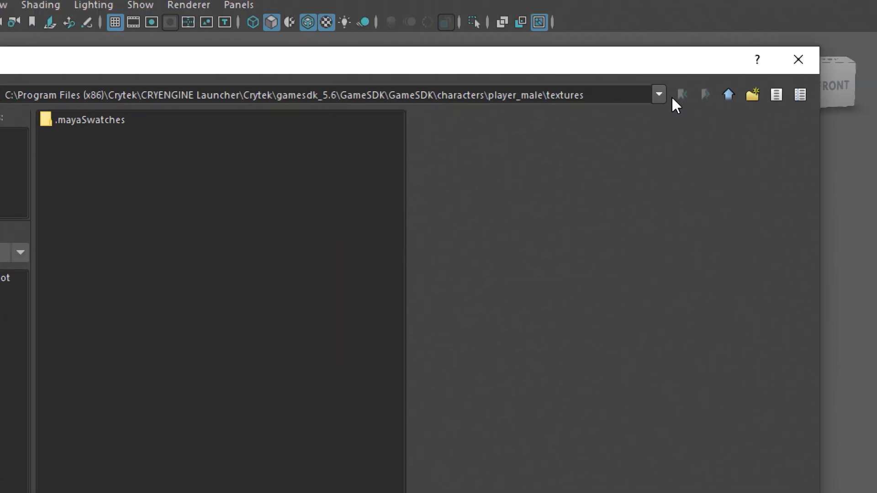
pyautogui.click(729, 95)
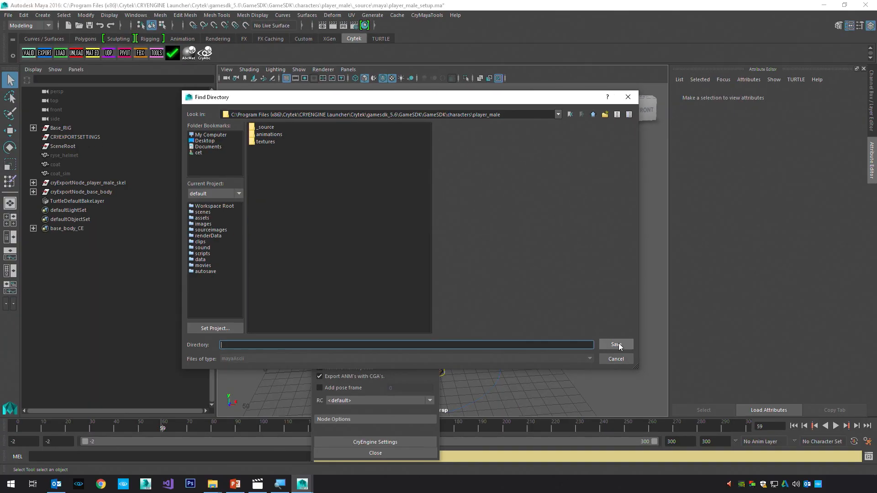
pyautogui.click(720, 491)
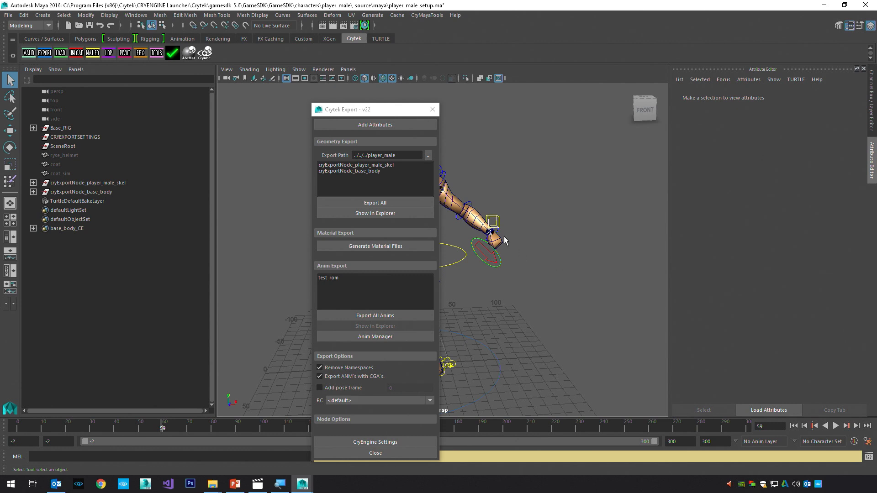
# Export the cryExportNode_player_male_skel and cryExportNode_base_body geometry nodes.
pyautogui.click(393, 171)
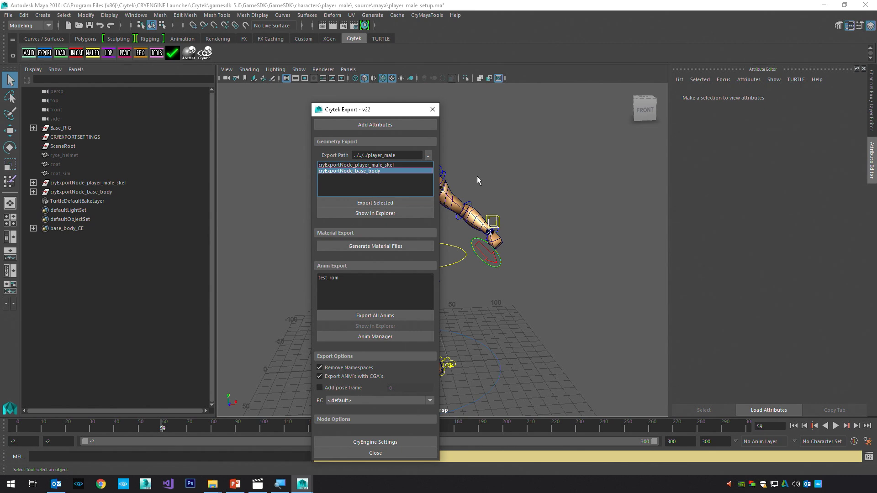
pyautogui.keyDown('ctrl'); pyautogui.click(388, 165); pyautogui.keyUp('ctrl')
pyautogui.click(375, 203)
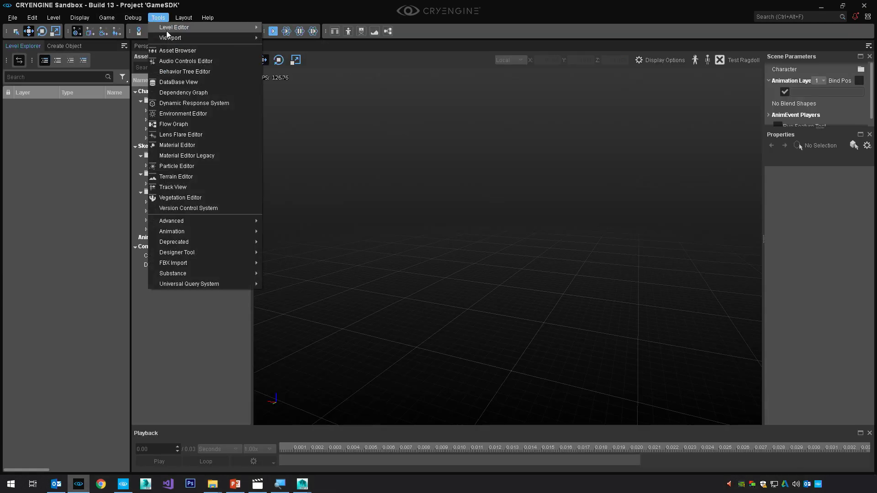
# Switch to CRYENGINE Sandbox, open the Character Tool and enlarge the lower of its two Assets lists.
pyautogui.moveTo(215, 231)
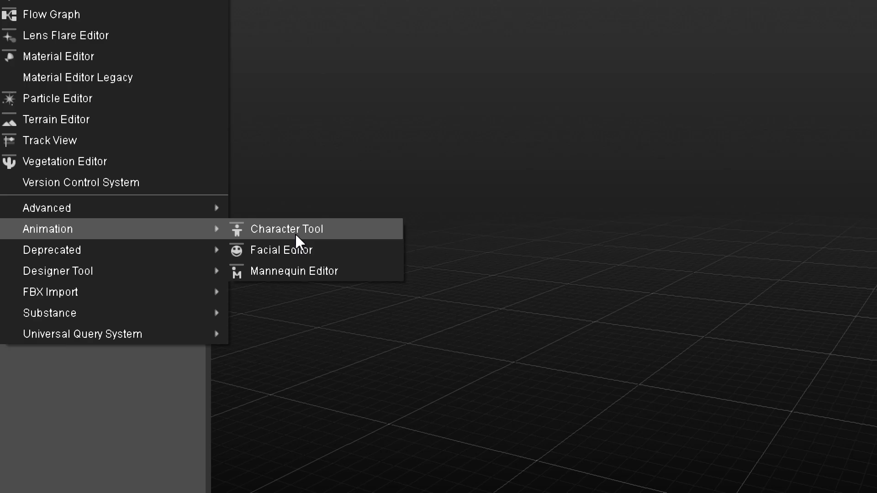
pyautogui.click(295, 230)
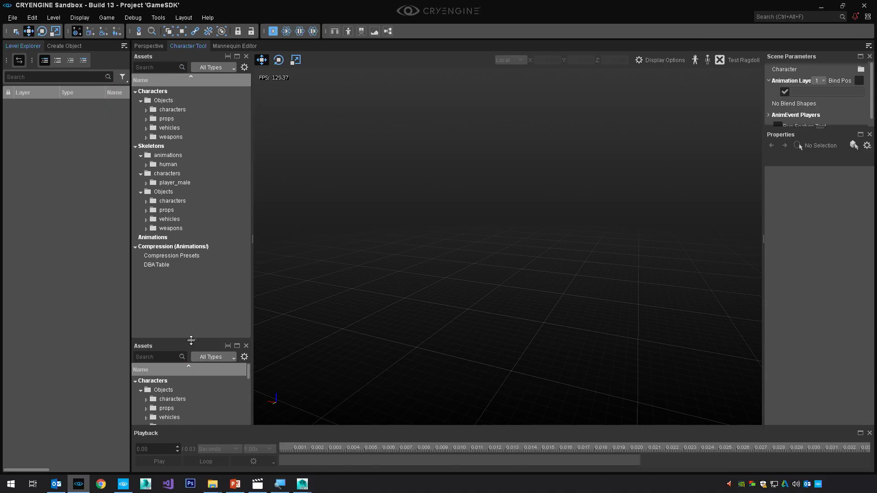
pyautogui.moveTo(190, 341); pyautogui.dragTo(205, 280)
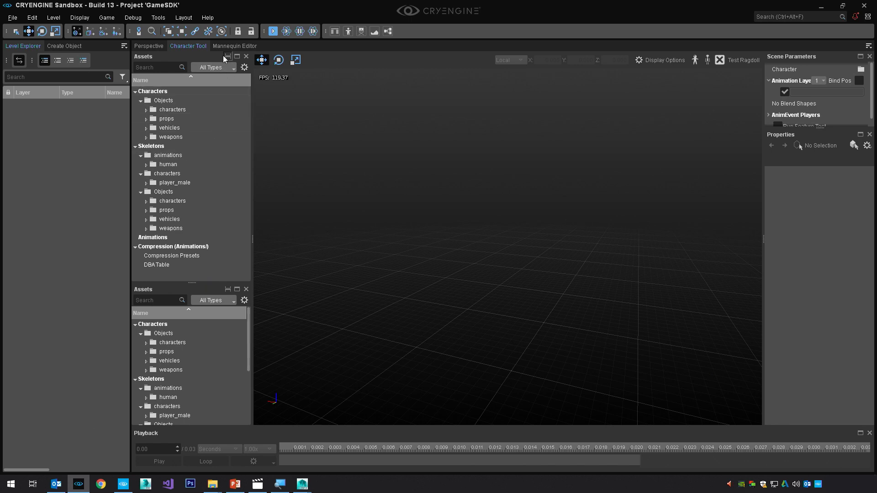
# Filter the upper Assets list to Characters and the lower one to Animations.
pyautogui.click(220, 67)
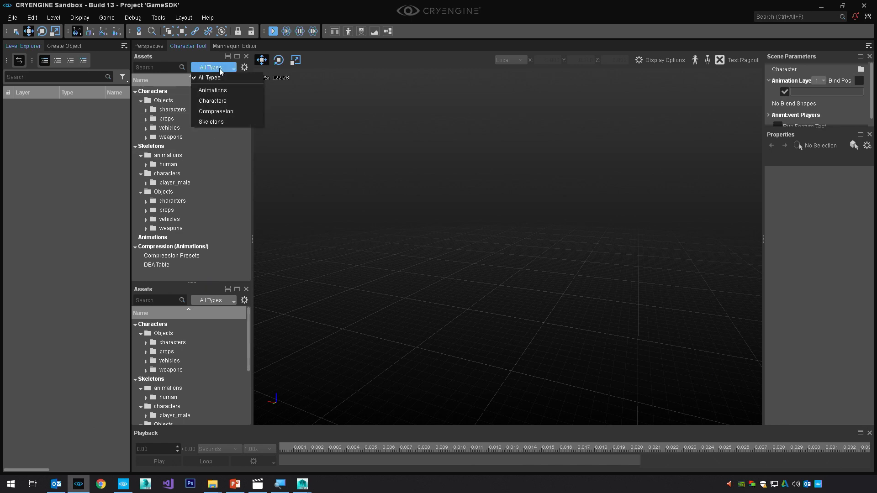
pyautogui.click(217, 100)
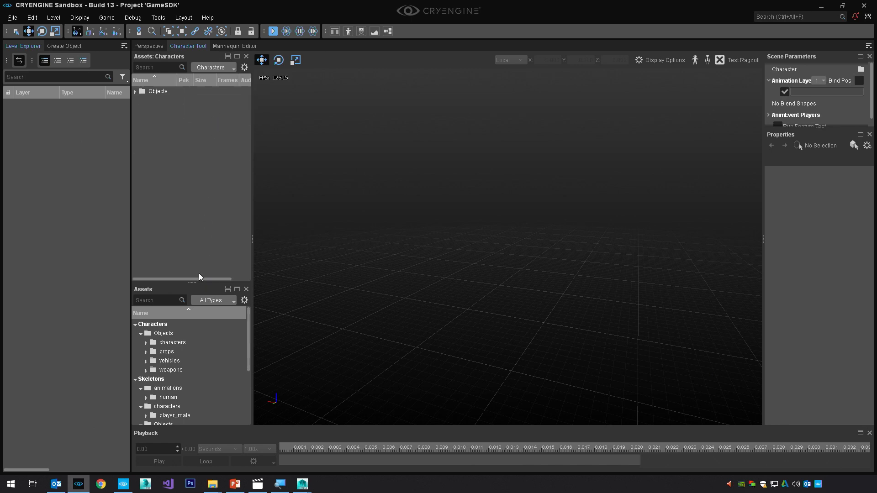
pyautogui.click(211, 301)
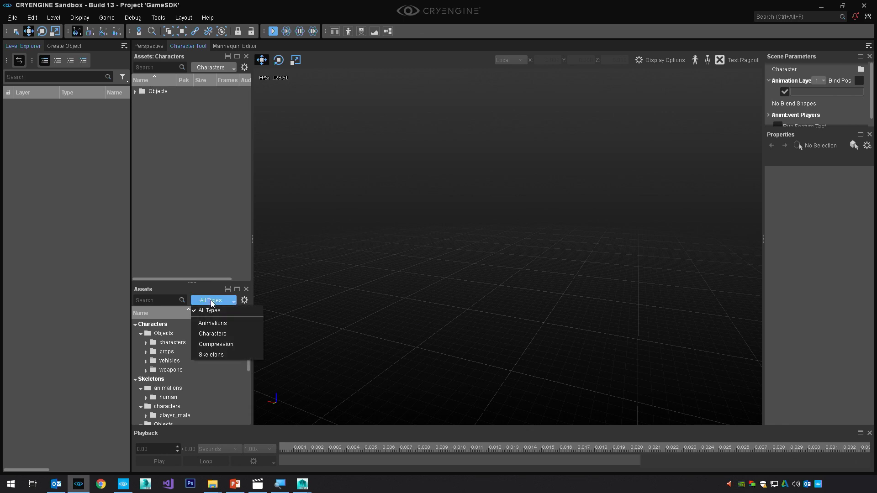
pyautogui.click(217, 324)
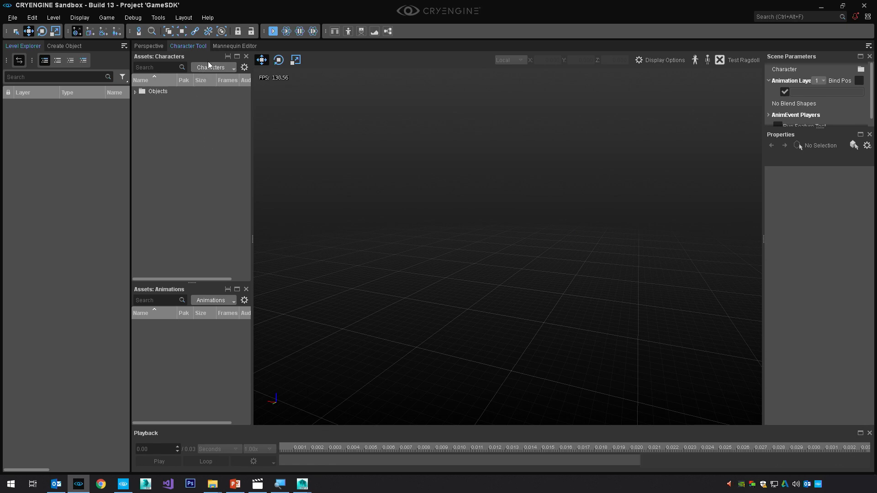
pyautogui.click(135, 92)
pyautogui.click(141, 100)
pyautogui.click(135, 92)
# Hide the Pak, Size, Frames, Audio and New columns in the Characters asset list, keeping only Name.
pyautogui.rightClick(183, 78)
pyautogui.click(192, 82)
pyautogui.rightClick(186, 81)
pyautogui.click(198, 87)
pyautogui.rightClick(192, 83)
pyautogui.click(205, 90)
pyautogui.rightClick(202, 81)
pyautogui.click(214, 97)
pyautogui.rightClick(204, 79)
pyautogui.click(211, 104)
pyautogui.rightClick(206, 81)
pyautogui.click(221, 114)
pyautogui.rightClick(205, 78)
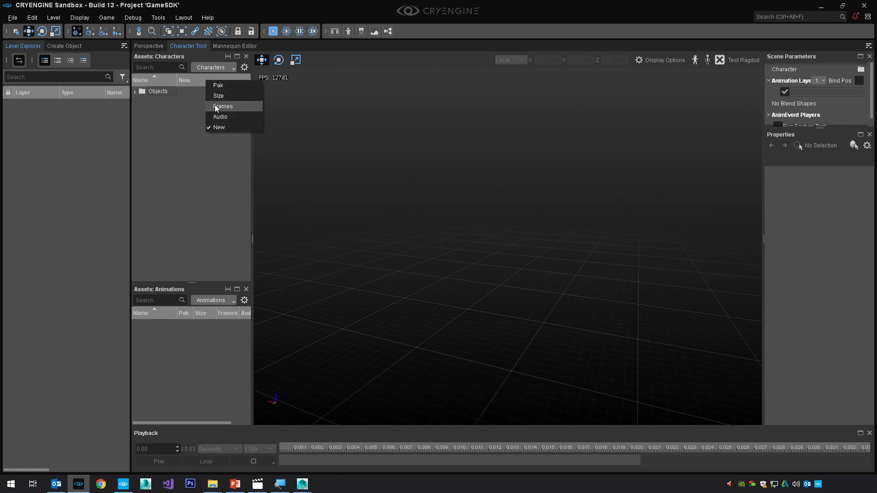
pyautogui.click(225, 129)
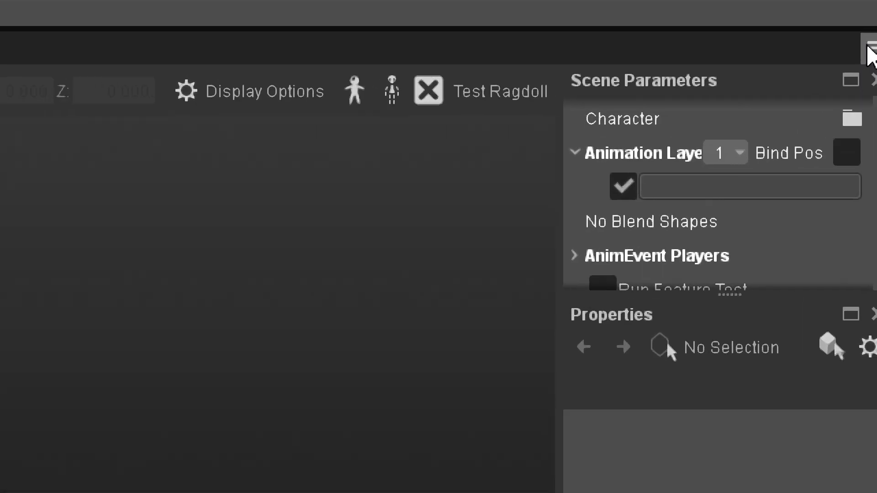
# Create a new character definition named player_male in the characters/player_male folder.
pyautogui.click(868, 47)
pyautogui.moveTo(749, 67)
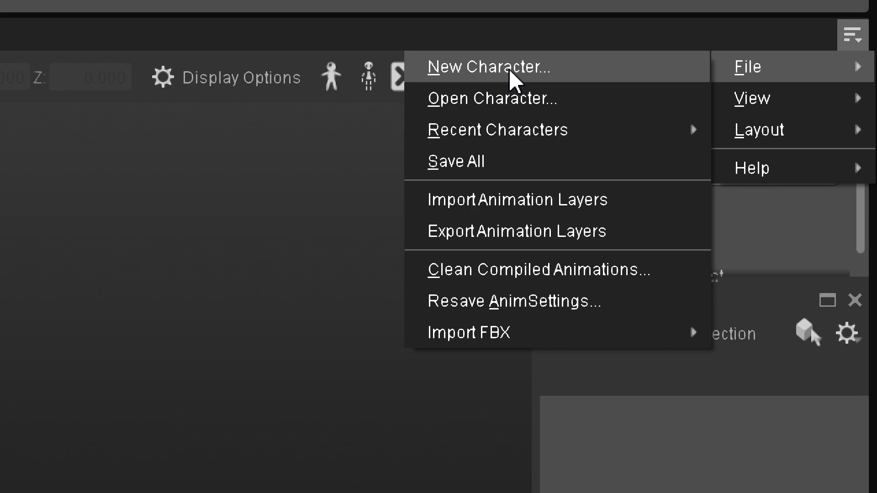
pyautogui.click(510, 71)
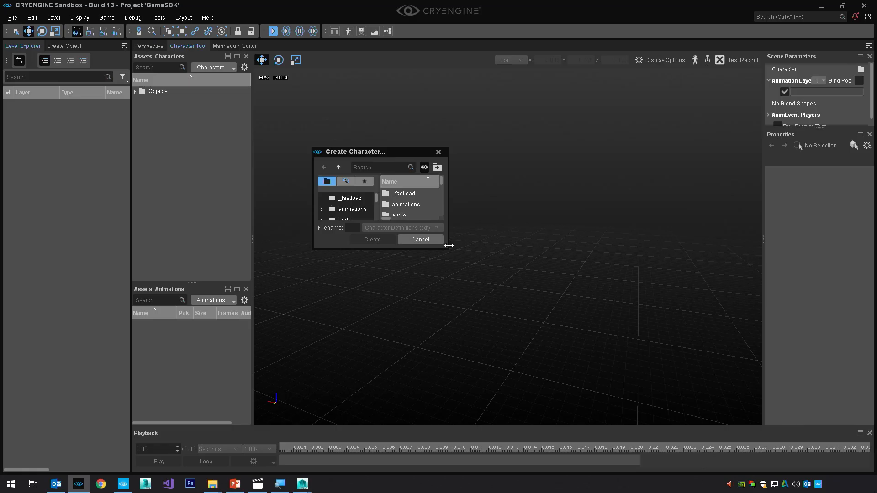
pyautogui.moveTo(449, 247); pyautogui.dragTo(656, 247)
pyautogui.moveTo(516, 250); pyautogui.dragTo(513, 388)
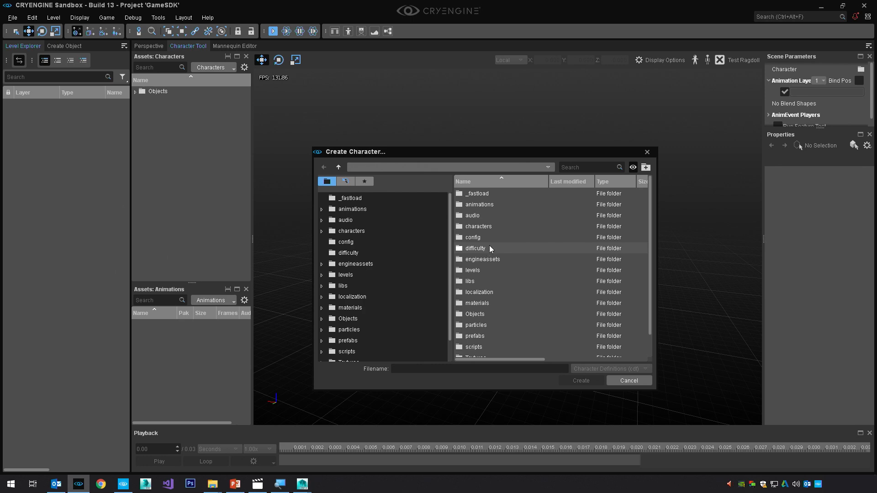
pyautogui.doubleClick(479, 227)
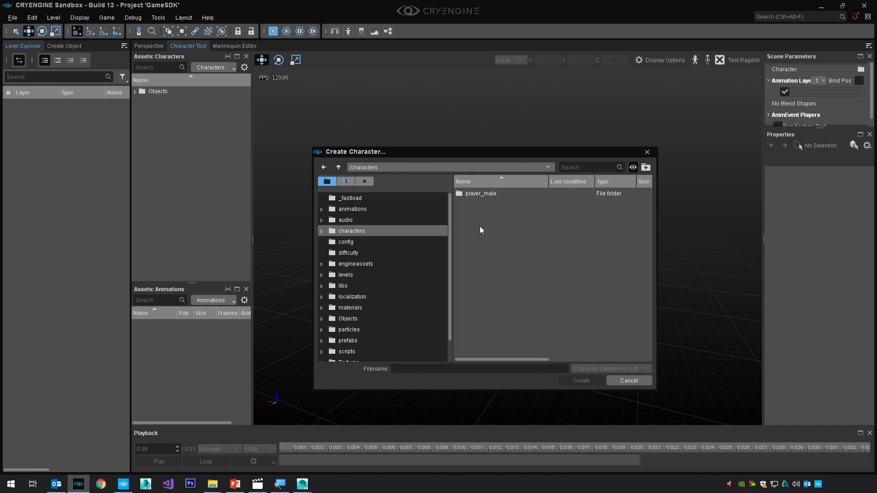
pyautogui.doubleClick(478, 193)
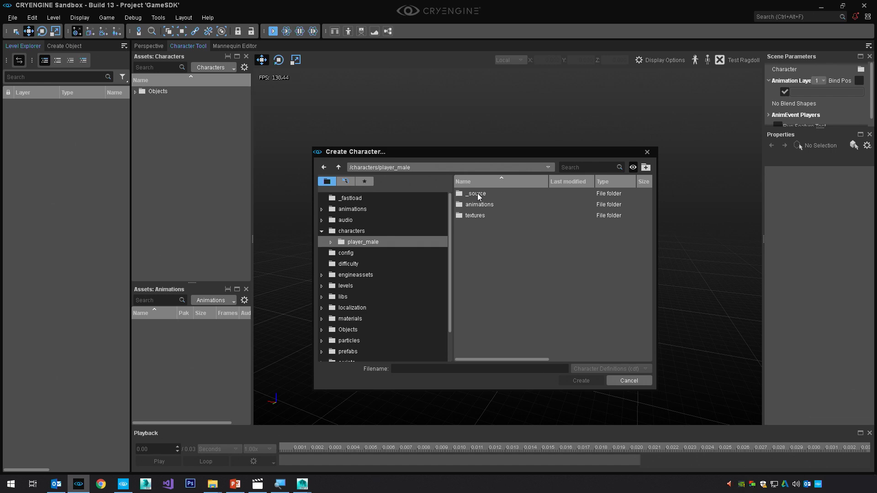
pyautogui.click(489, 367)
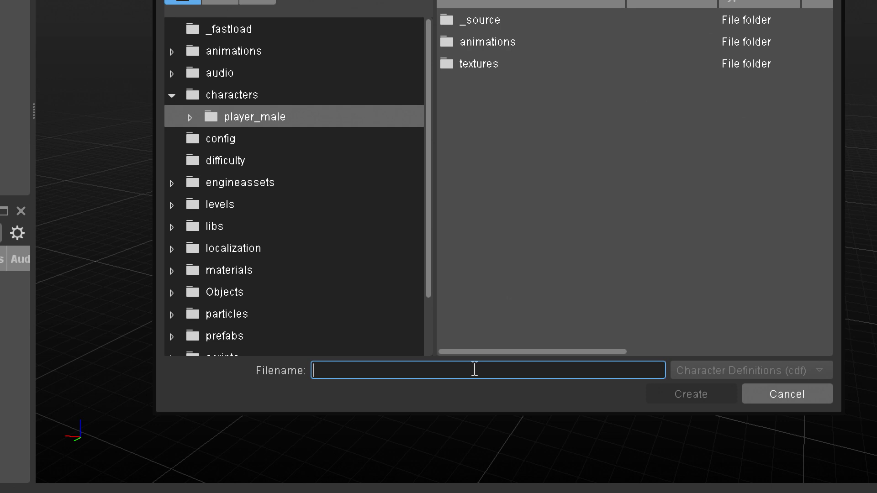
pyautogui.write('player_male')
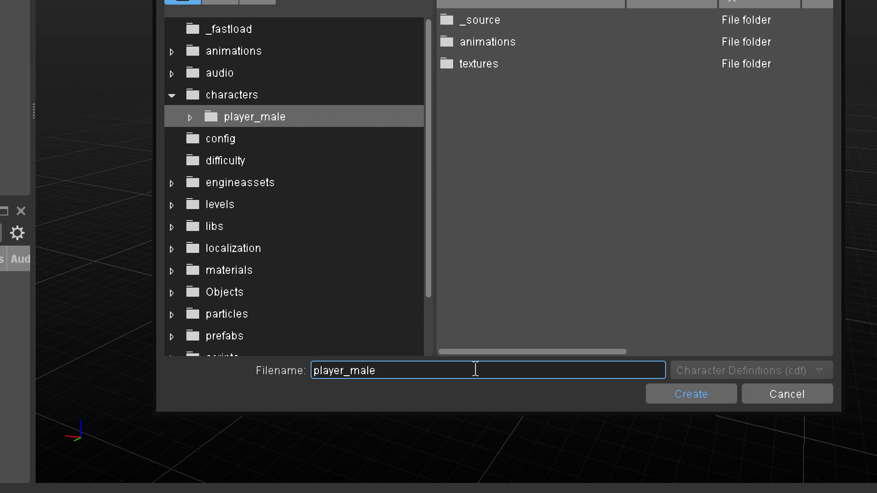
pyautogui.click(710, 393)
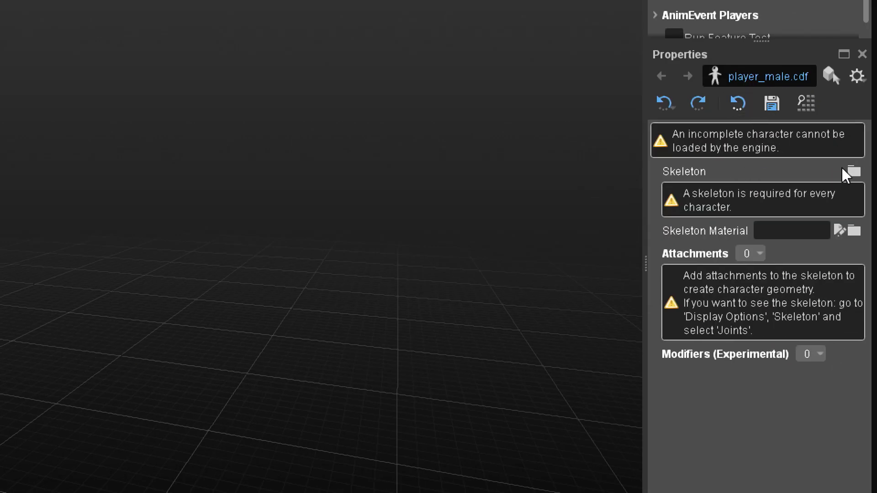
# Assign the player_male_skel asset from characters/player_male as the character's skeleton.
pyautogui.click(855, 172)
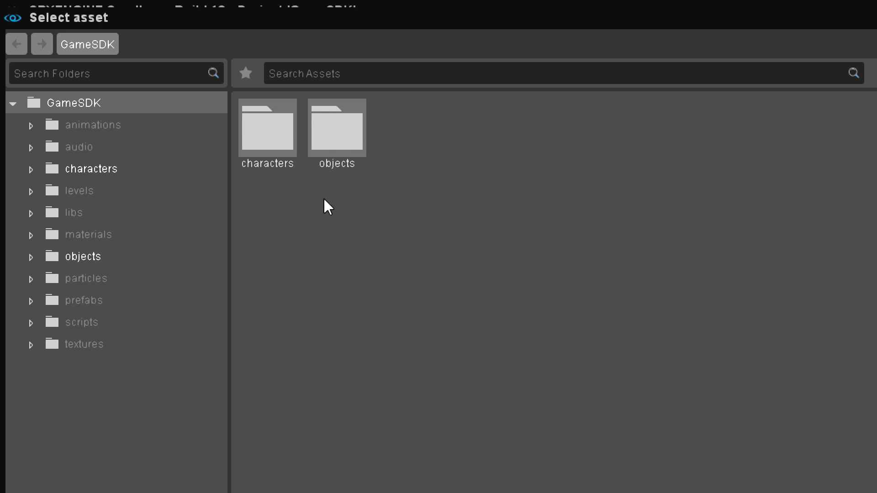
pyautogui.doubleClick(282, 152)
pyautogui.doubleClick(282, 151)
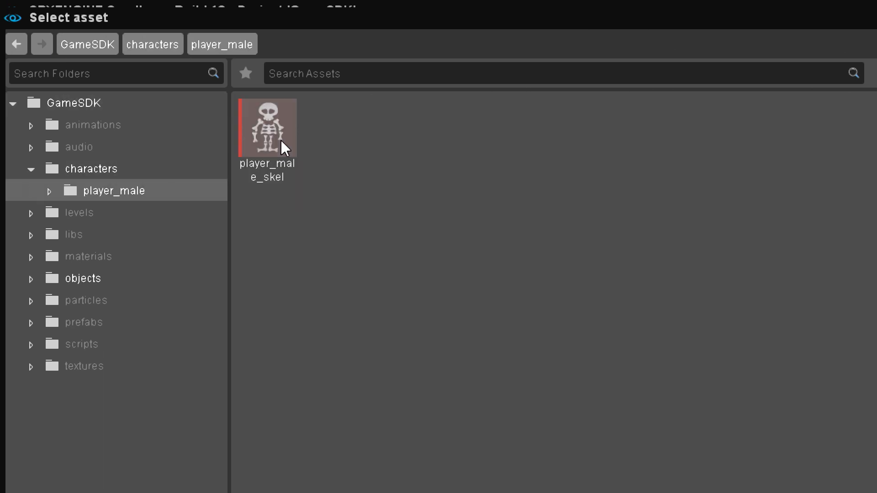
pyautogui.moveTo(283, 185)
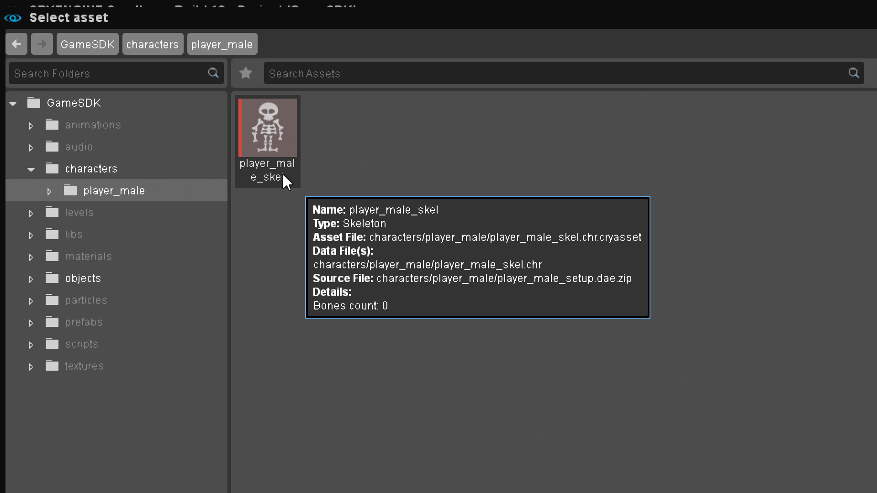
pyautogui.doubleClick(283, 179)
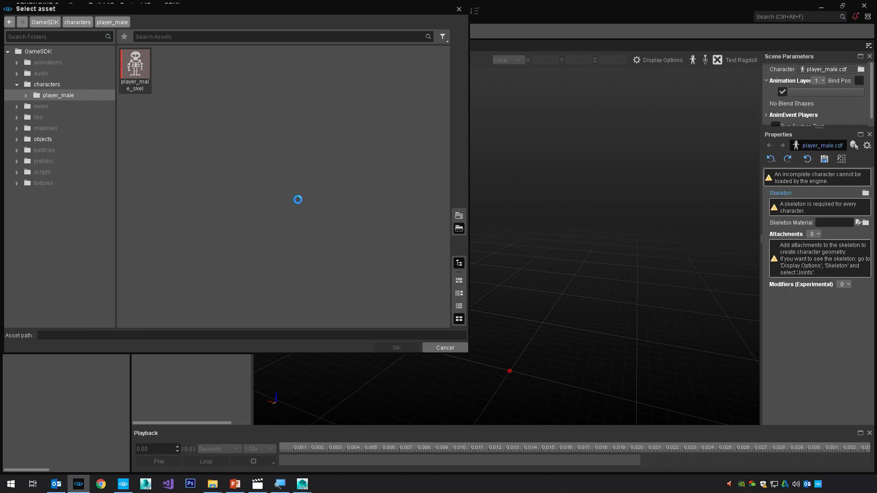
# Turn on the display of skeleton joints in the viewport and view the skeleton.
pyautogui.moveTo(544, 268); pyautogui.dragTo(544, 267, button='middle')
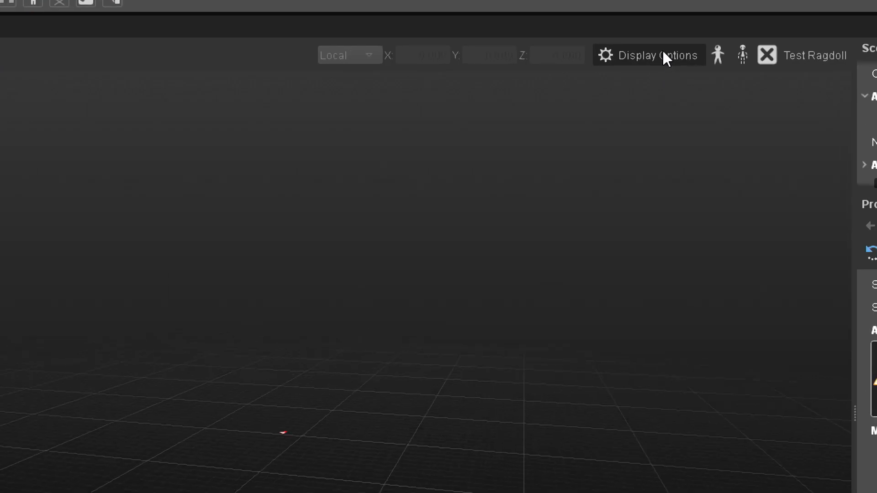
pyautogui.click(662, 53)
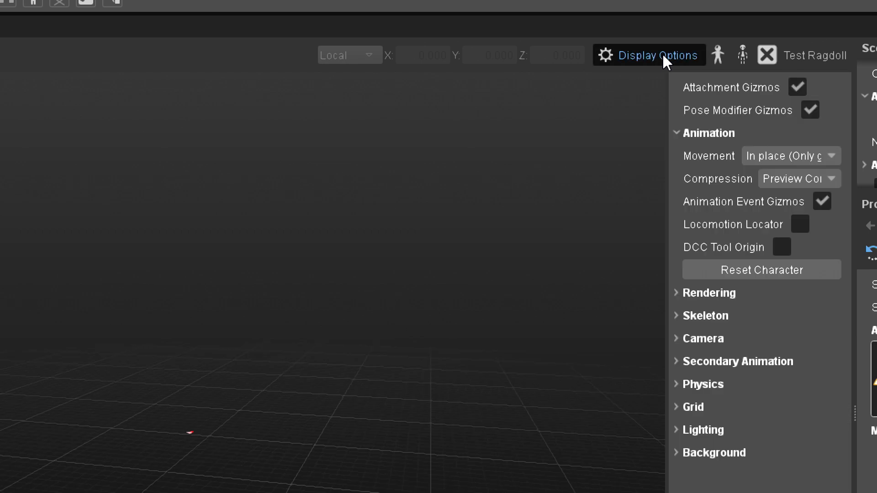
pyautogui.click(677, 318)
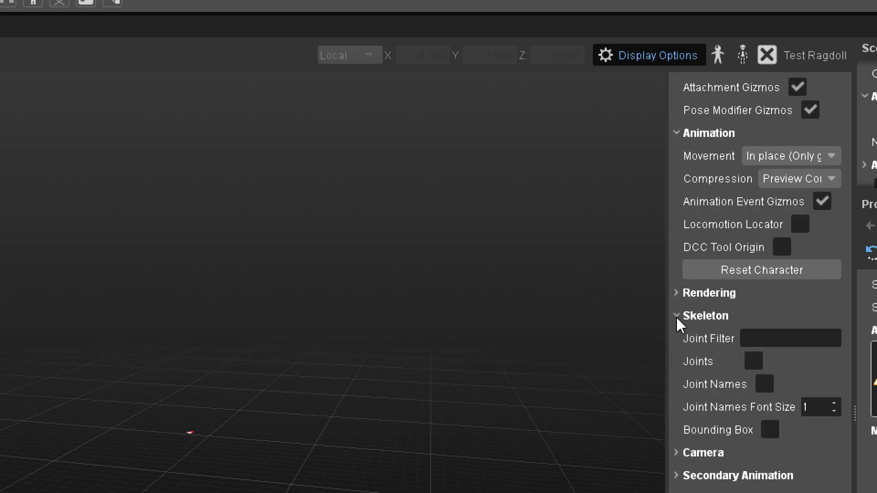
pyautogui.click(752, 365)
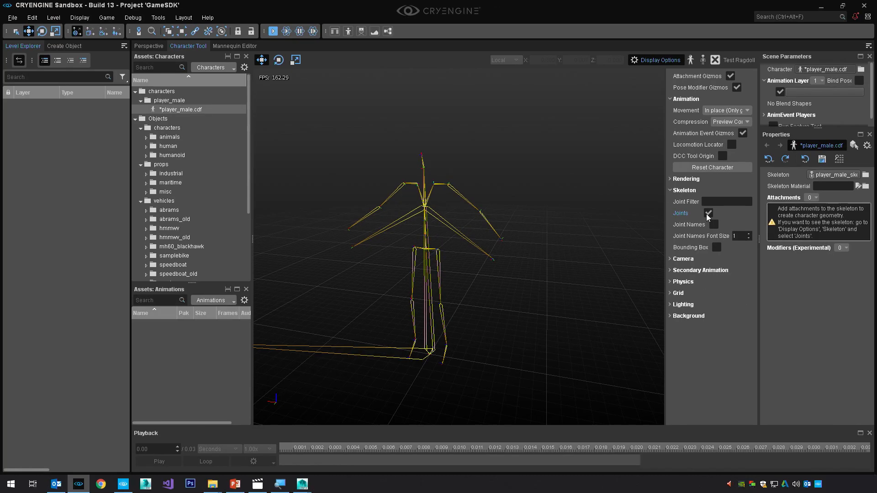
pyautogui.moveTo(447, 249)
pyautogui.mouseDown(button='right')
pyautogui.moveTo(401, 247)
pyautogui.moveTo(435, 240)
pyautogui.mouseUp(button='right')
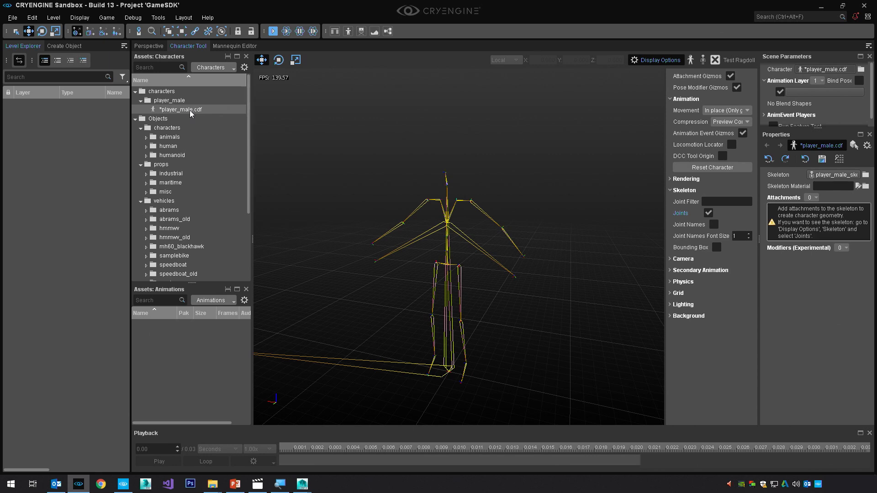
# Select player_male.cdf in the asset list and add a new attachment to the character.
pyautogui.click(179, 128)
pyautogui.click(184, 110)
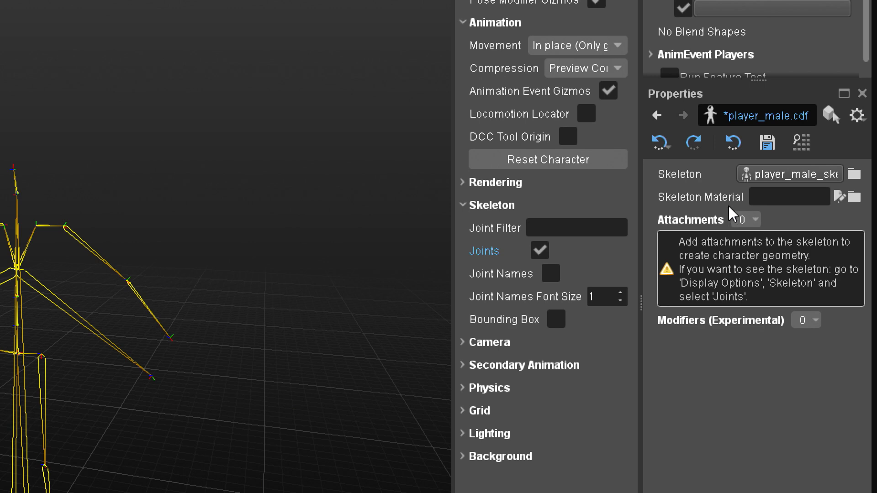
pyautogui.click(751, 221)
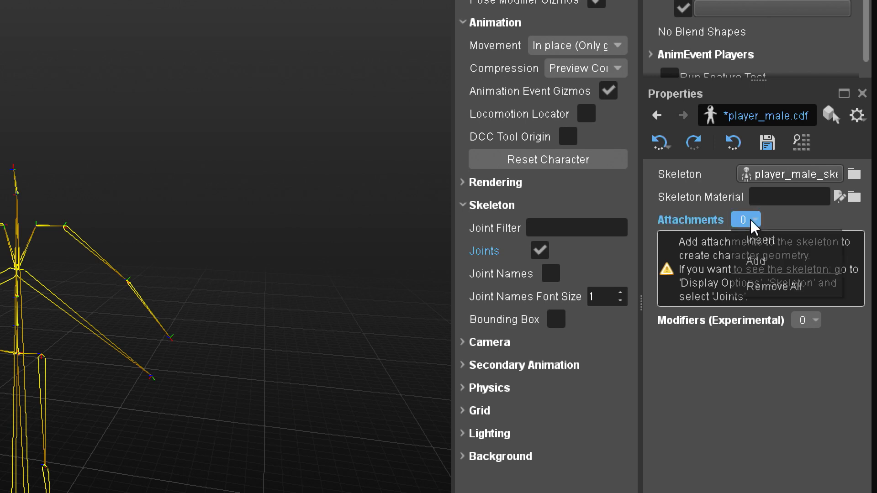
pyautogui.click(775, 268)
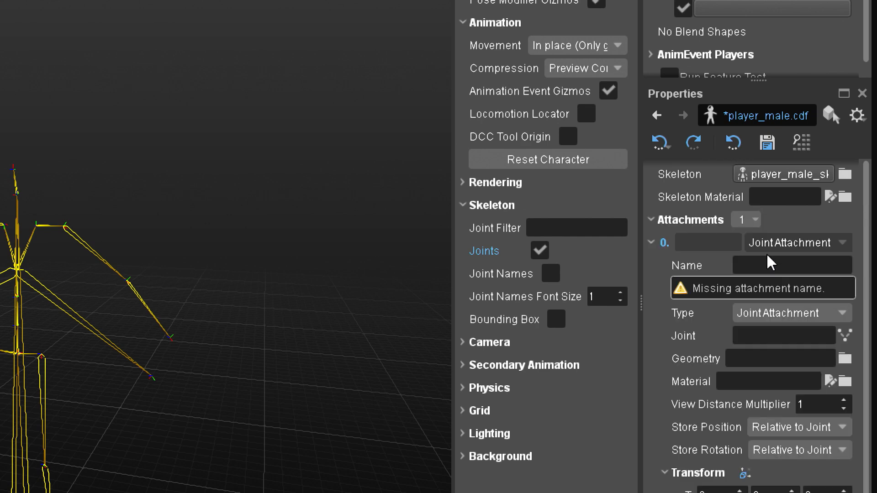
# Name the new attachment body and choose Joint Attachment as its type.
pyautogui.click(769, 267)
pyautogui.write('body')
pyautogui.press('Return')
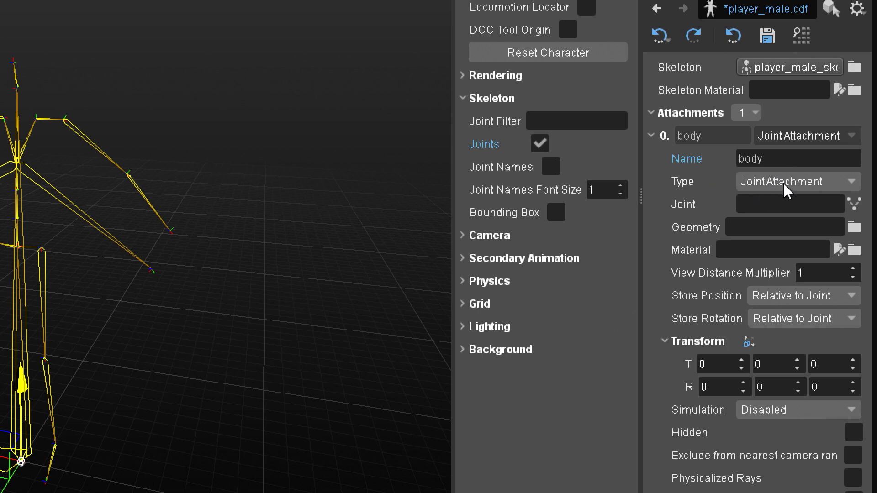
pyautogui.click(807, 182)
pyautogui.click(811, 185)
pyautogui.click(814, 185)
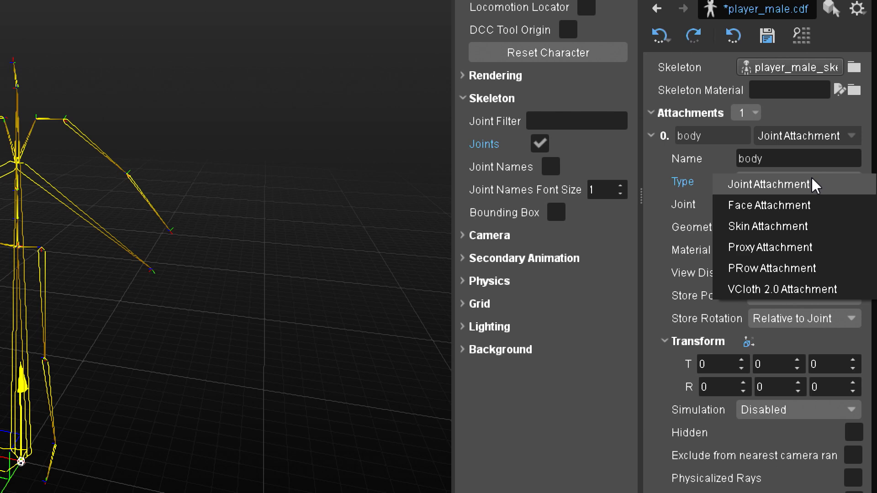
pyautogui.click(772, 184)
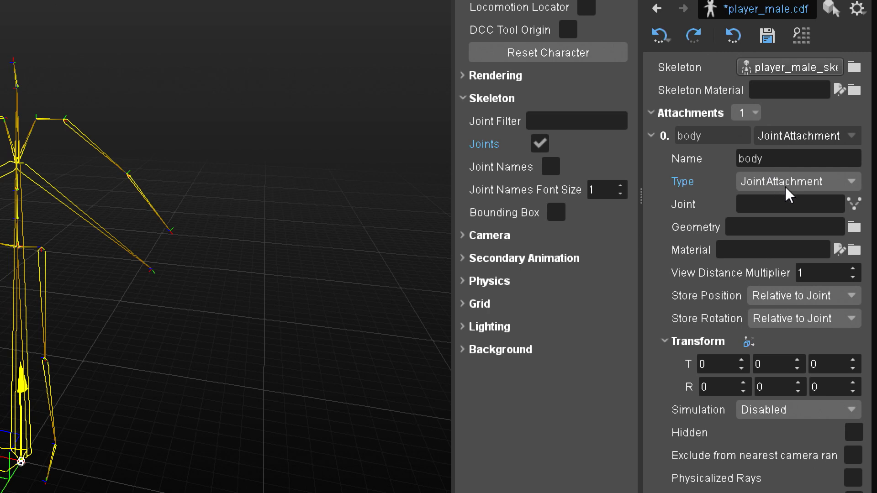
# Assign the head joint of the player_male skeleton to the body attachment.
pyautogui.click(852, 209)
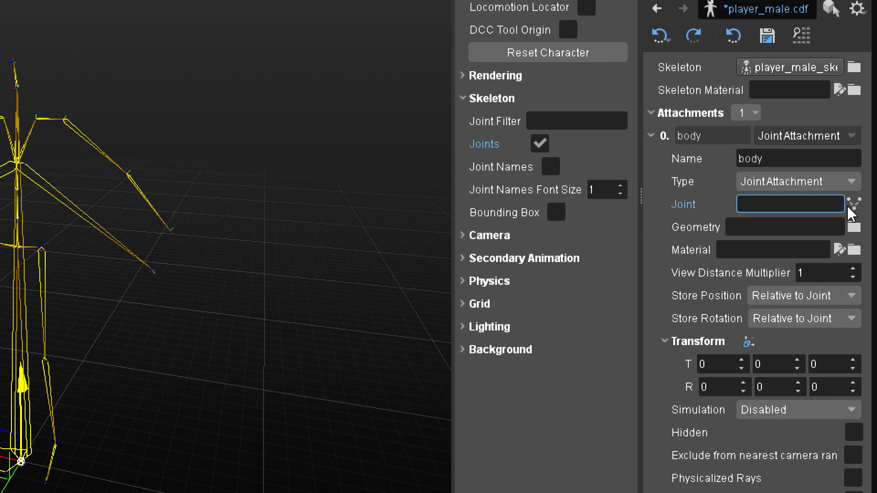
pyautogui.click(850, 206)
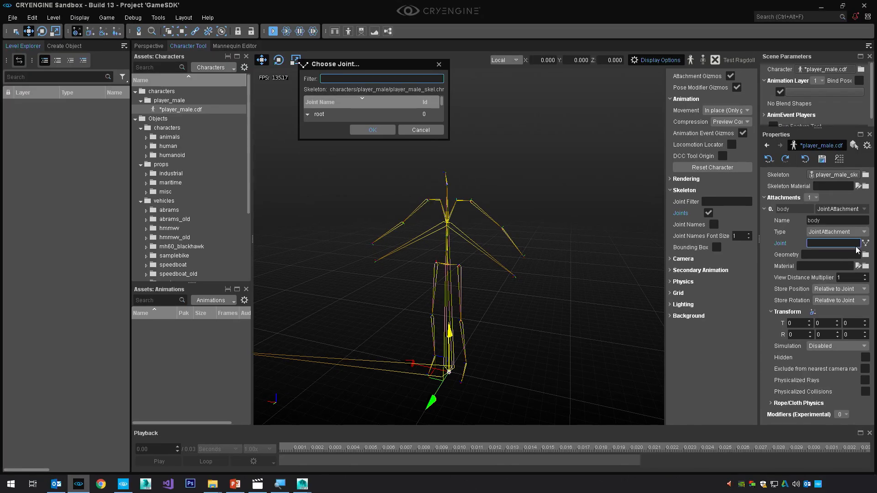
pyautogui.moveTo(441, 141); pyautogui.dragTo(442, 242)
pyautogui.scroll(-2, 357, 197)
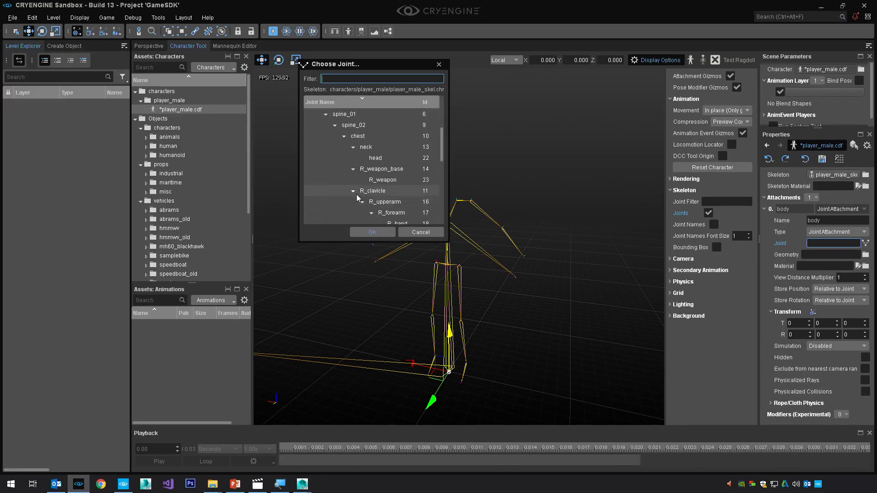
pyautogui.doubleClick(375, 157)
pyautogui.moveTo(457, 210); pyautogui.dragTo(480, 211, button='right')
# Load samplebike.cga from Objects/vehicles/samplebike as the attachment's geometry and view it on the skeleton.
pyautogui.click(866, 255)
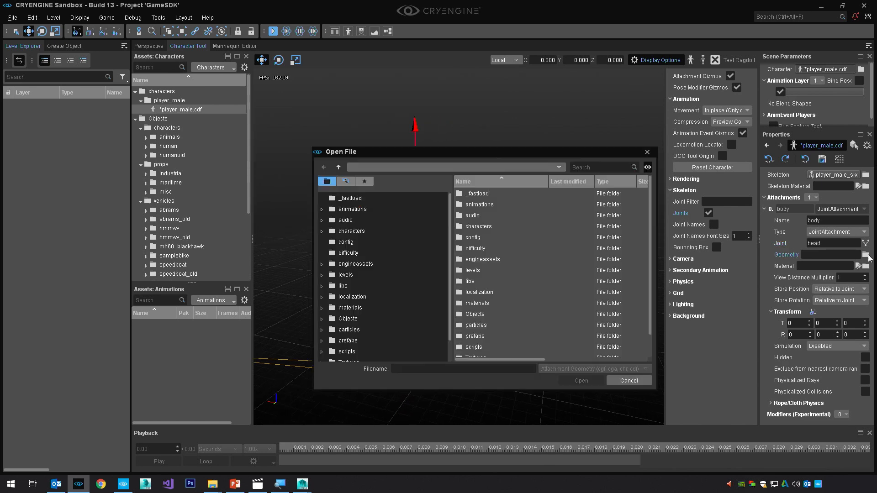
pyautogui.doubleClick(475, 314)
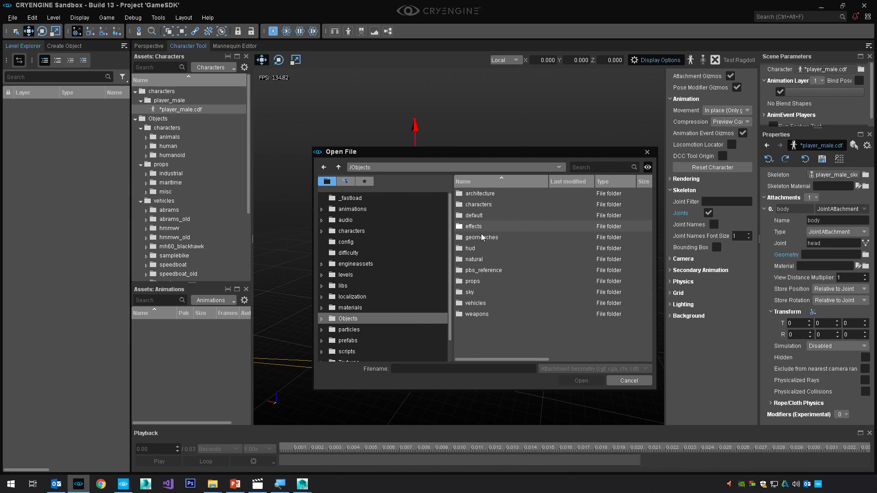
pyautogui.doubleClick(477, 303)
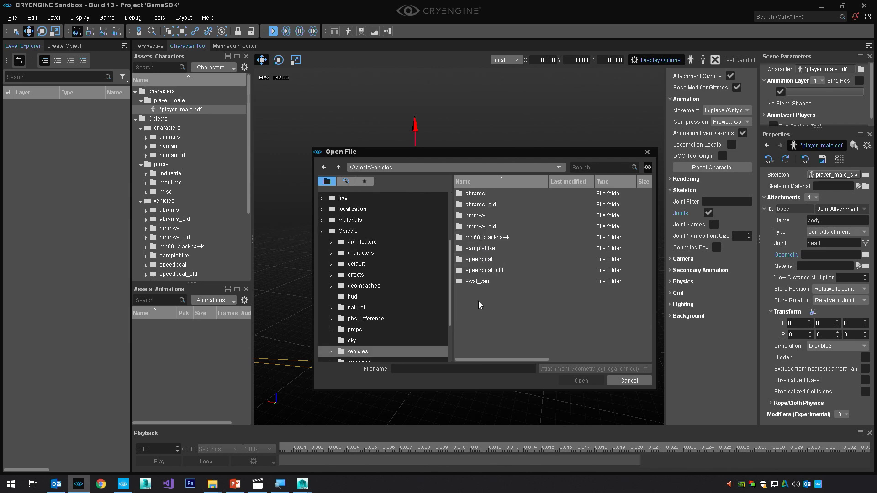
pyautogui.doubleClick(483, 248)
pyautogui.doubleClick(485, 195)
pyautogui.moveTo(491, 212); pyautogui.dragTo(507, 237, button='right')
pyautogui.press('w')
pyautogui.press('s')
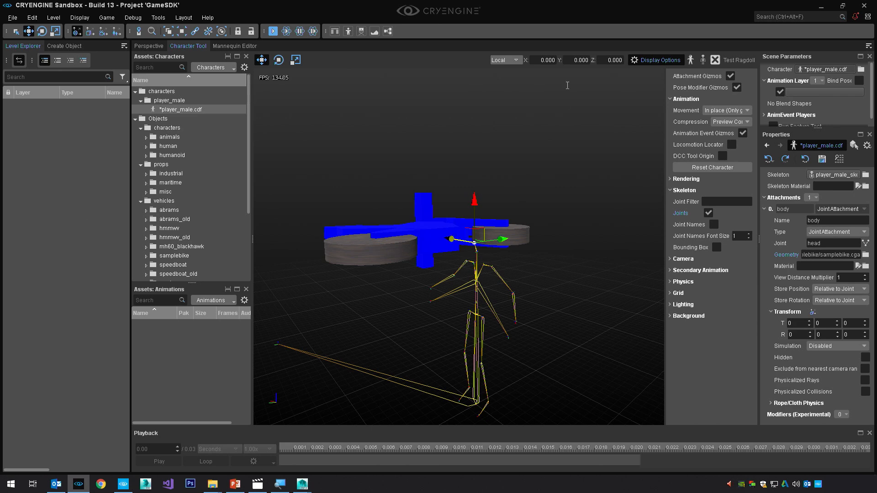
pyautogui.moveTo(462, 301); pyautogui.dragTo(492, 299, button='right')
pyautogui.press('d')
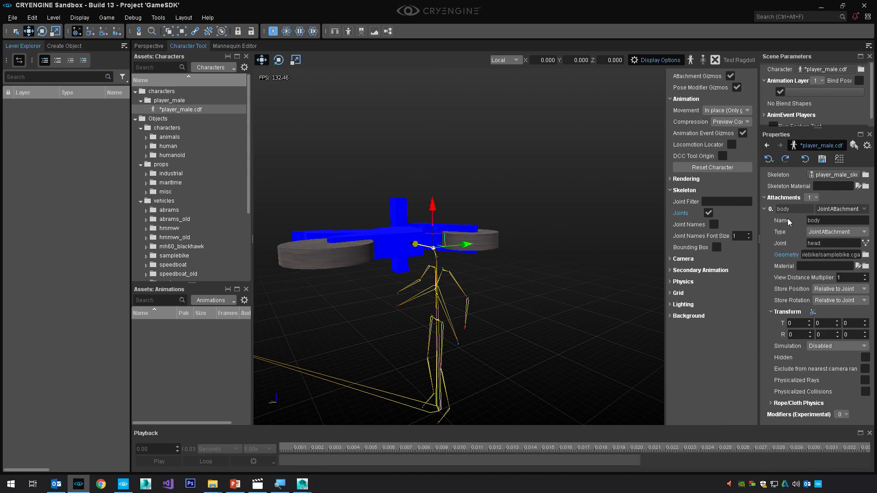
# Change the body attachment's type to Skin Attachment and load base_body.skin from characters/player_male as its geometry.
pyautogui.click(837, 232)
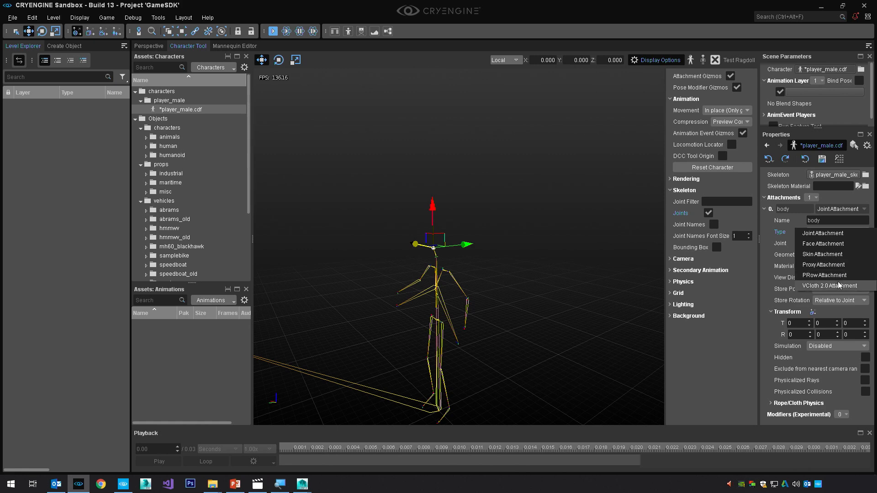
pyautogui.click(822, 255)
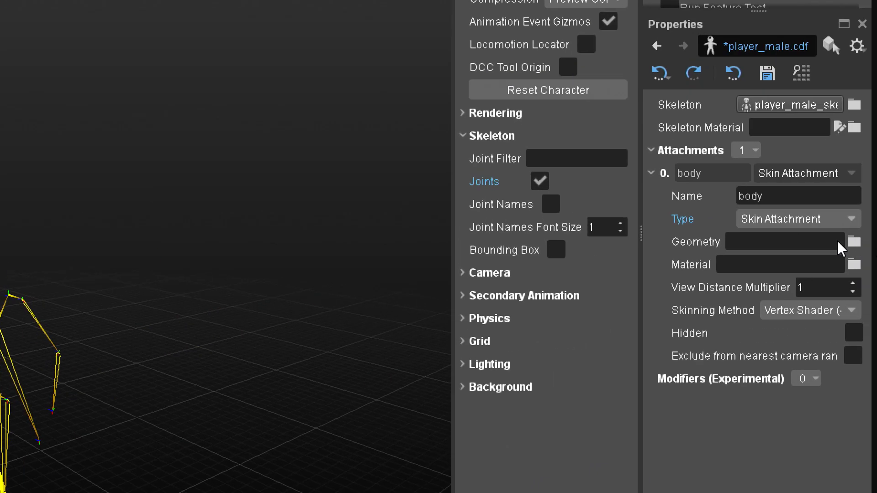
pyautogui.click(854, 243)
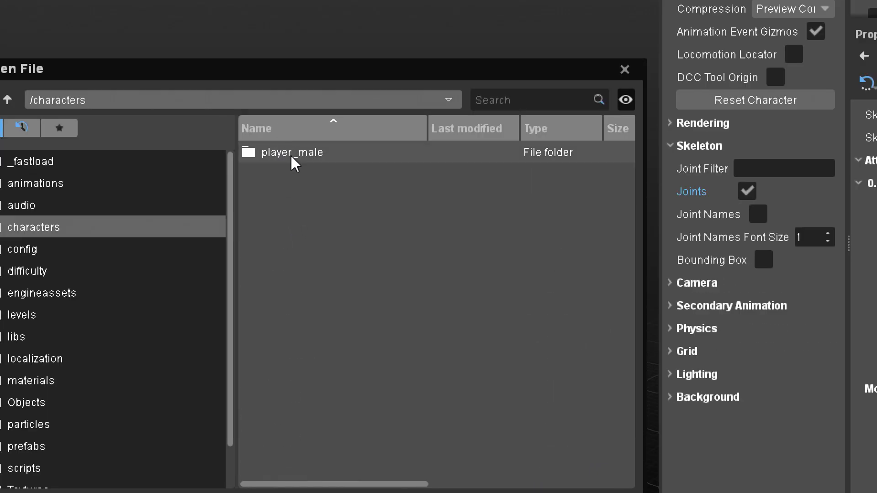
pyautogui.doubleClick(293, 155)
pyautogui.click(279, 219)
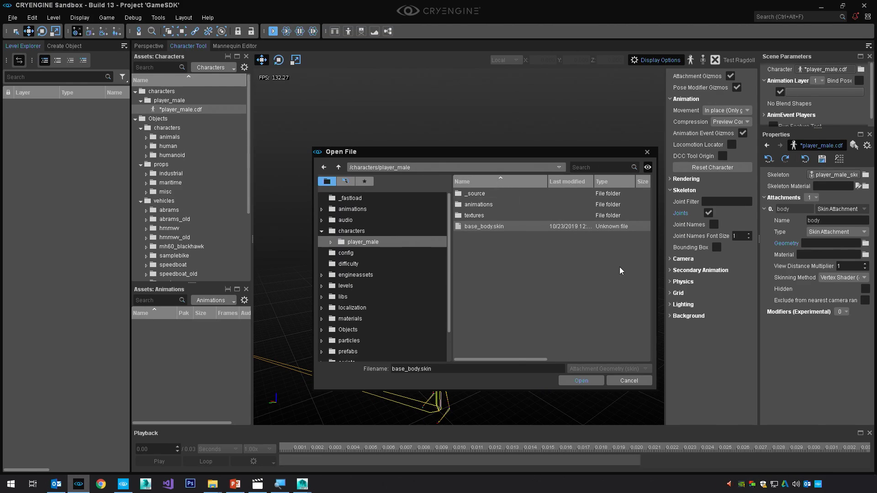
pyautogui.click(581, 381)
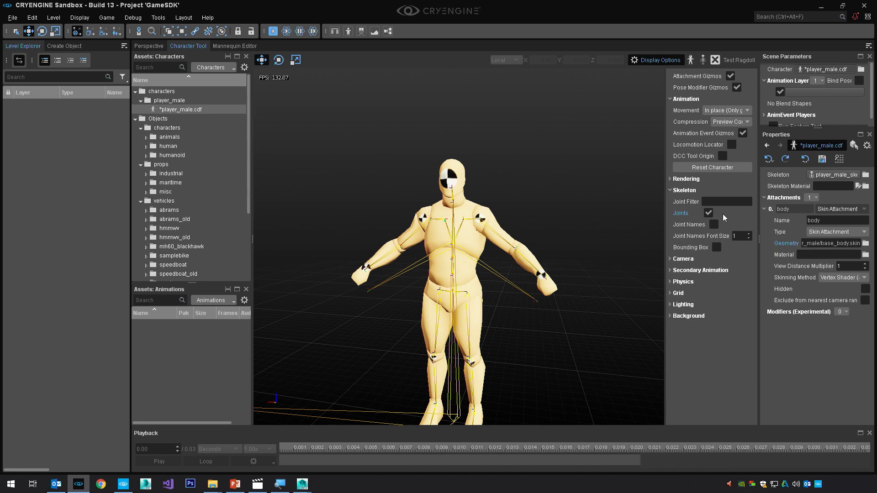
# Override the body attachment's material with brick_blend.mtl from materials/generic/brick and view the character.
pyautogui.click(865, 255)
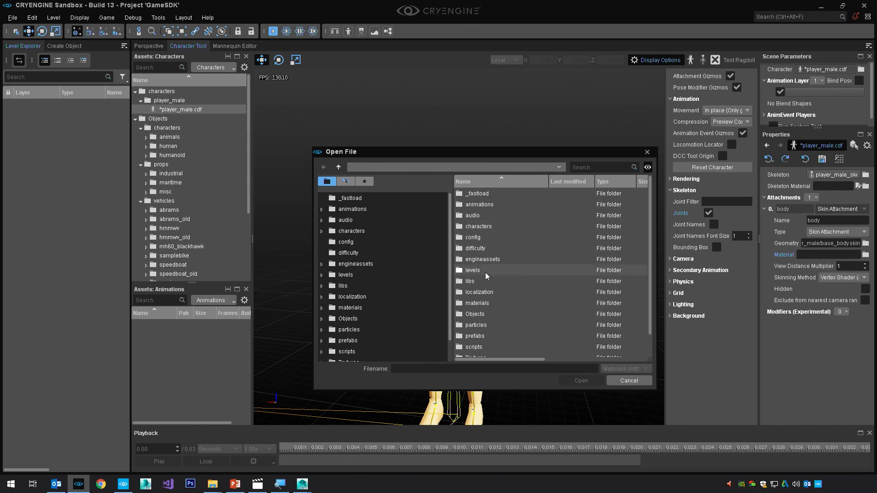
pyautogui.doubleClick(483, 304)
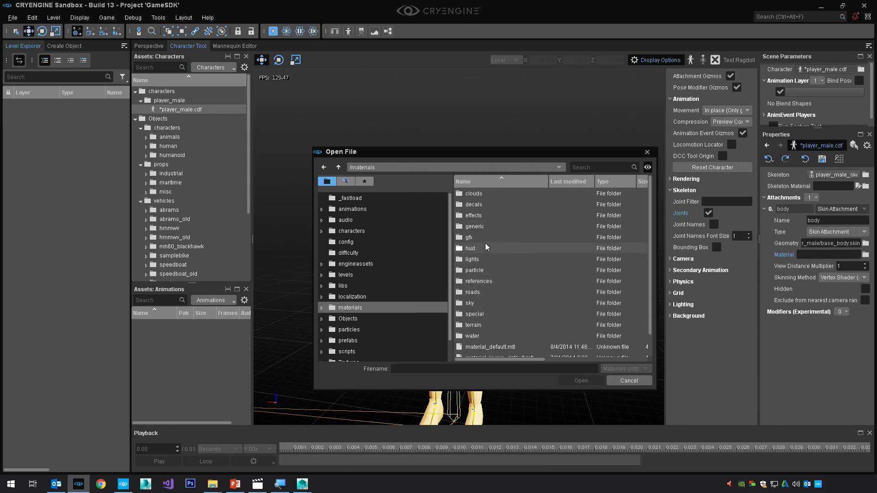
pyautogui.doubleClick(484, 226)
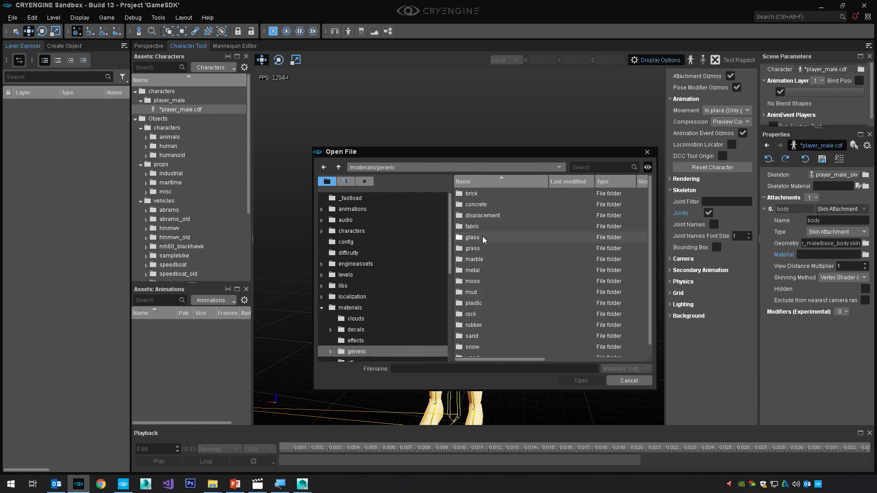
pyautogui.doubleClick(486, 194)
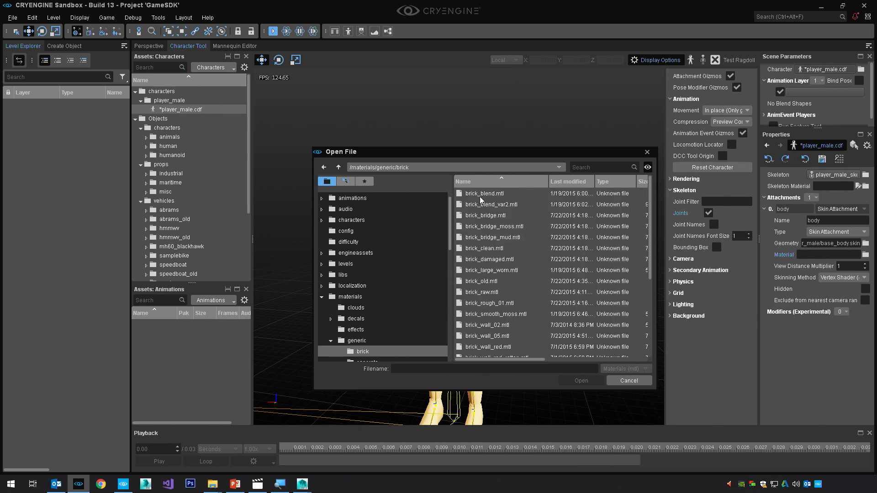
pyautogui.doubleClick(485, 193)
pyautogui.scroll(5, 459, 274)
pyautogui.scroll(5, 490, 220)
pyautogui.scroll(-10, 491, 220)
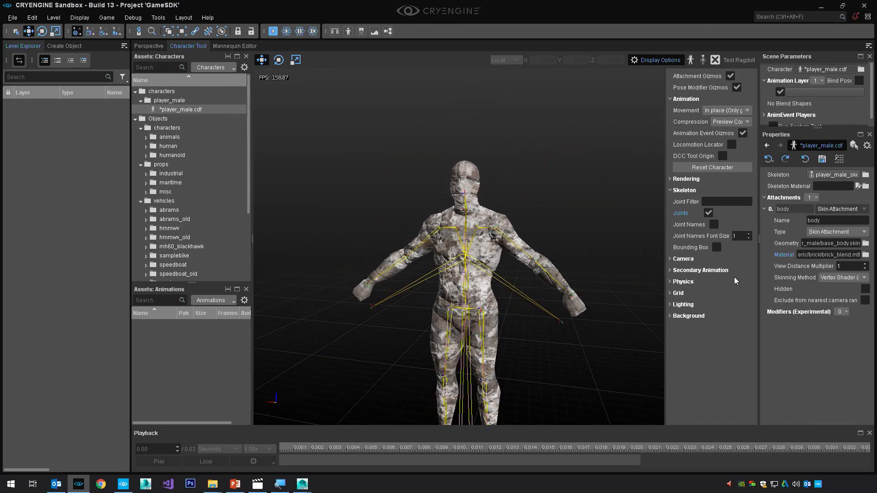
# Clear the material override from the body attachment.
pyautogui.rightClick(814, 254)
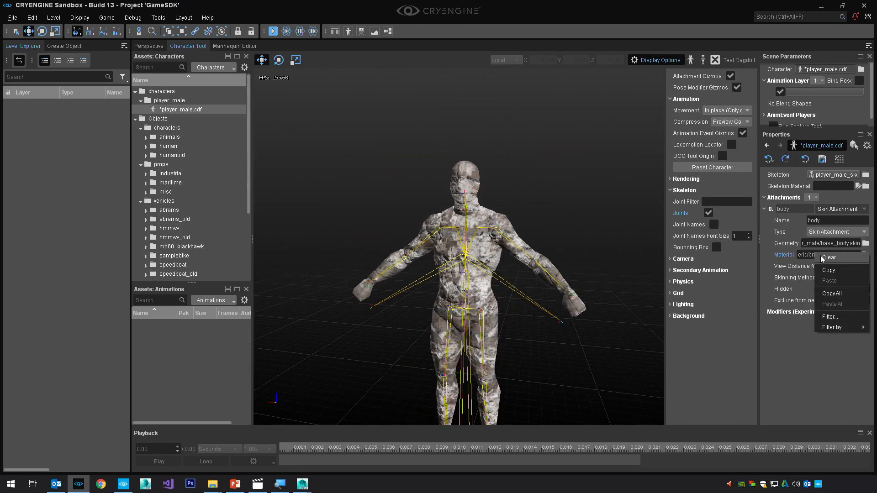
pyautogui.click(827, 270)
pyautogui.rightClick(826, 255)
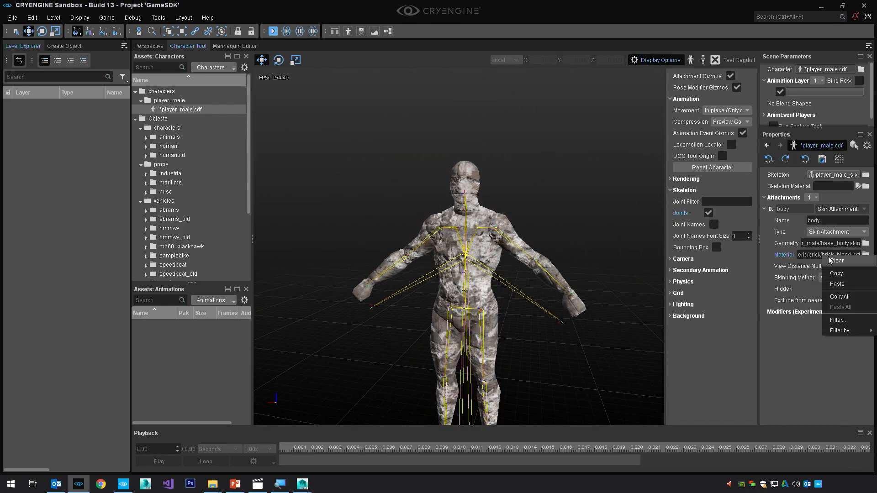
pyautogui.click(836, 261)
# Save the player_male.cdf character definition.
pyautogui.moveTo(648, 232)
pyautogui.mouseDown(button='right')
pyautogui.moveTo(625, 232)
pyautogui.moveTo(648, 231)
pyautogui.mouseUp(button='right')
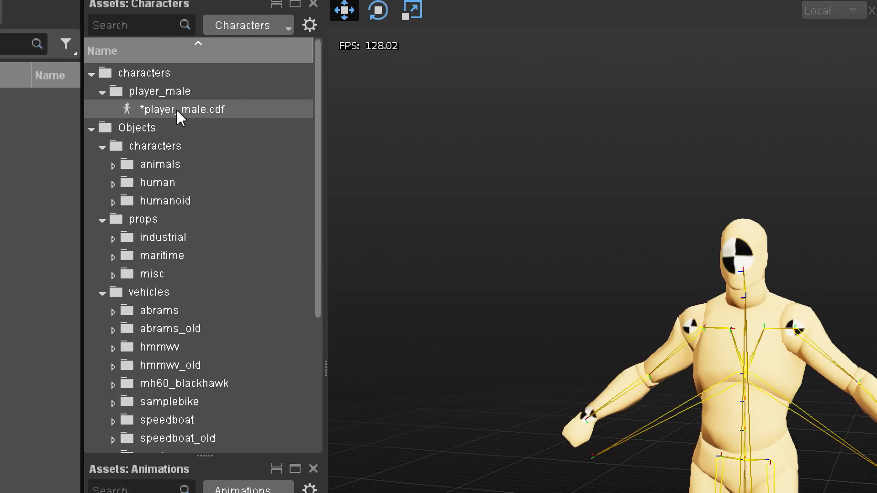
pyautogui.rightClick(160, 110)
pyautogui.click(210, 173)
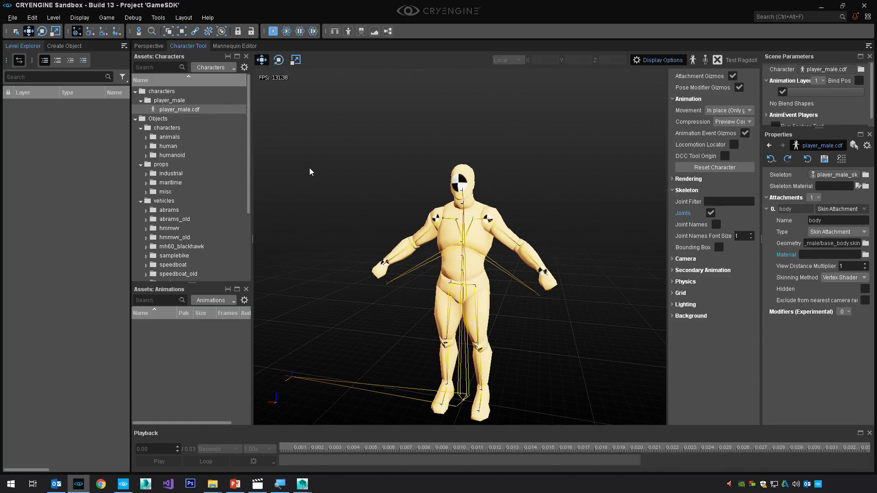
# Show skeleton assets in the asset list, expand characters/player_male to reach player_male_skel.chrparams, and widen the list to show its full name.
pyautogui.click(215, 68)
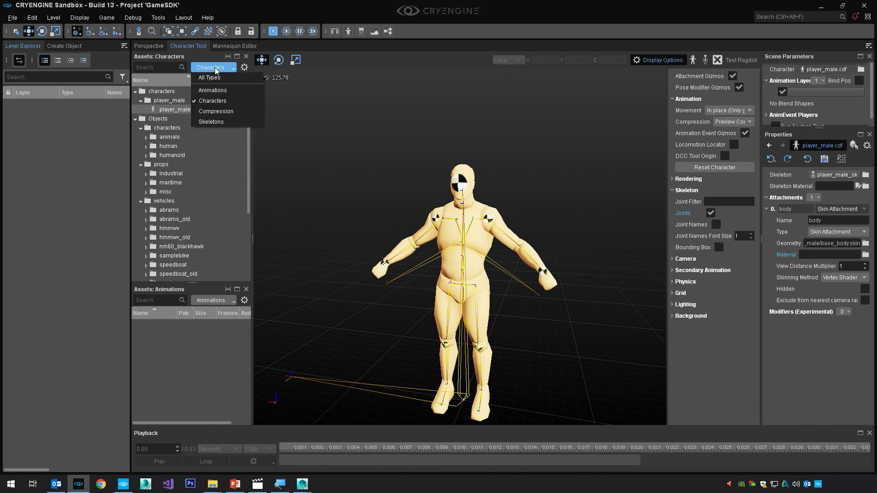
pyautogui.click(221, 122)
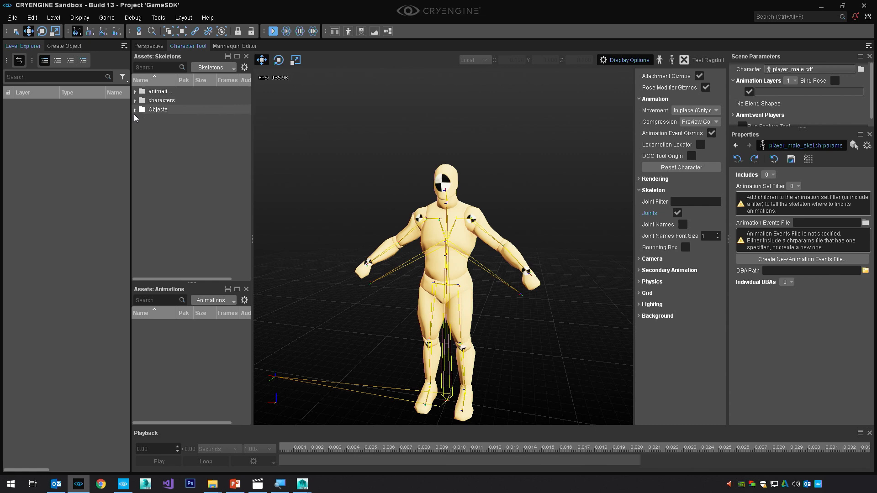
pyautogui.click(135, 101)
pyautogui.click(141, 110)
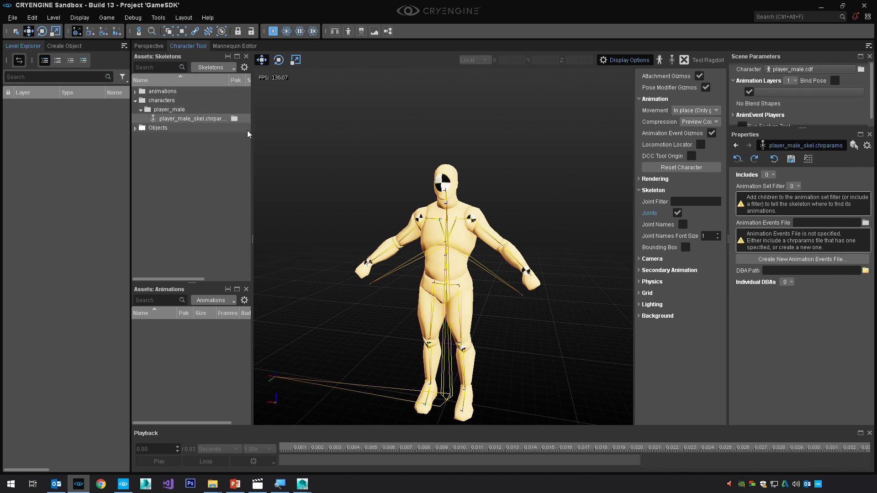
pyautogui.moveTo(252, 130); pyautogui.dragTo(301, 130)
pyautogui.moveTo(229, 80); pyautogui.dragTo(262, 81)
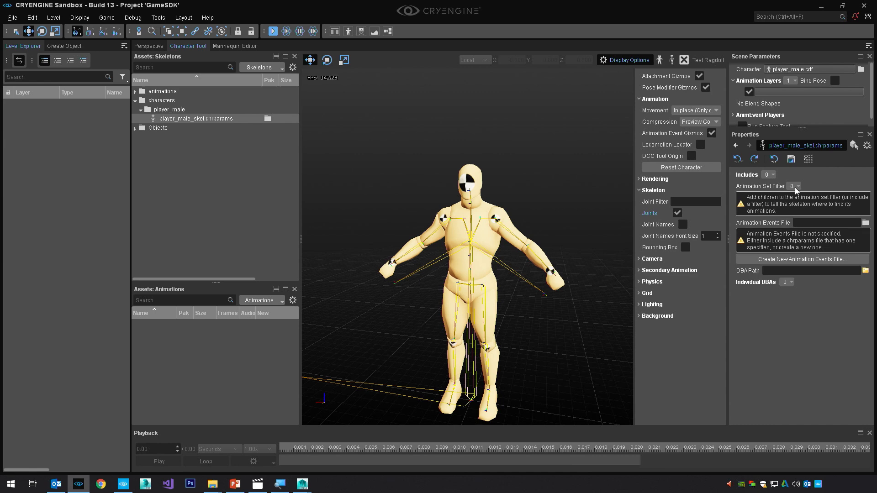
# Add an animation set filter to player_male_skel.chrparams and point it at the characters/player_male/animations folder.
pyautogui.click(769, 174)
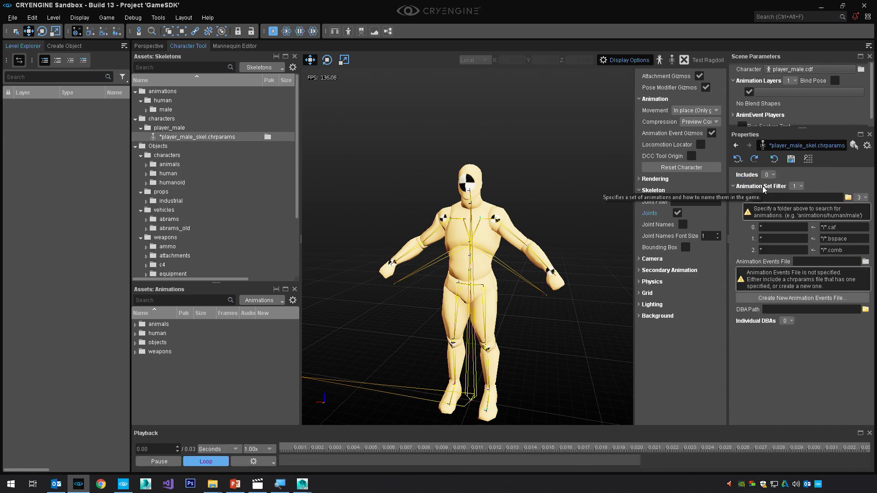
pyautogui.click(800, 188)
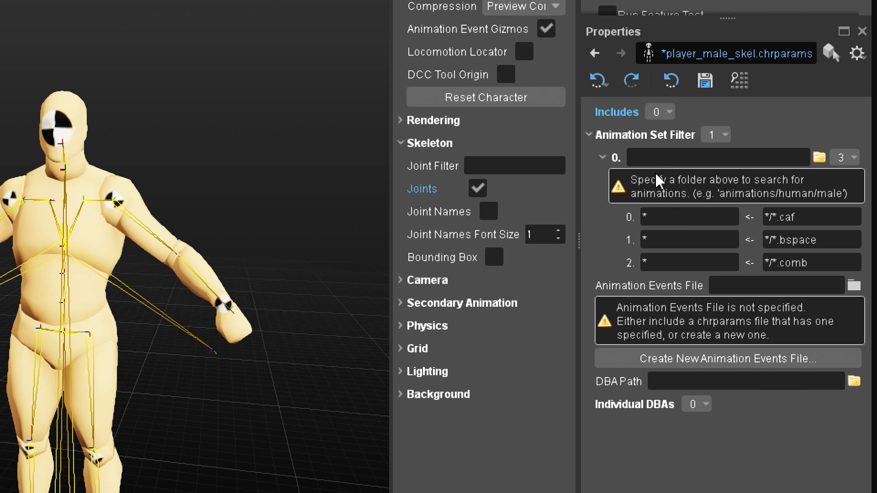
pyautogui.click(819, 158)
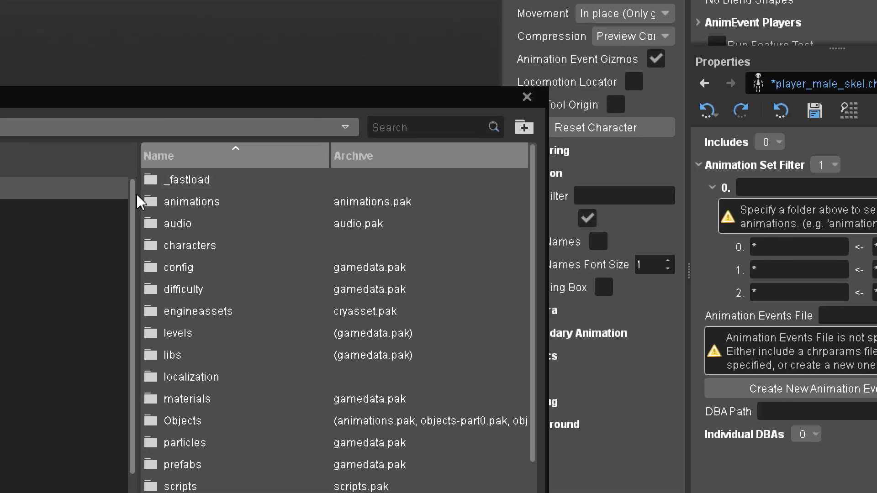
pyautogui.doubleClick(197, 249)
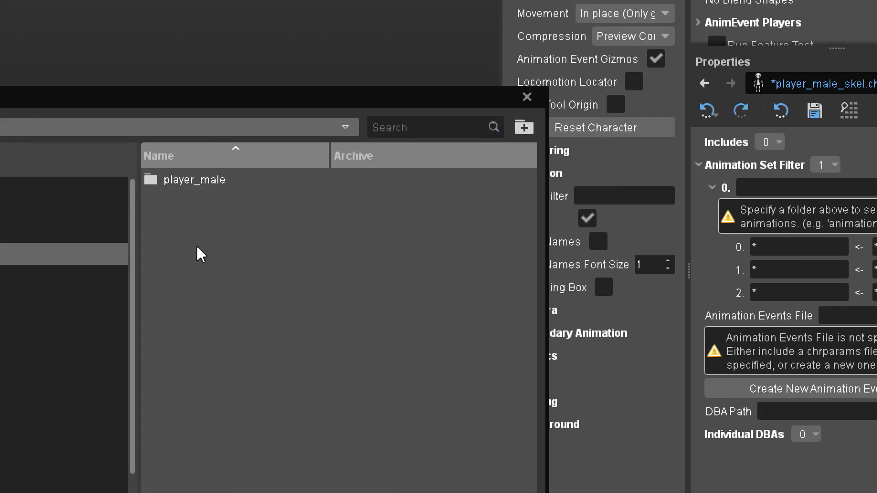
pyautogui.doubleClick(187, 183)
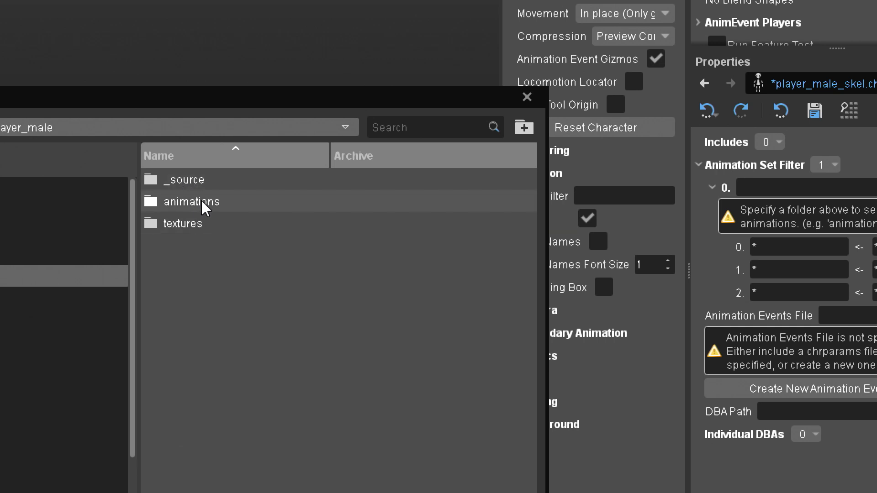
pyautogui.doubleClick(192, 201)
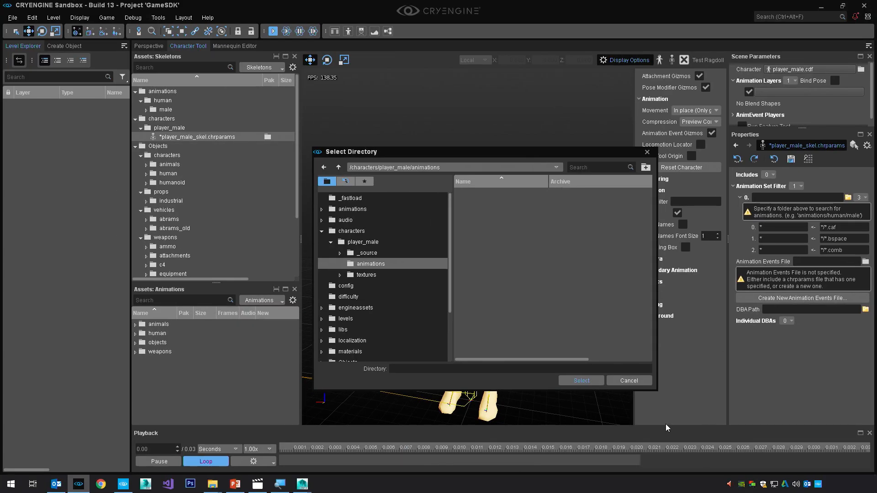
pyautogui.click(596, 382)
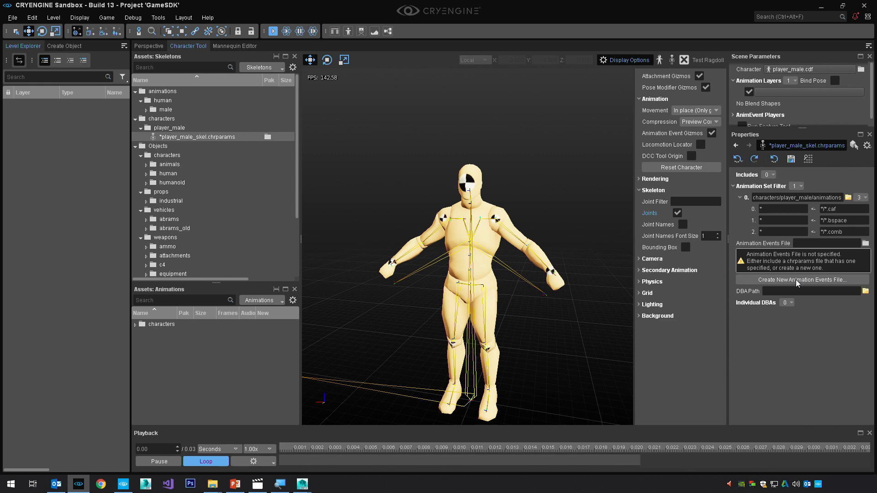
# Create an animation events file named player_male in characters/player_male and save player_male_skel.chrparams.
pyautogui.click(797, 280)
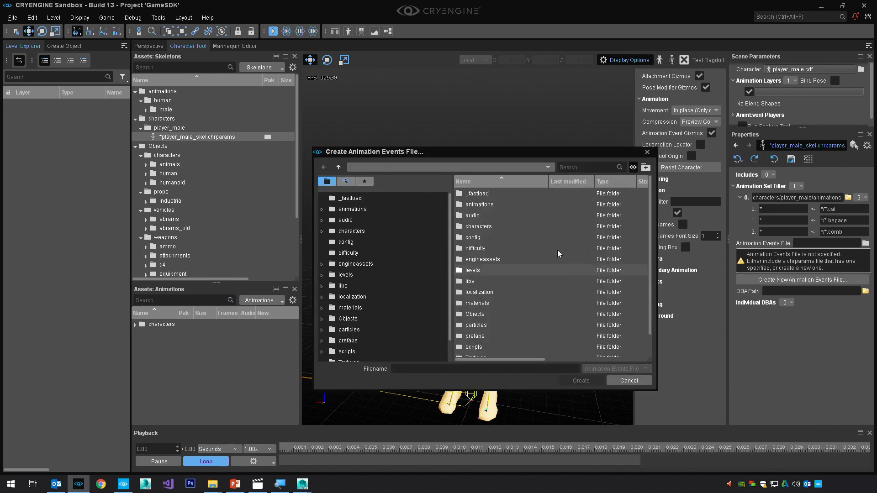
pyautogui.doubleClick(482, 226)
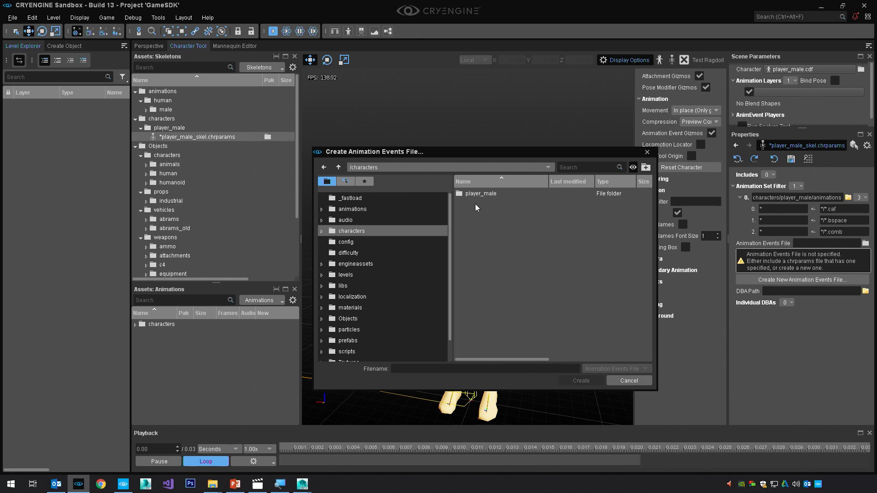
pyautogui.doubleClick(475, 197)
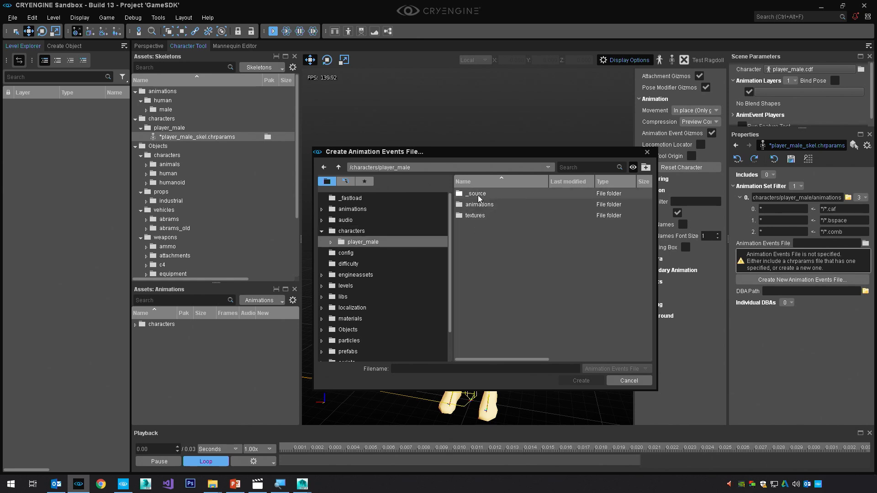
pyautogui.write('player_male')
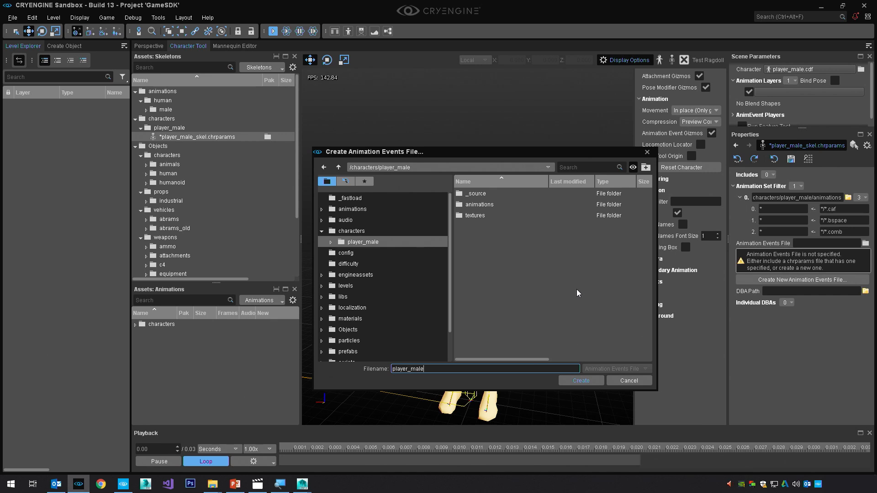
pyautogui.click(589, 381)
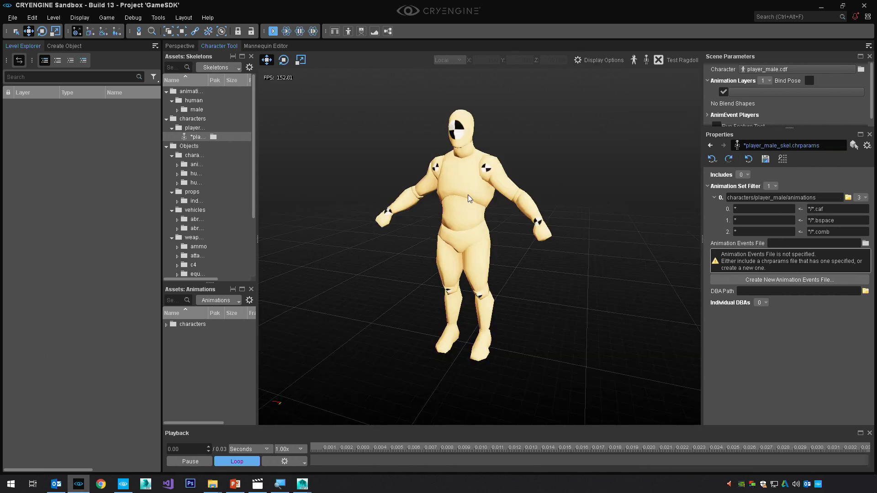
pyautogui.rightClick(196, 145)
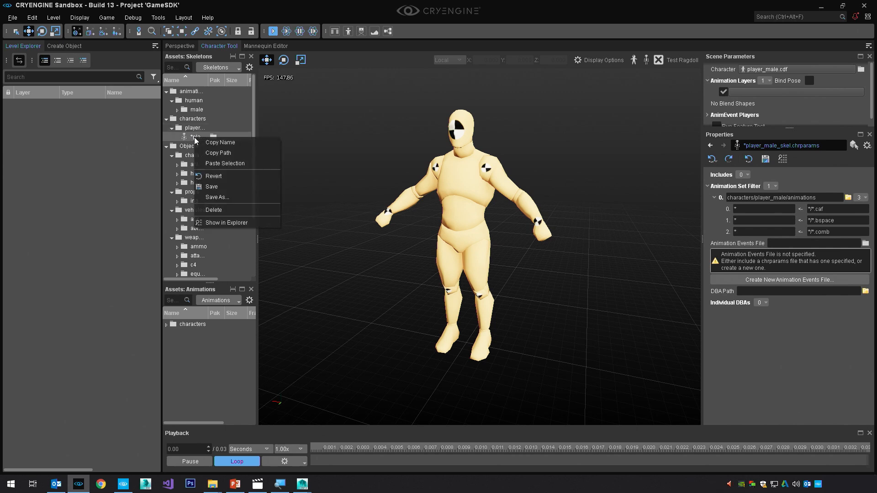
pyautogui.click(224, 191)
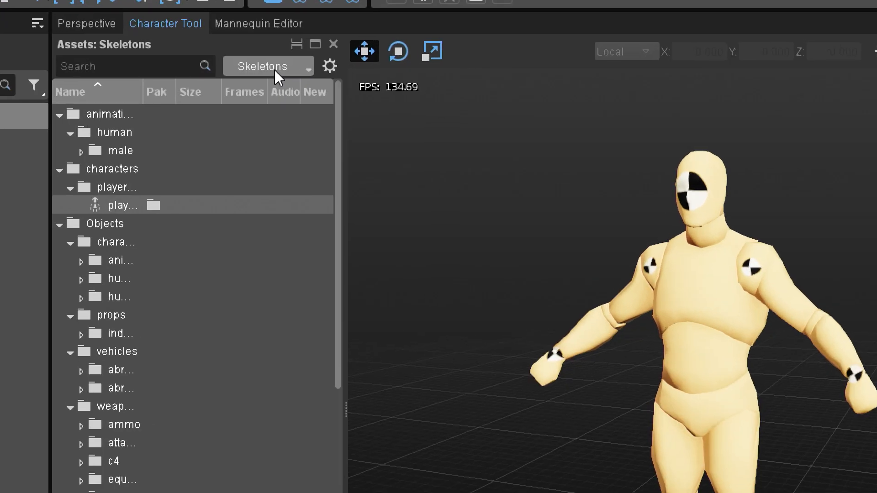
# Show character assets in the asset list, select player_male.cdf, and expand the characters folder in the animations list.
pyautogui.click(274, 70)
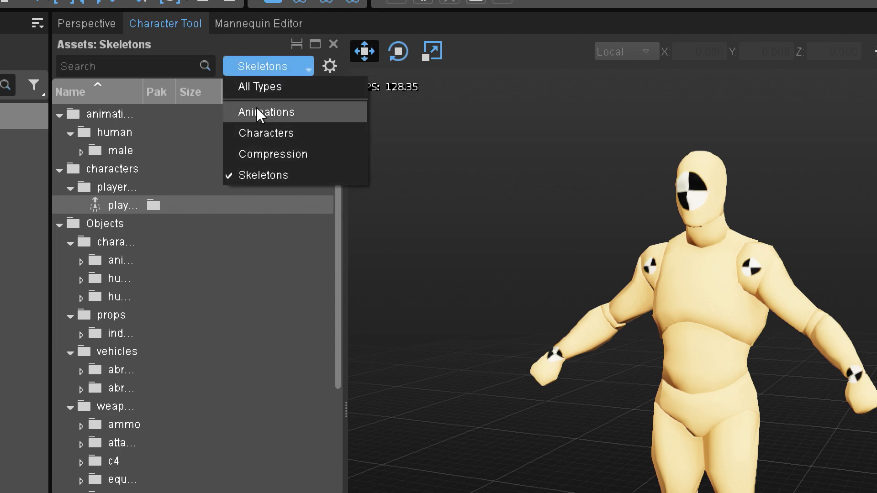
pyautogui.click(278, 131)
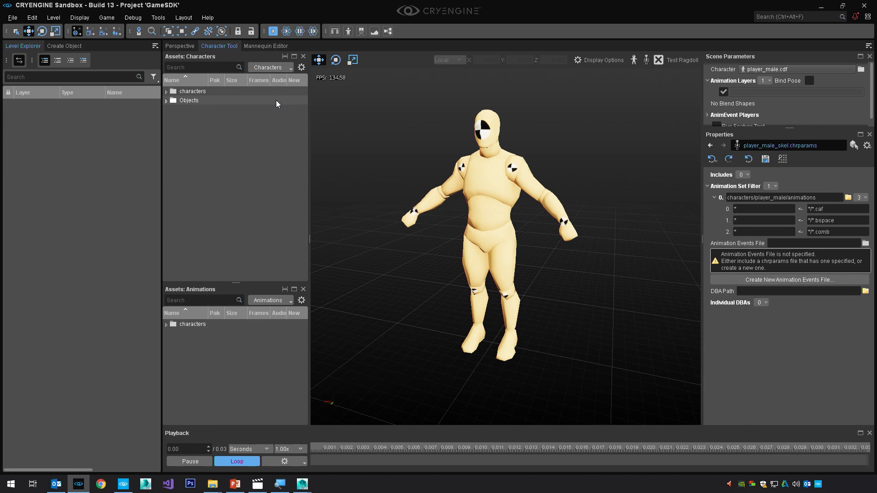
pyautogui.click(167, 92)
pyautogui.click(172, 100)
pyautogui.click(198, 110)
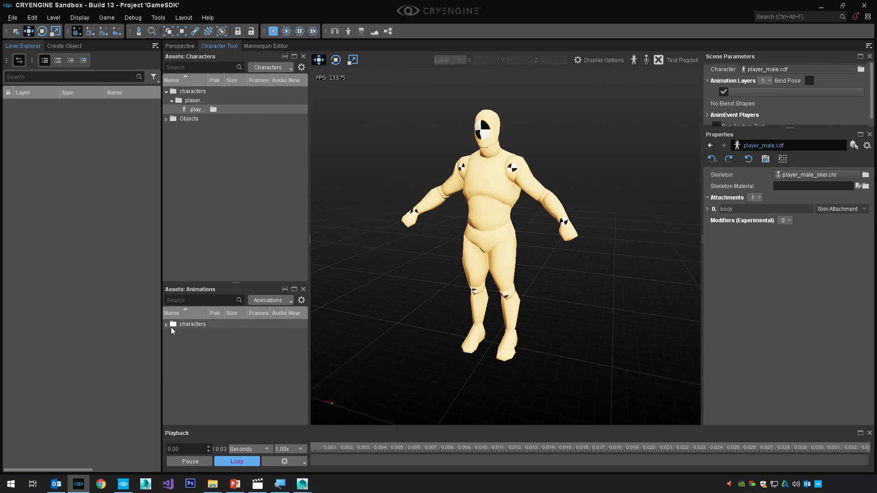
pyautogui.doubleClick(172, 326)
pyautogui.click(178, 343)
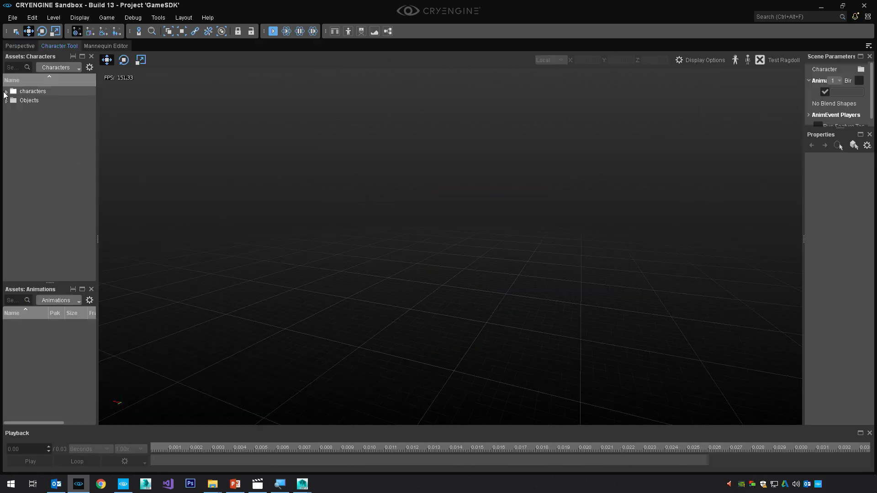
# Load player_male.cdf from characters/player_male into the viewport and pause the animation playback.
pyautogui.click(6, 92)
pyautogui.click(11, 100)
pyautogui.click(45, 110)
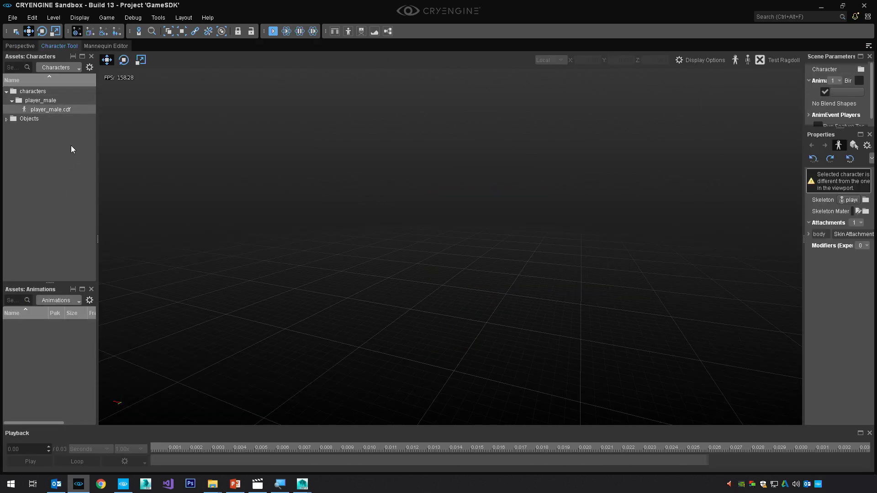
pyautogui.doubleClick(63, 110)
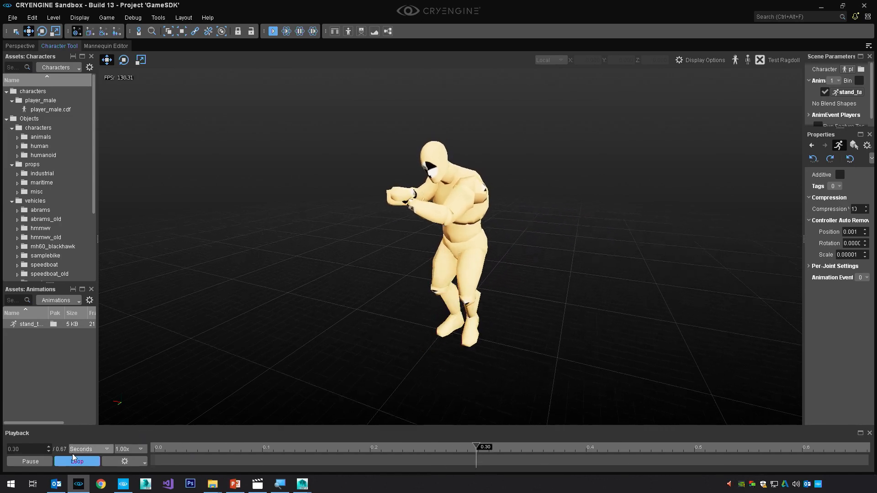
pyautogui.click(38, 461)
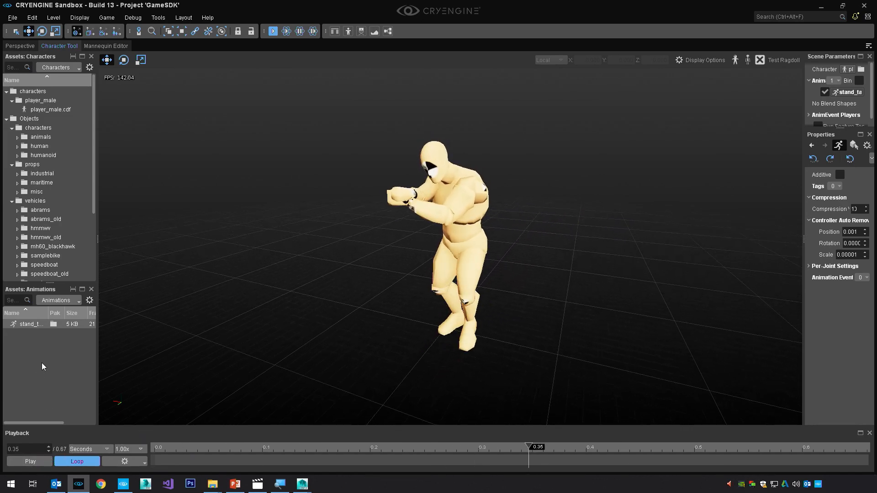
# Switch to the player_male_setup scene in Maya and scrub the timeline back to frame 1.
pyautogui.moveTo(305, 486)
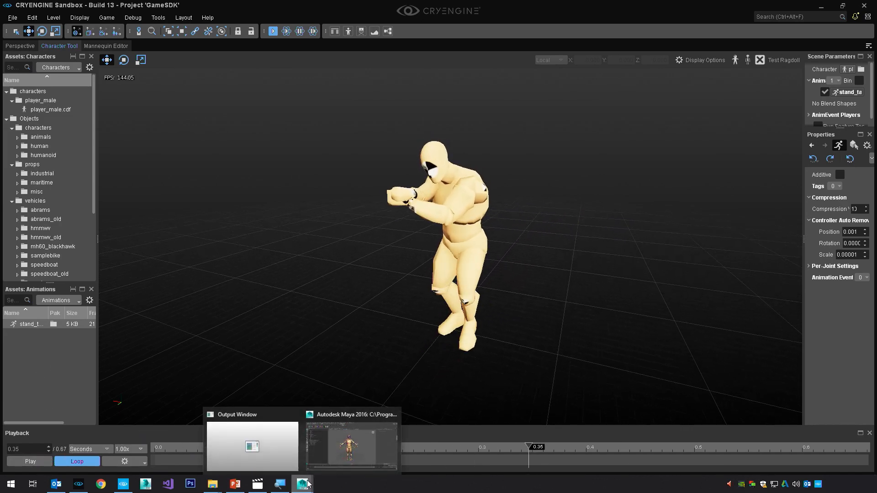
pyautogui.click(350, 446)
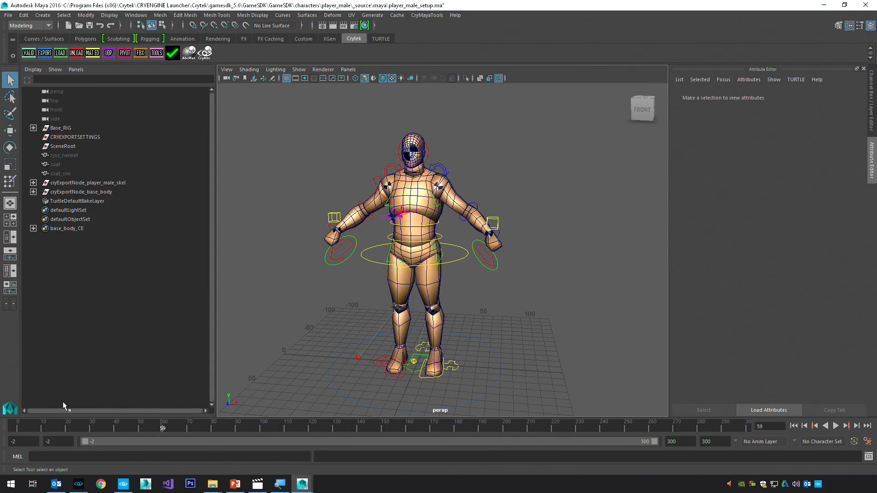
pyautogui.moveTo(28, 427)
pyautogui.mouseDown()
pyautogui.moveTo(289, 452)
pyautogui.moveTo(480, 452)
pyautogui.moveTo(432, 456)
pyautogui.moveTo(184, 456)
pyautogui.moveTo(4, 411)
pyautogui.moveTo(19, 429)
pyautogui.moveTo(348, 429)
pyautogui.moveTo(450, 446)
pyautogui.moveTo(607, 427)
pyautogui.moveTo(274, 425)
pyautogui.moveTo(239, 418)
pyautogui.moveTo(239, 405)
pyautogui.moveTo(19, 428)
pyautogui.mouseUp()
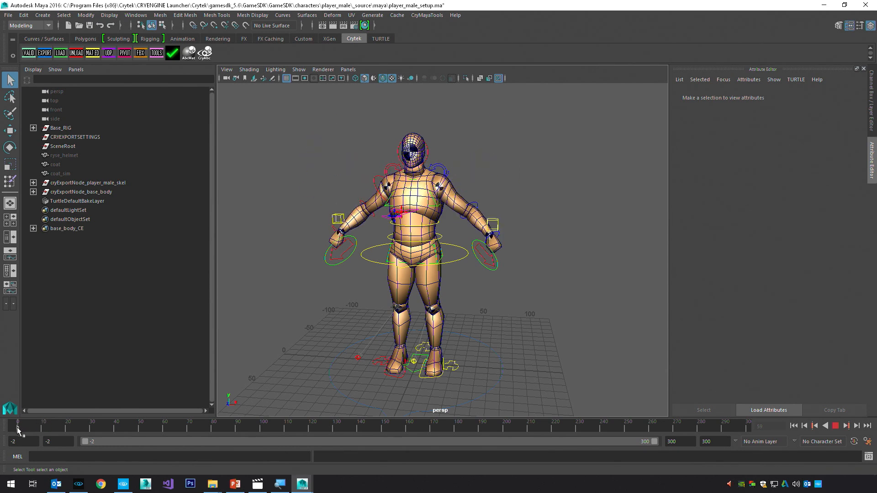
pyautogui.click(19, 428)
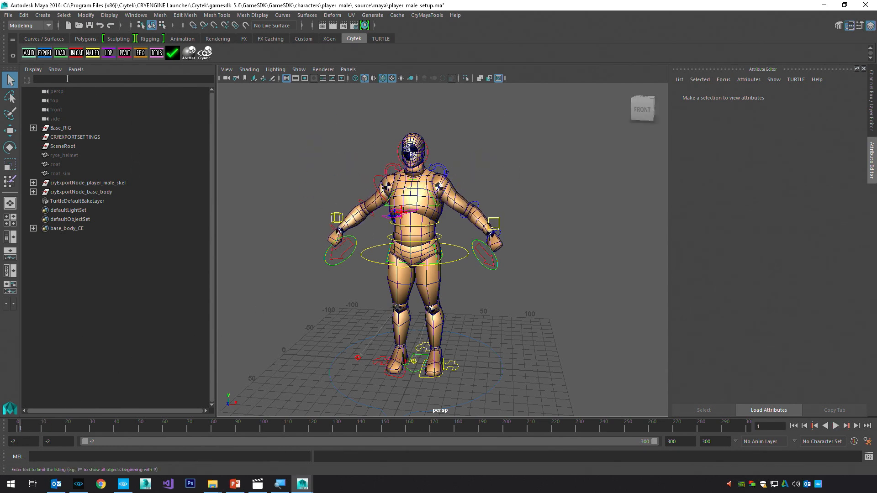
# Open the Crytek exporter's animation manager and delete the test_rom animation.
pyautogui.click(45, 54)
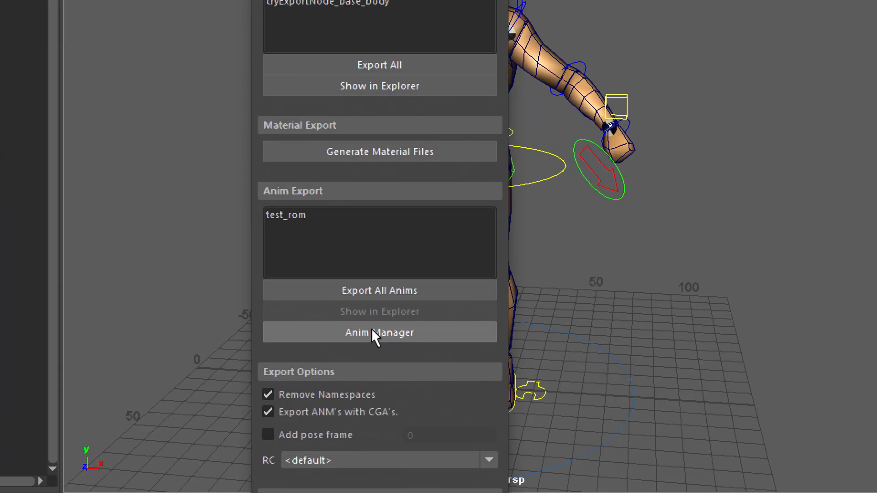
pyautogui.click(371, 333)
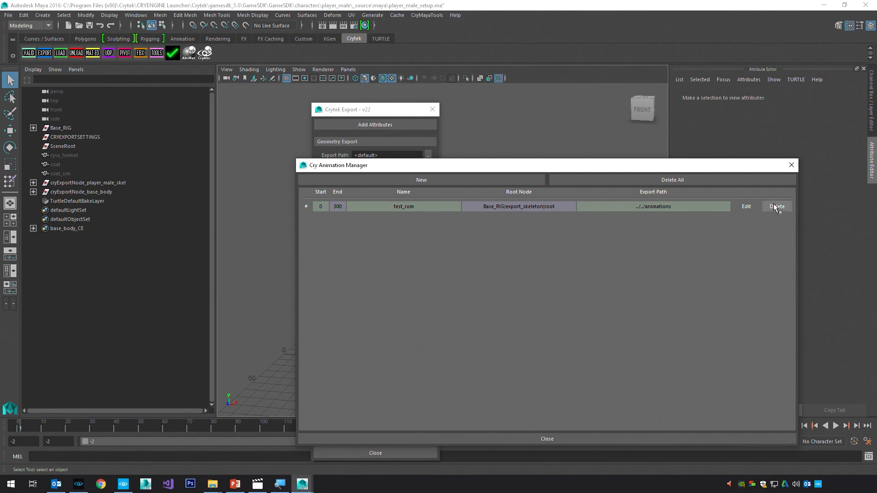
pyautogui.click(776, 207)
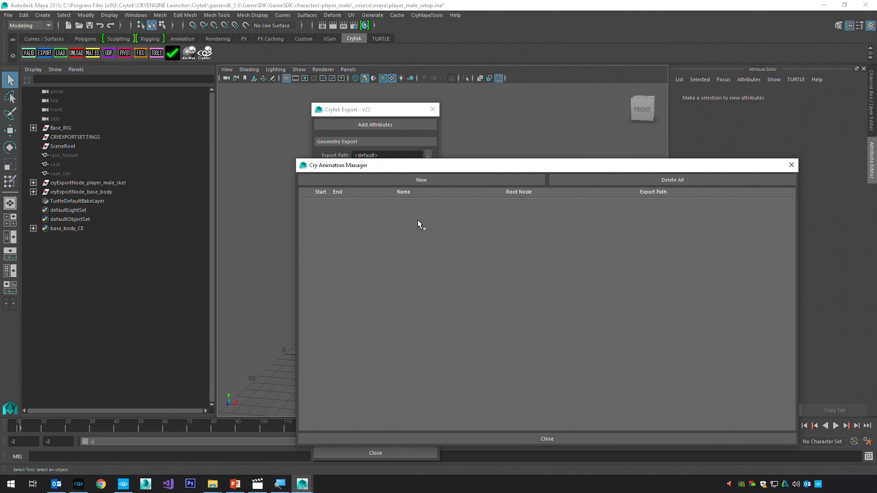
# Start a new animation range named diagnostic_rom that uses the time slider's range, frames -2 to 300.
pyautogui.click(413, 179)
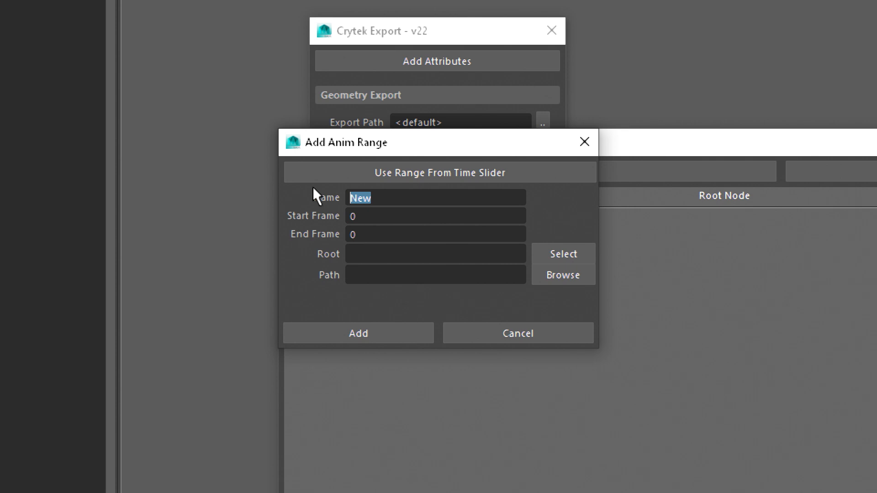
pyautogui.write('diagnostic_rom')
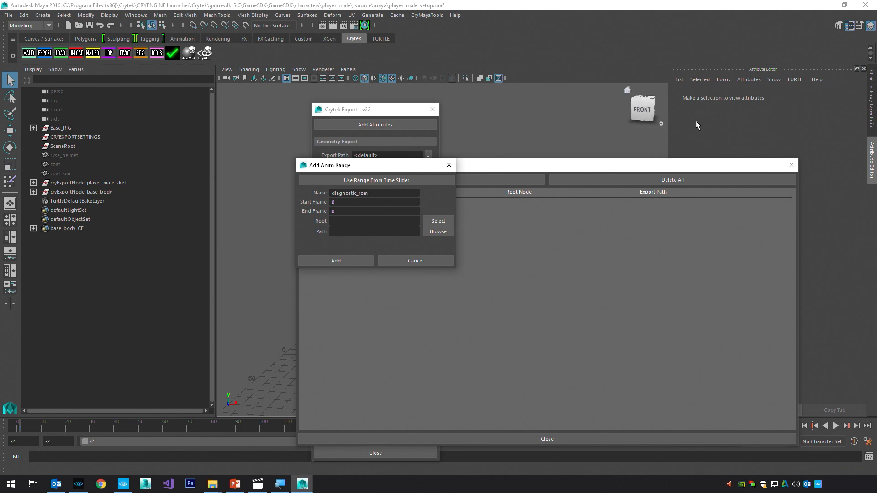
pyautogui.moveTo(695, 160); pyautogui.dragTo(667, 186)
pyautogui.moveTo(736, 197); pyautogui.dragTo(875, 215)
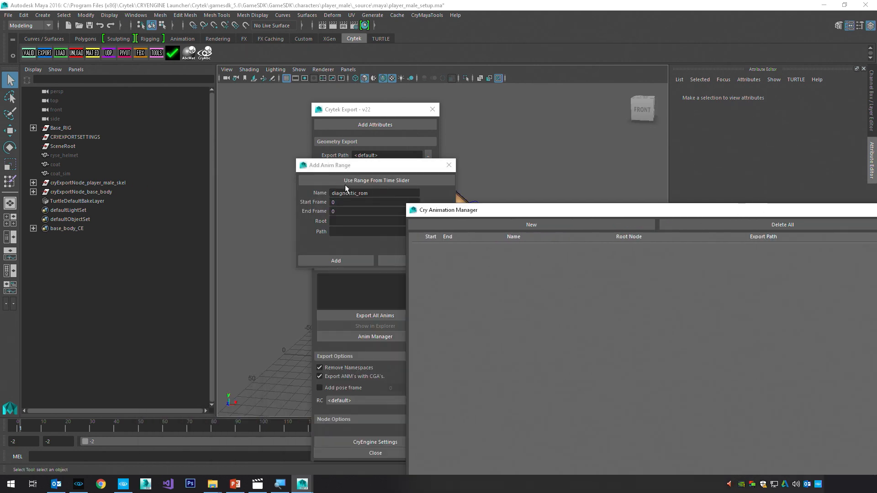
pyautogui.click(396, 180)
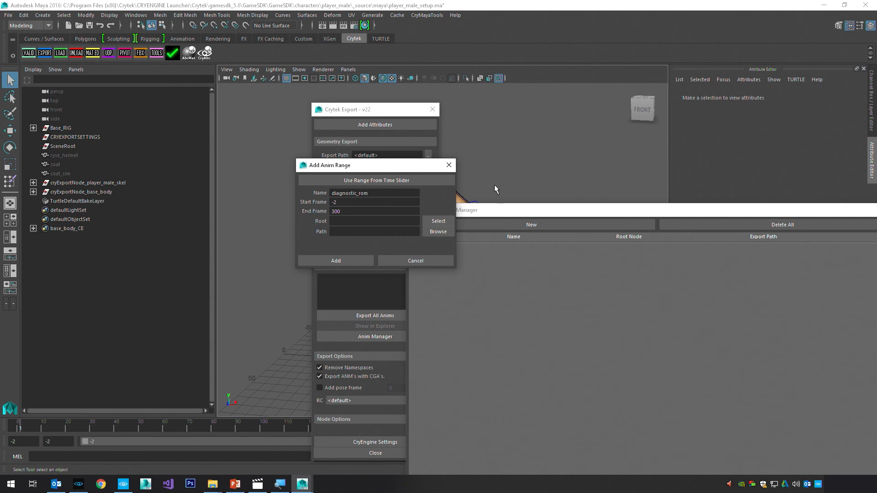
# Set the diagnostic_rom range's start frame to 0 and scrub the timeline to frame 300 to check its end.
pyautogui.click(491, 3)
pyautogui.moveTo(344, 202); pyautogui.dragTo(290, 203)
pyautogui.write('0')
pyautogui.moveTo(770, 213); pyautogui.dragTo(118, 318)
pyautogui.moveTo(612, 427); pyautogui.dragTo(752, 427)
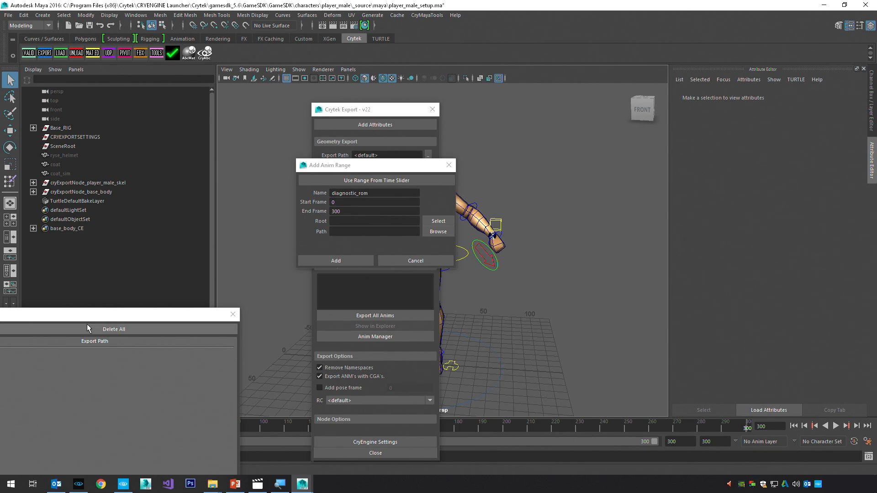
# Set the diagnostic_rom range's root to the root joint under Base_RIG's export_skeleton.
pyautogui.moveTo(94, 316); pyautogui.dragTo(736, 210)
pyautogui.click(319, 218)
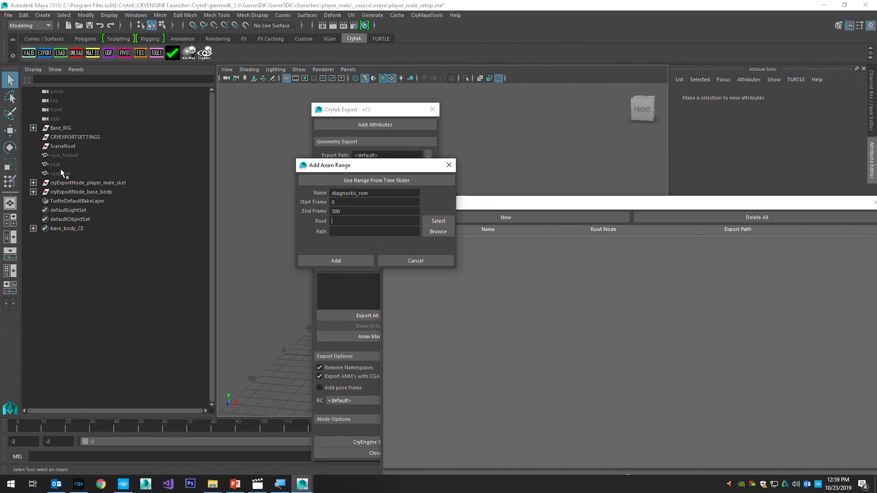
pyautogui.click(32, 128)
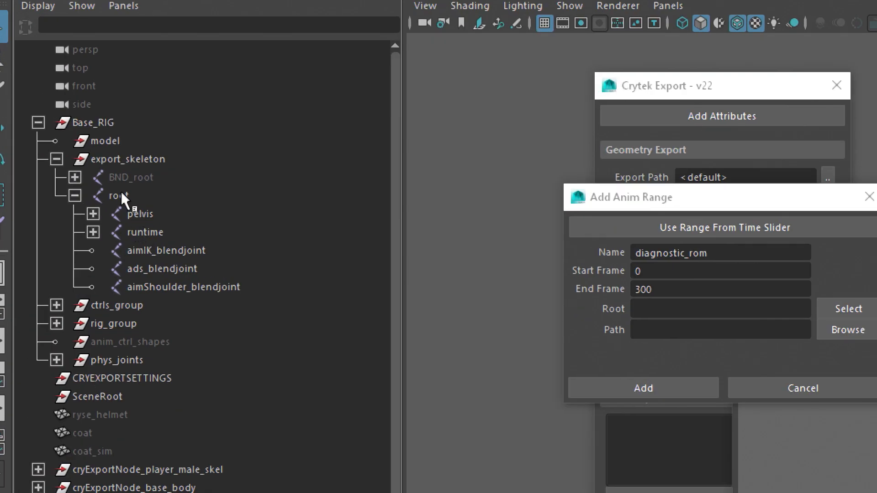
pyautogui.click(120, 195)
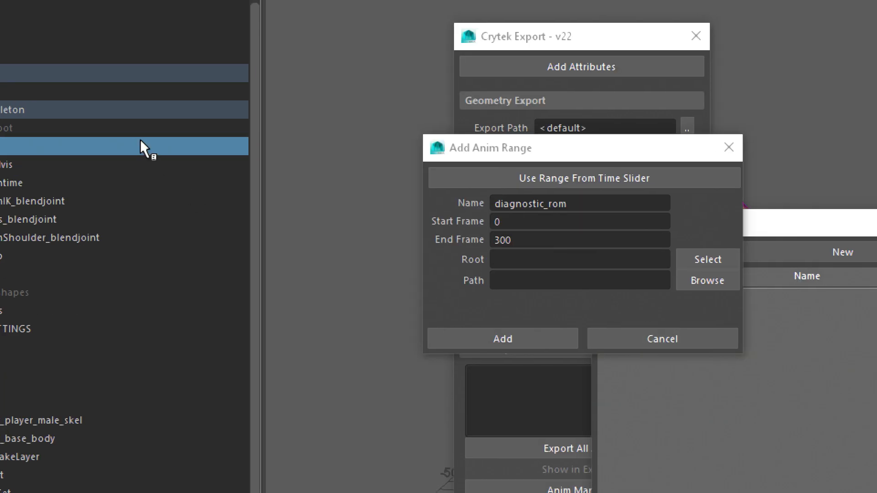
pyautogui.click(706, 259)
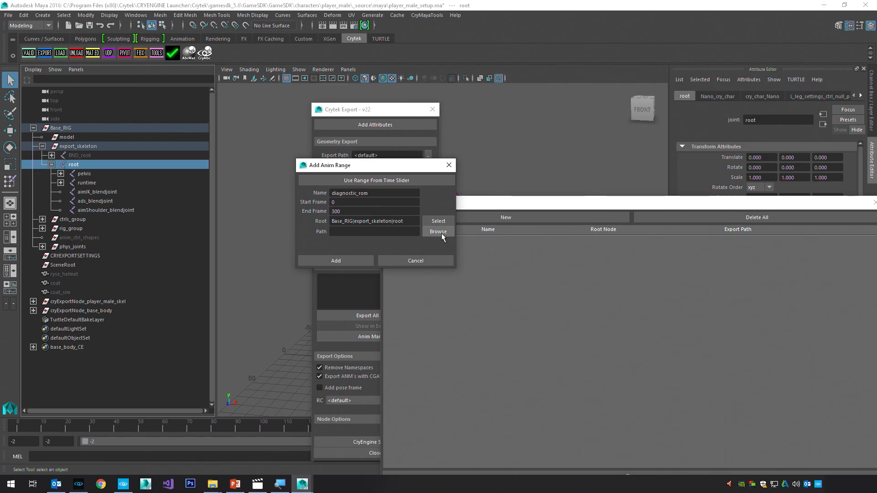
# Set the diagnostic_rom export path to the player_male character's animations folder and add the range.
pyautogui.click(438, 231)
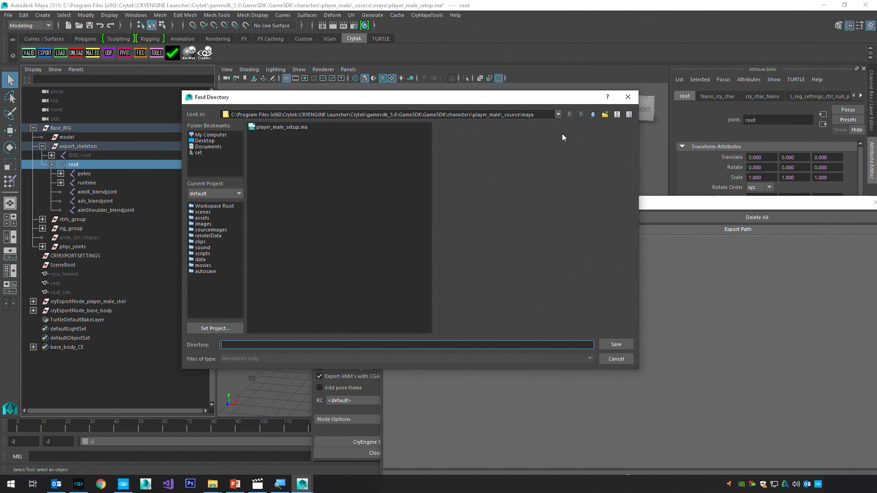
pyautogui.click(593, 115)
pyautogui.click(593, 115)
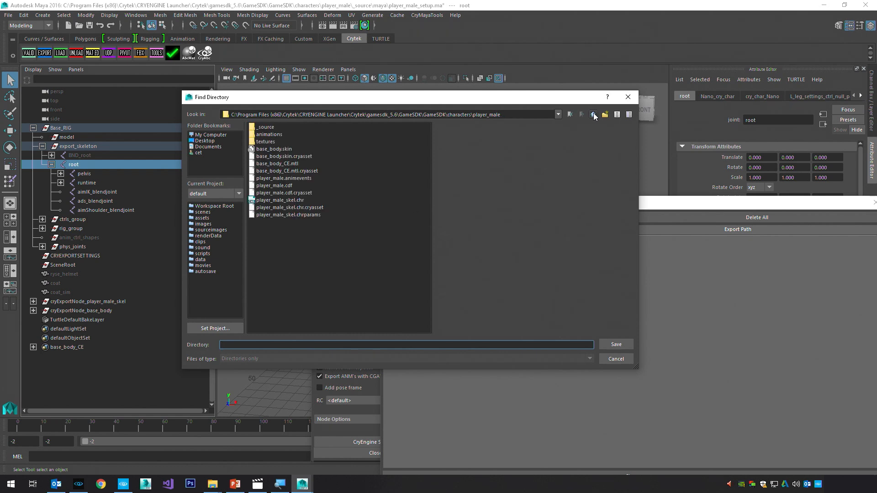
pyautogui.click(267, 135)
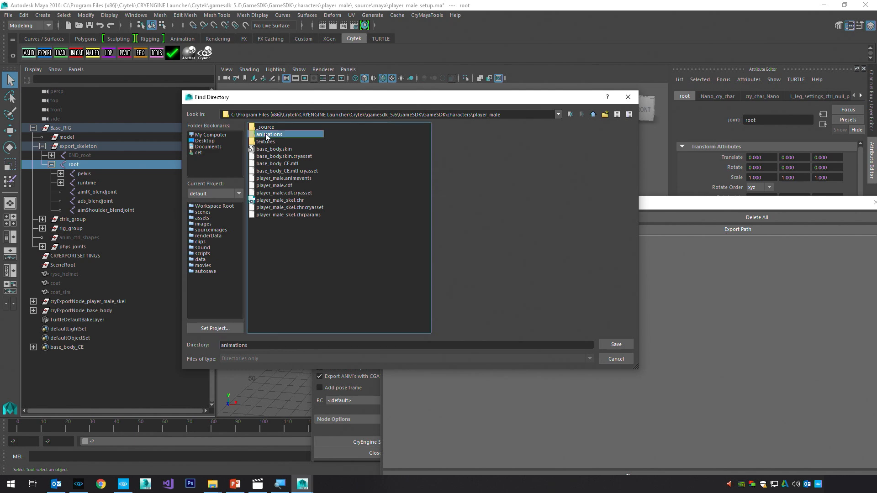
pyautogui.doubleClick(269, 135)
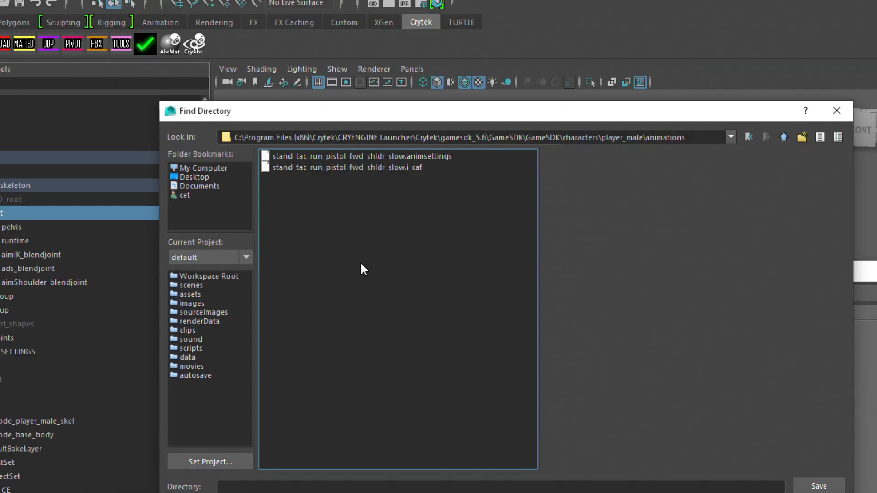
pyautogui.click(818, 479)
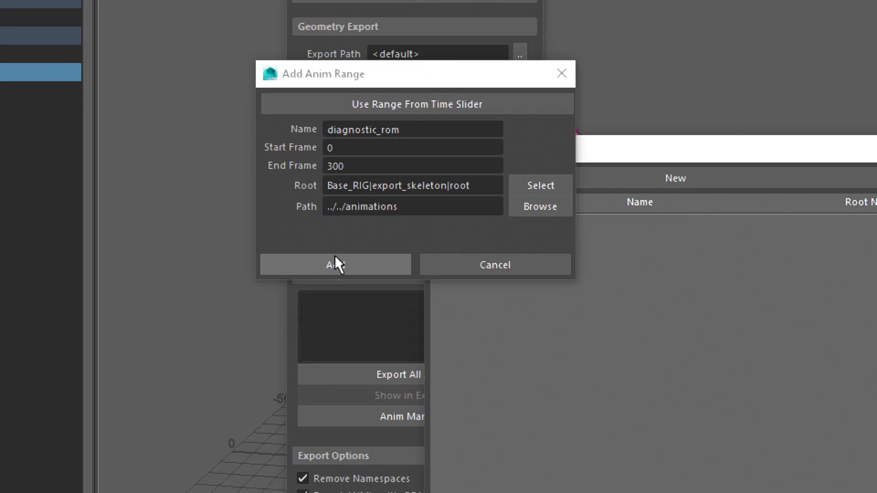
pyautogui.click(342, 261)
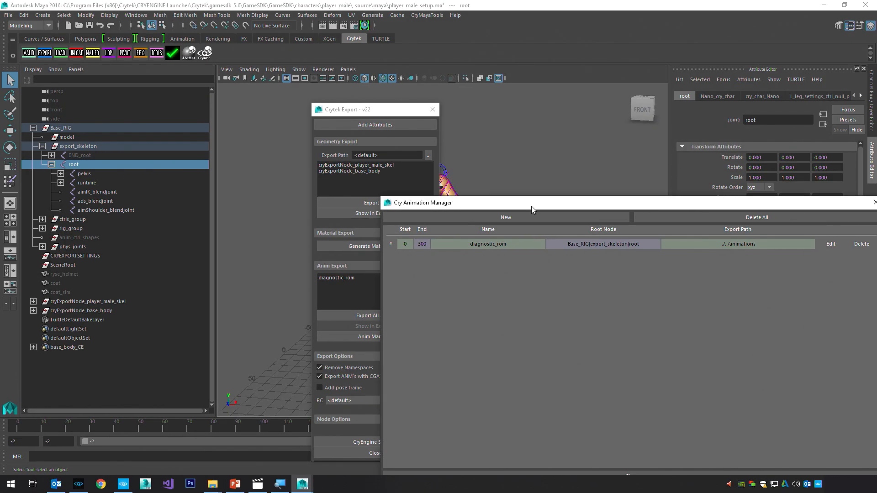
# Close the animation manager and export only the diagnostic_rom animation from the Crytek exporter.
pyautogui.moveTo(532, 208); pyautogui.dragTo(301, 149)
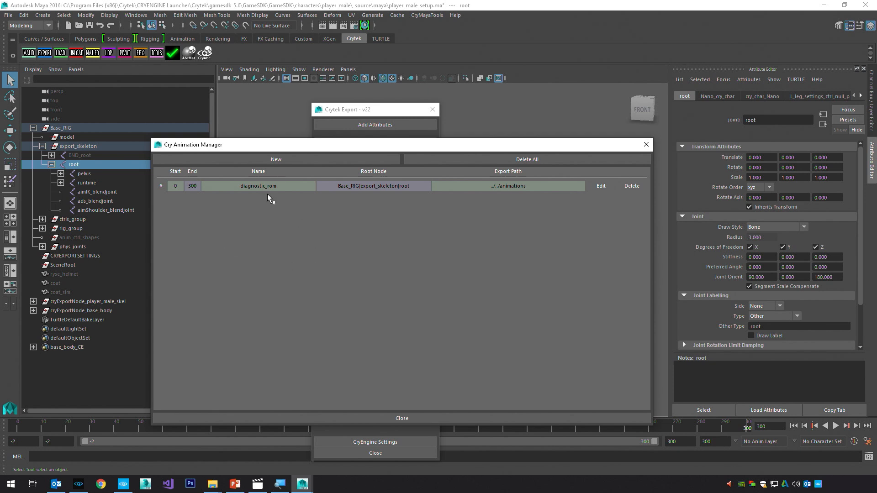
pyautogui.click(293, 159)
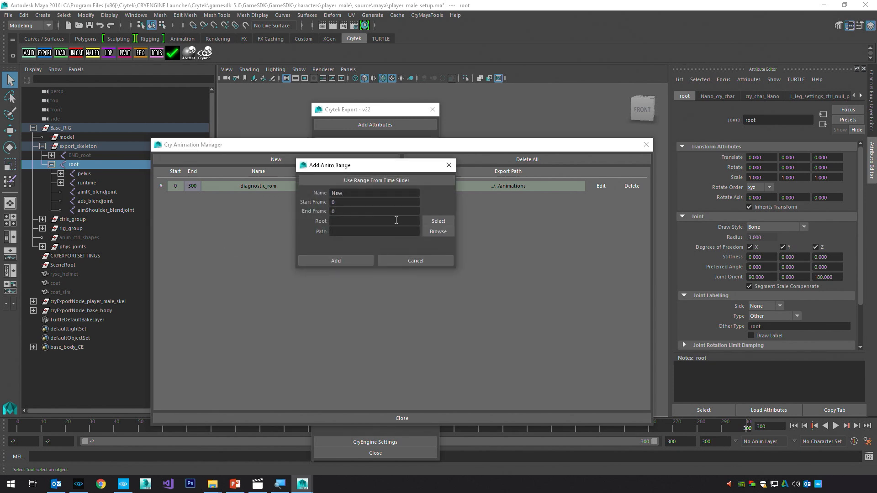
pyautogui.click(448, 165)
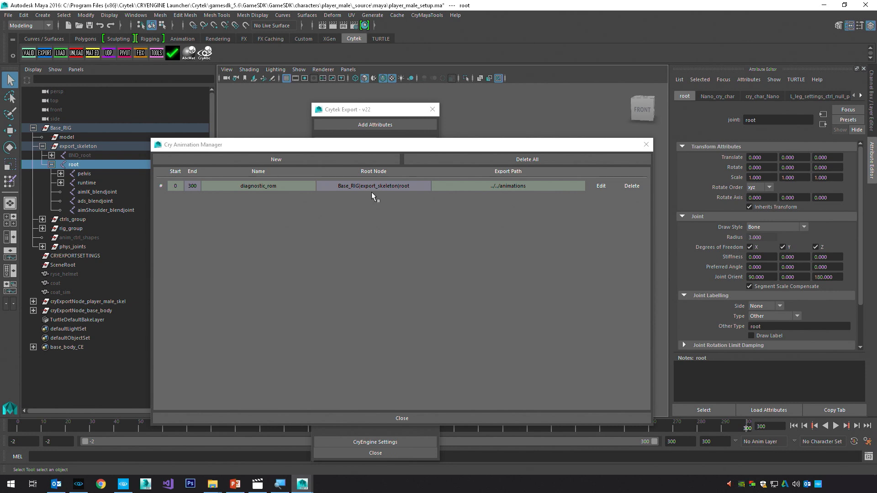
pyautogui.click(410, 419)
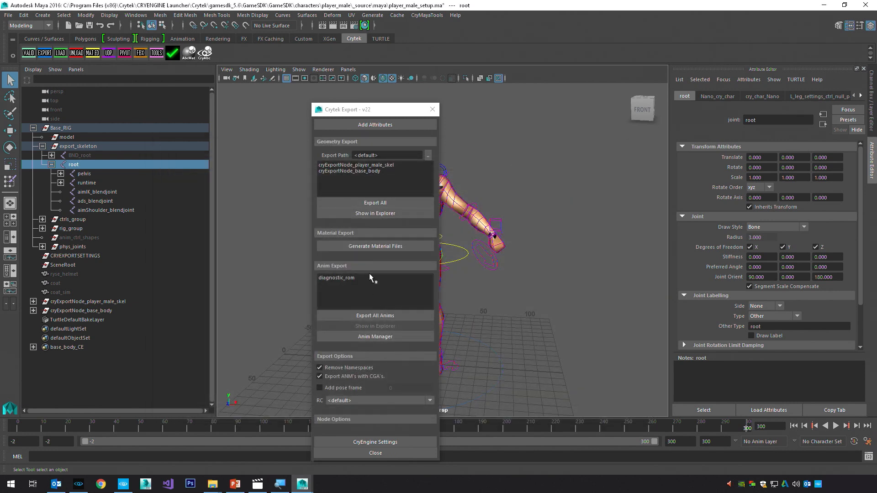
pyautogui.click(346, 279)
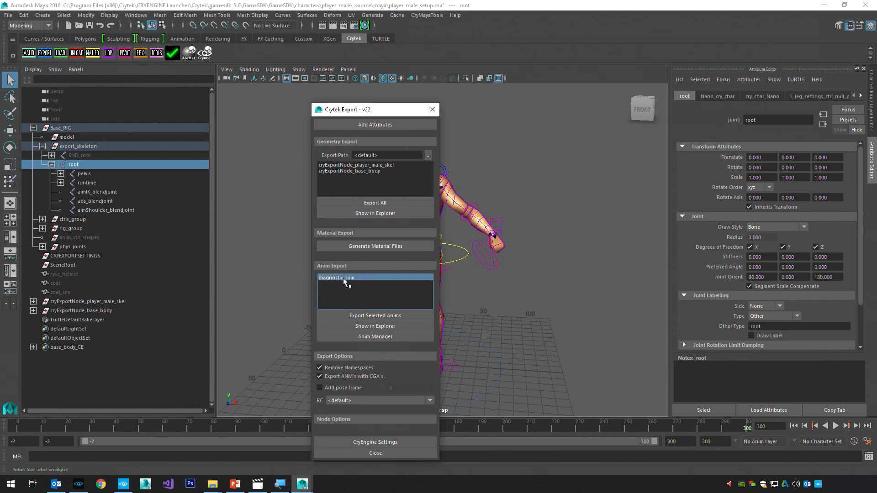
pyautogui.click(379, 316)
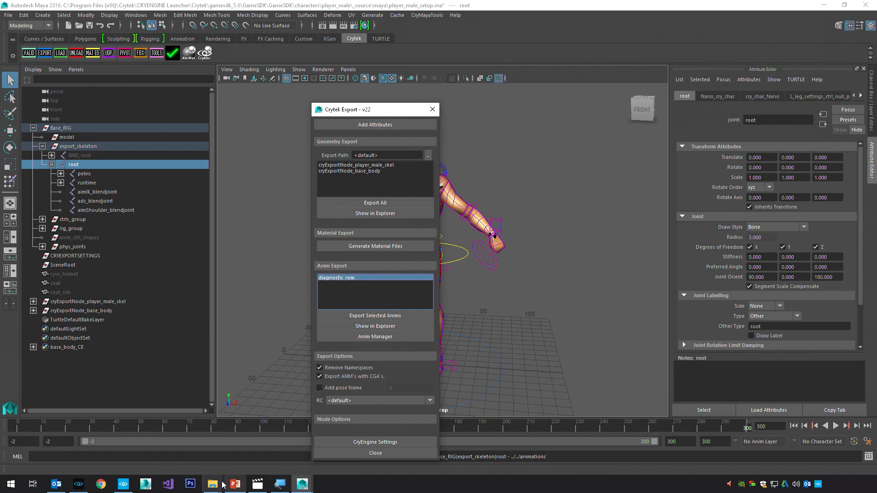
# Switch to CRYENGINE Sandbox, import the diagnostic_rom animation in the Character Tool, and preview it on the character before pausing playback.
pyautogui.click(80, 485)
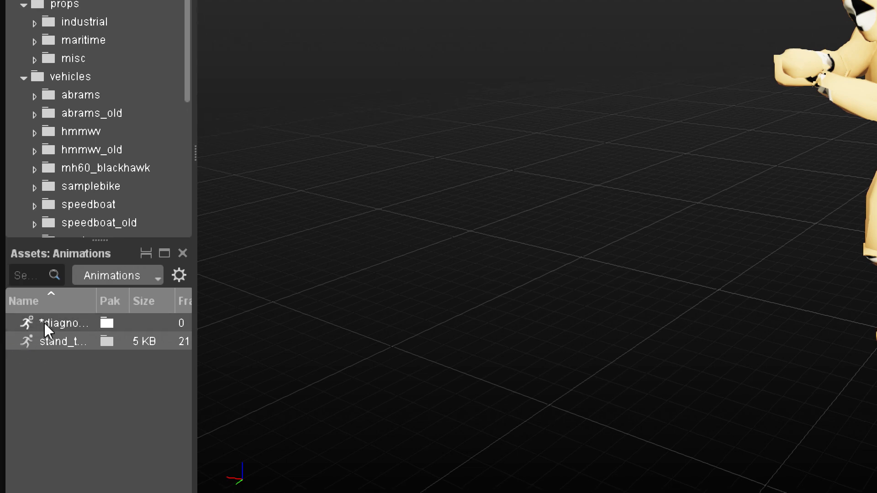
pyautogui.click(58, 321)
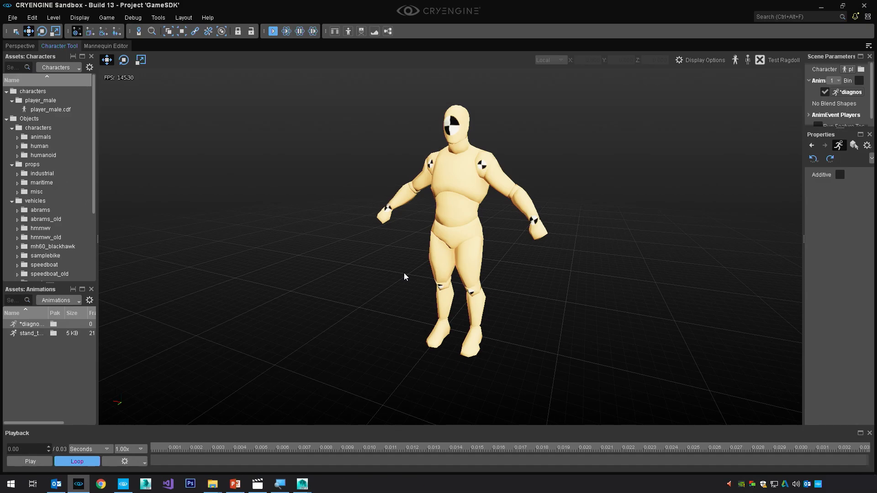
pyautogui.rightClick(35, 325)
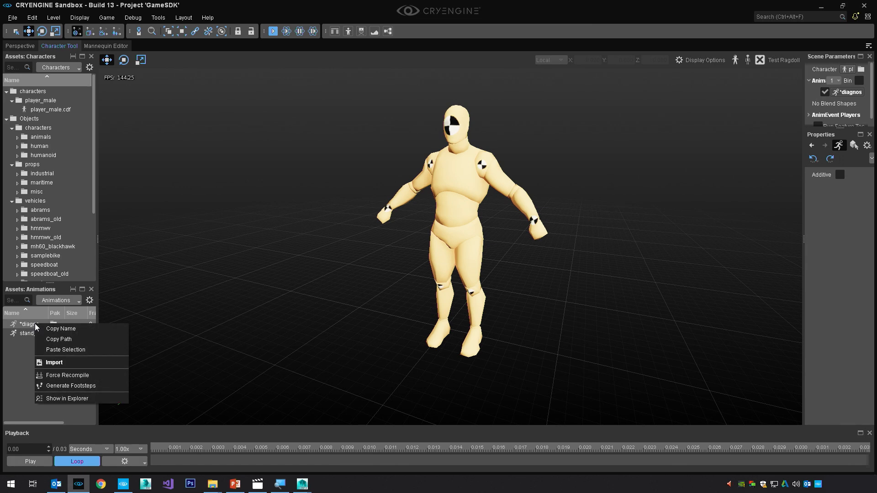
pyautogui.click(62, 363)
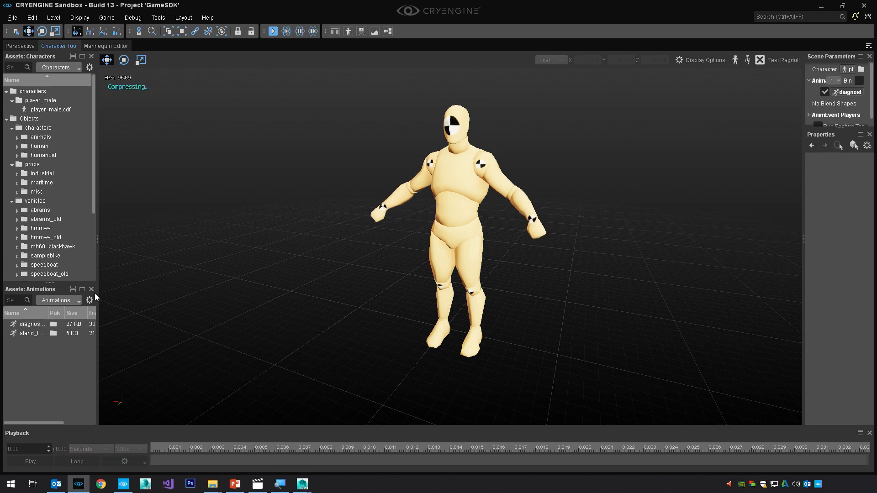
pyautogui.click(30, 324)
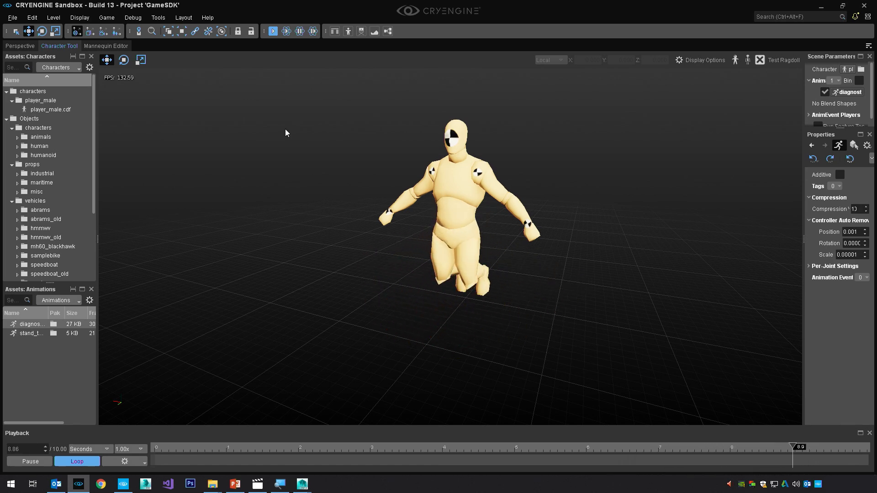
pyautogui.click(31, 462)
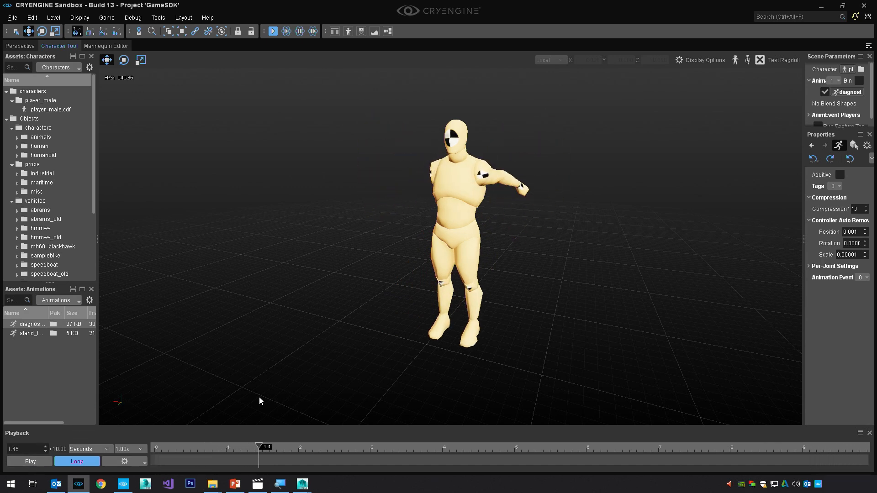
# Switch to File Explorer and browse to the GameSDK project's characters/player_male folder.
pyautogui.moveTo(213, 484)
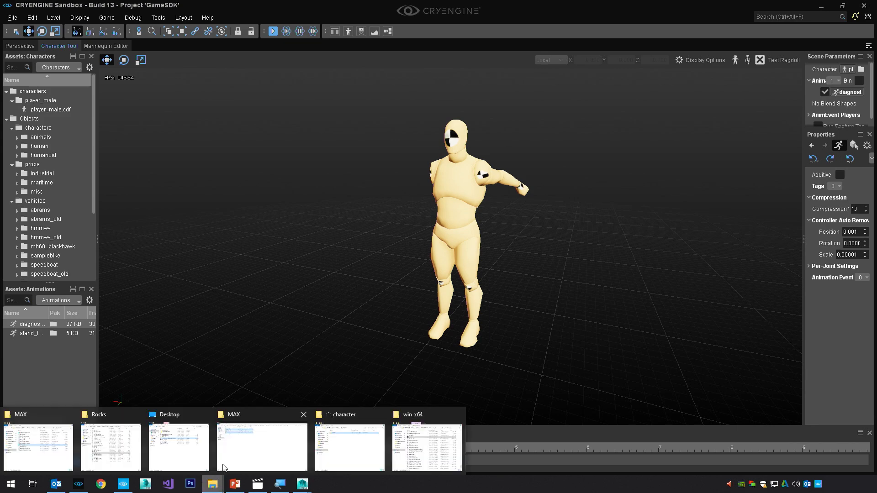
pyautogui.moveTo(422, 449)
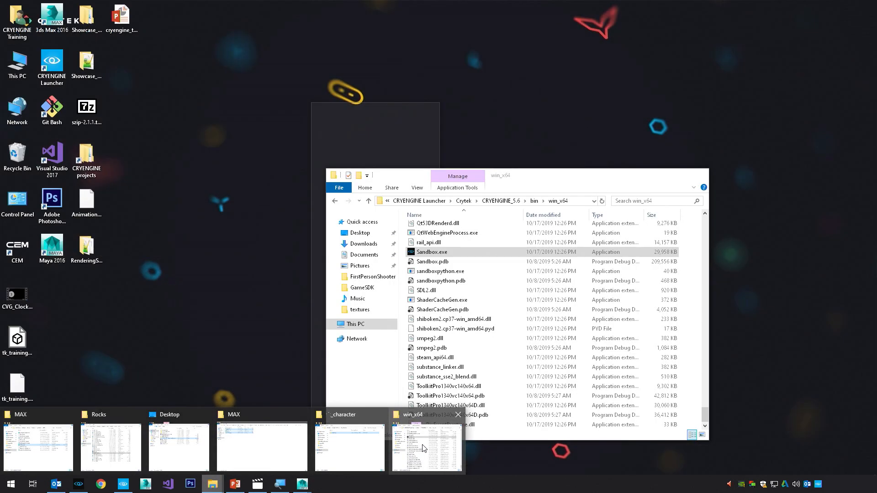
pyautogui.click(422, 448)
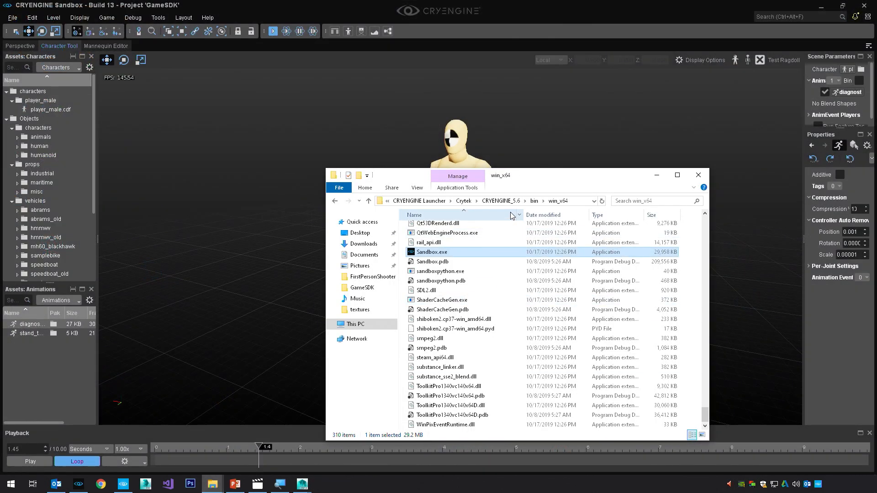
pyautogui.click(501, 200)
pyautogui.click(363, 287)
pyautogui.doubleClick(429, 248)
pyautogui.doubleClick(435, 228)
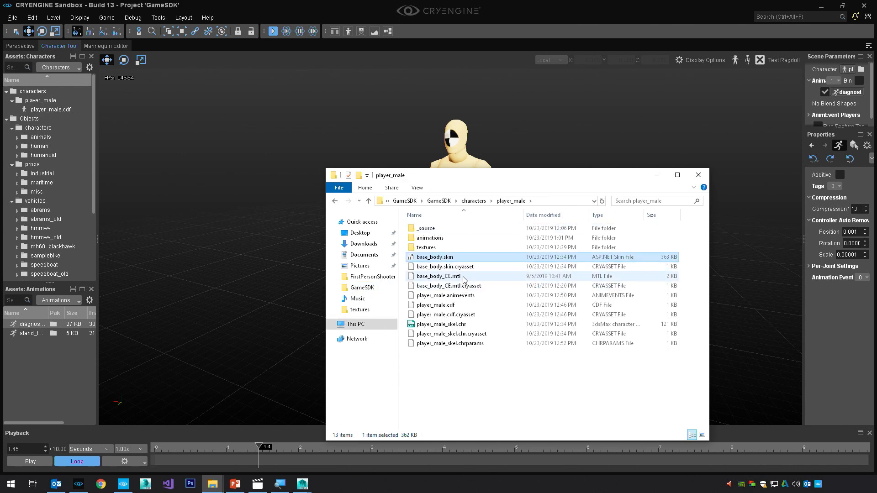
# Open the player_male.cdf character definition from the player_male folder in Notepad++.
pyautogui.click(466, 279)
pyautogui.click(459, 325)
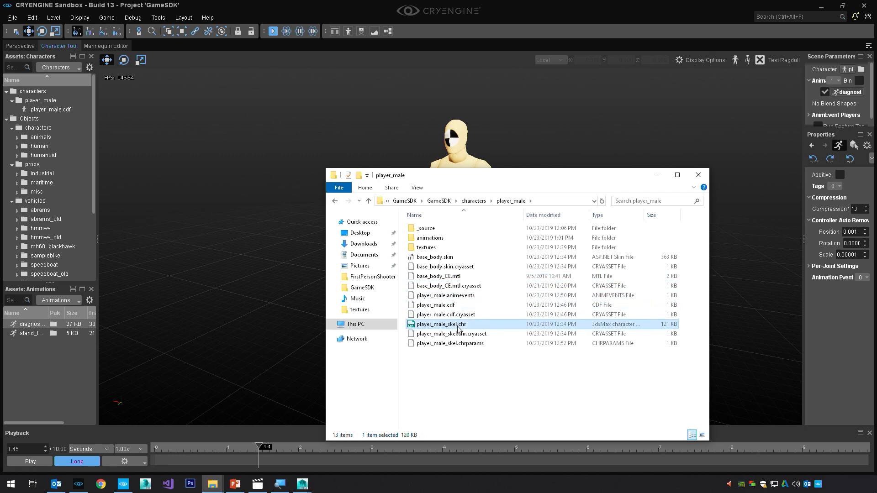
pyautogui.click(432, 305)
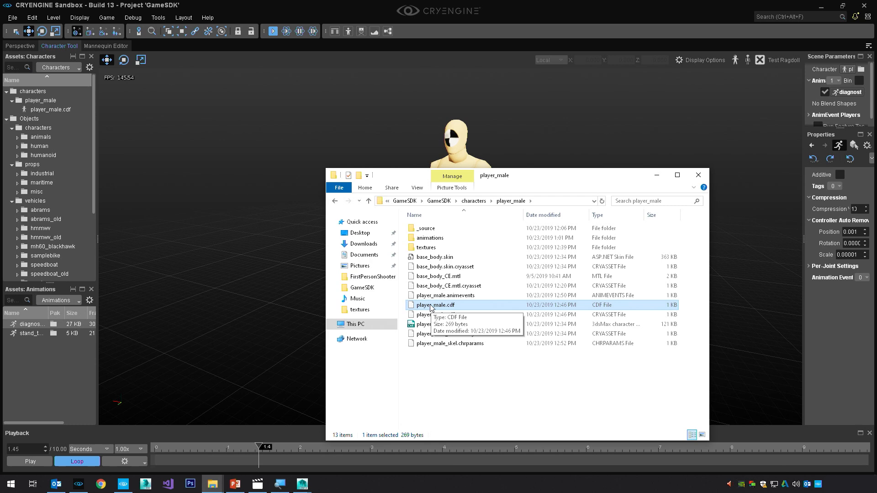
pyautogui.rightClick(431, 307)
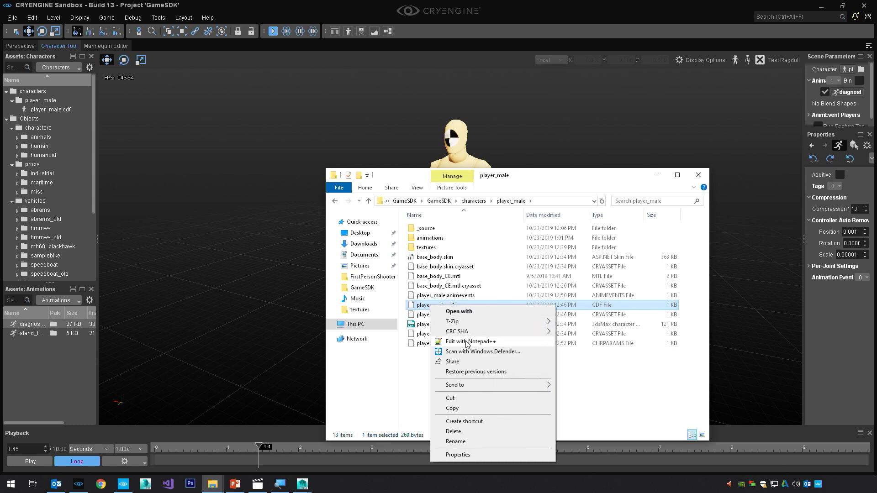
pyautogui.click(467, 343)
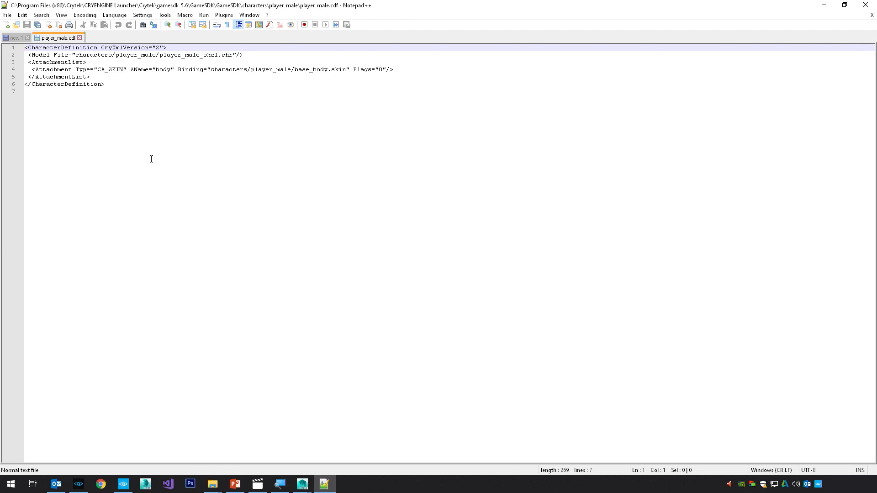
# Examine the skeleton model path and the body skin attachment's type, name and binding in player_male.cdf, and minimize Notepad++ and File Explorer.
pyautogui.moveTo(73, 54); pyautogui.dragTo(114, 60)
pyautogui.moveTo(204, 60); pyautogui.dragTo(180, 49)
pyautogui.click(234, 54)
pyautogui.click(181, 55)
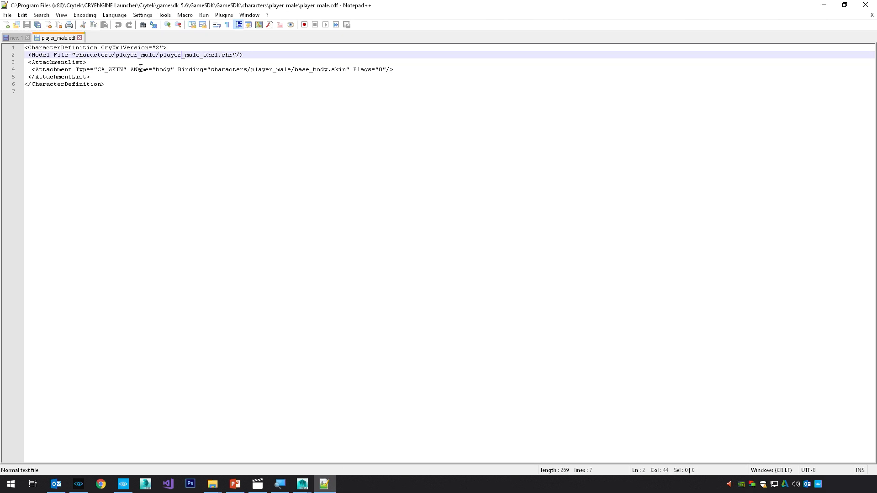
pyautogui.doubleClick(113, 69)
pyautogui.click(113, 69)
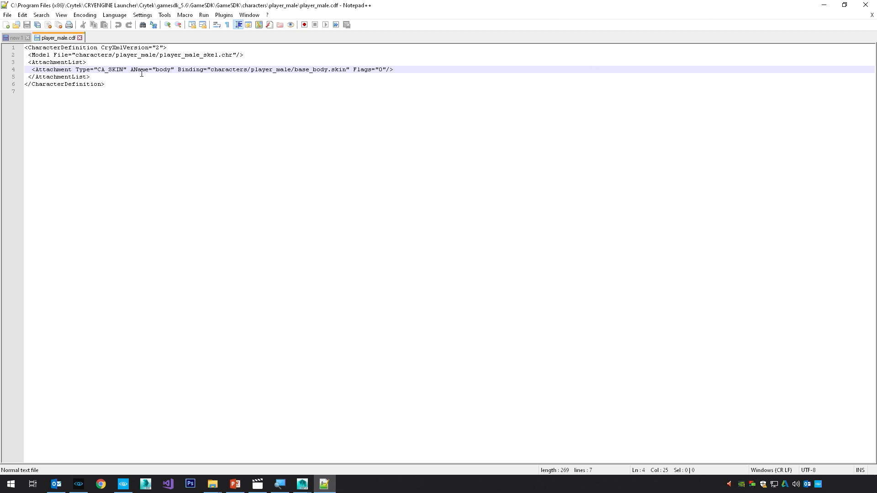
pyautogui.doubleClick(161, 70)
pyautogui.moveTo(210, 70); pyautogui.dragTo(348, 79)
pyautogui.click(356, 76)
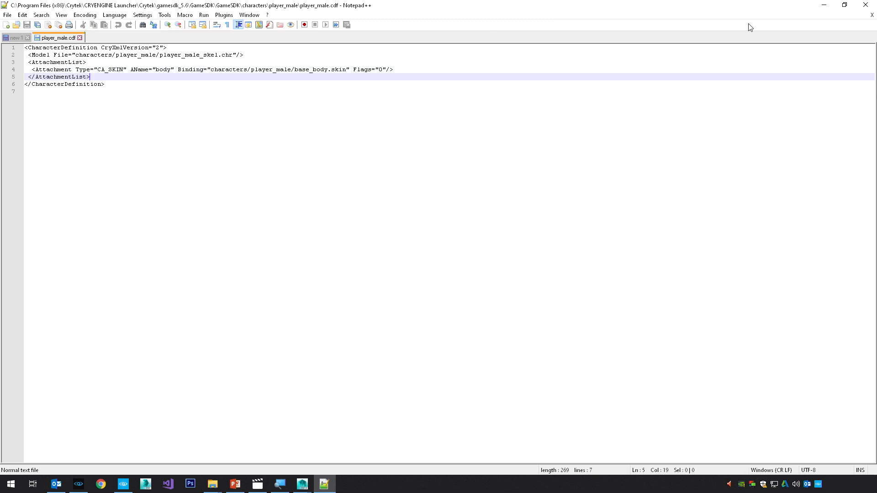
pyautogui.click(822, 7)
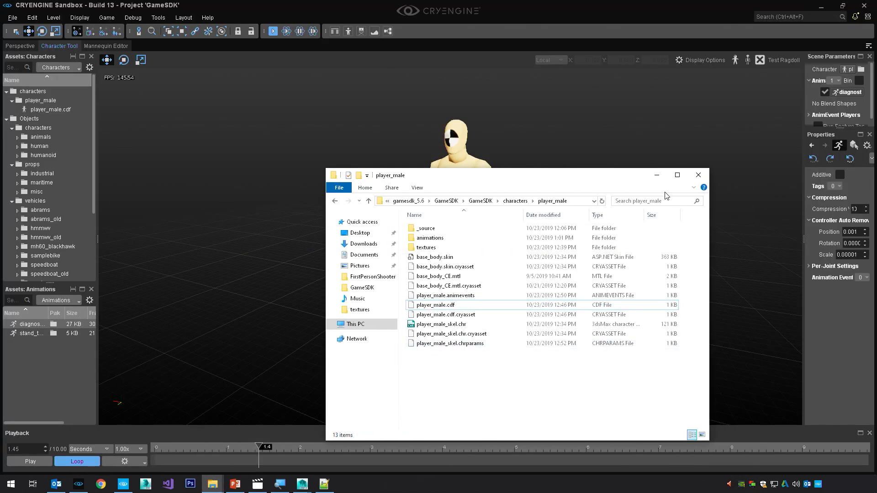
pyautogui.click(656, 176)
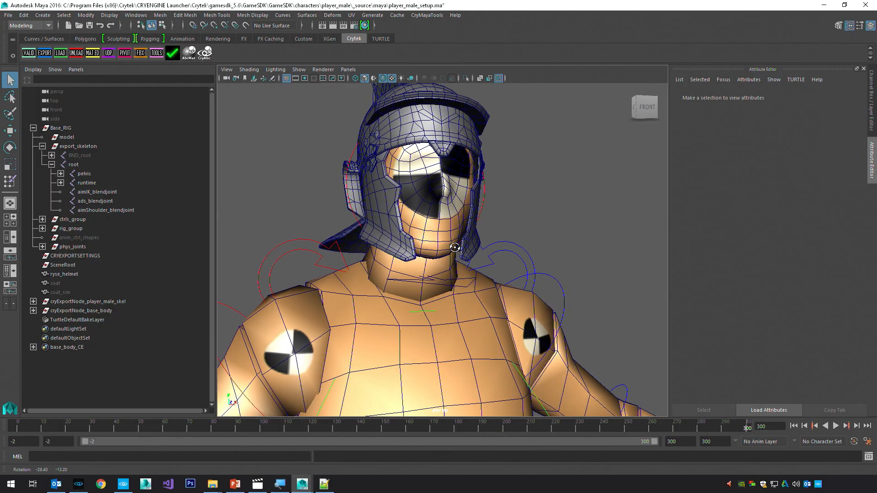
# Examine the helmet's fit around the character's head, selecting faces of its cheek guard in face component mode.
pyautogui.keyDown('alt'); pyautogui.moveTo(455, 247); pyautogui.dragTo(434, 254); pyautogui.keyUp('alt')
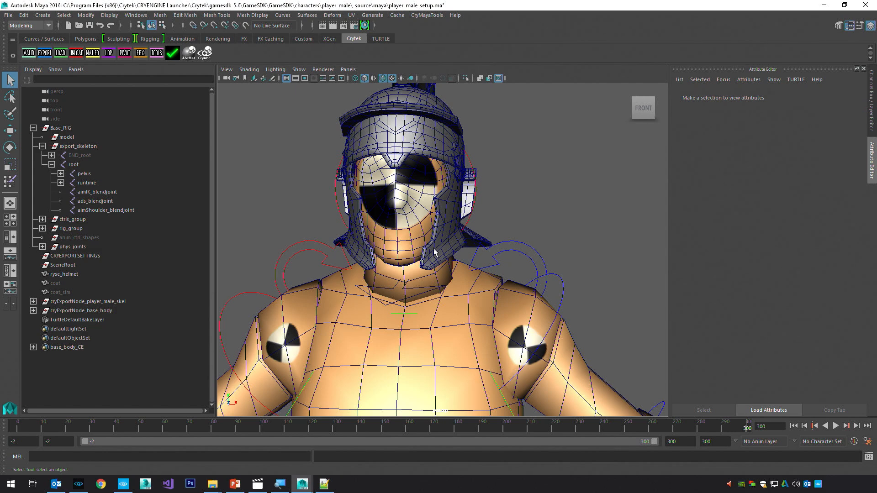
pyautogui.keyDown('alt'); pyautogui.moveTo(493, 207); pyautogui.dragTo(493, 245, button='right'); pyautogui.keyUp('alt')
pyautogui.keyDown('alt'); pyautogui.moveTo(493, 245); pyautogui.dragTo(412, 261); pyautogui.keyUp('alt')
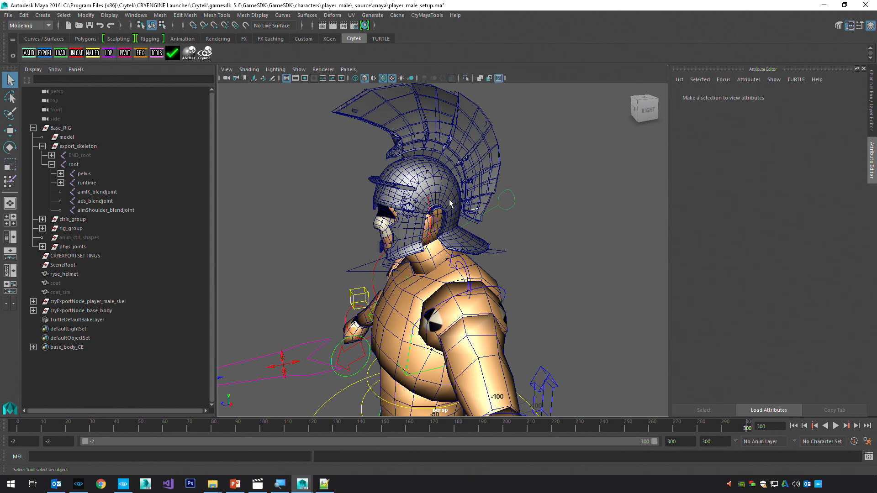
pyautogui.scroll(5, 325, 226)
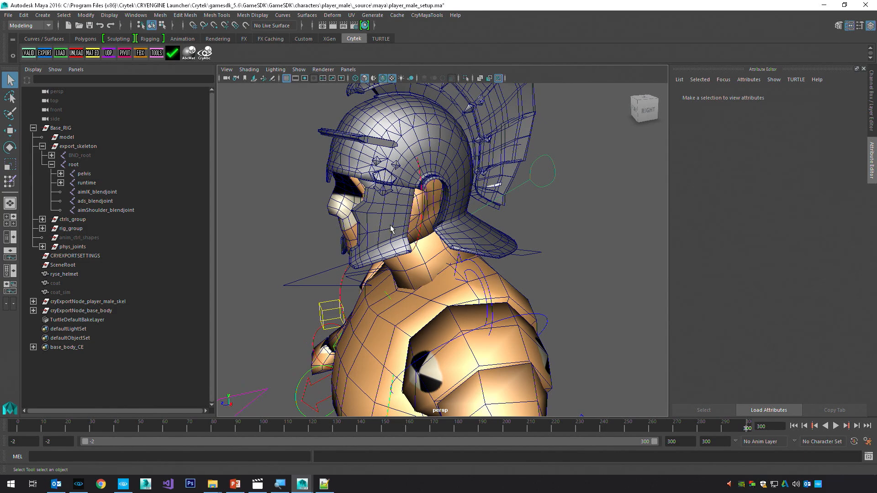
pyautogui.click(343, 185)
pyautogui.scroll(2, 379, 192)
pyautogui.moveTo(393, 199); pyautogui.dragTo(393, 226, button='right')
pyautogui.doubleClick(392, 229)
pyautogui.keyDown('alt'); pyautogui.moveTo(392, 228); pyautogui.dragTo(441, 233); pyautogui.keyUp('alt')
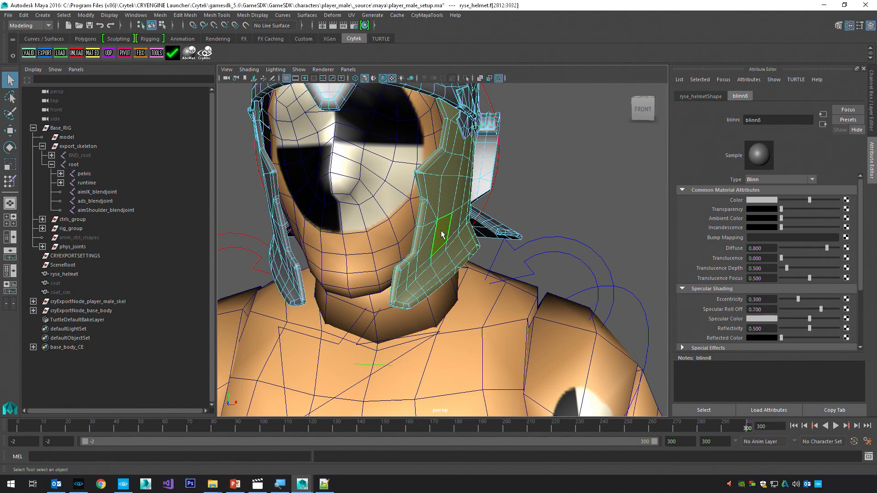
# Return the helmet to object selection mode, select the whole ryse_helmet mesh, and examine it against the full body.
pyautogui.scroll(-2, 450, 224)
pyautogui.keyDown('alt'); pyautogui.moveTo(431, 204); pyautogui.dragTo(507, 182); pyautogui.keyUp('alt')
pyautogui.click(540, 154)
pyautogui.moveTo(461, 111); pyautogui.dragTo(498, 99, button='right')
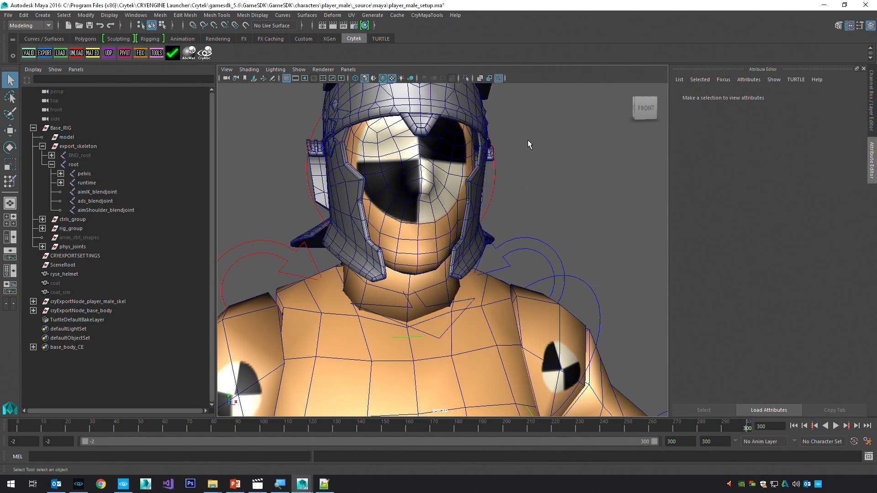
pyautogui.scroll(-5, 514, 185)
pyautogui.keyDown('alt'); pyautogui.moveTo(514, 184); pyautogui.dragTo(435, 214); pyautogui.keyUp('alt')
pyautogui.click(434, 214)
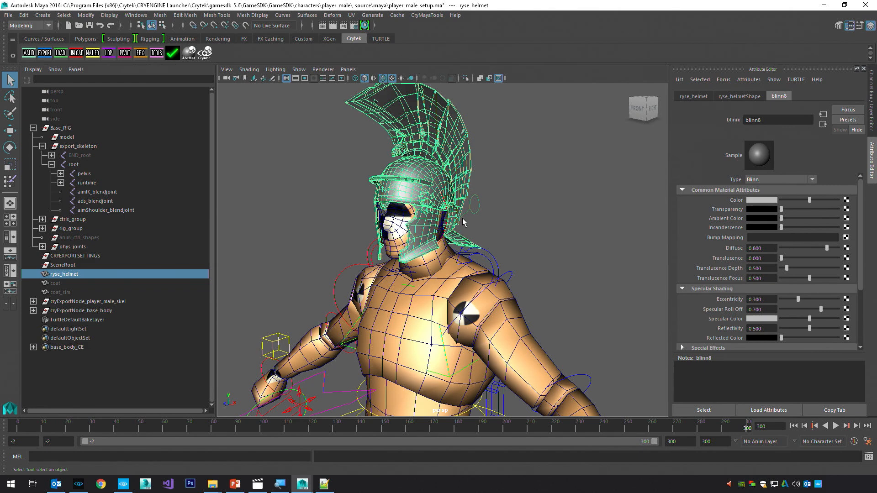
pyautogui.scroll(-5, 461, 230)
pyautogui.keyDown('alt'); pyautogui.moveTo(454, 249); pyautogui.dragTo(457, 244, button='middle'); pyautogui.keyUp('alt')
pyautogui.keyDown('alt'); pyautogui.moveTo(456, 244); pyautogui.dragTo(494, 223); pyautogui.keyUp('alt')
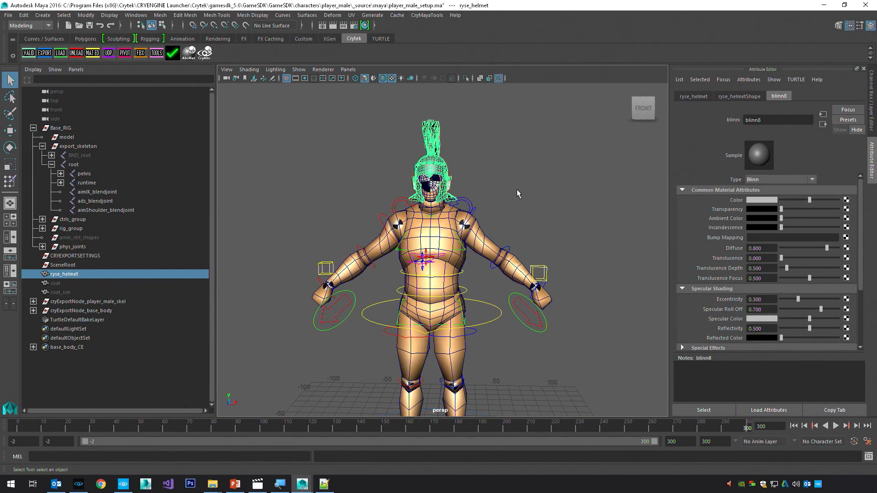
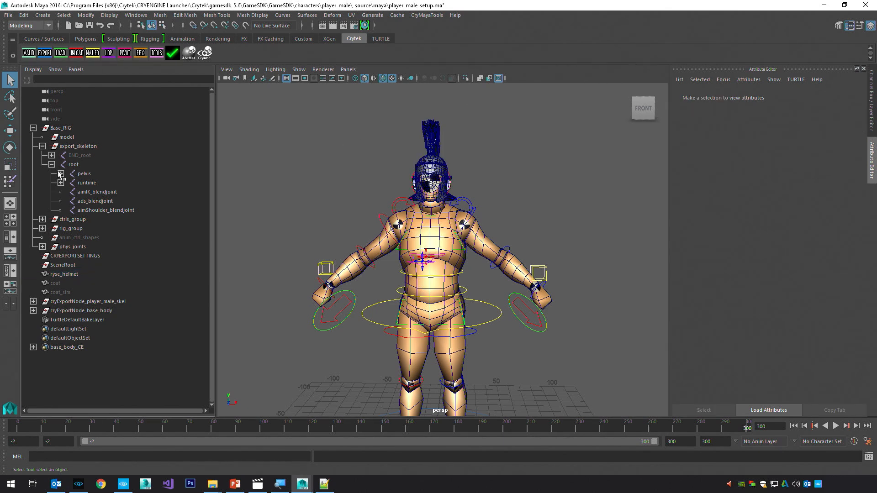
# Review the joint hierarchy under the export skeleton's root, and select the ryse_helmet mesh to compare before clearing the selection.
pyautogui.keyDown('shift'); pyautogui.click(60, 173); pyautogui.keyUp('shift')
pyautogui.click(72, 165)
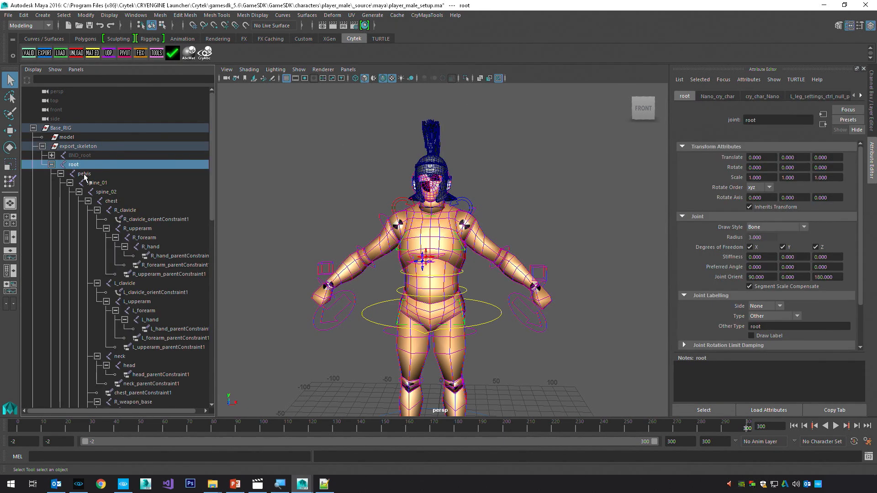
pyautogui.click(60, 173)
pyautogui.click(452, 169)
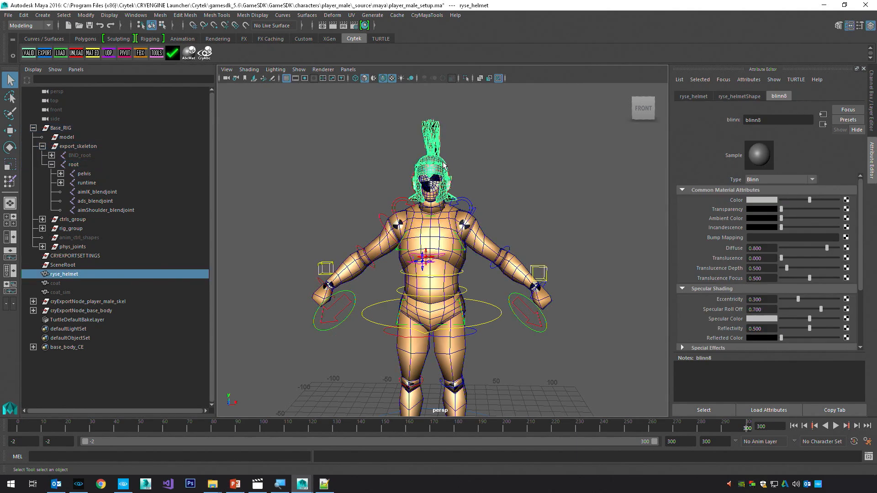
pyautogui.click(492, 170)
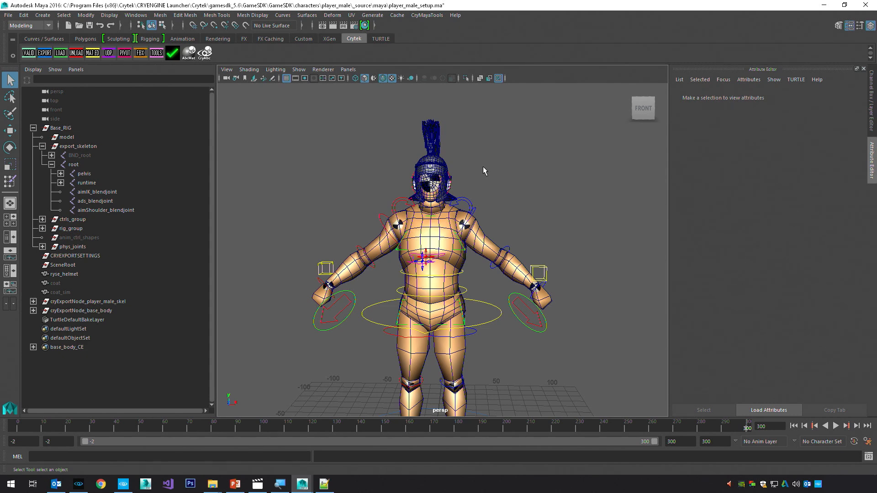
pyautogui.click(74, 164)
pyautogui.hotkey('ctrl', 'd')
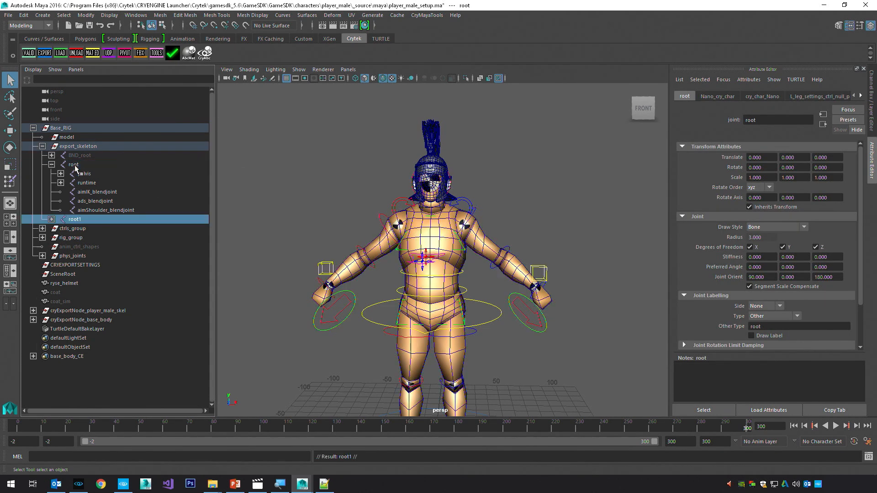
pyautogui.click(52, 220)
pyautogui.click(81, 229)
pyautogui.press('Delete')
pyautogui.click(82, 228)
pyautogui.press('Delete')
pyautogui.click(81, 229)
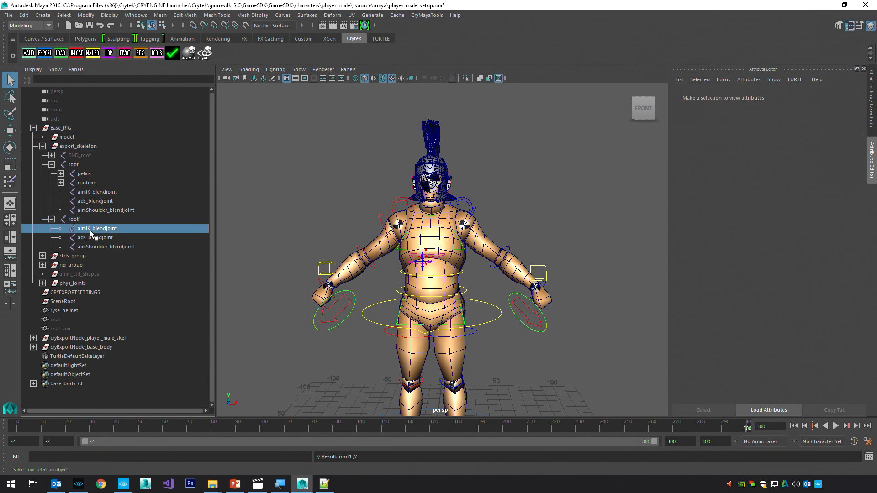
pyautogui.press('Delete')
pyautogui.click(89, 229)
pyautogui.press('Delete')
pyautogui.click(82, 220)
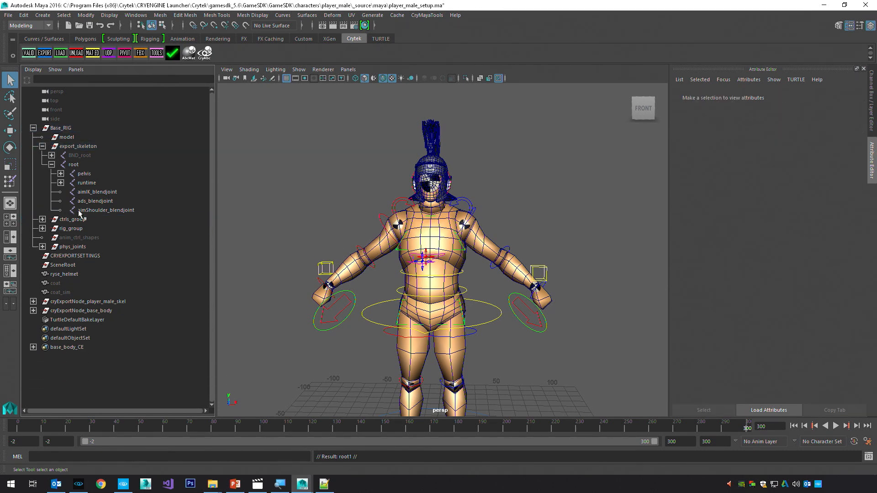
# Duplicate the export skeleton's root joint and expand the copy to its pelvis children.
pyautogui.click(74, 164)
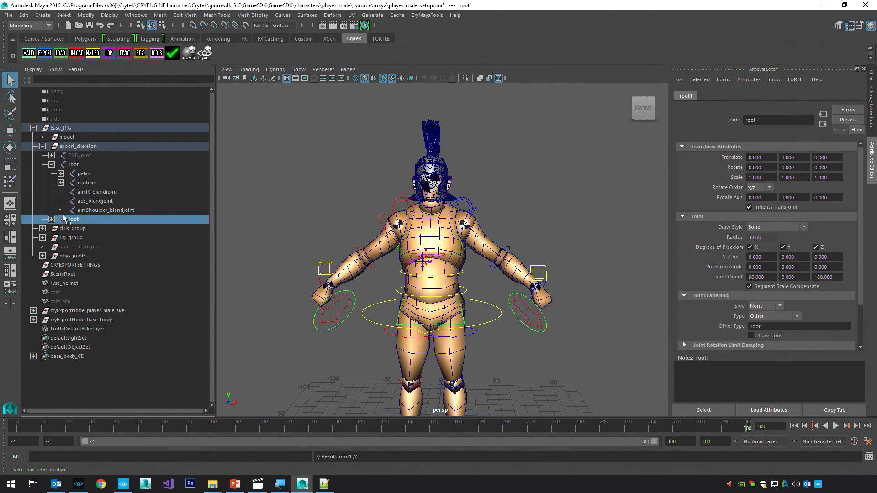
pyautogui.click(51, 220)
pyautogui.click(61, 228)
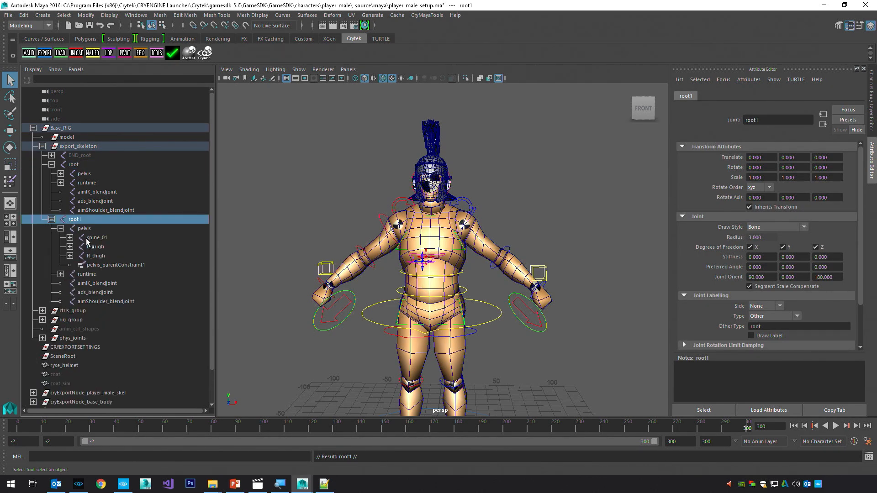
# Delete the runtime, aimIK_blendjoint, ads_blendjoint and aimShoulder_blendjoint joints from the duplicated root.
pyautogui.click(87, 274)
pyautogui.press('Delete')
pyautogui.click(89, 274)
pyautogui.press('Delete')
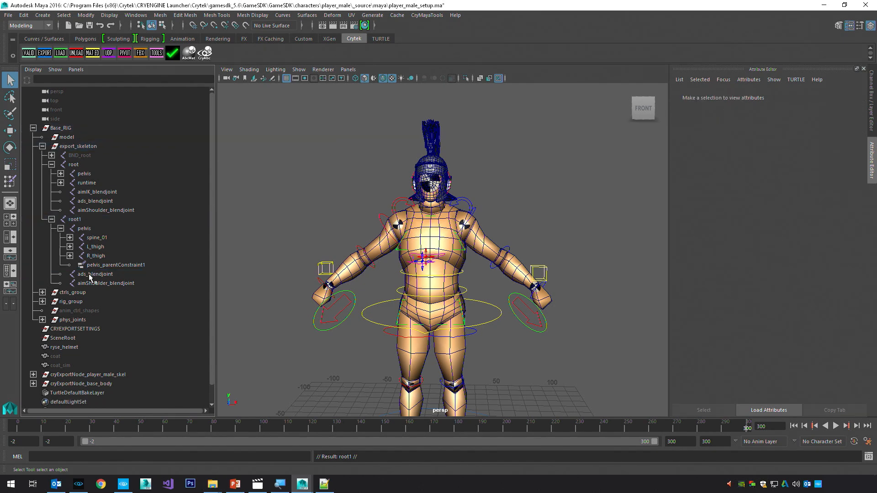
pyautogui.click(90, 274)
pyautogui.press('Delete')
pyautogui.click(88, 274)
pyautogui.press('Delete')
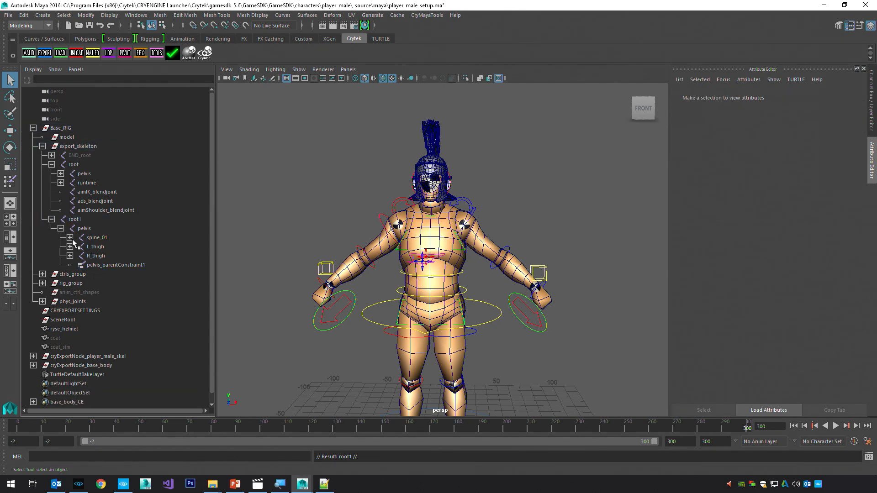
# Expand the duplicated pelvis hierarchy through spine_01 and spine_02 down to the chest's child joints.
pyautogui.click(69, 237)
pyautogui.click(78, 246)
pyautogui.click(88, 256)
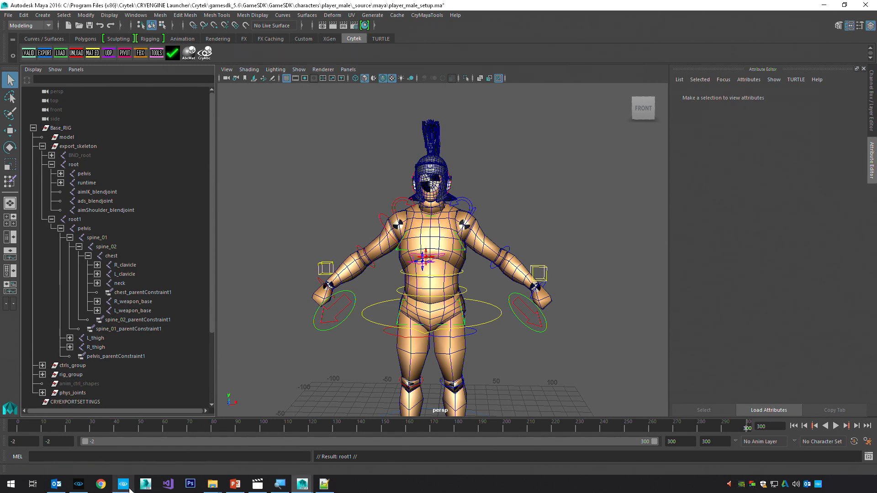
# Switch to CRYENGINE Sandbox, enable joint display in the Character Tool, and examine the head and neck joints.
pyautogui.click(78, 483)
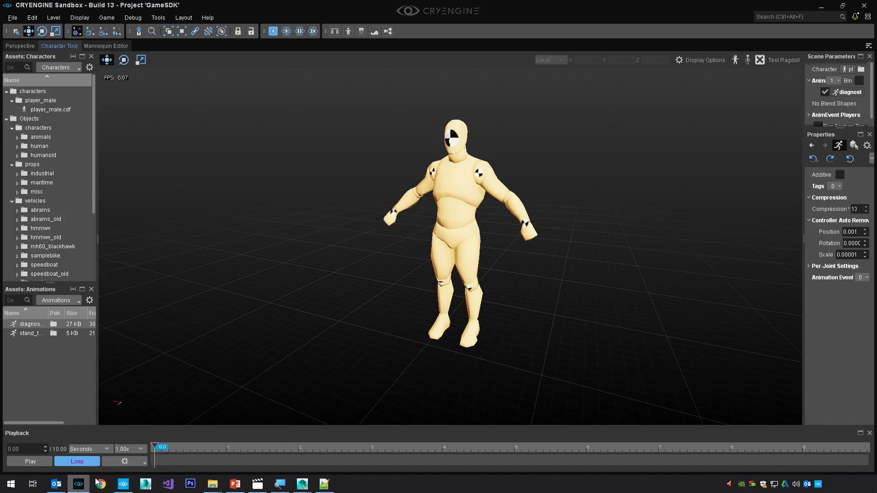
pyautogui.click(700, 59)
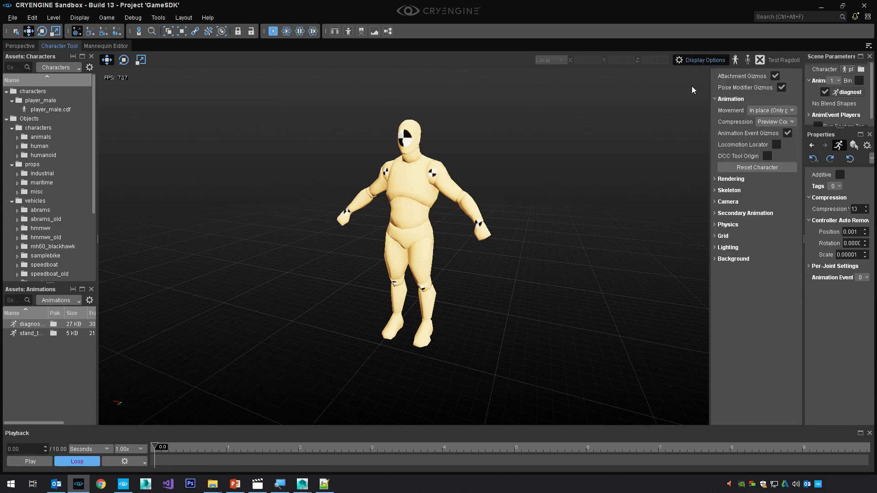
pyautogui.click(728, 190)
pyautogui.click(752, 213)
pyautogui.scroll(4, 596, 218)
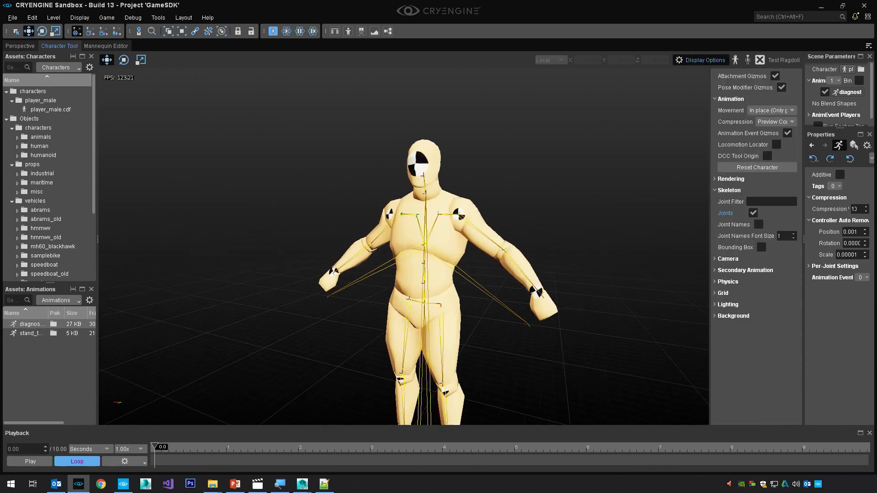
pyautogui.scroll(5, 549, 204)
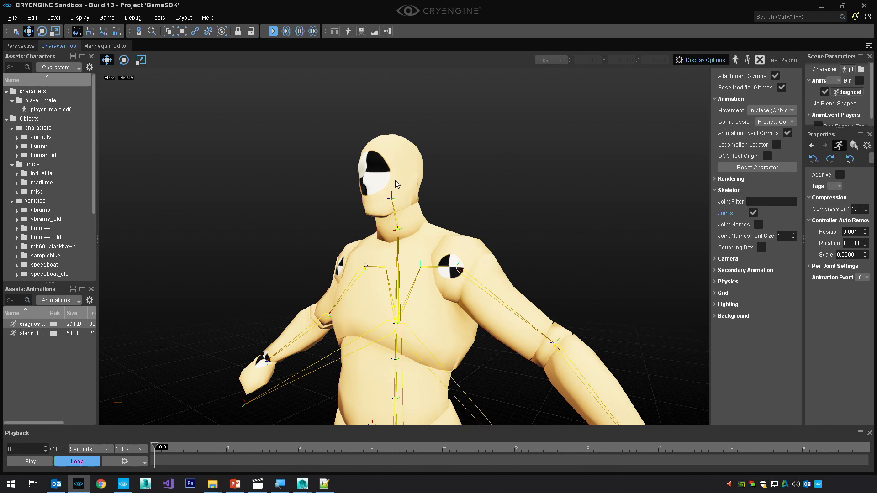
# Switch back to Maya, parent the duplicated neck joint directly under root1, and delete the copy's remaining pelvis hierarchy.
pyautogui.moveTo(302, 485)
pyautogui.click(344, 445)
pyautogui.scroll(5, 454, 199)
pyautogui.scroll(-8, 454, 199)
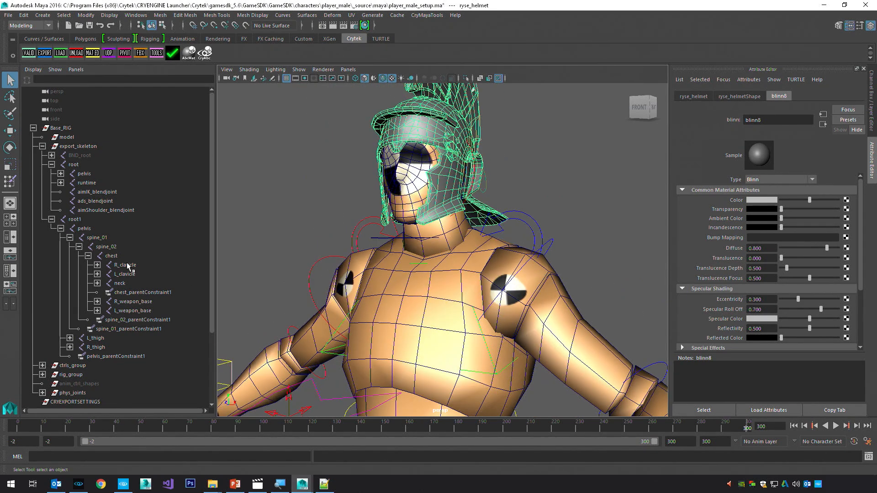
pyautogui.click(74, 220)
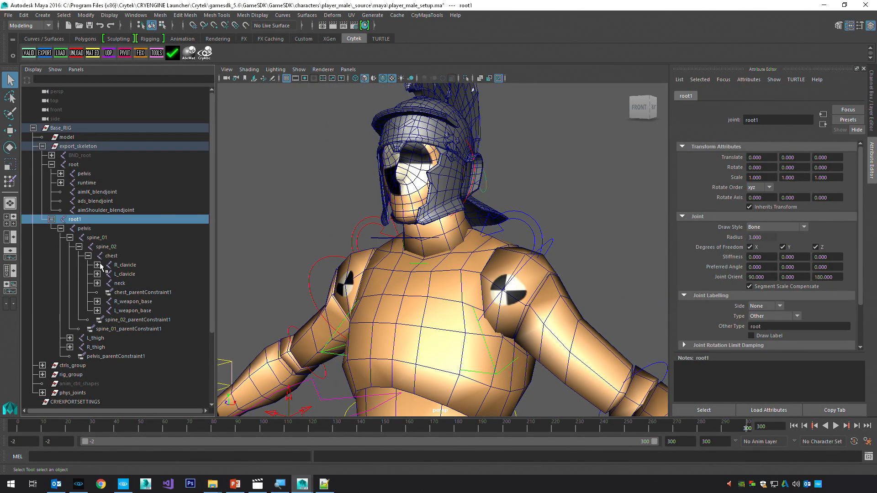
pyautogui.click(120, 284)
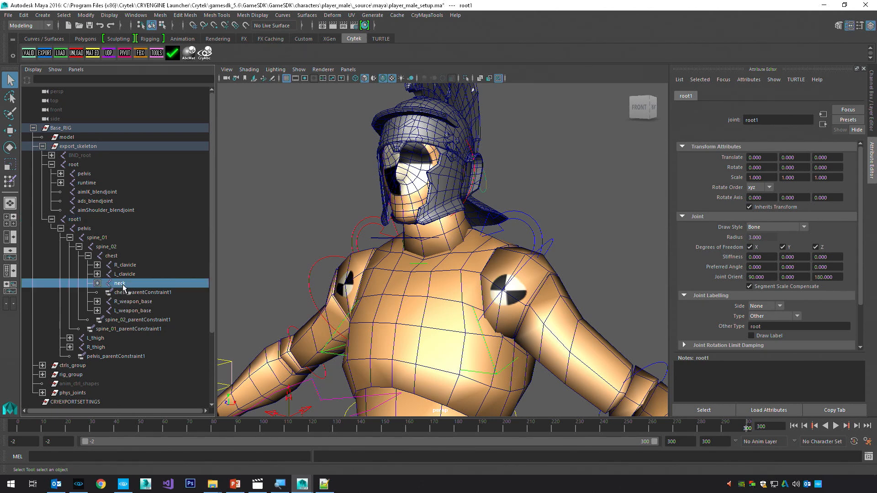
pyautogui.keyDown('ctrl'); pyautogui.click(86, 219); pyautogui.keyUp('ctrl')
pyautogui.press('p')
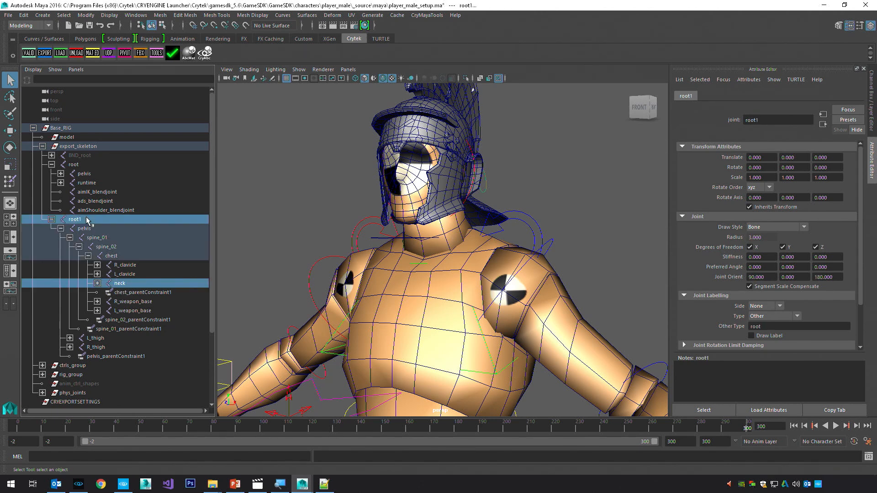
pyautogui.click(88, 229)
pyautogui.press('Delete')
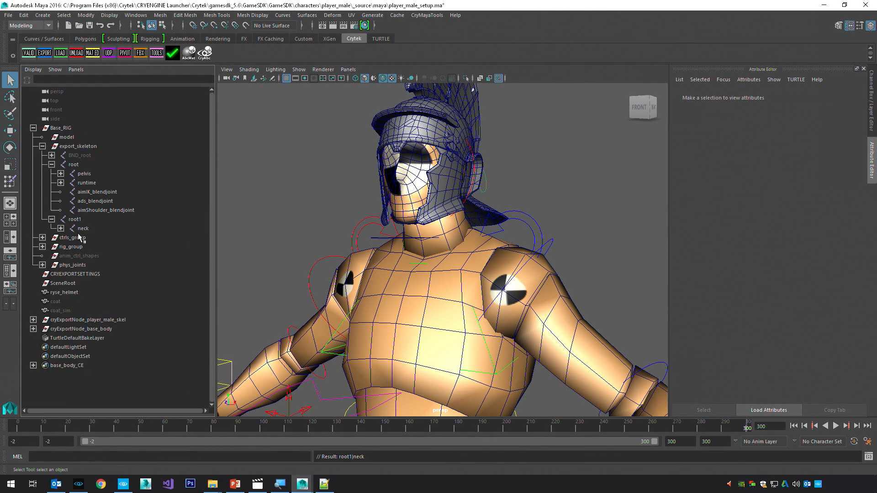
# Delete the parent constraints beneath the duplicated neck and head joints, keeping the root1 name.
pyautogui.click(61, 228)
pyautogui.click(111, 249)
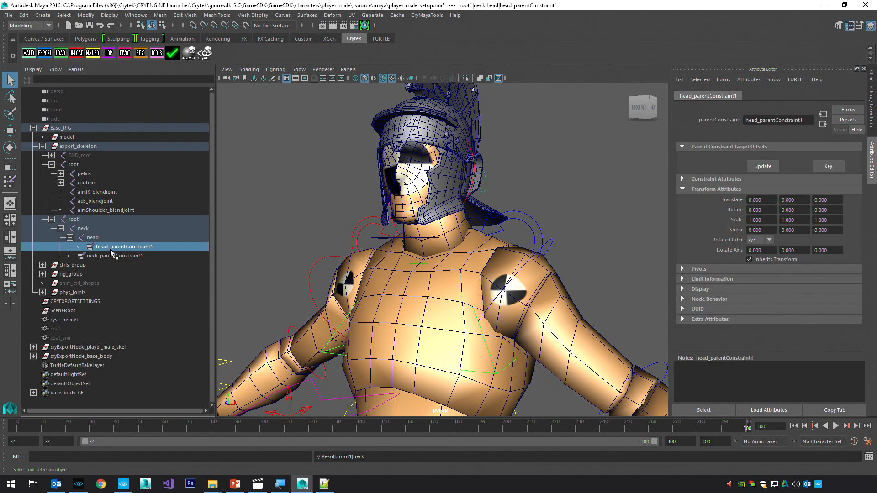
pyautogui.press('Delete')
pyautogui.click(80, 218)
pyautogui.doubleClick(79, 218)
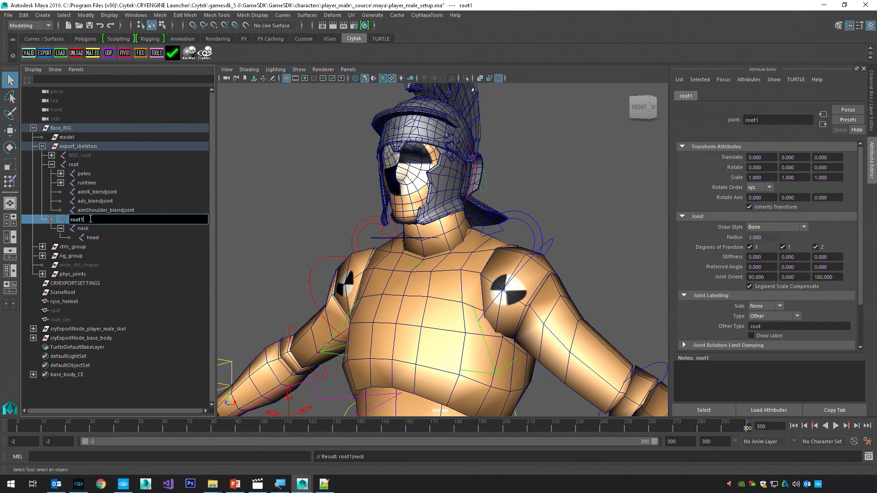
pyautogui.press('Return')
# Check the duplicated neck and head joints' attributes and their position on the character with the Move tool.
pyautogui.click(97, 238)
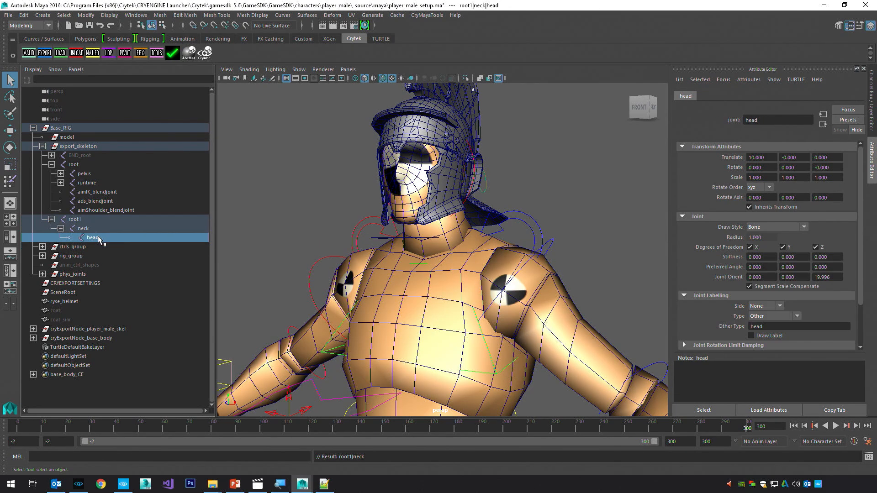
pyautogui.click(88, 221)
pyautogui.click(83, 228)
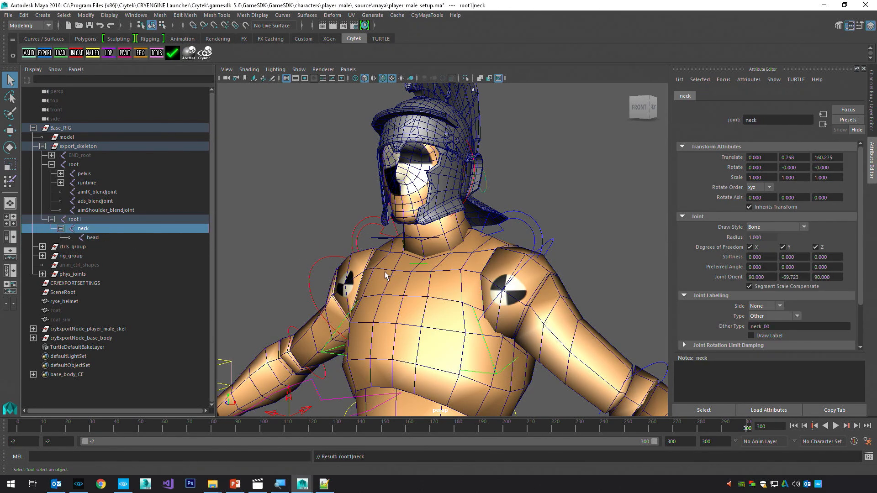
pyautogui.press('w')
pyautogui.scroll(-5, 430, 262)
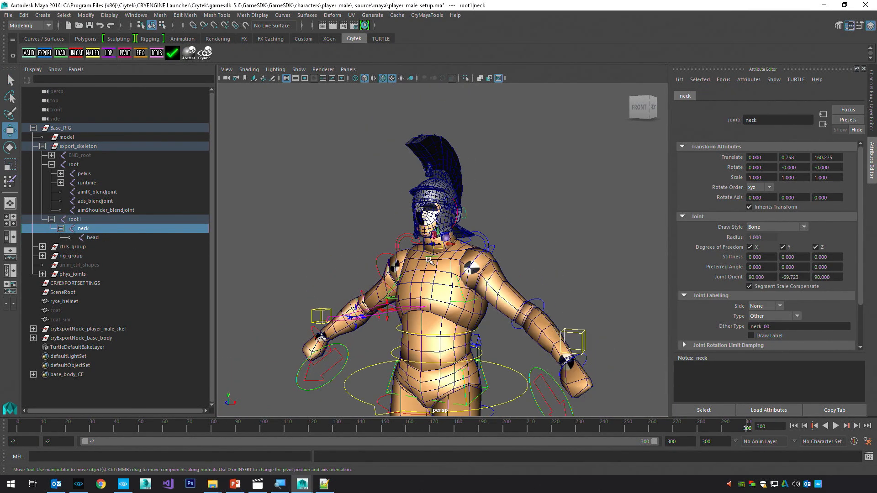
pyautogui.click(93, 238)
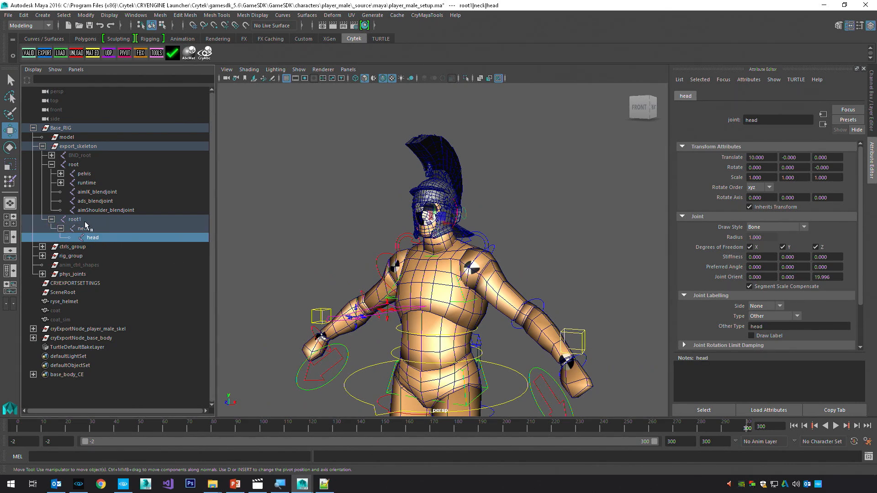
# Add root1 and its neck and head joints to the helmet namespace in the Namespace Editor, and rename root1 to helmet:root.
pyautogui.click(86, 219)
pyautogui.click(136, 15)
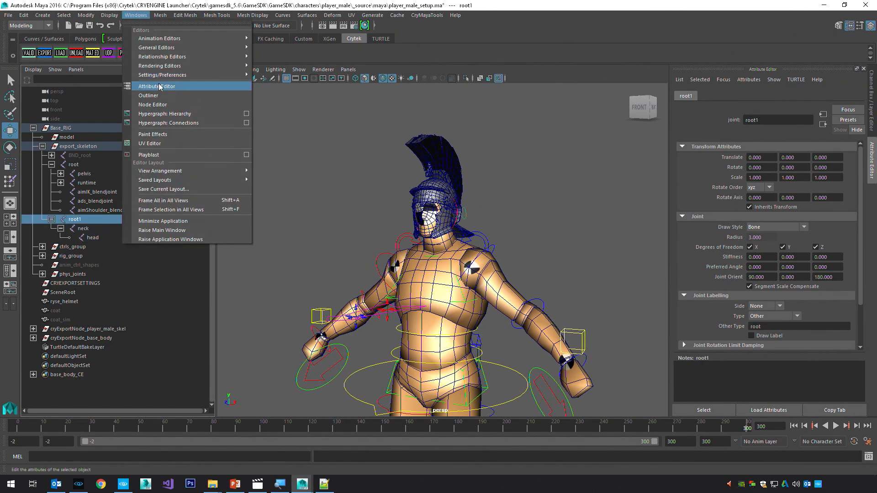
pyautogui.moveTo(180, 49)
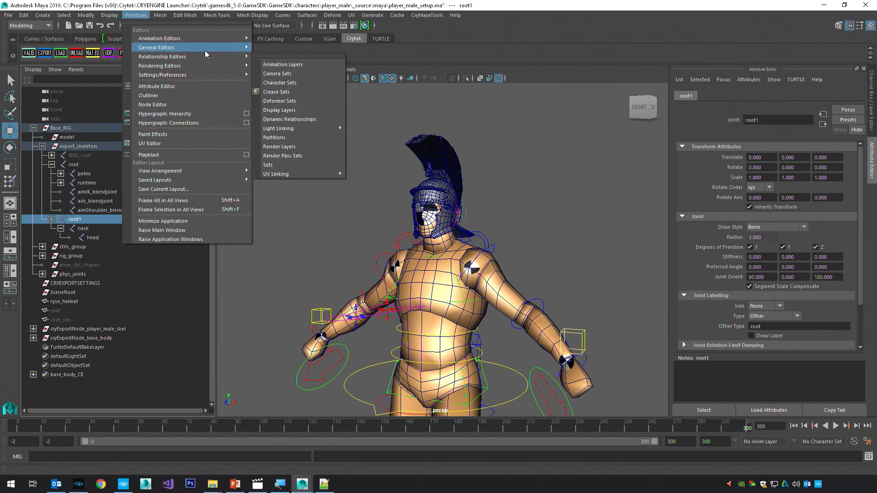
pyautogui.click(286, 109)
pyautogui.click(330, 199)
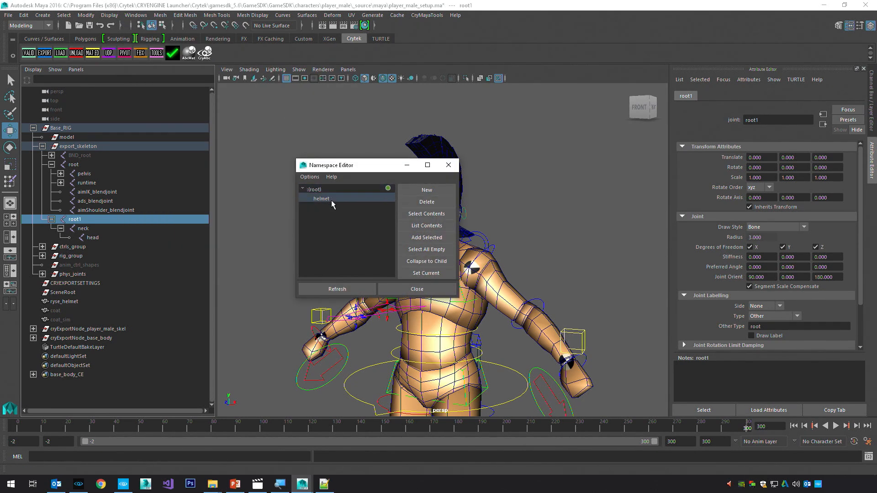
pyautogui.keyDown('shift'); pyautogui.click(89, 238); pyautogui.keyUp('shift')
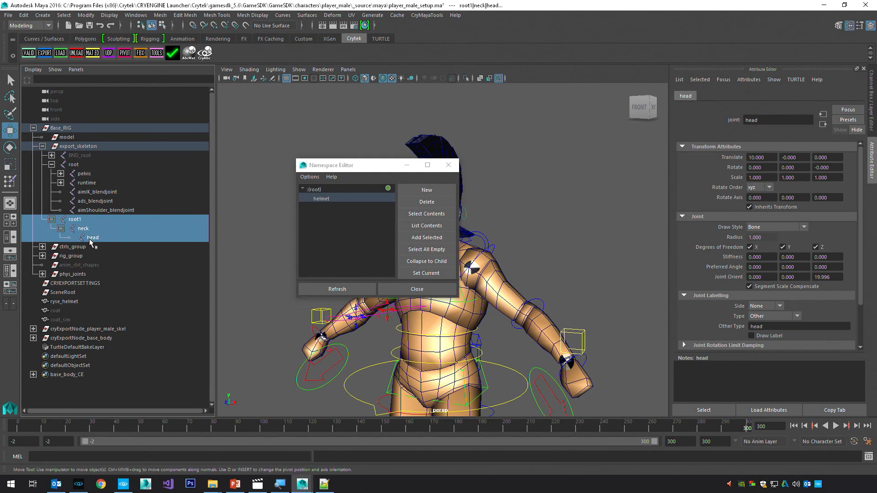
pyautogui.click(428, 239)
pyautogui.click(102, 219)
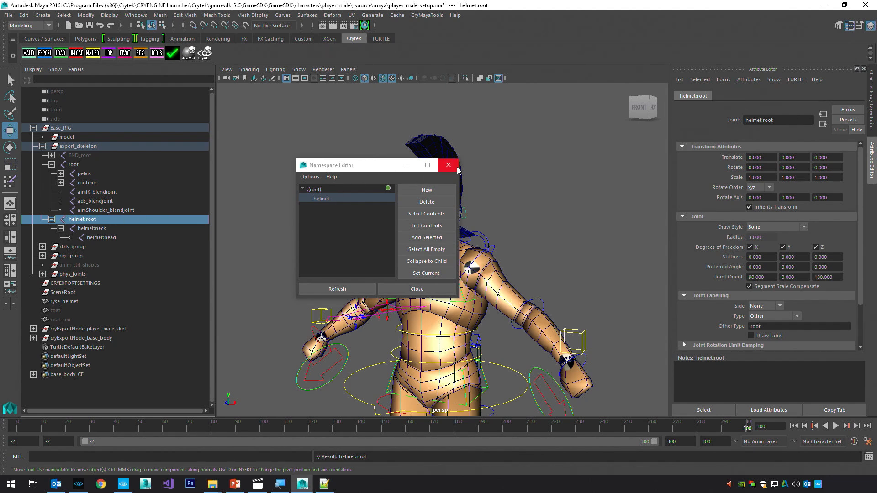
# Close the Namespace Editor, duplicate the helmet:head joint and rename the copy helmet_base.
pyautogui.click(456, 168)
pyautogui.keyDown('alt'); pyautogui.moveTo(347, 192); pyautogui.dragTo(295, 214); pyautogui.keyUp('alt')
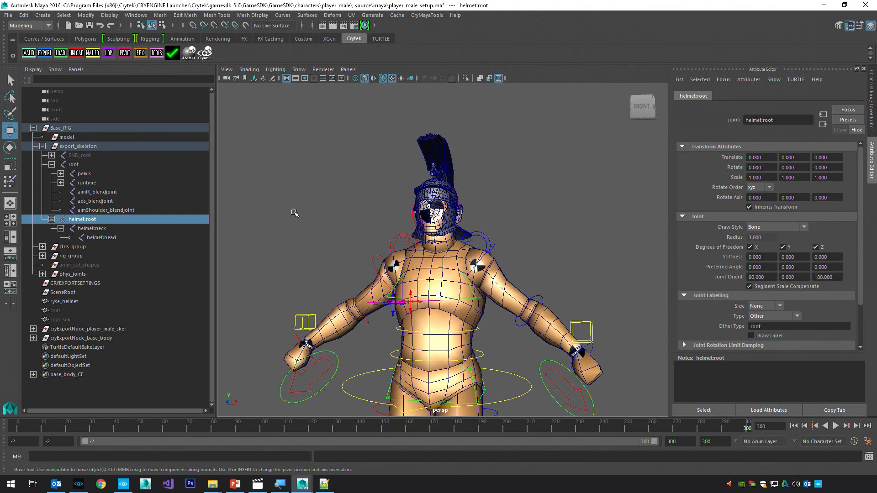
pyautogui.click(101, 237)
pyautogui.hotkey('ctrl', 'd')
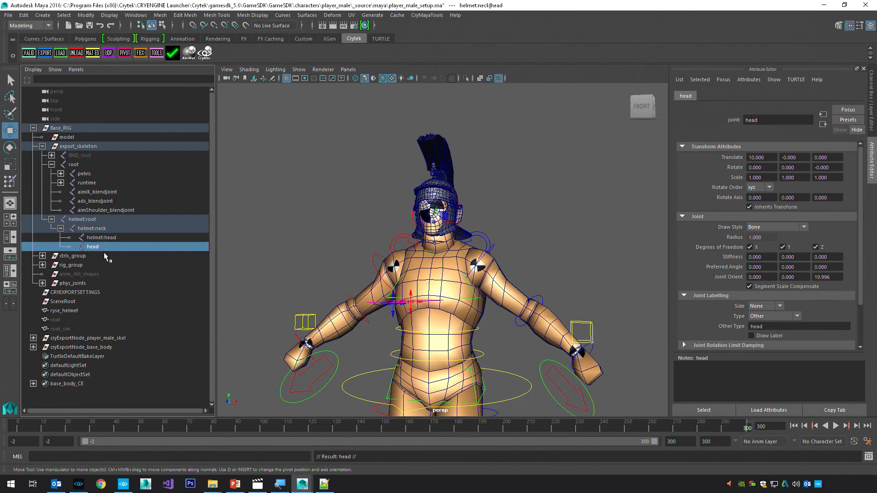
pyautogui.keyDown('alt'); pyautogui.moveTo(347, 228); pyautogui.dragTo(422, 270); pyautogui.keyUp('alt')
pyautogui.scroll(5, 422, 270)
pyautogui.press('f')
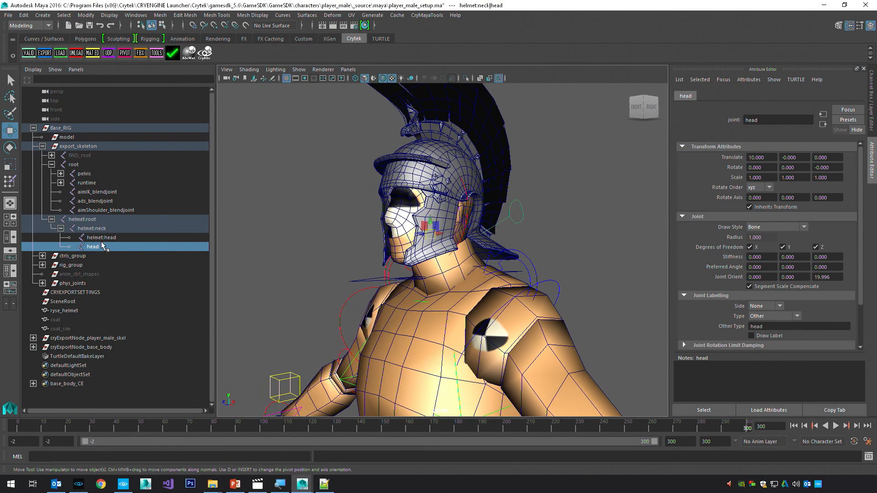
pyautogui.doubleClick(99, 246)
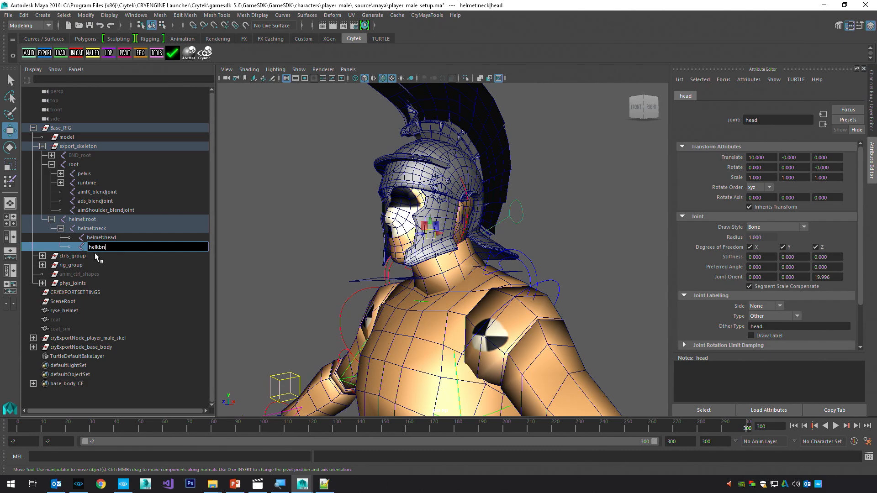
pyautogui.write('helmet_base')
pyautogui.press('Return')
# Deselect everything and switch to the Rigging menu set.
pyautogui.scroll(-2, 413, 312)
pyautogui.keyDown('alt'); pyautogui.moveTo(374, 301); pyautogui.dragTo(397, 283); pyautogui.keyUp('alt')
pyautogui.click(283, 146)
pyautogui.click(32, 25)
pyautogui.click(36, 43)
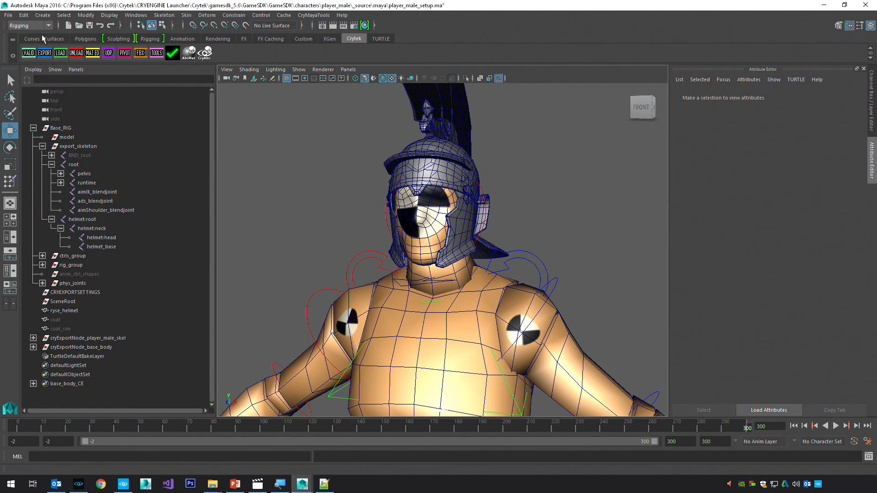
pyautogui.click(42, 15)
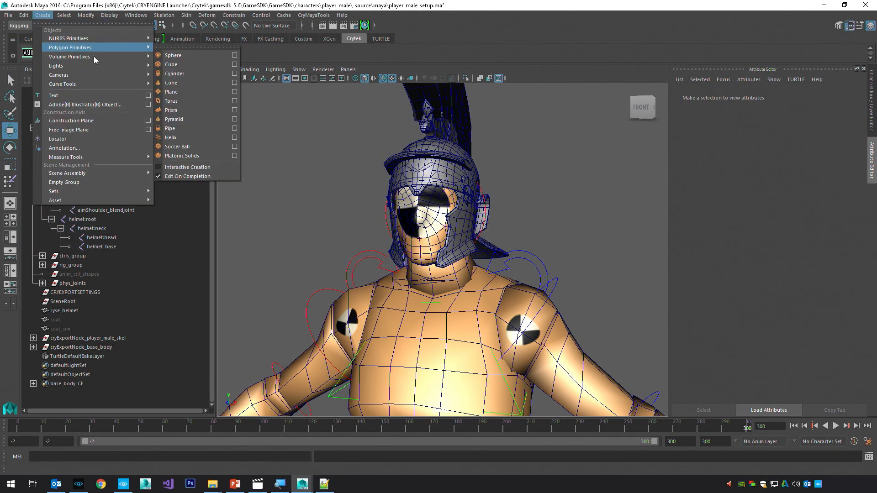
pyautogui.click(279, 225)
# Duplicate the helmet_base joint and set the copy's Joint Orient Z to 0.
pyautogui.click(94, 228)
pyautogui.click(103, 246)
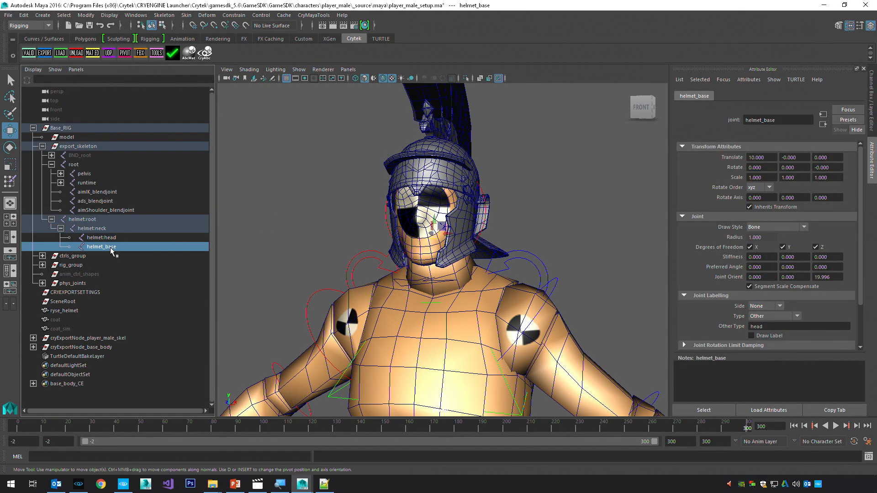
pyautogui.hotkey('ctrl', 'd')
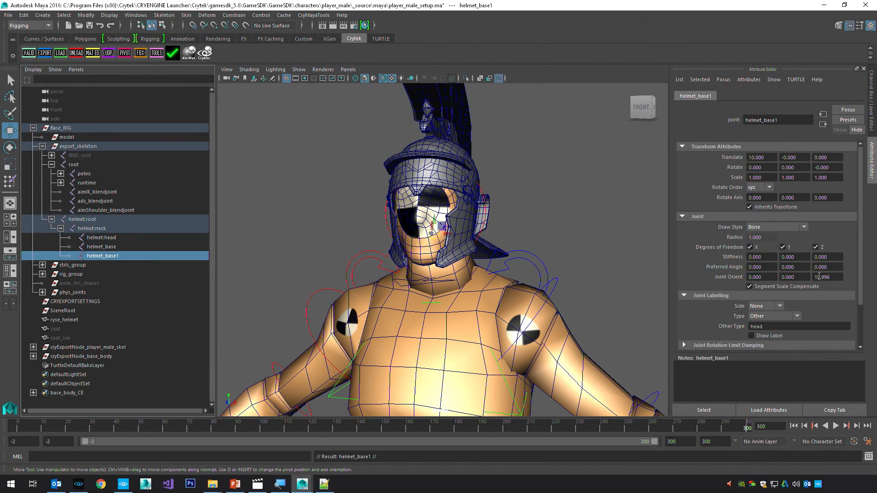
pyautogui.write('0')
pyautogui.press('Return')
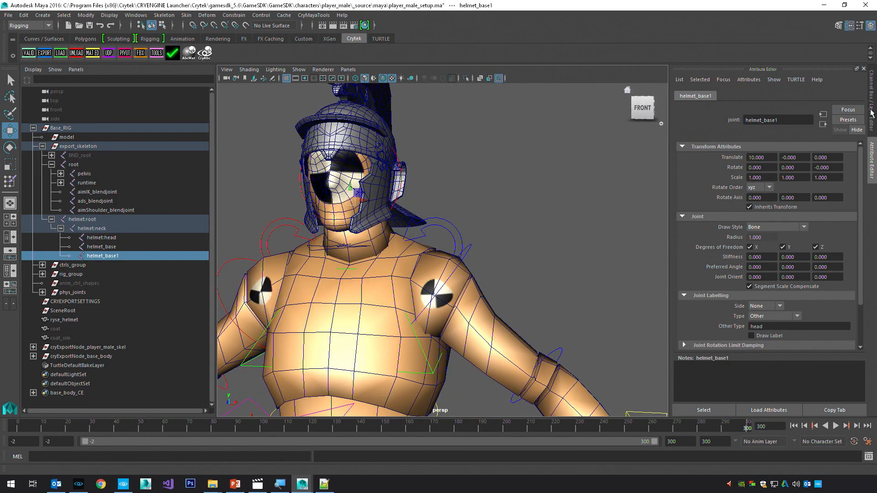
# Make the SKEL_layer visible so the skeleton joints show in the viewport.
pyautogui.click(871, 112)
pyautogui.press('a')
pyautogui.click(771, 367)
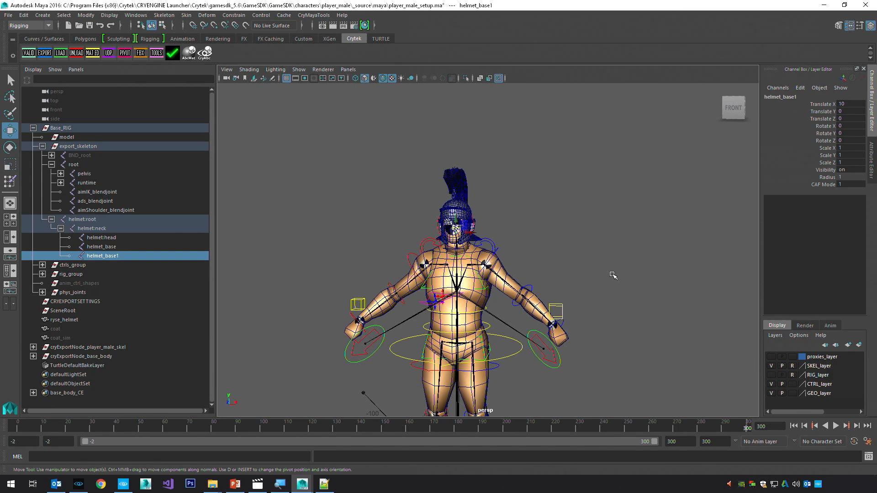
# Move the duplicated joint onto the hinge of the helmet's left cheek flap, snapping it to the mesh vertices.
pyautogui.press('f')
pyautogui.moveTo(429, 212); pyautogui.dragTo(462, 254)
pyautogui.press('f')
pyautogui.scroll(-3, 471, 224)
pyautogui.press('v')
pyautogui.moveTo(525, 301); pyautogui.dragTo(453, 181)
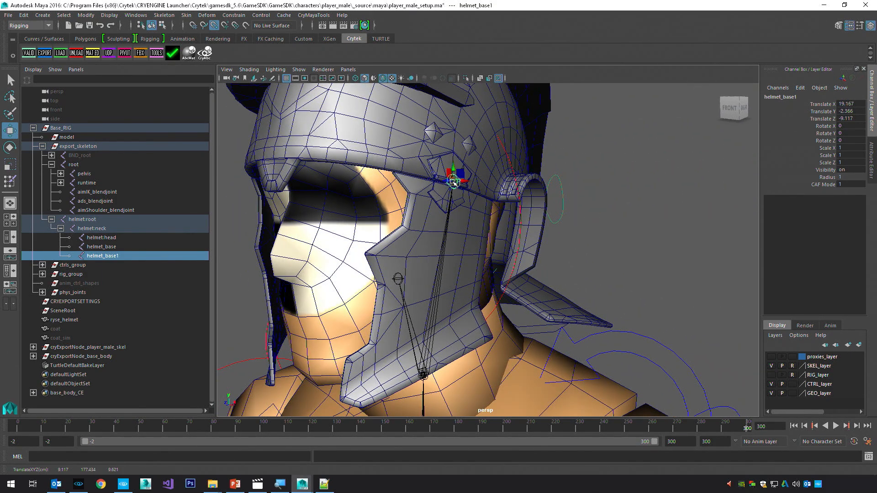
pyautogui.press('f')
pyautogui.scroll(-4, 473, 243)
pyautogui.moveTo(470, 245)
pyautogui.keyDown('alt'); pyautogui.mouseDown()
pyautogui.moveTo(452, 300)
pyautogui.moveTo(528, 308)
pyautogui.moveTo(489, 250)
pyautogui.moveTo(466, 251)
pyautogui.mouseUp(); pyautogui.keyUp('alt')
pyautogui.keyDown('alt'); pyautogui.moveTo(510, 287); pyautogui.dragTo(404, 280); pyautogui.keyUp('alt')
pyautogui.scroll(-3, 503, 297)
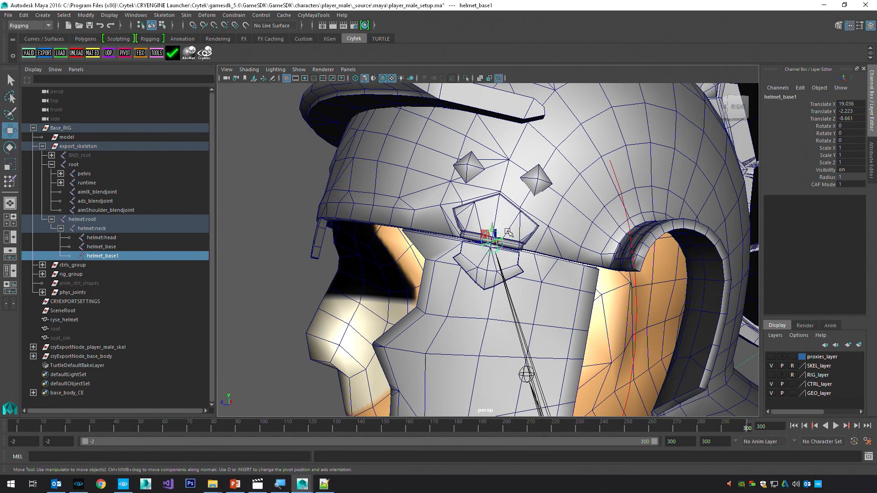
# Rotate the duplicated joint so its axes line up with the cheek flap's hinge.
pyautogui.press('e')
pyautogui.press('+')
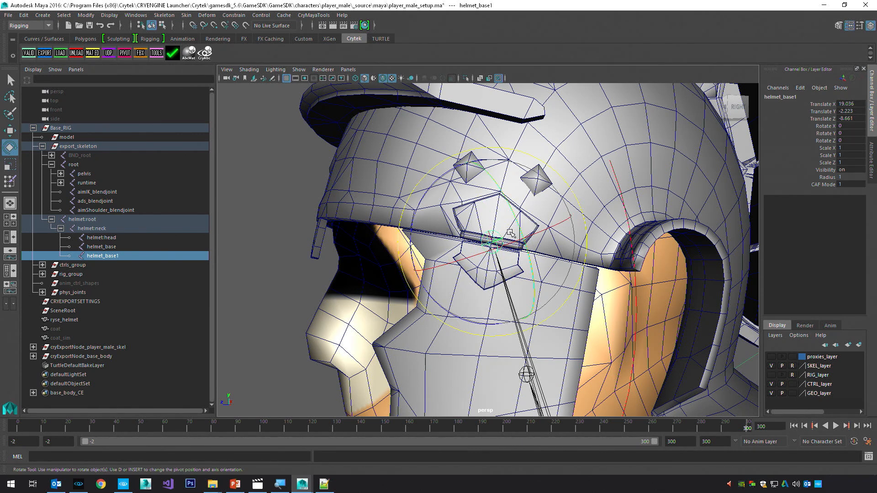
pyautogui.moveTo(451, 168); pyautogui.dragTo(508, 166)
pyautogui.press('w')
# Freeze all channels of the joint at the cheek flap's hinge.
pyautogui.keyDown('alt'); pyautogui.moveTo(528, 301); pyautogui.dragTo(508, 308); pyautogui.keyUp('alt')
pyautogui.rightClick(500, 305)
pyautogui.moveTo(819, 105); pyautogui.dragTo(822, 117)
pyautogui.rightClick(823, 117)
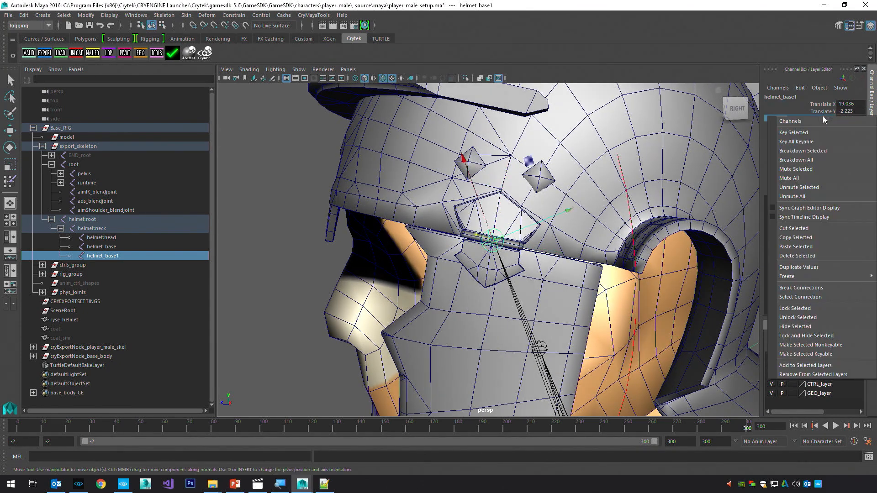
pyautogui.moveTo(809, 277)
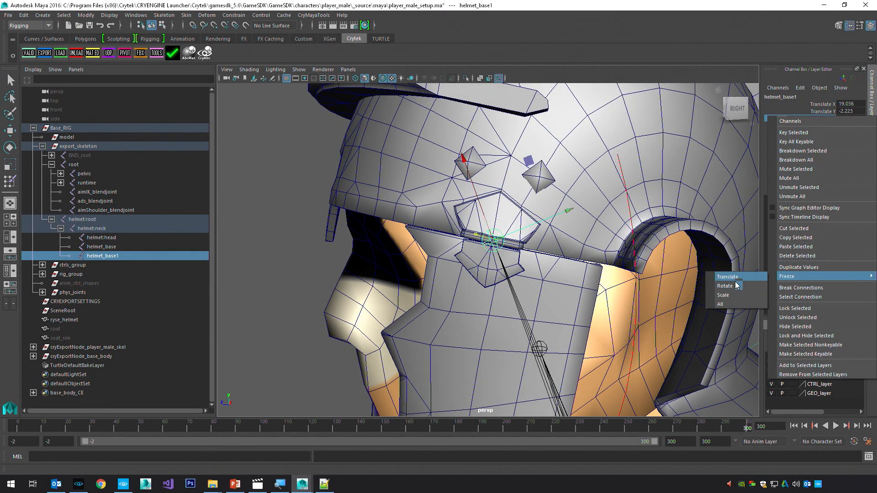
pyautogui.click(728, 306)
pyautogui.keyDown('alt'); pyautogui.moveTo(587, 269); pyautogui.dragTo(603, 314); pyautogui.keyUp('alt')
pyautogui.press('w')
pyautogui.keyDown('alt'); pyautogui.moveTo(581, 268); pyautogui.dragTo(548, 265); pyautogui.keyUp('alt')
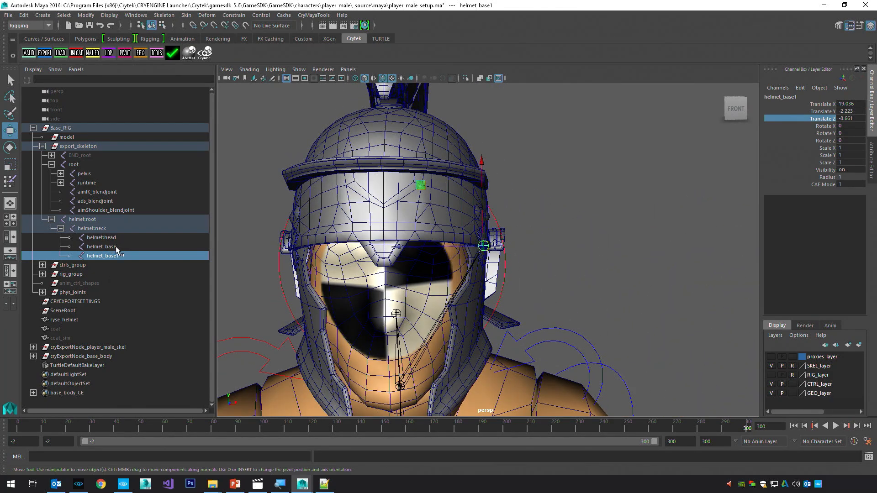
# Rename the cheek flap joint helmet_l_flap.
pyautogui.doubleClick(122, 256)
pyautogui.click(124, 257)
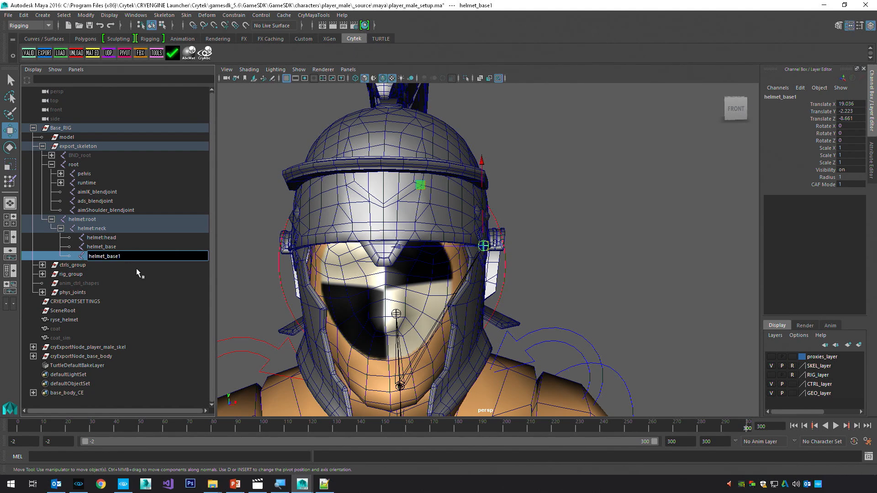
pyautogui.write('l_flap')
pyautogui.press('Return')
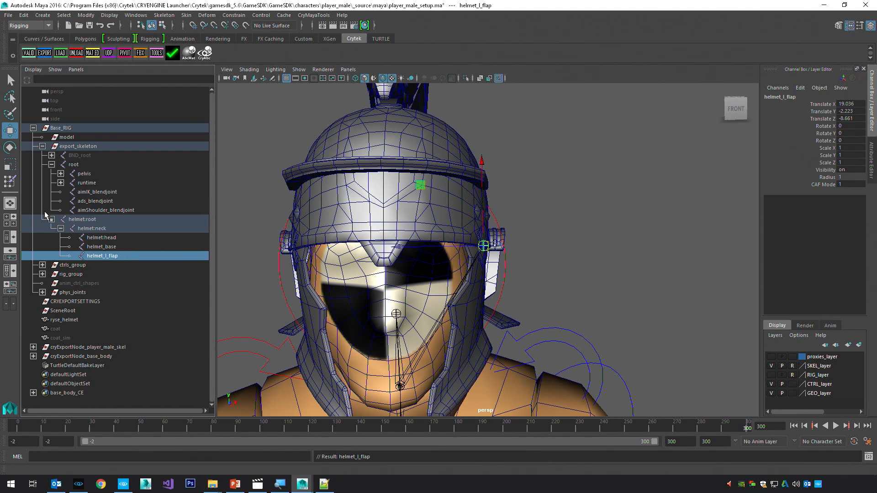
# Parent the helmet_l_flap joint under helmet_base and clear the selection.
pyautogui.moveTo(106, 258); pyautogui.dragTo(105, 248, button='middle')
pyautogui.click(81, 249)
pyautogui.click(70, 247)
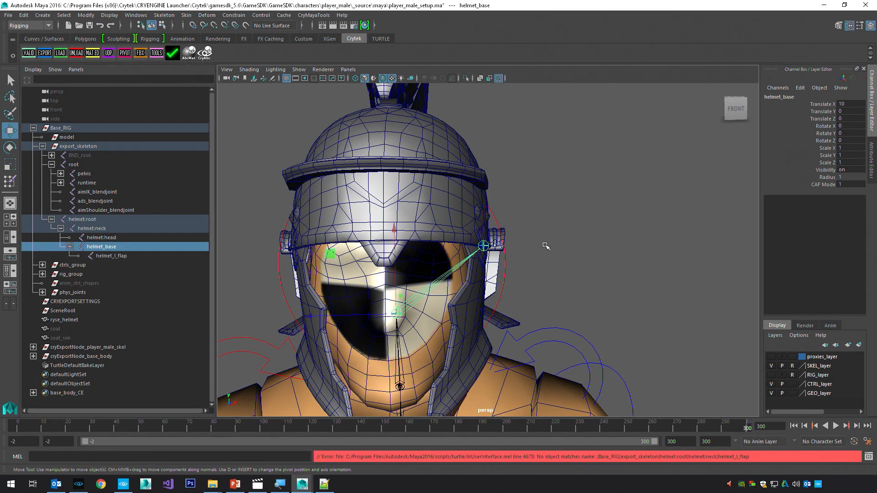
pyautogui.keyDown('alt'); pyautogui.moveTo(542, 245); pyautogui.dragTo(533, 247); pyautogui.keyUp('alt')
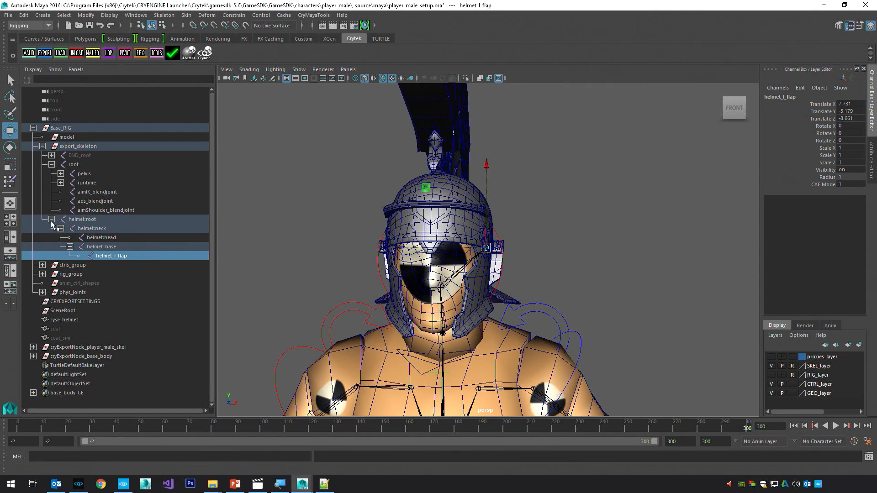
pyautogui.click(160, 247)
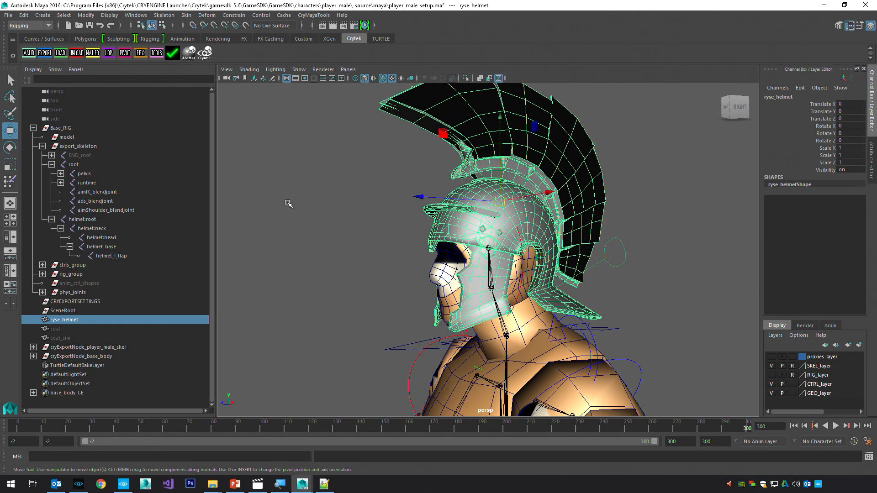
pyautogui.click(332, 199)
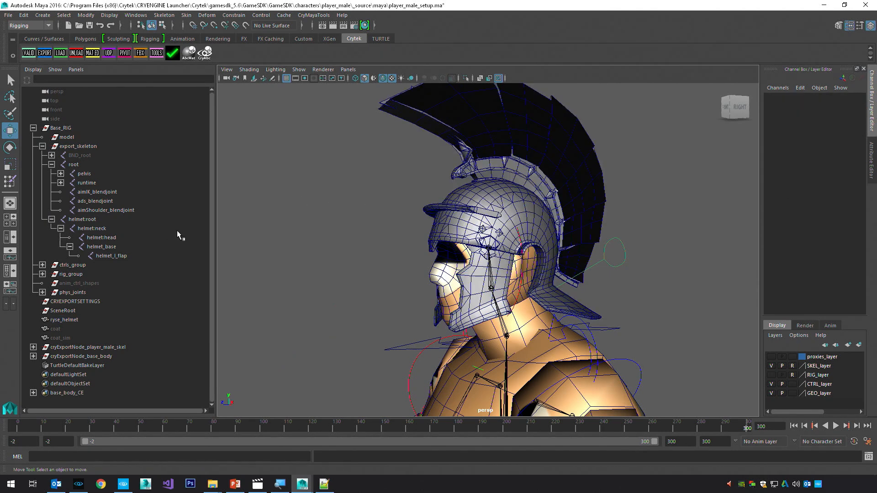
# Select helmet_base, helmet_l_flap and the ryse_helmet mesh, and bind the mesh's skin to the helmet joints.
pyautogui.click(109, 245)
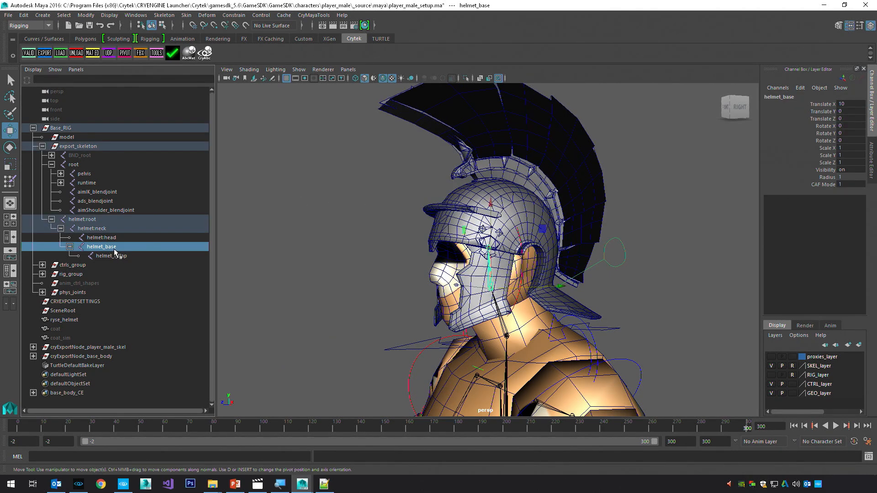
pyautogui.keyDown('ctrl'); pyautogui.click(117, 255); pyautogui.keyUp('ctrl')
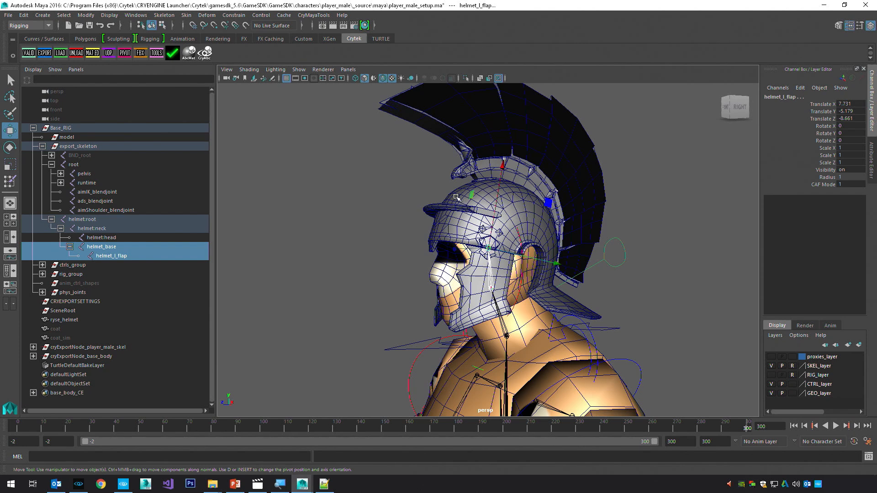
pyautogui.keyDown('shift'); pyautogui.click(458, 195); pyautogui.keyUp('shift')
pyautogui.click(191, 17)
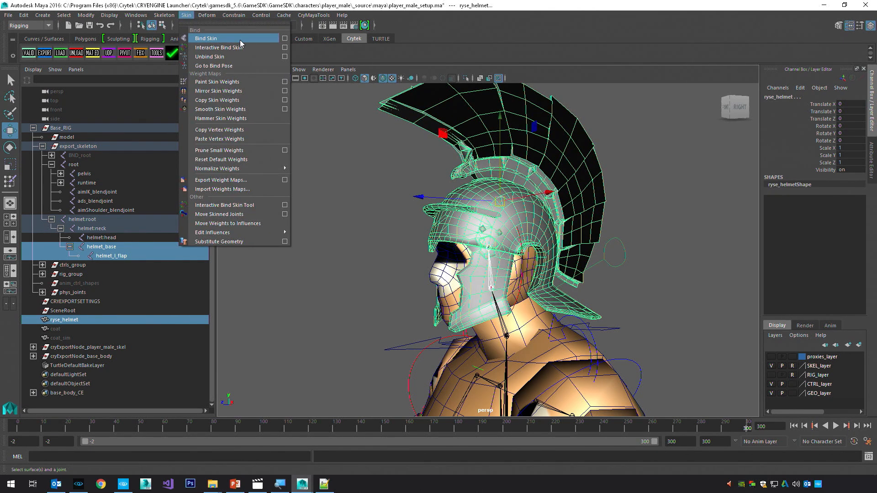
pyautogui.click(259, 39)
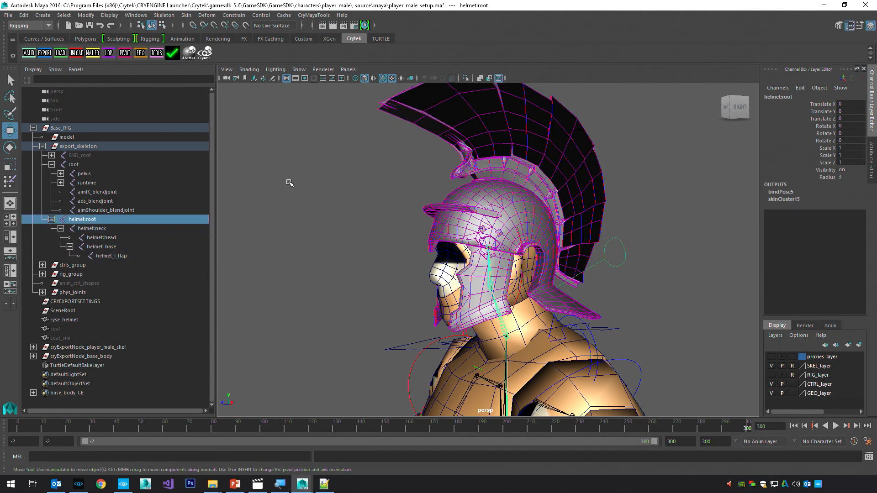
# Inspect the ryse_helmet skin weights for the helmet:head and helmet_base influences with the Paint Skin Weights tool.
pyautogui.moveTo(490, 190); pyautogui.dragTo(453, 171, button='right')
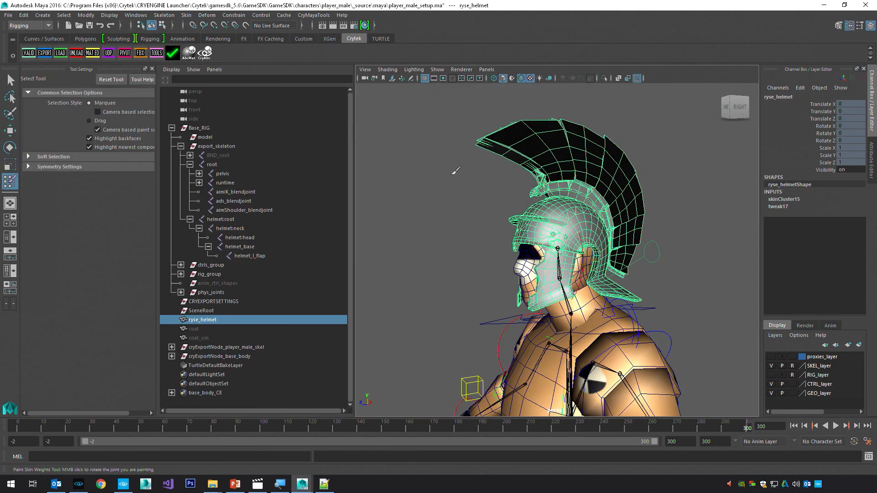
pyautogui.click(101, 156)
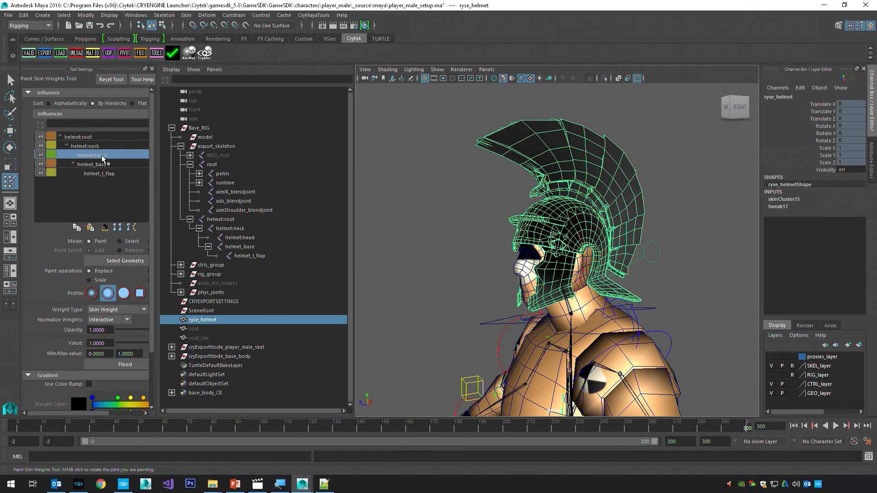
pyautogui.click(103, 164)
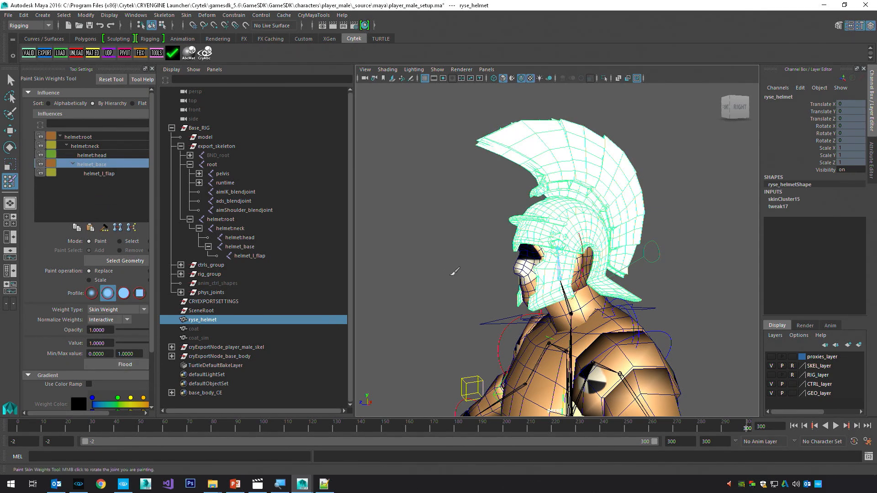
pyautogui.keyDown('alt'); pyautogui.moveTo(449, 275); pyautogui.dragTo(469, 273); pyautogui.keyUp('alt')
# Rotate the helmet_base joint to test the helmet's skin binding and undo the rotation.
pyautogui.press('e')
pyautogui.click(469, 273)
pyautogui.click(259, 245)
pyautogui.keyDown('alt'); pyautogui.moveTo(486, 242); pyautogui.dragTo(566, 253); pyautogui.keyUp('alt')
pyautogui.moveTo(578, 213); pyautogui.dragTo(608, 254)
pyautogui.hotkey('ctrl', 'z')
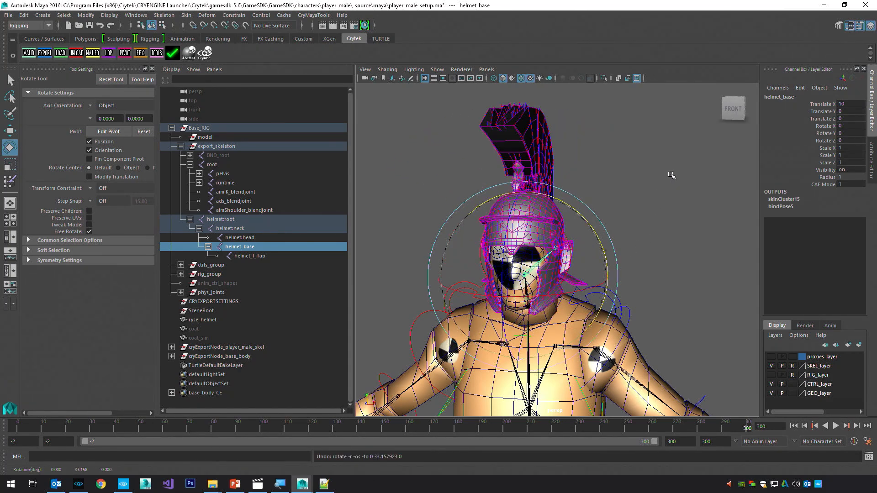
# Parent-constrain the helmet:neck joint to the body skeleton's neck joint with Maintain offset on.
pyautogui.click(668, 173)
pyautogui.keyDown('shift'); pyautogui.click(199, 175); pyautogui.keyUp('shift')
pyautogui.click(236, 210)
pyautogui.click(236, 219)
pyautogui.click(258, 228)
pyautogui.scroll(-8, 262, 269)
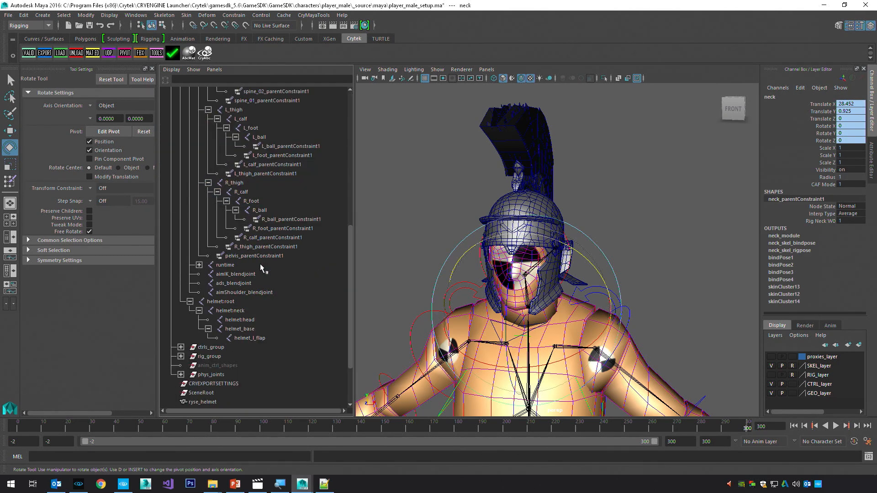
pyautogui.keyDown('ctrl'); pyautogui.click(230, 310); pyautogui.keyUp('ctrl')
pyautogui.click(234, 15)
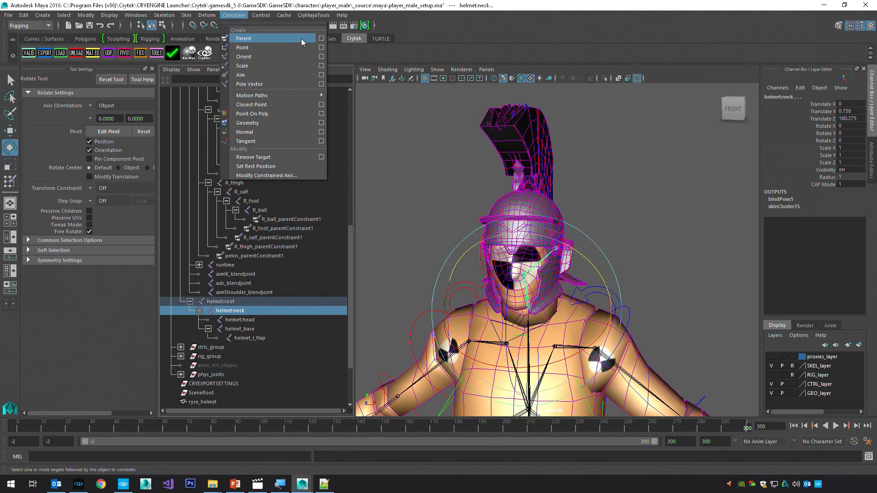
pyautogui.click(322, 39)
pyautogui.click(418, 322)
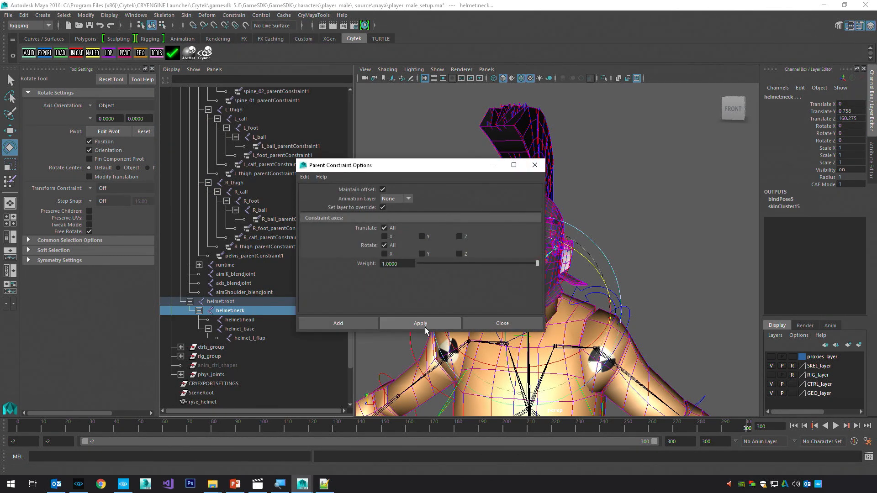
# Parent-constrain the helmet:head joint to the body skeleton's head joint with Maintain offset on.
pyautogui.scroll(8, 275, 277)
pyautogui.click(276, 167)
pyautogui.scroll(-10, 266, 295)
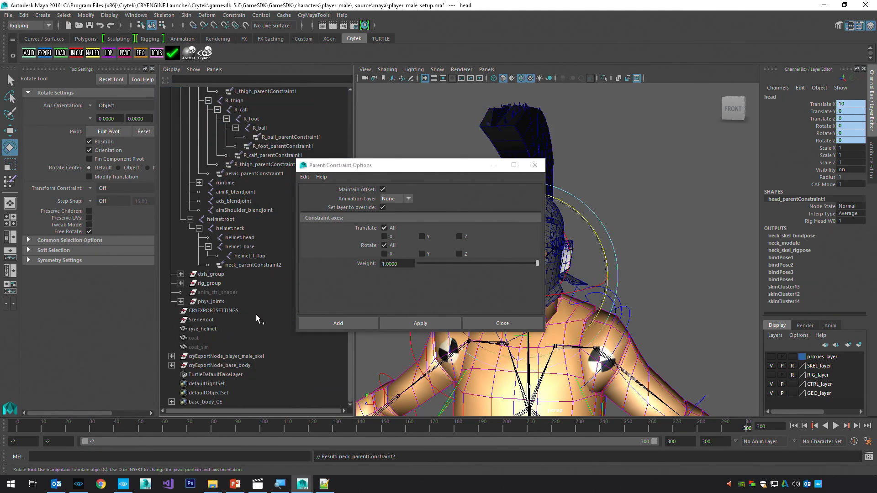
pyautogui.keyDown('ctrl'); pyautogui.click(240, 237); pyautogui.keyUp('ctrl')
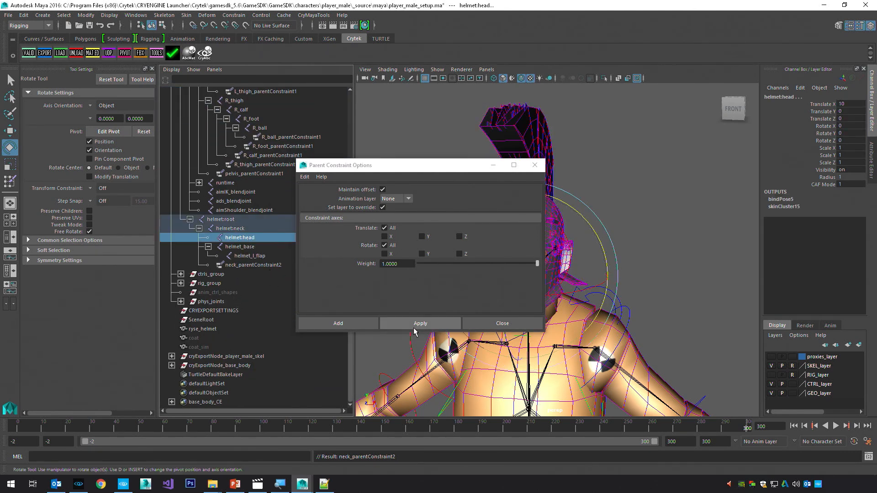
pyautogui.click(420, 323)
pyautogui.click(535, 165)
# Rotate head_ctrl to test that the helmet follows the player's head, and undo the rotation.
pyautogui.click(640, 229)
pyautogui.keyDown('alt'); pyautogui.moveTo(548, 297); pyautogui.dragTo(588, 297); pyautogui.keyUp('alt')
pyautogui.click(587, 297)
pyautogui.scroll(3, 588, 297)
pyautogui.moveTo(538, 183); pyautogui.dragTo(512, 145)
pyautogui.hotkey('ctrl', 'z')
pyautogui.hotkey('ctrl', 'z')
pyautogui.hotkey('ctrl', 'z')
pyautogui.hotkey('ctrl', 'z')
pyautogui.hotkey('ctrl', 'z')
pyautogui.hotkey('ctrl', 'z')
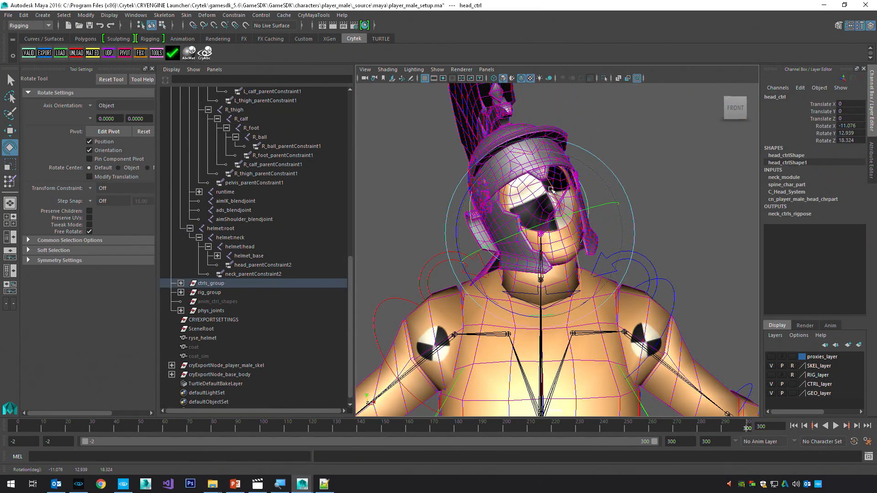
# Examine the helmet's left cheek flap up close and select the helmet_l_flap joint under helmet_base.
pyautogui.click(599, 174)
pyautogui.keyDown('alt'); pyautogui.moveTo(598, 174); pyautogui.dragTo(537, 223); pyautogui.keyUp('alt')
pyautogui.scroll(5, 537, 224)
pyautogui.scroll(-2, 537, 223)
pyautogui.scroll(-4, 476, 156)
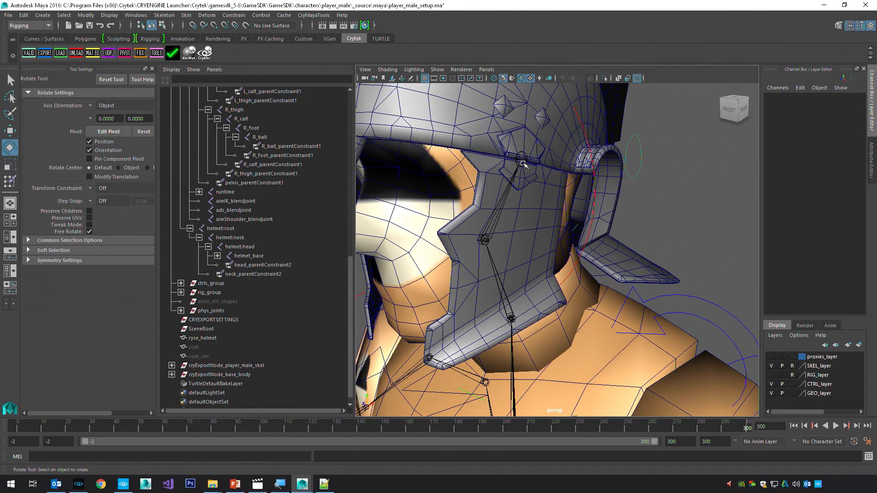
pyautogui.click(523, 178)
pyautogui.keyDown('alt'); pyautogui.moveTo(523, 178); pyautogui.dragTo(457, 205); pyautogui.keyUp('alt')
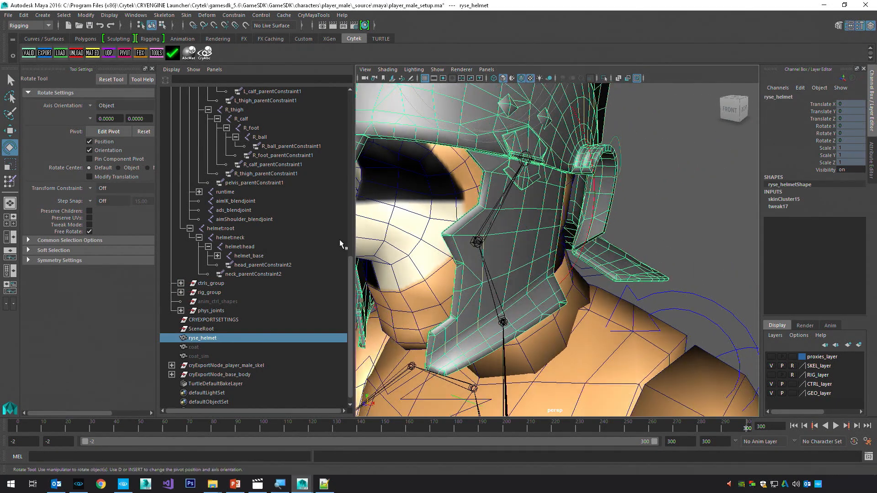
pyautogui.click(217, 256)
pyautogui.click(256, 266)
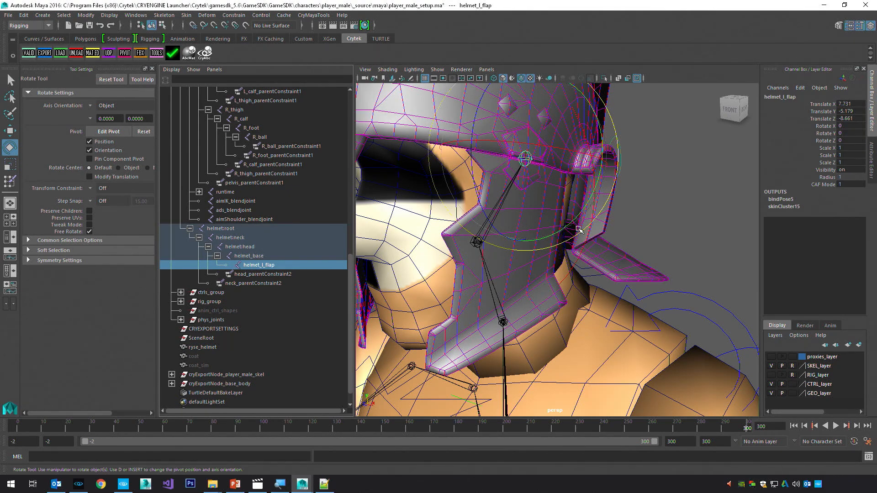
# Select the faces of the left cheek flap and its attached pieces on ryse_helmet and isolate them.
pyautogui.scroll(-2, 568, 212)
pyautogui.scroll(-3, 548, 201)
pyautogui.moveTo(548, 201)
pyautogui.keyDown('alt'); pyautogui.mouseDown()
pyautogui.moveTo(554, 260)
pyautogui.moveTo(648, 196)
pyautogui.mouseUp(); pyautogui.keyUp('alt')
pyautogui.click(558, 237)
pyautogui.moveTo(541, 229)
pyautogui.mouseDown(button='right')
pyautogui.moveTo(518, 210)
pyautogui.moveTo(541, 255)
pyautogui.mouseUp(button='right')
pyautogui.click(549, 246)
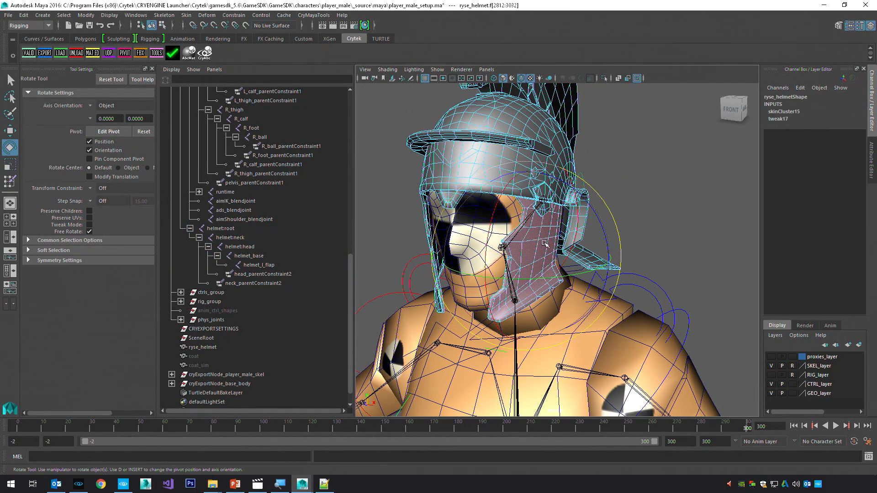
pyautogui.press('f')
pyautogui.press('q')
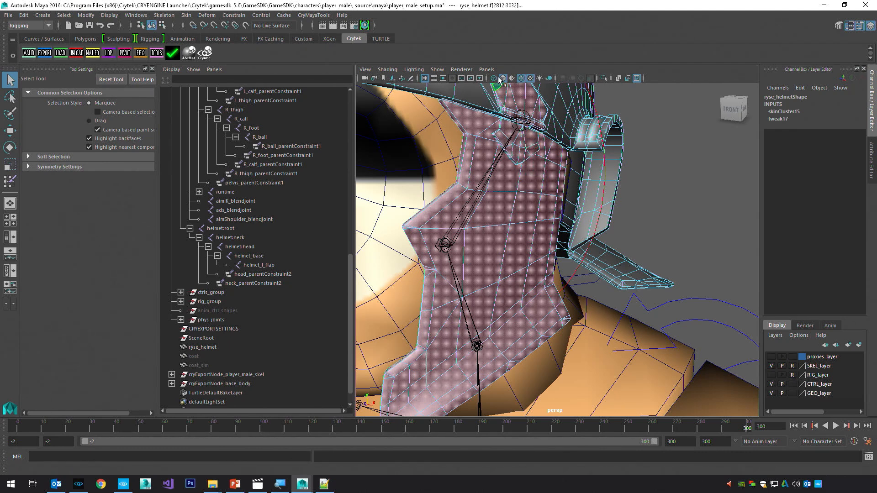
pyautogui.click(604, 78)
# Select only the connected faces of the cheek flap's main plate and isolate them without the small attached ornaments.
pyautogui.keyDown('alt'); pyautogui.moveTo(624, 230); pyautogui.dragTo(638, 221); pyautogui.keyUp('alt')
pyautogui.click(630, 222)
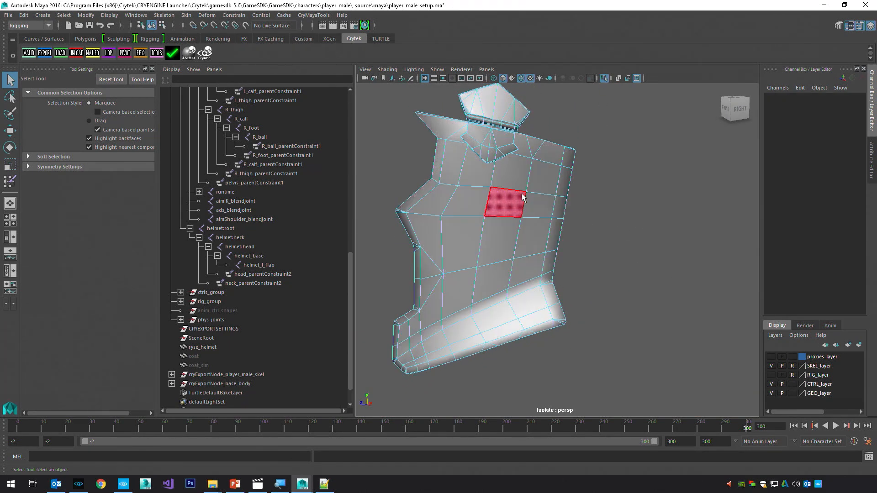
pyautogui.click(467, 228)
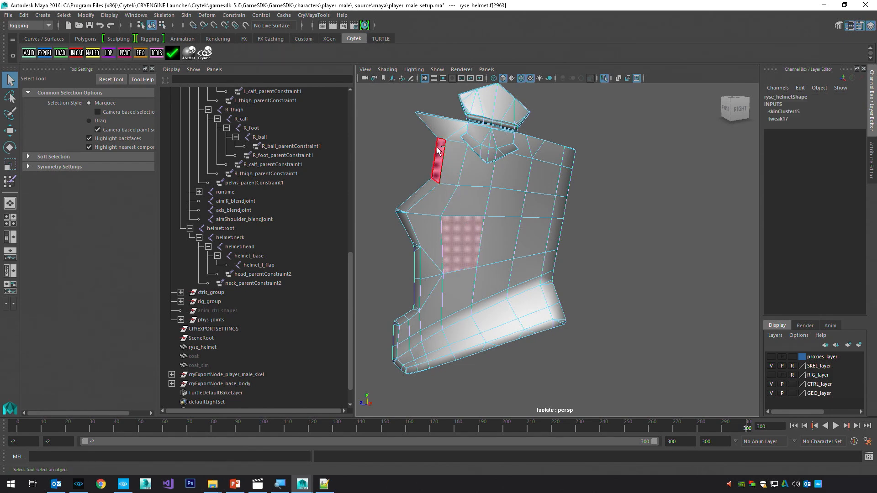
pyautogui.doubleClick(479, 211)
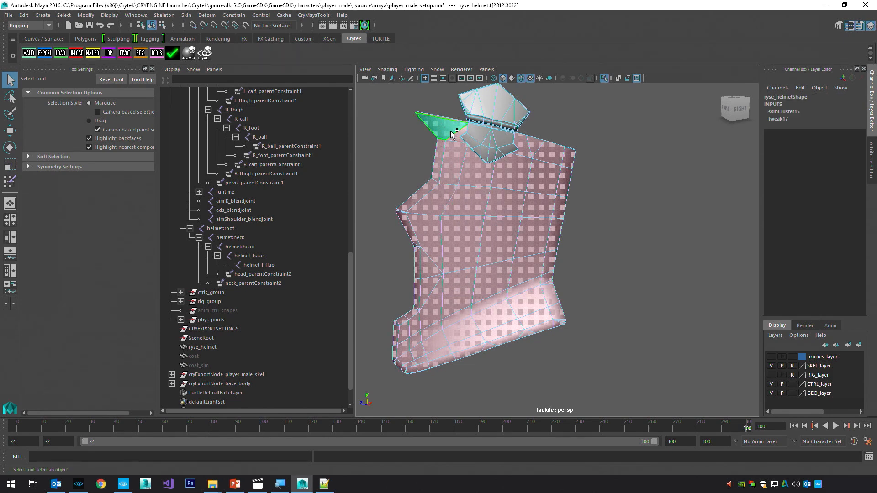
pyautogui.click(603, 78)
pyautogui.click(604, 78)
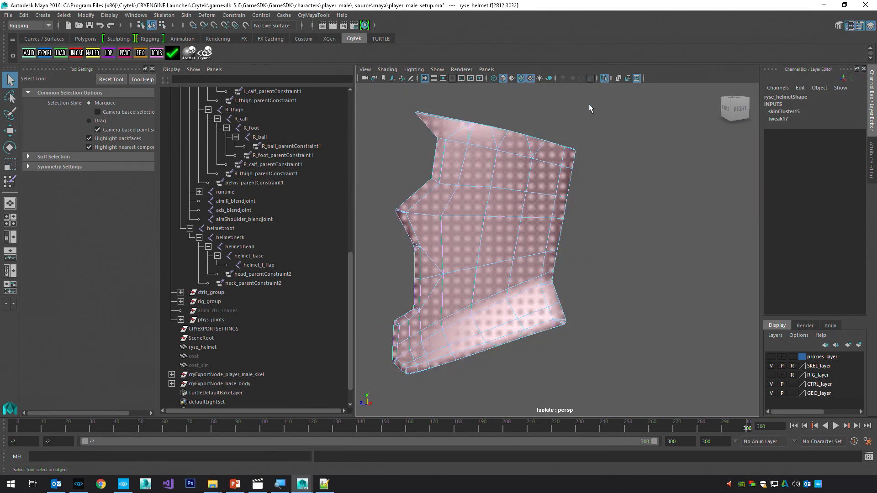
# Flood the isolated flap's skin weights for the helmet_l_flap influence with value 1, and show the full scene again.
pyautogui.click(618, 183)
pyautogui.moveTo(545, 176); pyautogui.dragTo(495, 158, button='right')
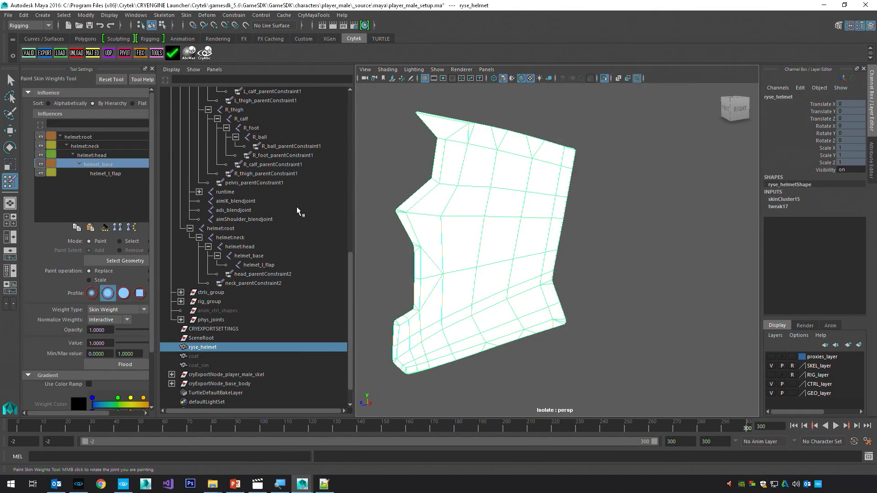
pyautogui.click(95, 173)
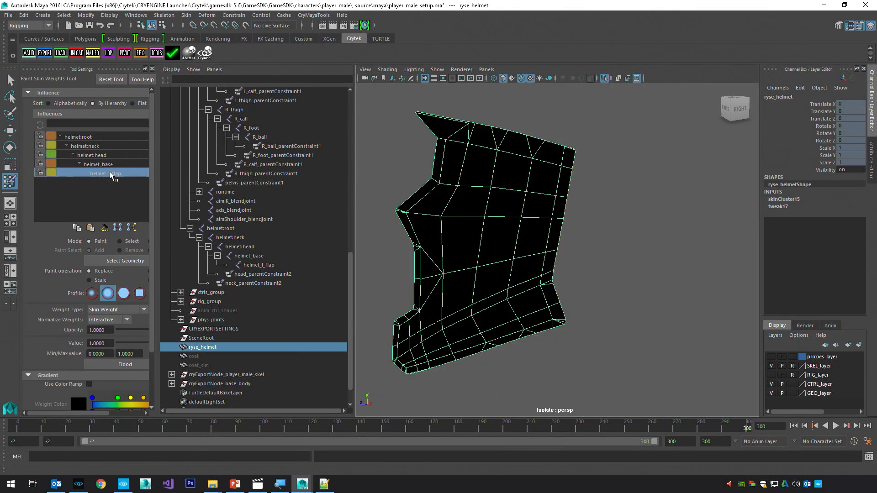
pyautogui.click(125, 364)
pyautogui.press('q')
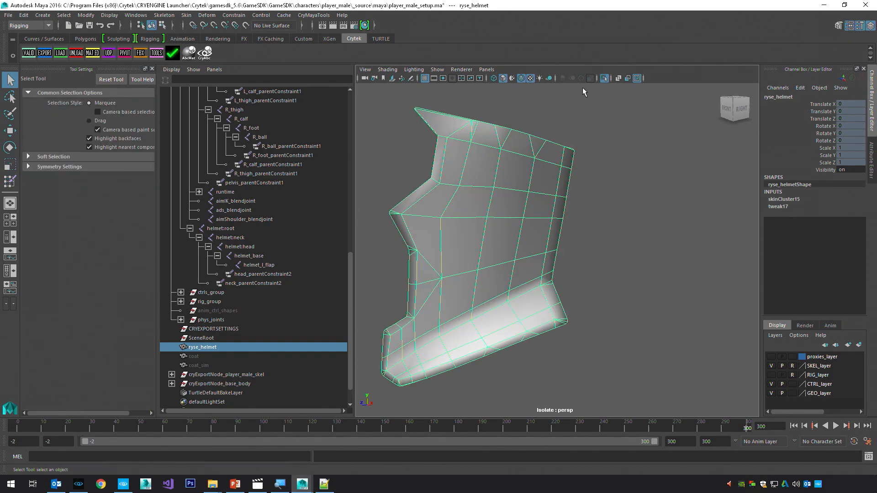
pyautogui.click(604, 78)
# Rotate the helmet_l_flap joint about -20.2 degrees in Y to test the flap's weights, and undo the rotation.
pyautogui.keyDown('alt'); pyautogui.moveTo(524, 217); pyautogui.dragTo(522, 118); pyautogui.keyUp('alt')
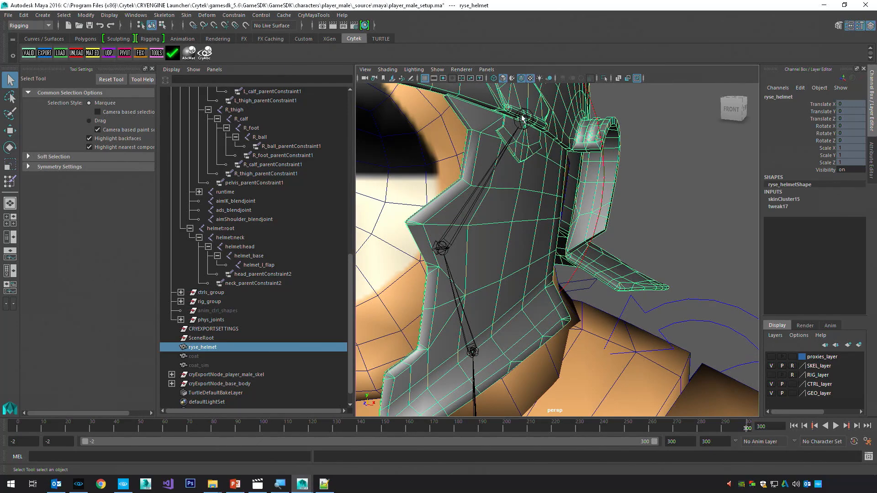
pyautogui.click(259, 265)
pyautogui.press('e')
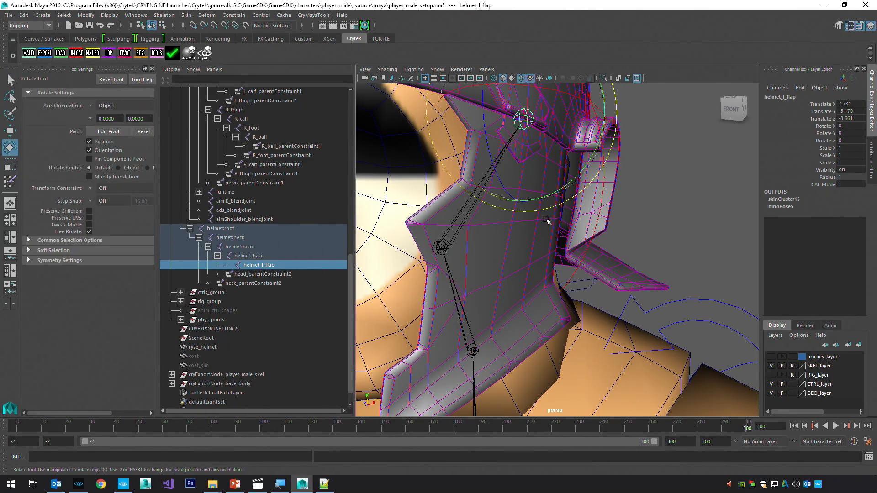
pyautogui.scroll(-3, 550, 221)
pyautogui.moveTo(597, 240); pyautogui.dragTo(604, 215)
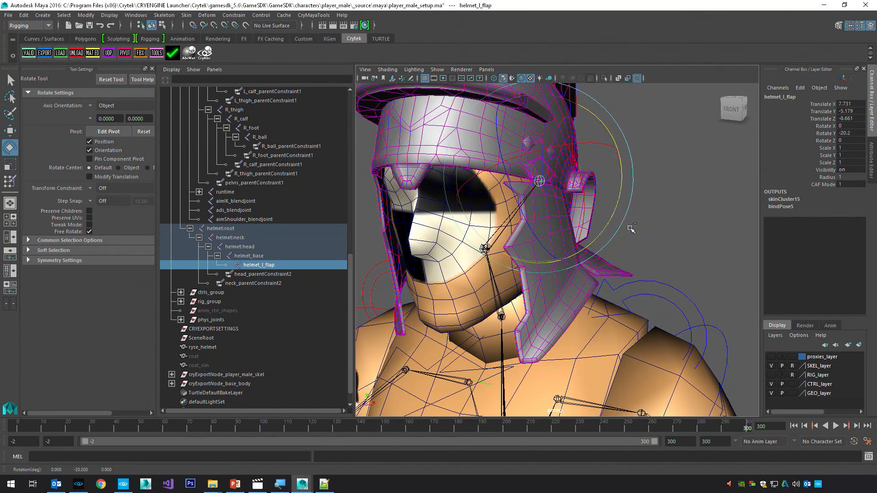
pyautogui.hotkey('ctrl', 'z')
pyautogui.click(714, 207)
# Create a CryExportNode named ryse_helmet from the helmet mesh with file type Character Skin (.SKIN).
pyautogui.click(733, 109)
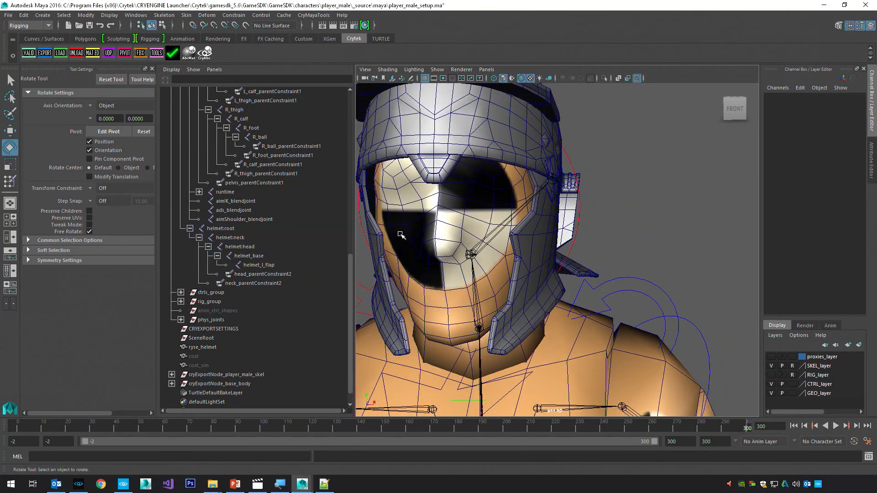
pyautogui.scroll(-3, 399, 221)
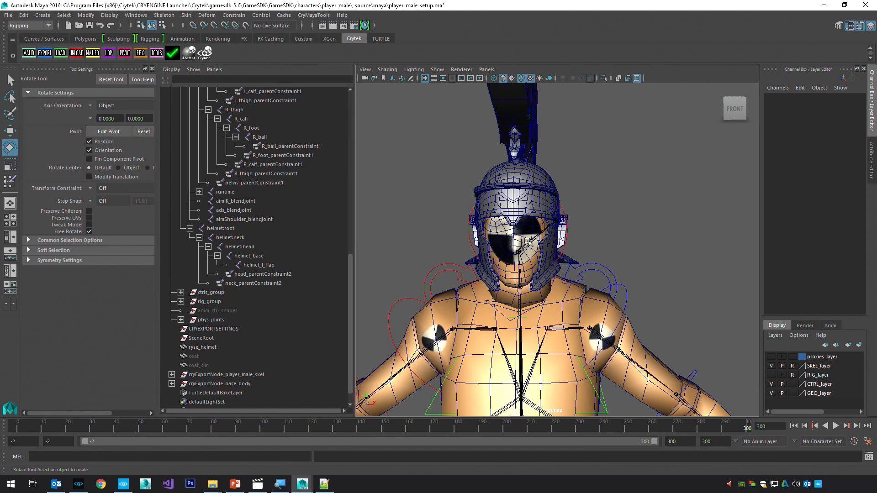
pyautogui.click(542, 176)
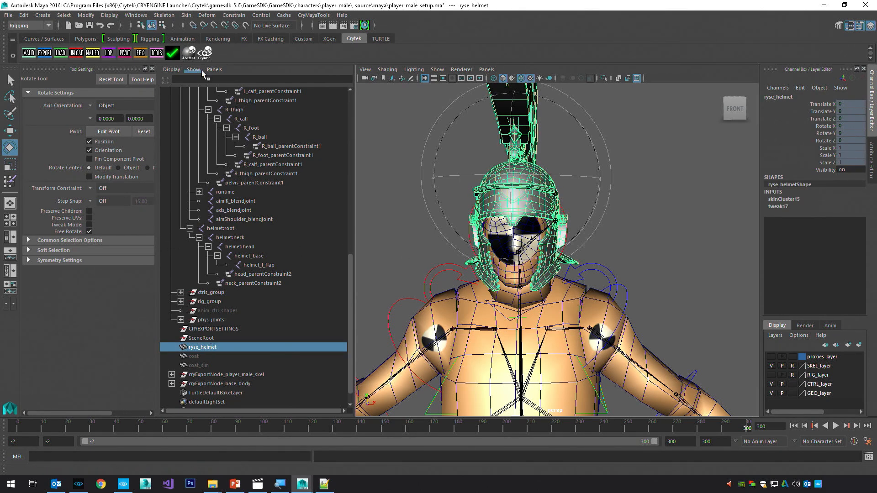
pyautogui.click(157, 53)
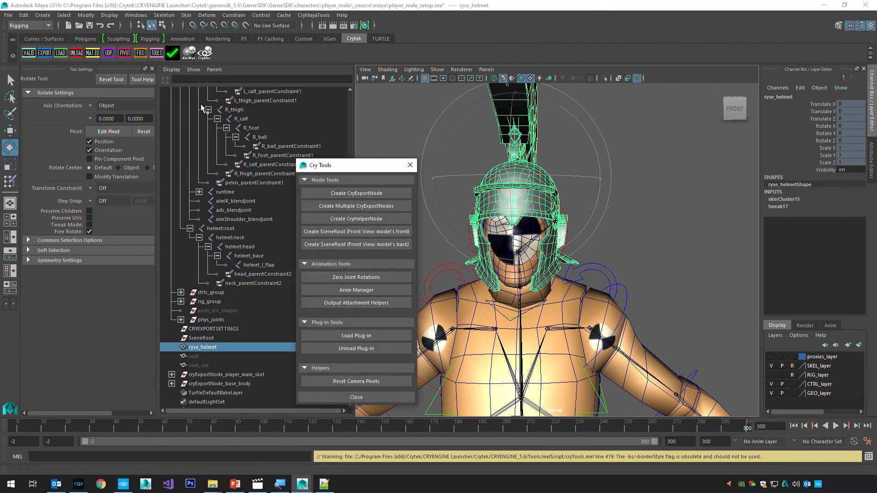
pyautogui.click(373, 193)
pyautogui.click(379, 200)
pyautogui.click(389, 236)
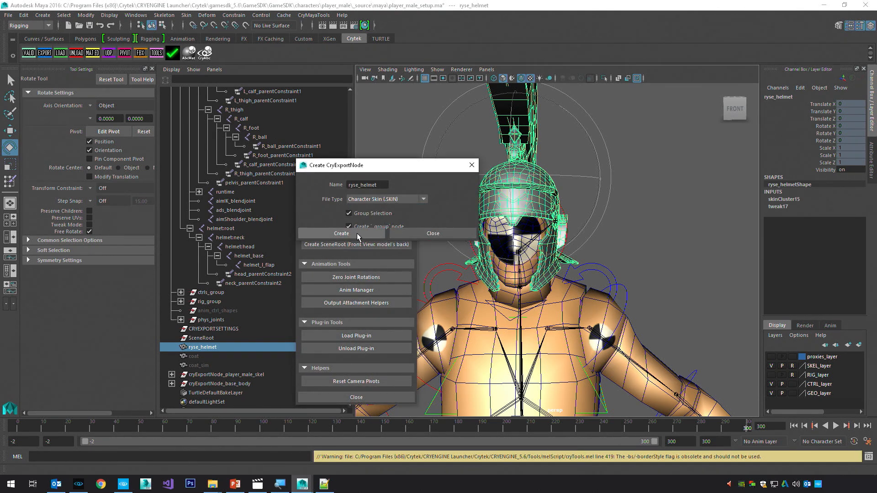
pyautogui.click(378, 239)
pyautogui.click(407, 166)
pyautogui.click(297, 292)
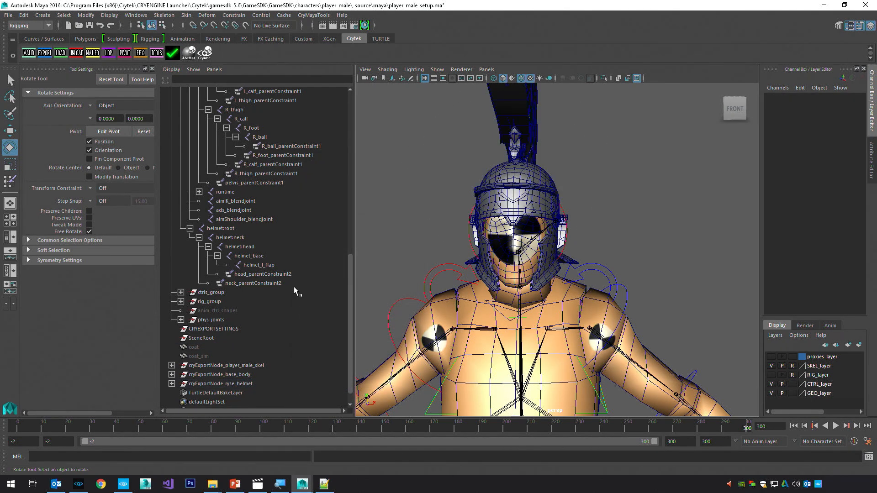
# Set the Crytek exporter's geometry path to the characters\player_male folder and select cryExportNode_ryse_helmet.
pyautogui.click(152, 69)
pyautogui.click(44, 53)
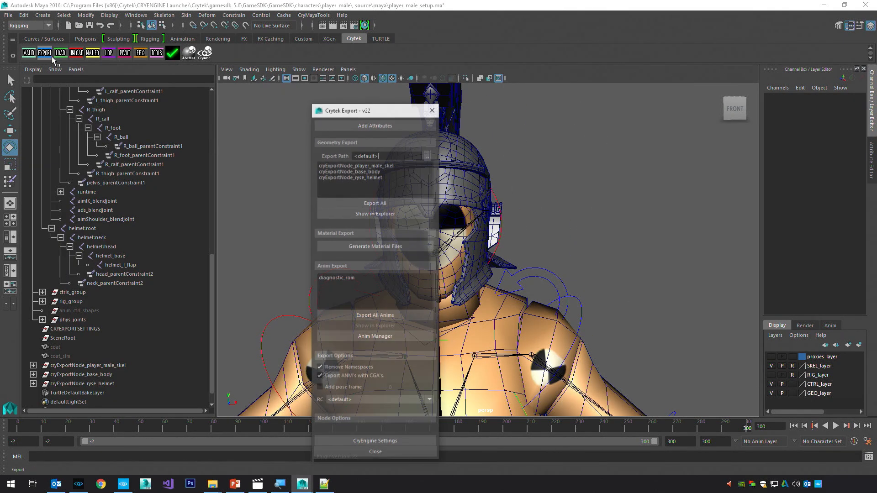
pyautogui.click(427, 155)
pyautogui.click(593, 114)
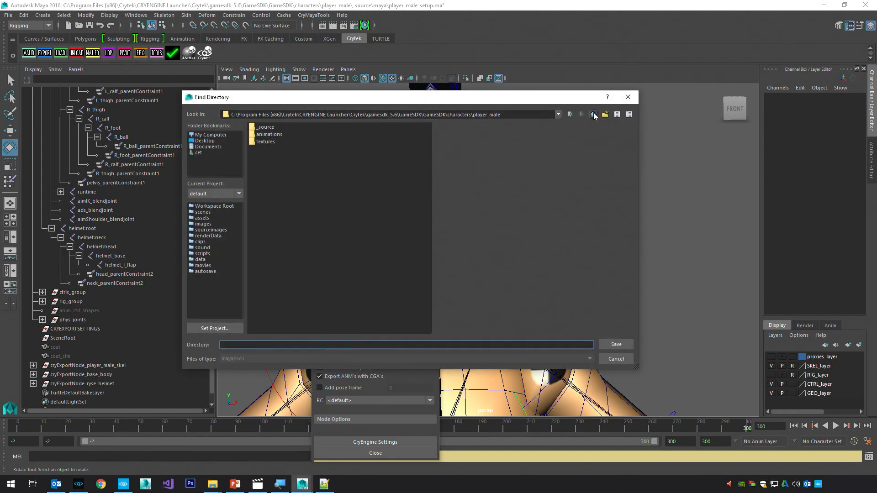
pyautogui.click(631, 344)
pyautogui.click(363, 178)
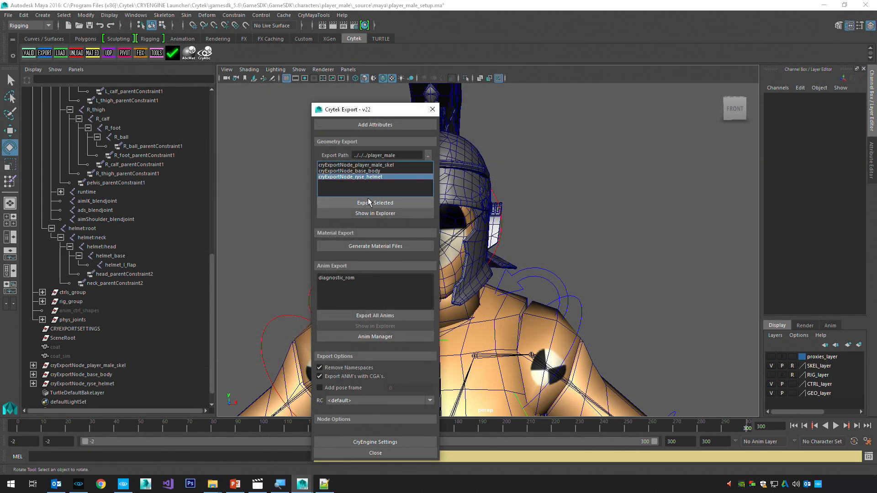
# Try to export cryExportNode_ryse_helmet and dismiss the validation windows.
pyautogui.click(370, 203)
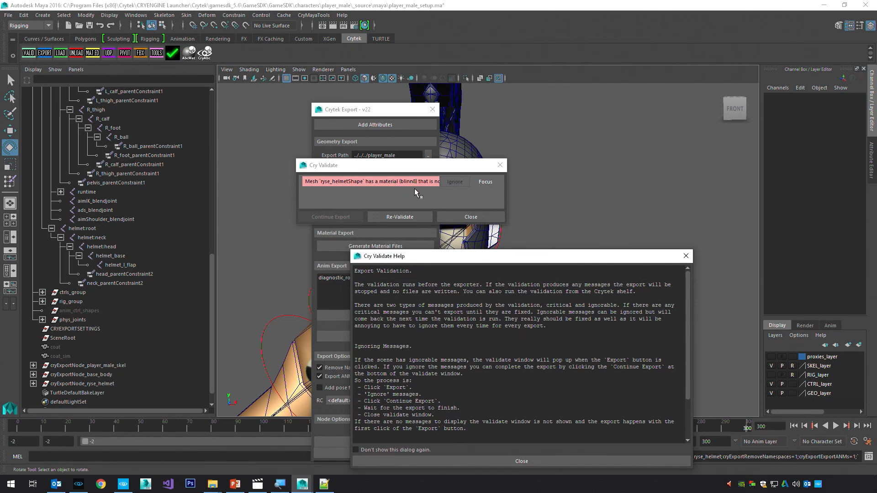
pyautogui.click(685, 256)
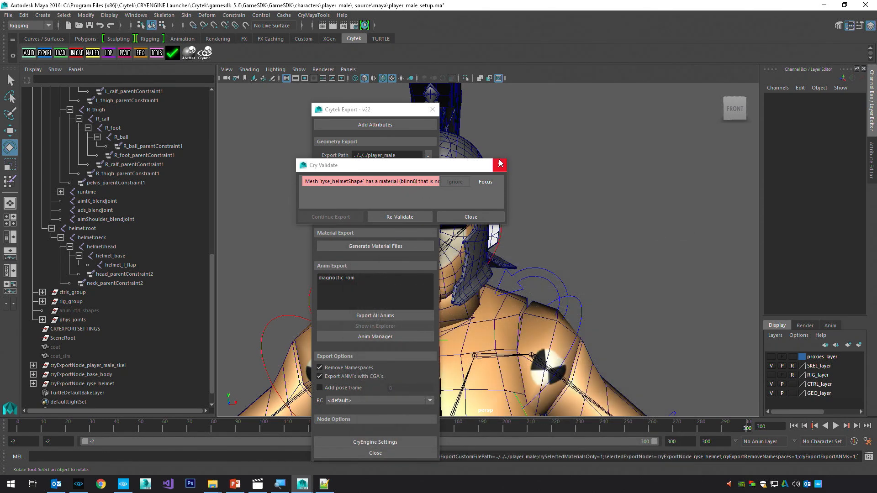
pyautogui.click(499, 164)
# Add the shader of the ryse_helmet mesh to the base_body_CE material group.
pyautogui.click(92, 52)
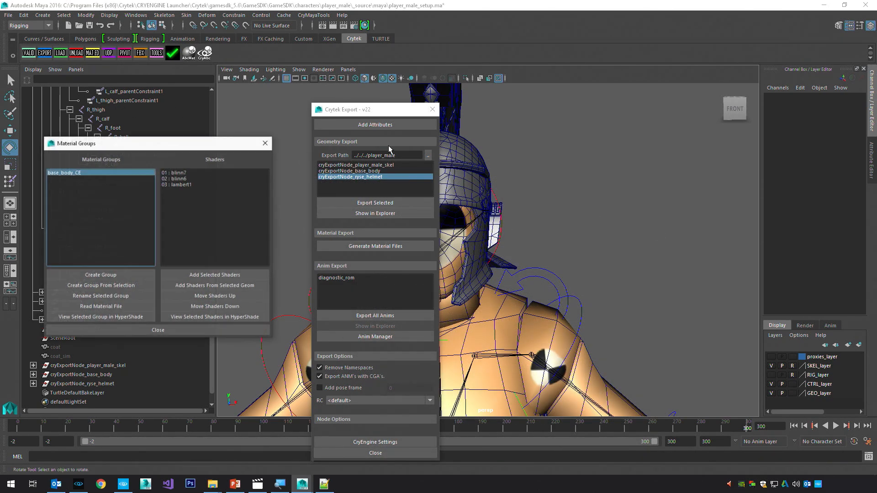
pyautogui.click(495, 180)
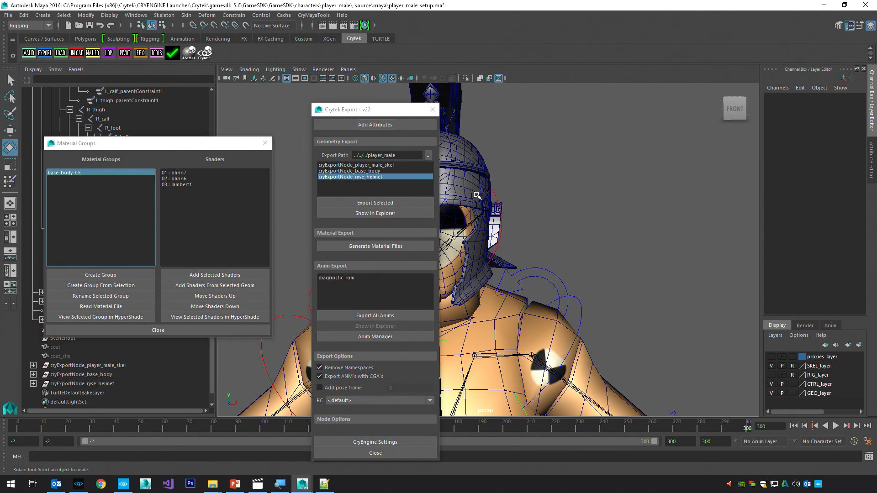
pyautogui.click(210, 287)
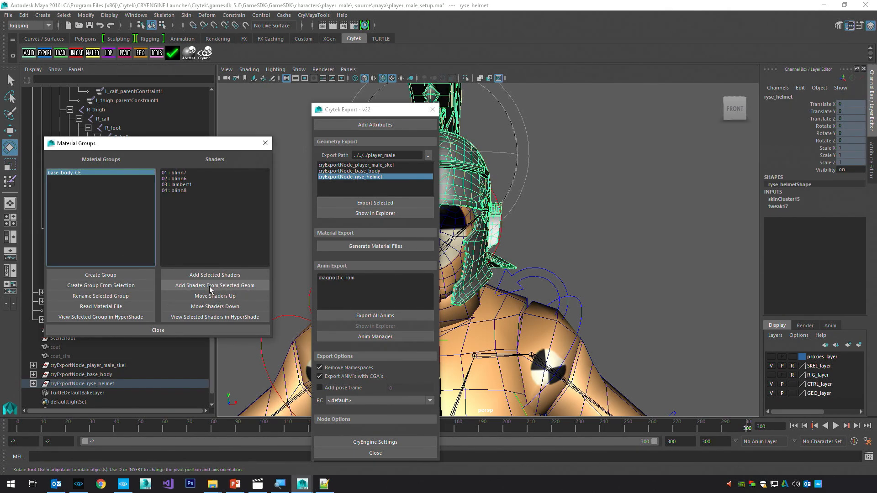
pyautogui.click(266, 143)
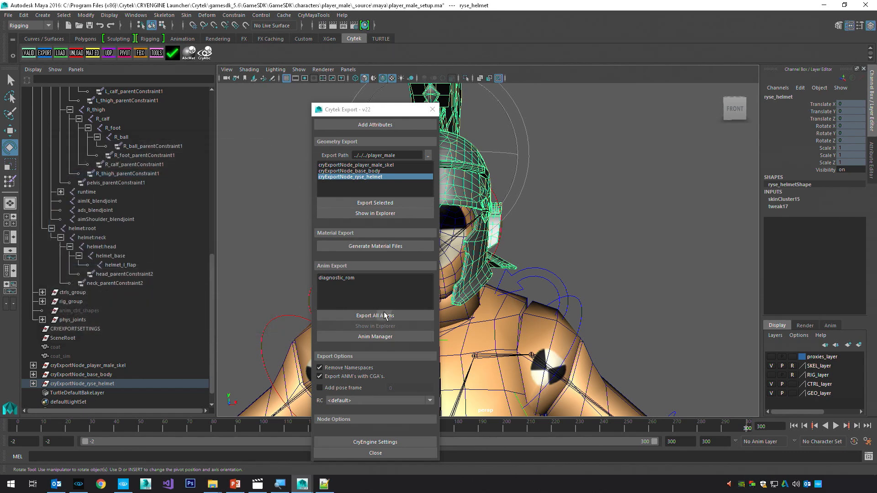
# Export the selected cryExportNode_ryse_helmet and switch to CRYENGINE Sandbox.
pyautogui.click(374, 202)
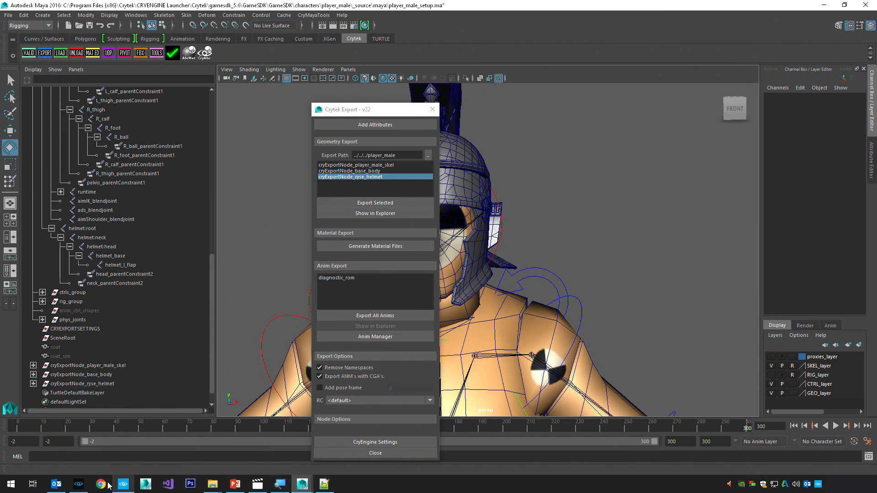
pyautogui.click(79, 484)
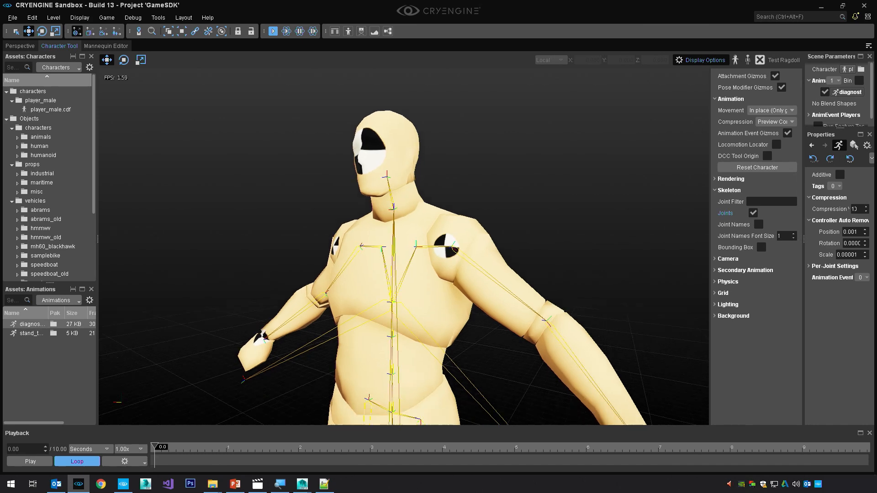
# Hide the display options and open the properties of player_male.cdf, giving them more width.
pyautogui.click(706, 60)
pyautogui.scroll(5, 545, 272)
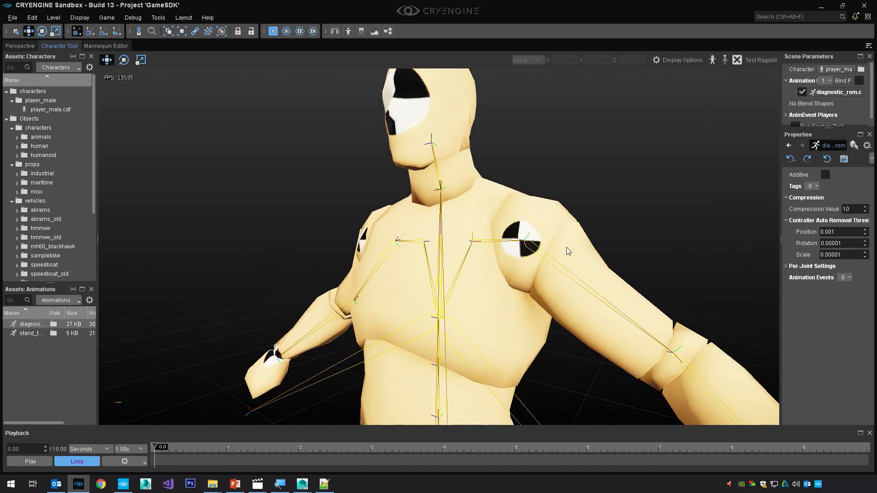
pyautogui.scroll(-3, 450, 118)
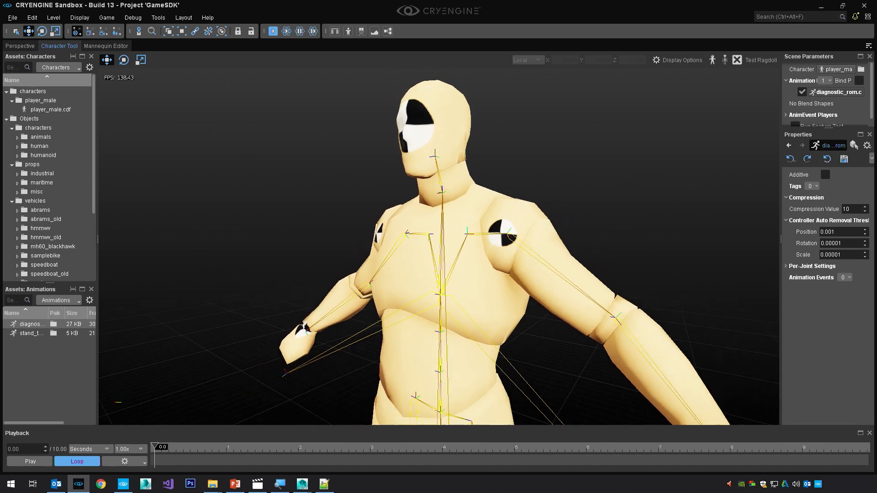
pyautogui.click(50, 110)
pyautogui.moveTo(780, 203); pyautogui.dragTo(693, 202)
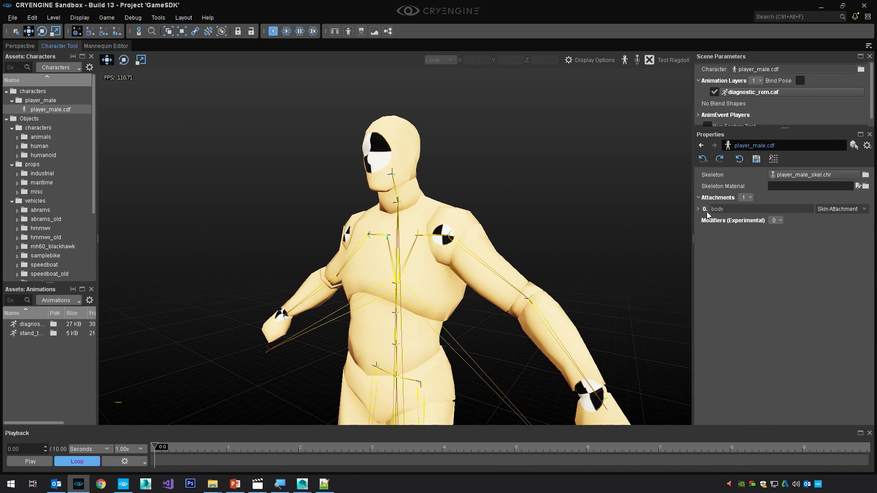
# Insert a new attachment before body, name it helmet and set its type to Skin Attachment.
pyautogui.rightClick(705, 212)
pyautogui.click(710, 213)
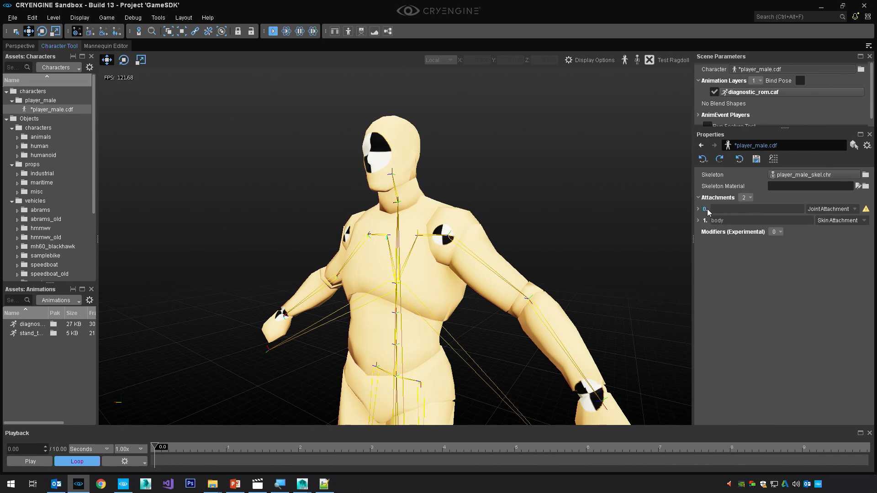
pyautogui.click(697, 209)
pyautogui.click(774, 221)
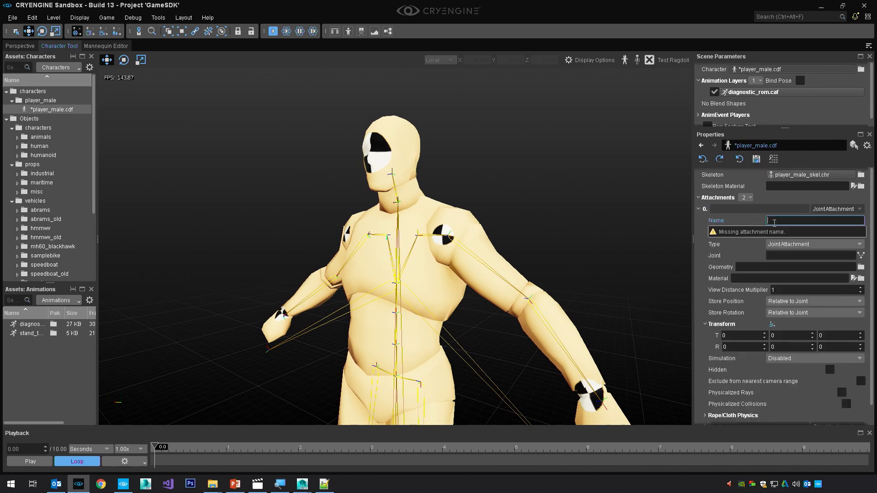
pyautogui.write('helmet')
pyautogui.press('Return')
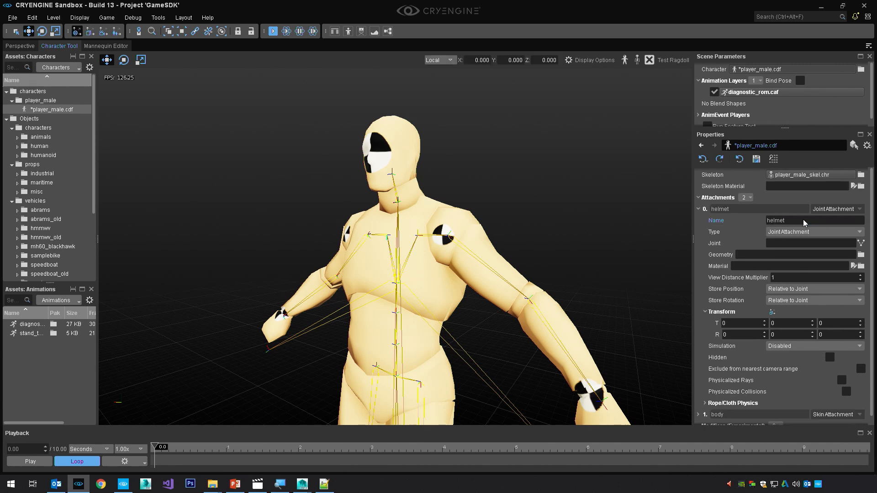
pyautogui.click(800, 231)
pyautogui.click(795, 254)
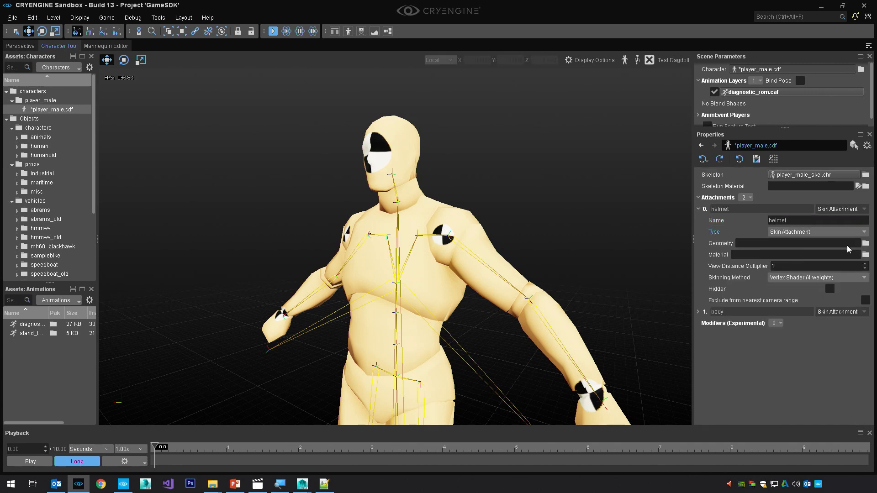
# Assign characters/player_male/ryse_helmet.skin as the geometry of the helmet attachment and check it on the character.
pyautogui.click(864, 243)
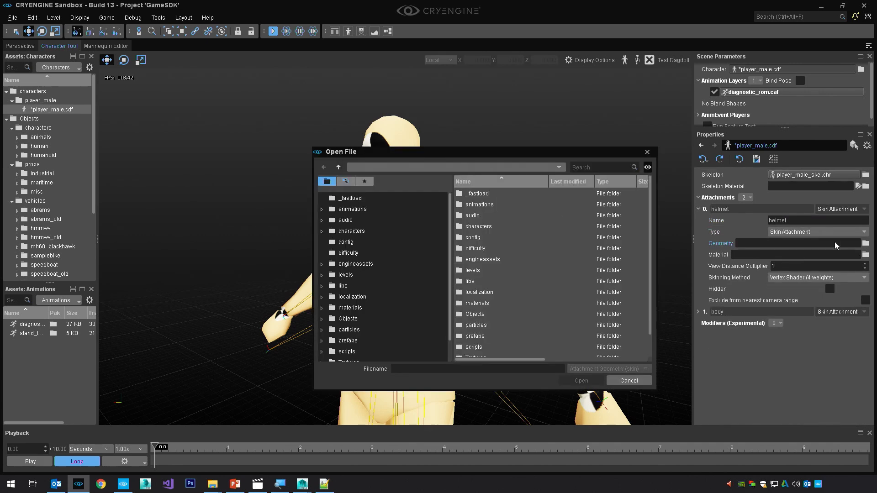
pyautogui.doubleClick(487, 227)
pyautogui.doubleClick(481, 195)
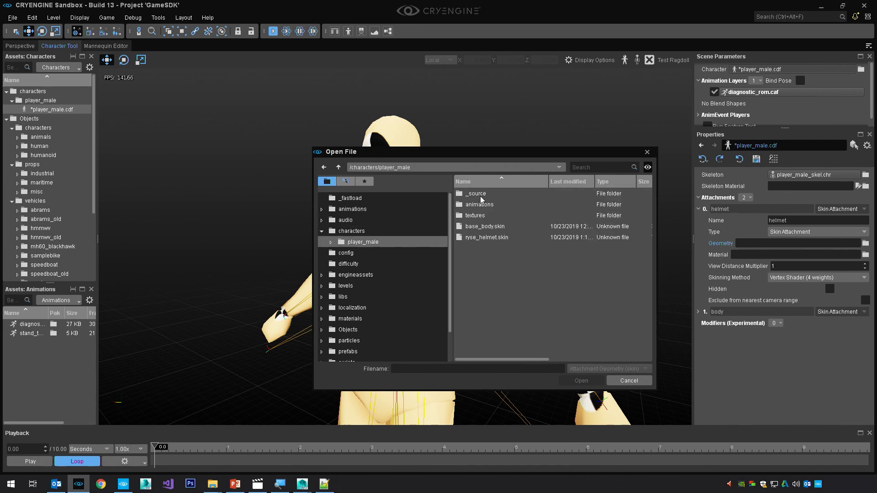
pyautogui.doubleClick(486, 237)
pyautogui.scroll(10, 490, 178)
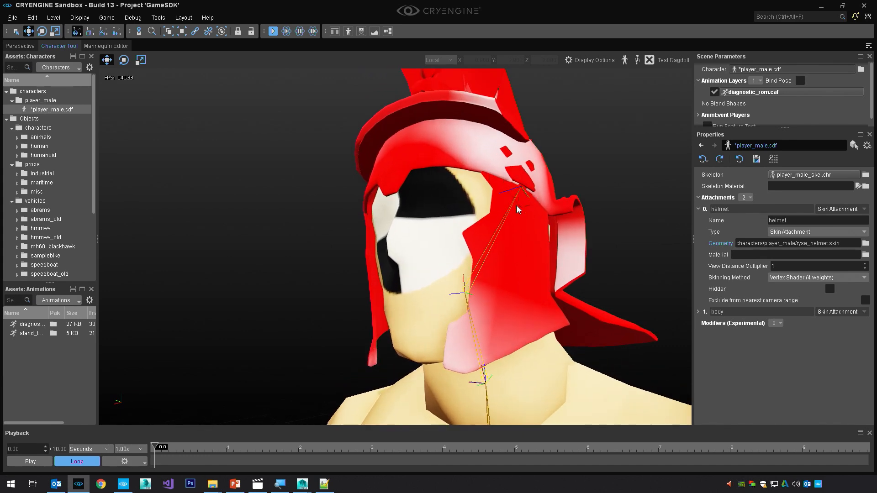
pyautogui.scroll(-10, 520, 228)
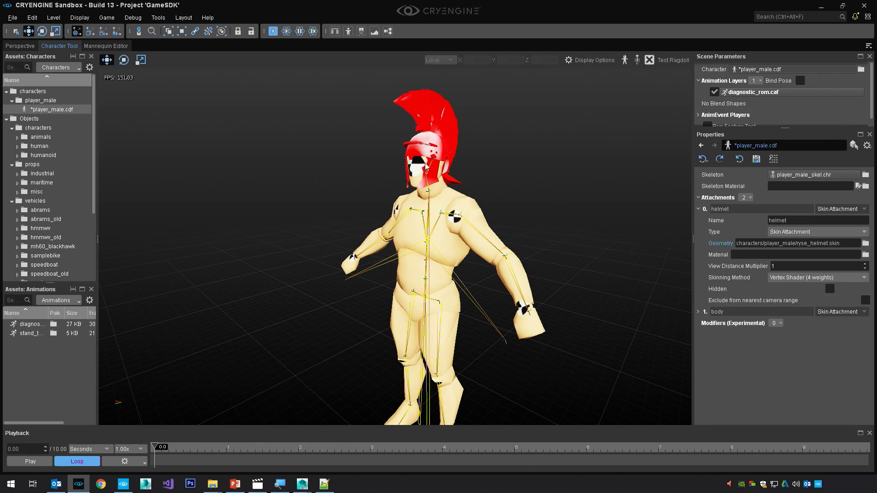
# Assign the material materials/generic/fabric/leather.mtl to the helmet attachment.
pyautogui.click(866, 254)
pyautogui.doubleClick(479, 283)
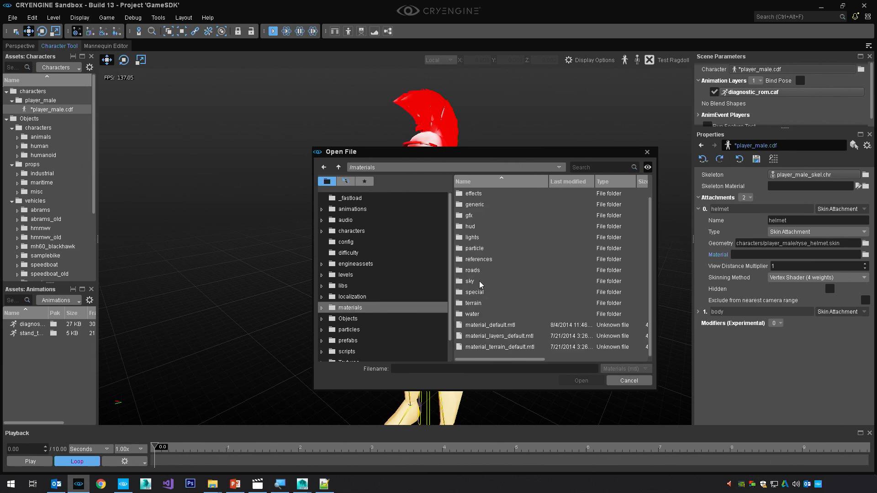
pyautogui.doubleClick(474, 204)
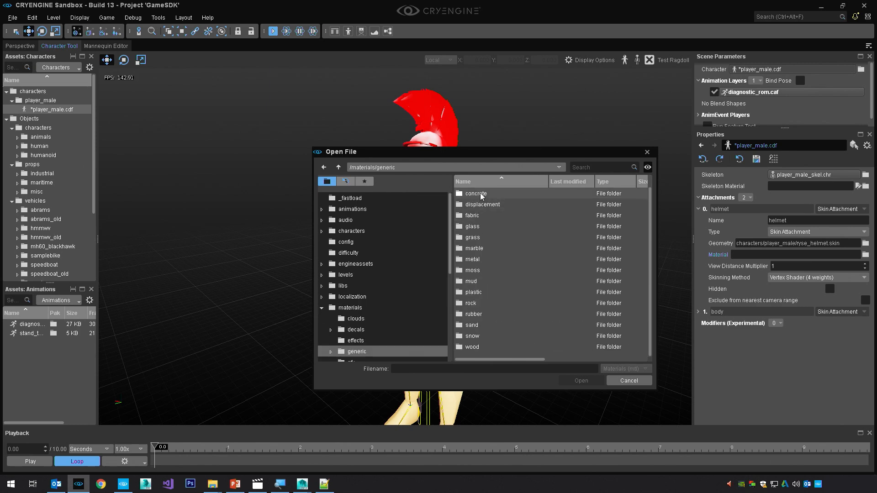
pyautogui.doubleClick(480, 217)
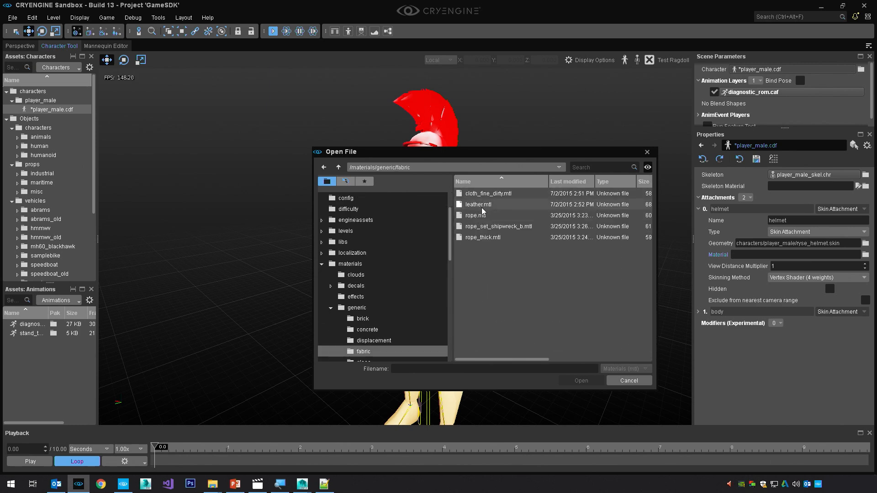
pyautogui.doubleClick(479, 205)
pyautogui.scroll(5, 552, 158)
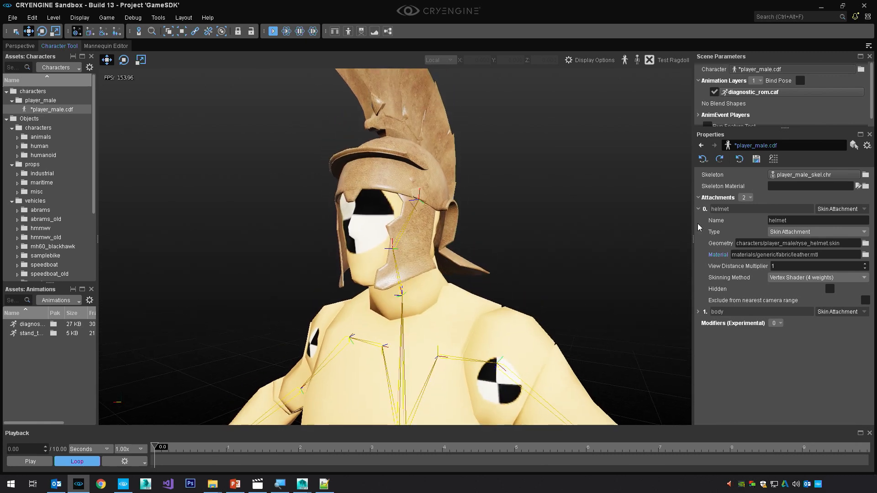
# Insert a new joint attachment before helmet and name it helmet_l_fl;ap_phys.
pyautogui.click(698, 209)
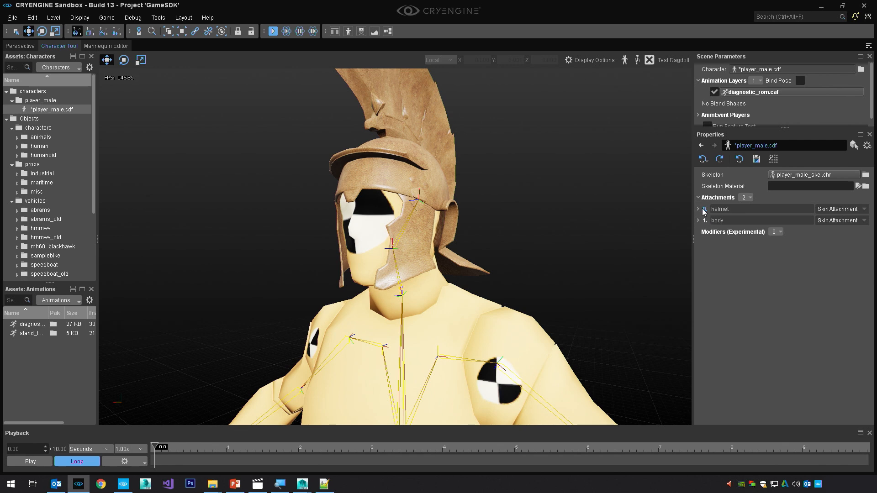
pyautogui.rightClick(704, 211)
pyautogui.click(724, 214)
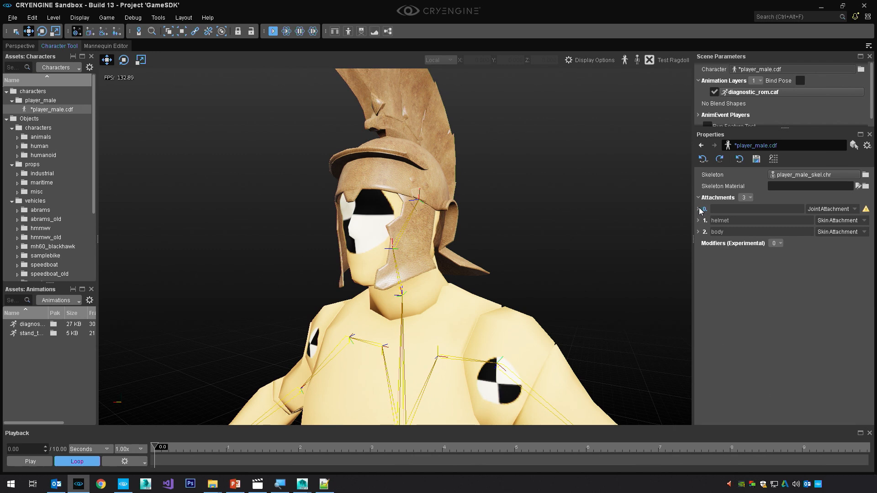
pyautogui.click(698, 209)
pyautogui.click(796, 221)
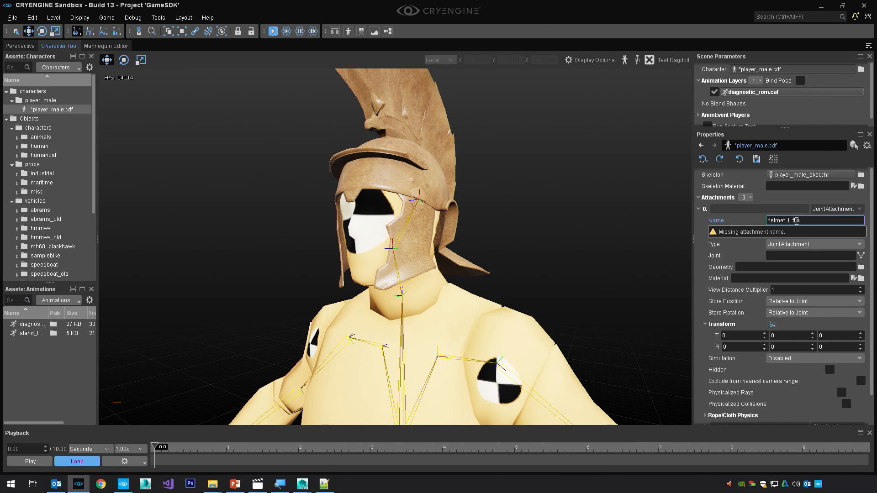
pyautogui.write('l_fl;ap_phys')
pyautogui.press('Return')
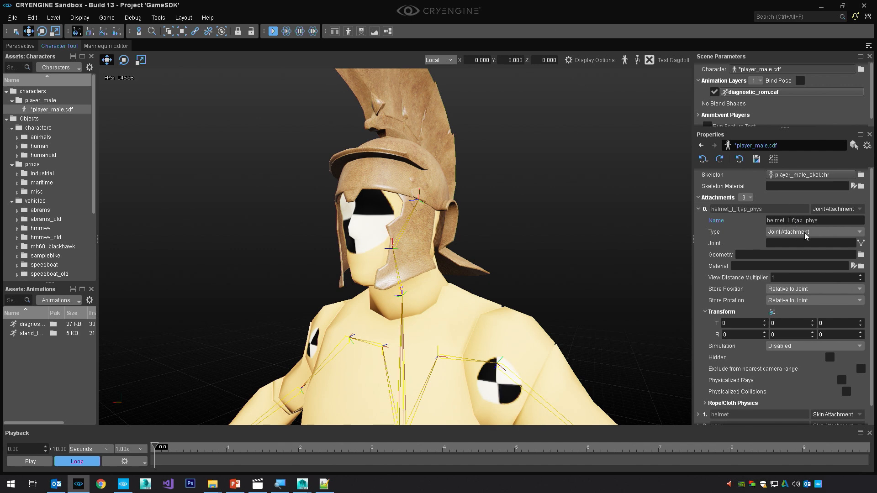
# Bind the helmet_l_fl;ap_phys attachment to the helmet_l_flap joint, filtering the joint list by "helm".
pyautogui.click(861, 243)
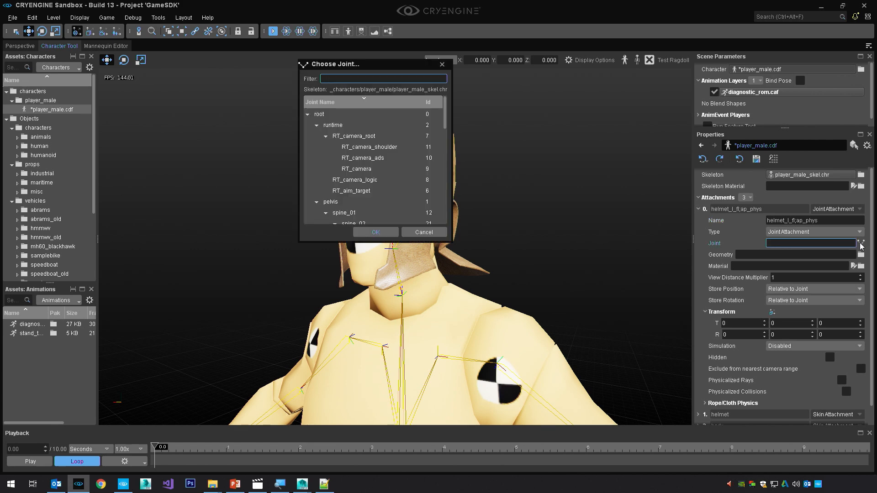
pyautogui.write('helm')
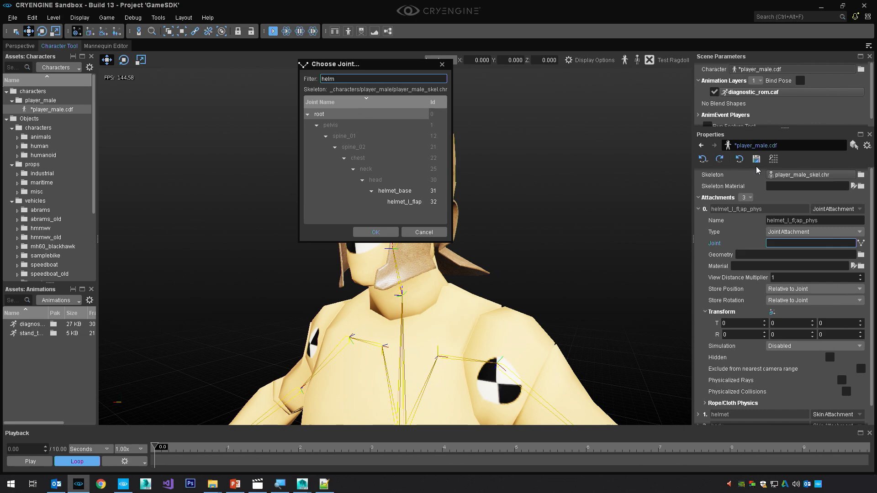
pyautogui.doubleClick(402, 202)
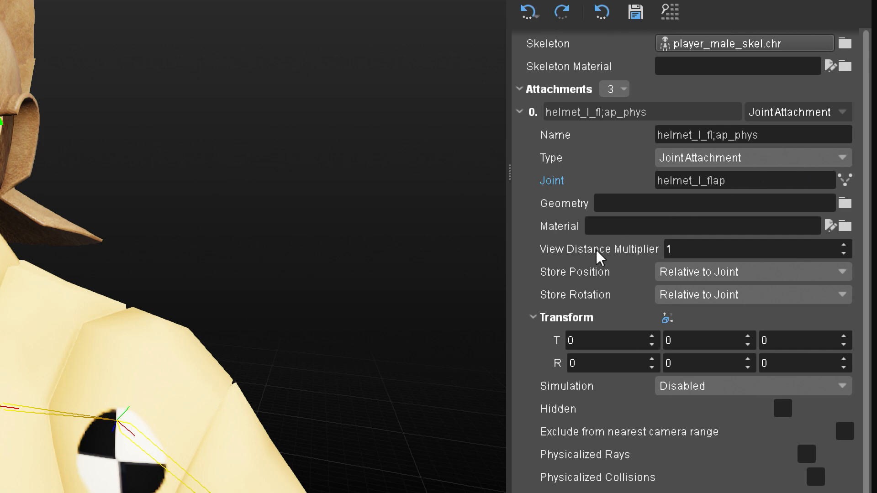
# Set the flap attachment's simulation to Pendulum Hinge and enable Redirect to Joint.
pyautogui.click(687, 385)
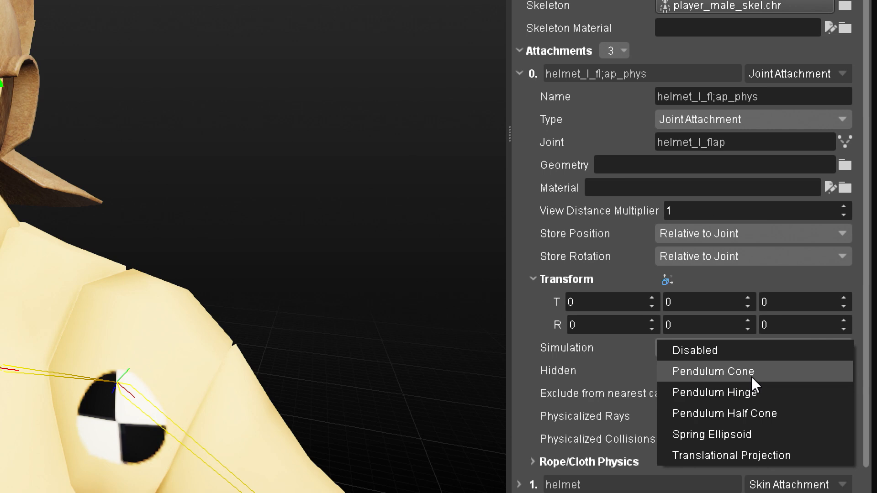
pyautogui.click(711, 390)
pyautogui.scroll(-2, 636, 342)
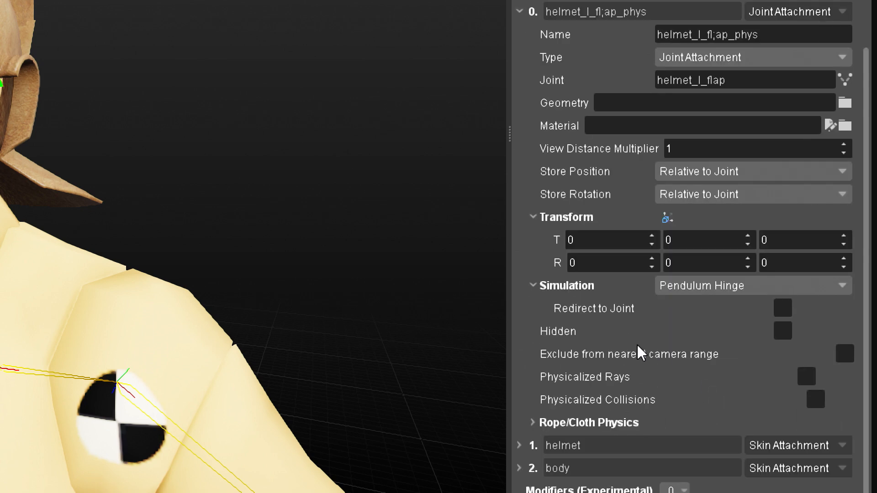
pyautogui.click(782, 309)
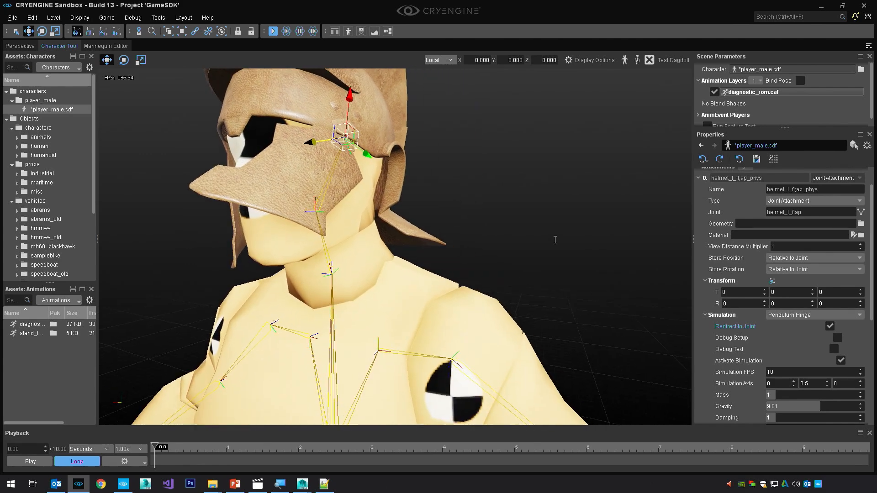
# Set the flap's simulation axis to 0.5 in the first component and 0 in the second.
pyautogui.scroll(-2, 751, 315)
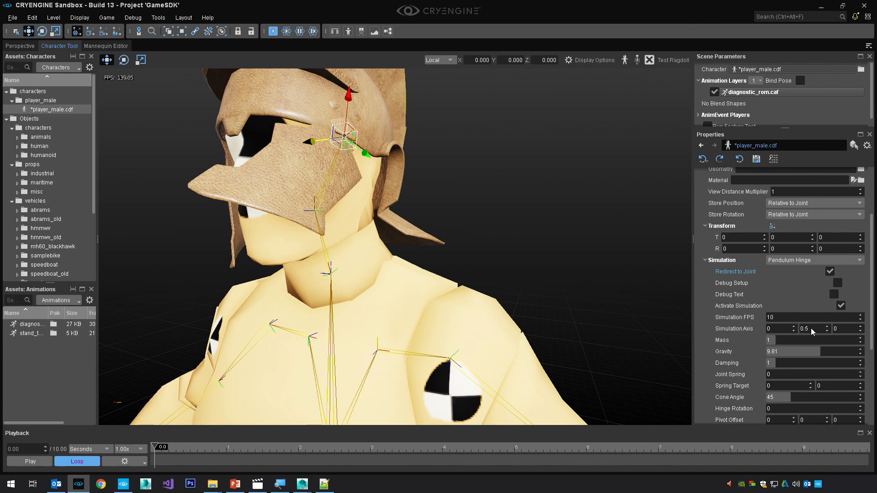
pyautogui.click(773, 328)
pyautogui.write('0.5')
pyautogui.press('Return')
pyautogui.click(809, 329)
pyautogui.write('0')
pyautogui.press('Return')
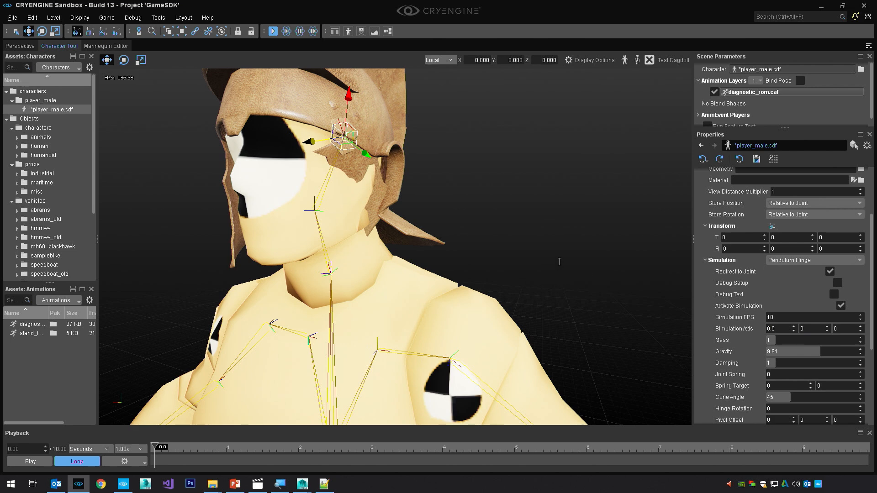
# Reverse the first component of the flap's simulation axis to -0.5.
pyautogui.click(776, 329)
pyautogui.write('-0.5')
pyautogui.press('Return')
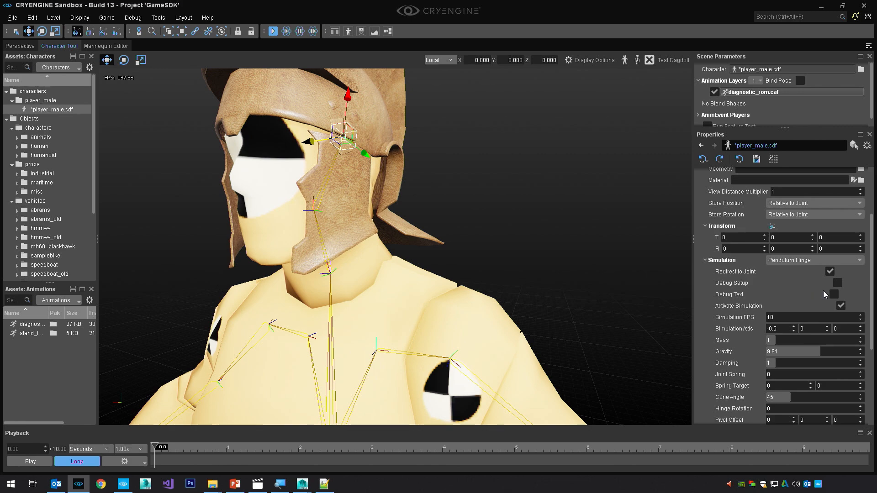
# Enable Debug Setup for the flap simulation and inspect the hinge's swing range around the helmet.
pyautogui.click(838, 283)
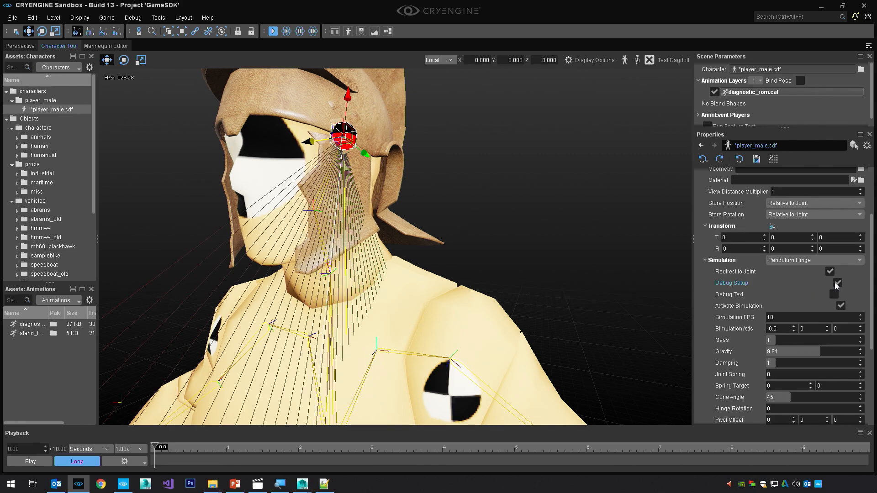
pyautogui.scroll(-3, 395, 247)
pyautogui.moveTo(395, 247); pyautogui.dragTo(329, 244, button='right')
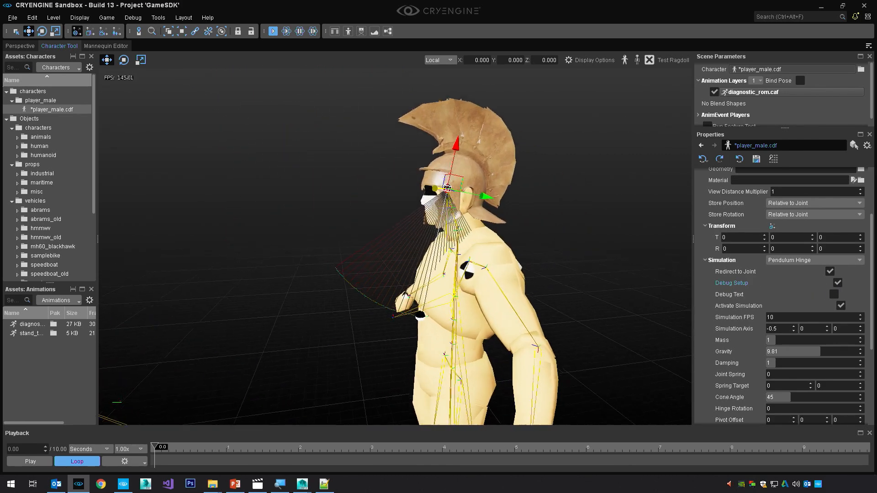
pyautogui.scroll(2, 395, 247)
pyautogui.scroll(2, 395, 247)
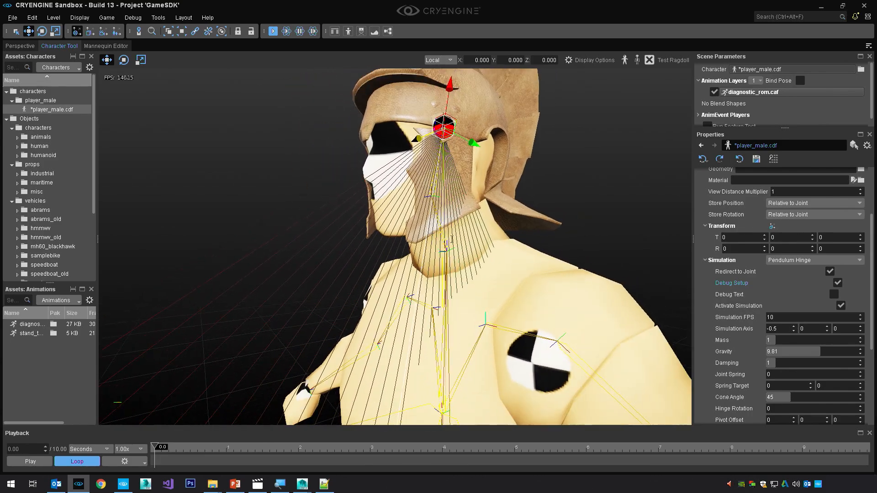
# Set the flap's Hinge Rotation to about 121.3 and its Cone Angle to about 21.8.
pyautogui.scroll(-2, 735, 362)
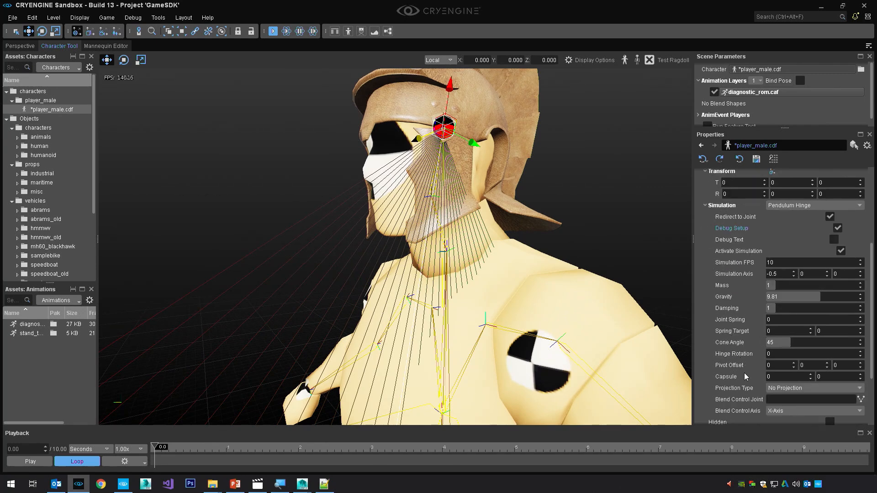
pyautogui.moveTo(771, 357); pyautogui.dragTo(810, 356)
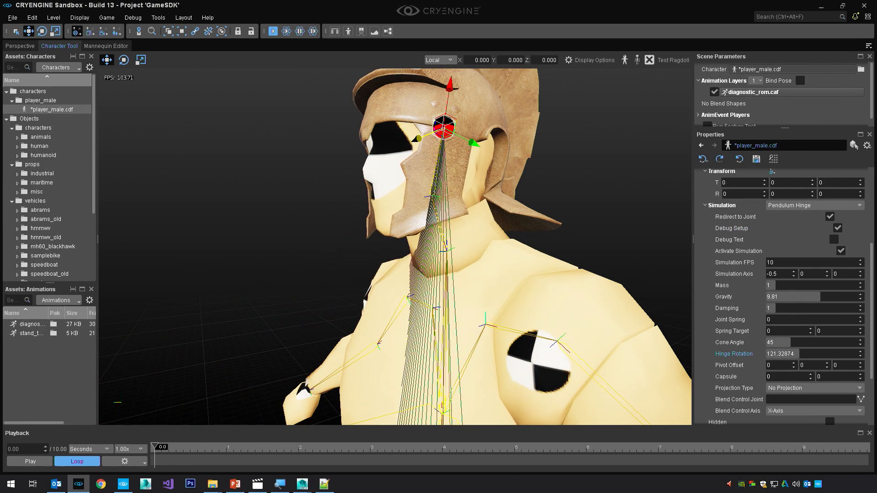
pyautogui.moveTo(797, 354); pyautogui.dragTo(784, 367)
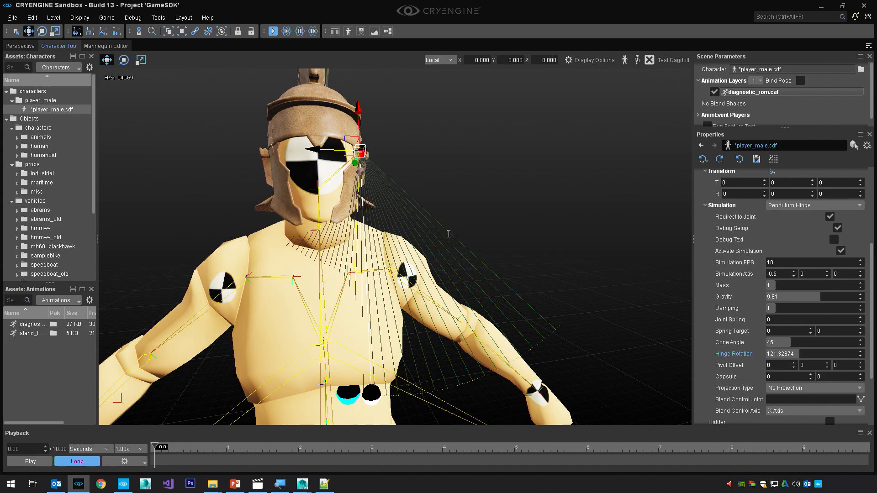
pyautogui.moveTo(792, 347)
pyautogui.mouseDown()
pyautogui.moveTo(826, 347)
pyautogui.moveTo(777, 347)
pyautogui.mouseUp()
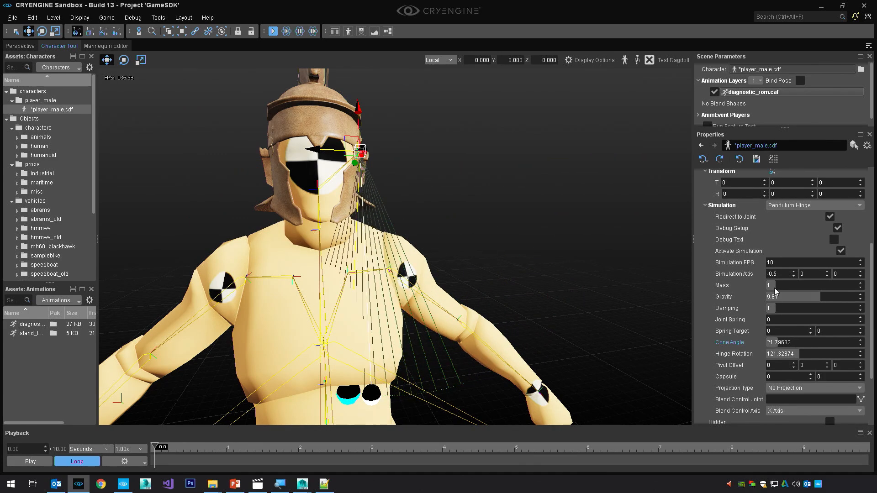
# Play the stand_tac_run_pistol_fwd_shldr_slow animation on the character to preview the flap's swing, and pause it.
pyautogui.scroll(-1, 726, 316)
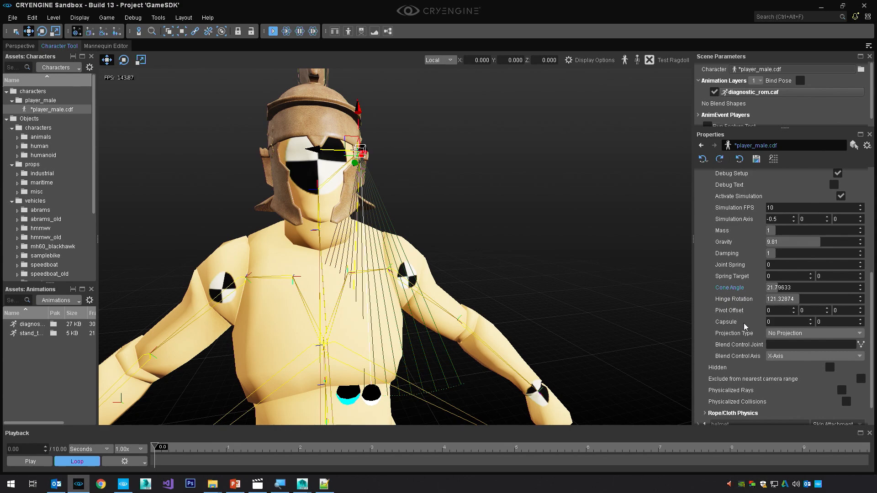
pyautogui.scroll(2, 741, 346)
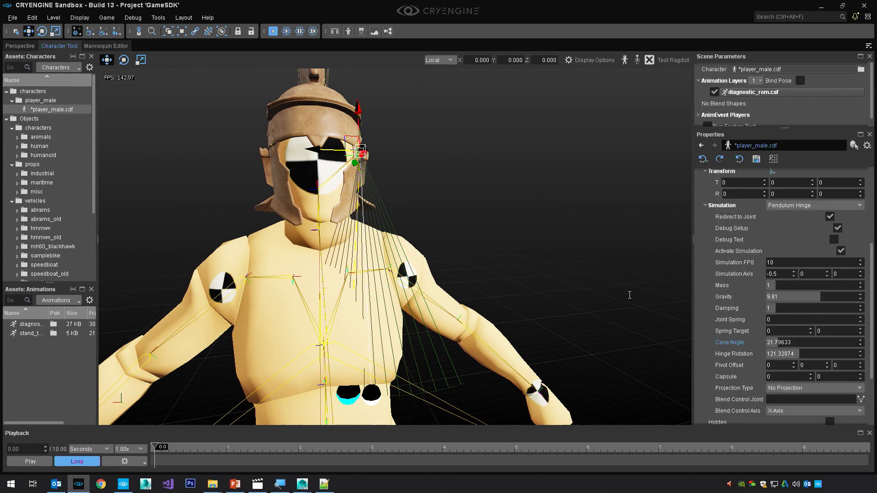
pyautogui.moveTo(366, 237); pyautogui.dragTo(347, 247, button='right')
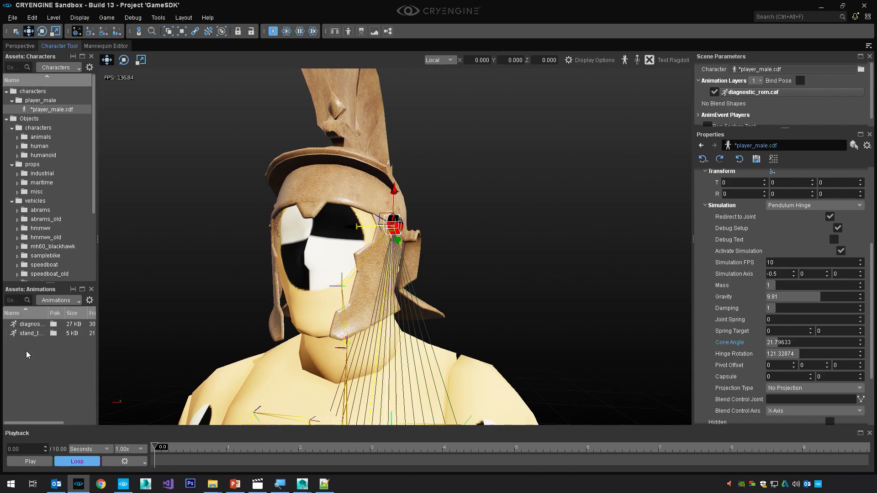
pyautogui.click(29, 333)
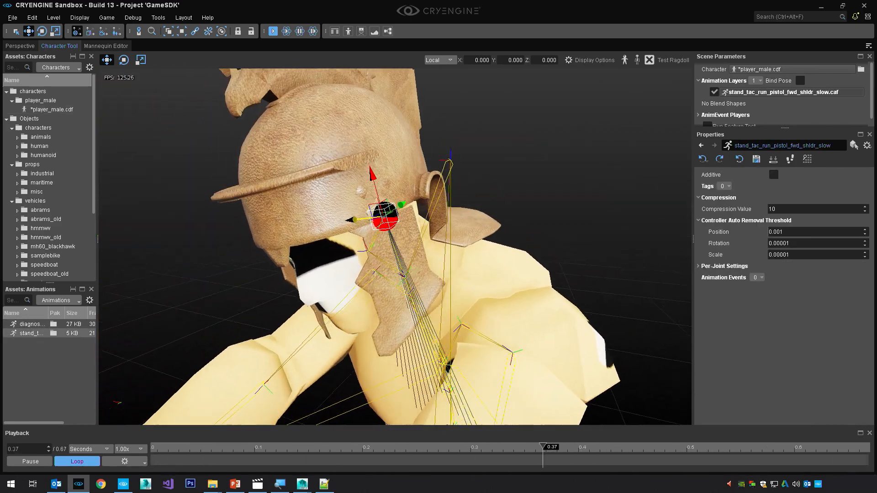
pyautogui.click(29, 461)
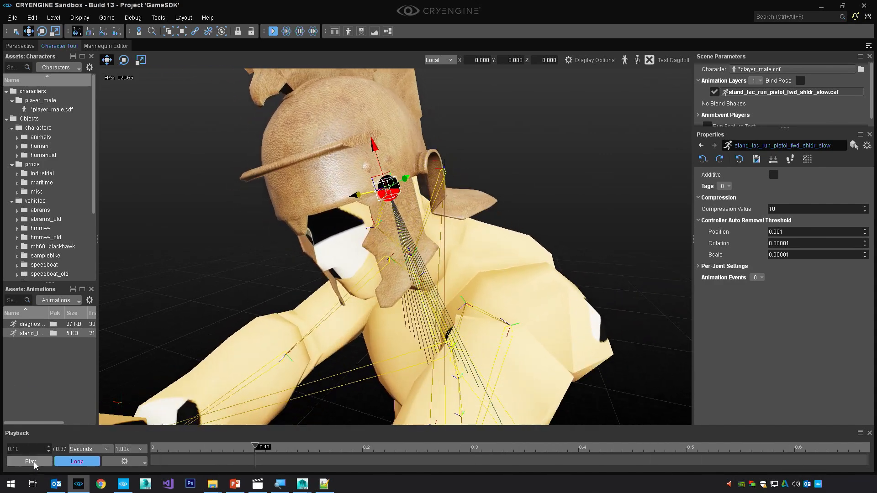
# Rename the character's helmet flap joint attachment to helmet_flap.
pyautogui.click(75, 110)
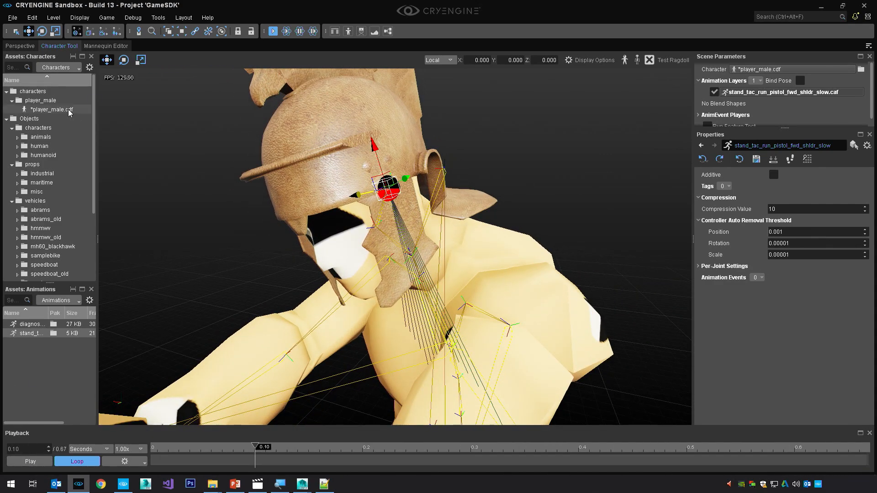
pyautogui.click(698, 209)
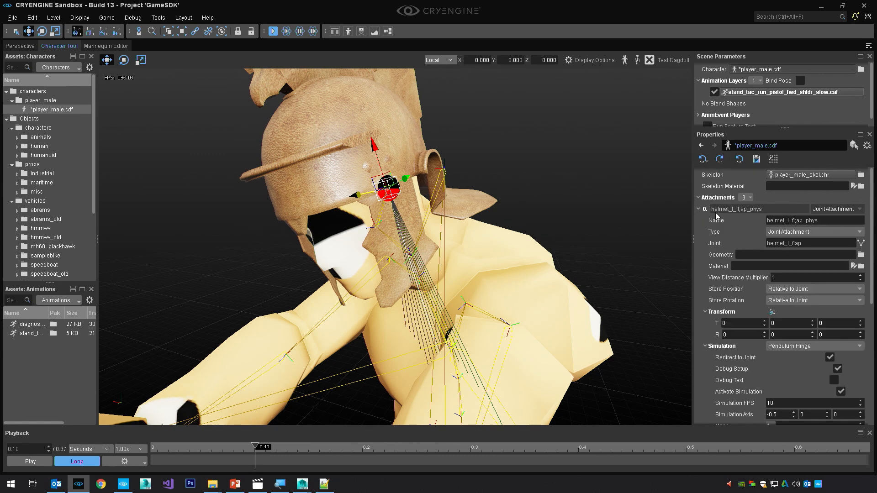
pyautogui.click(791, 220)
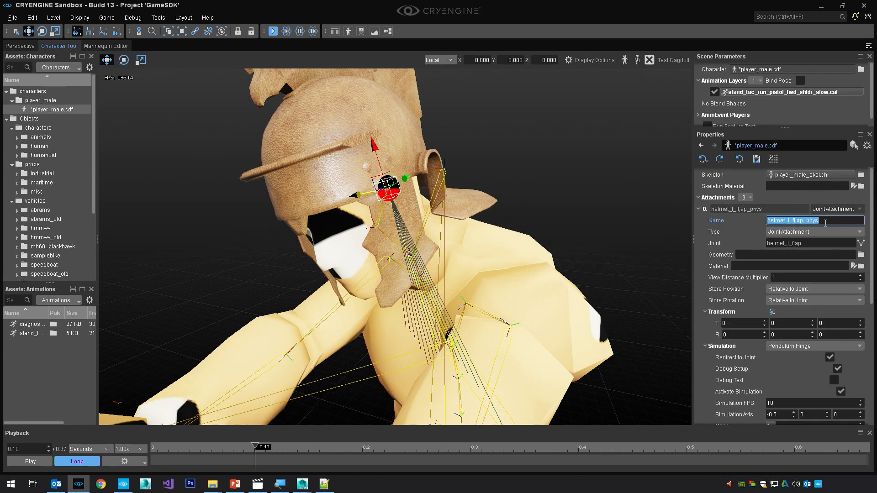
pyautogui.write('helmet_flap')
pyautogui.press('Return')
# Turn Redirect to Joint off and back on for the helmet_flap attachment.
pyautogui.scroll(-3, 729, 356)
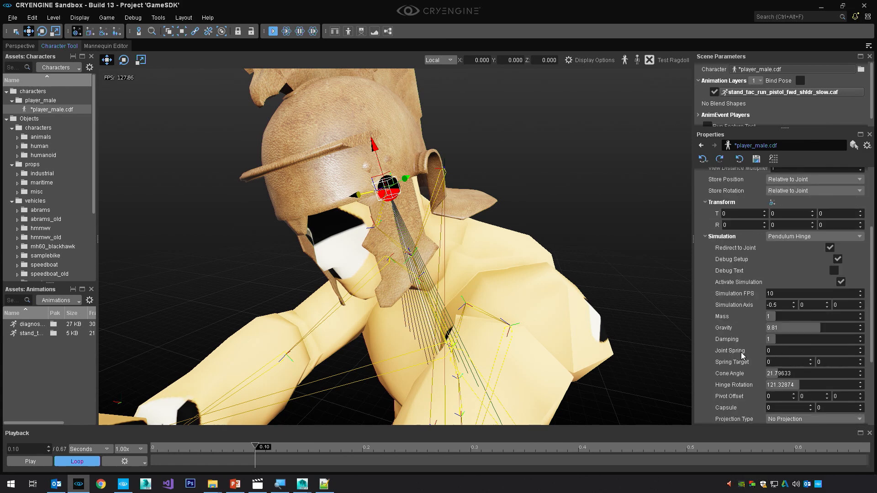
pyautogui.click(830, 193)
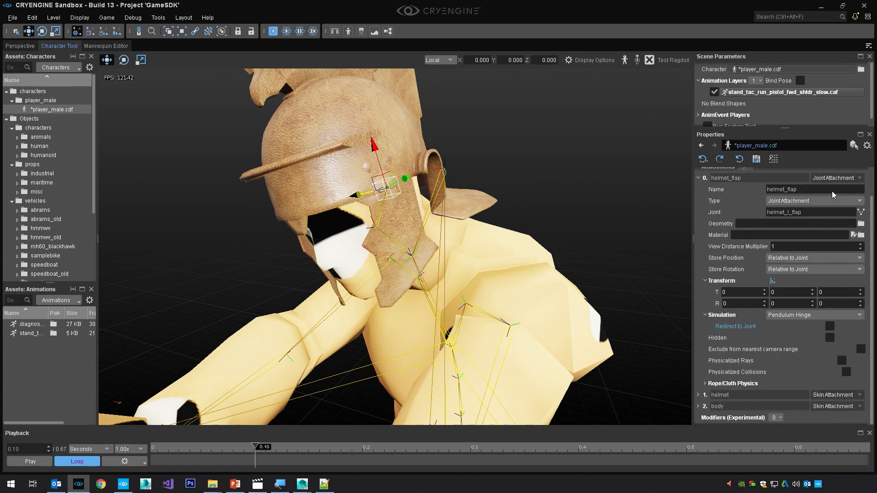
pyautogui.click(830, 326)
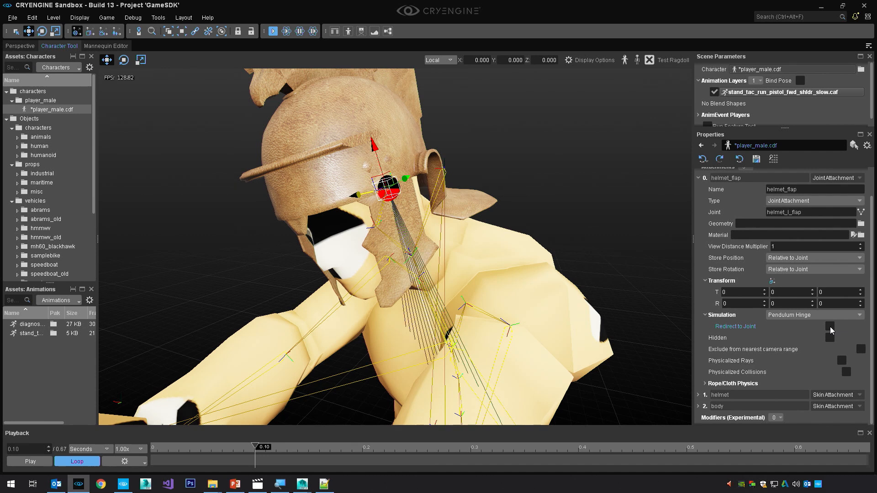
# Widen the flap's Cone Angle to about 60.7 and scrub the run animation to 0.19 seconds.
pyautogui.scroll(-1, 822, 333)
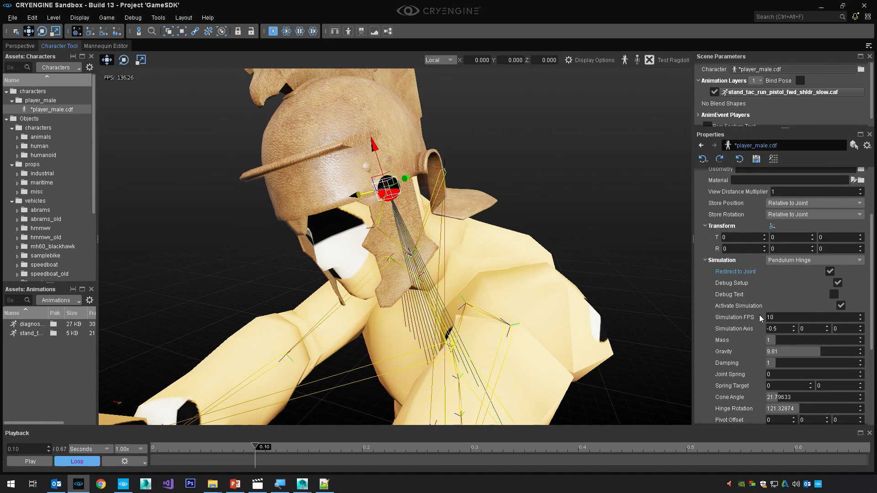
pyautogui.scroll(-1, 760, 318)
pyautogui.moveTo(785, 342); pyautogui.dragTo(799, 342)
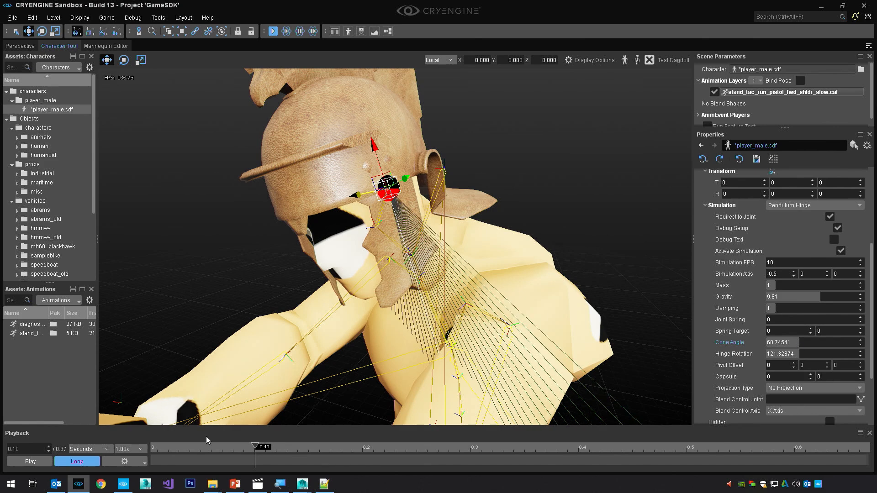
pyautogui.moveTo(254, 448); pyautogui.dragTo(352, 402)
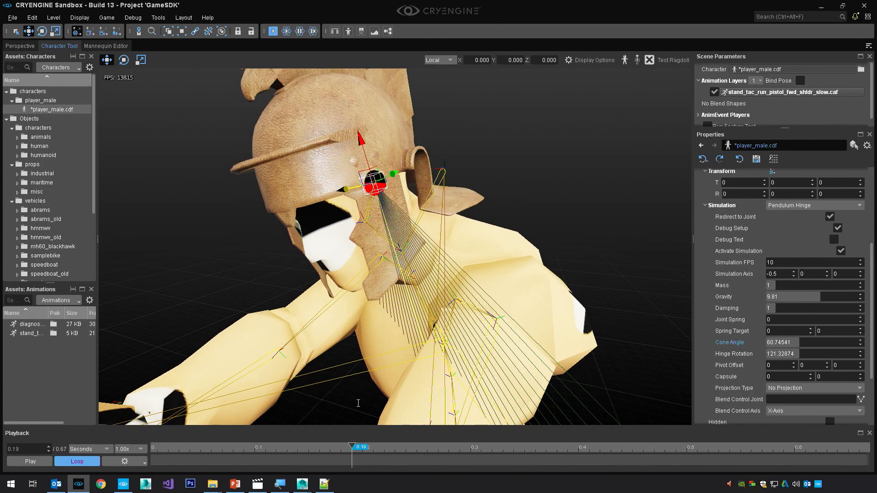
# Set the flap simulation's Mass to 8 and its Joint Spring to 393.125.
pyautogui.click(801, 285)
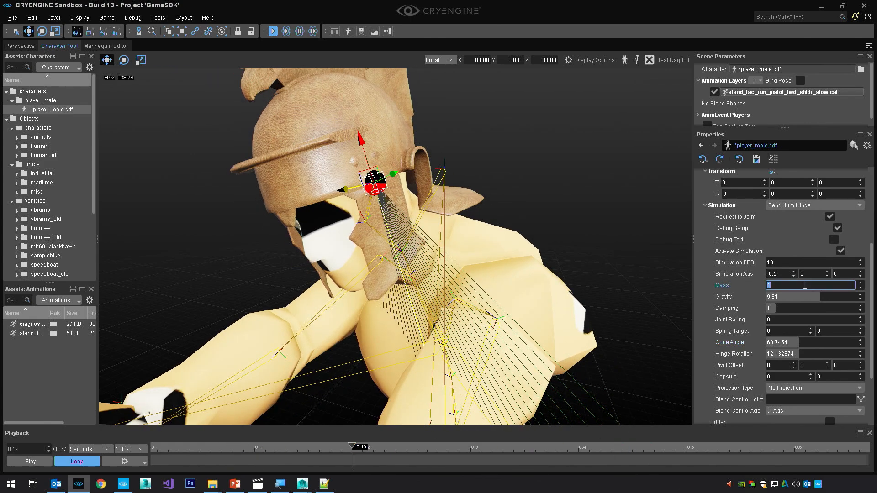
pyautogui.write('8')
pyautogui.press('Return')
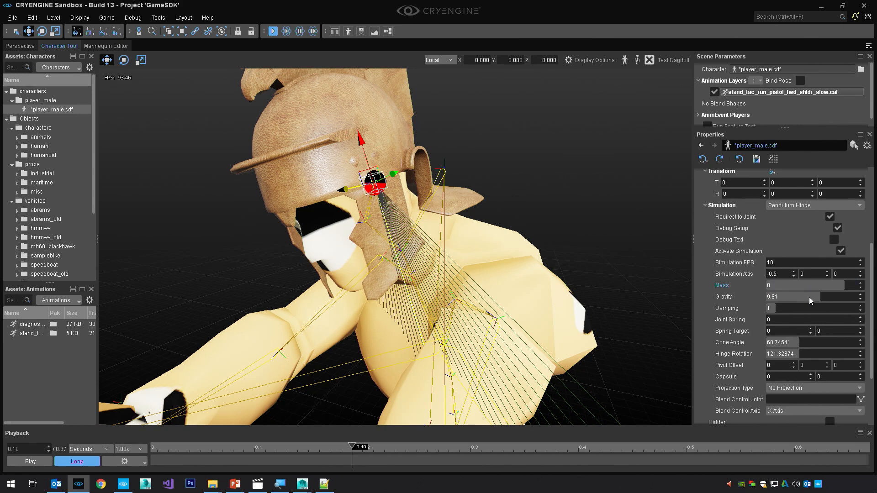
pyautogui.click(774, 320)
pyautogui.write('393.125')
pyautogui.press('Return')
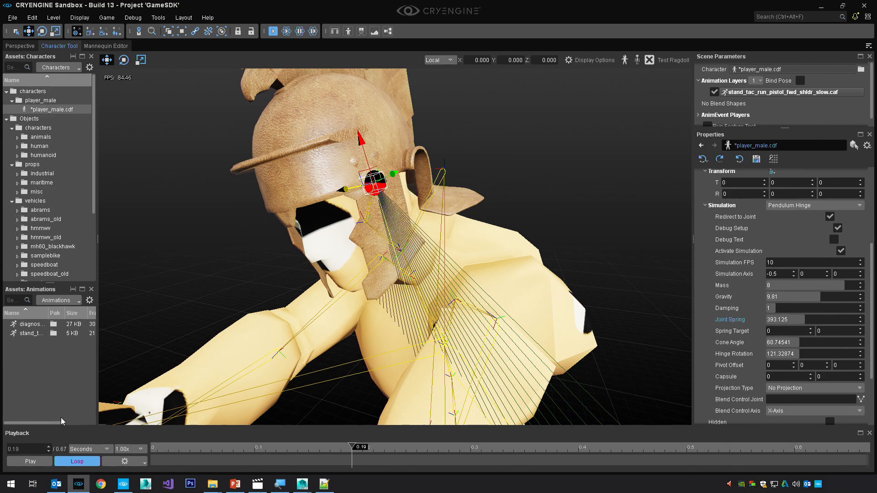
# Play the run animation, examine the flap's motion from the front of the helmet, and pause playback.
pyautogui.click(28, 462)
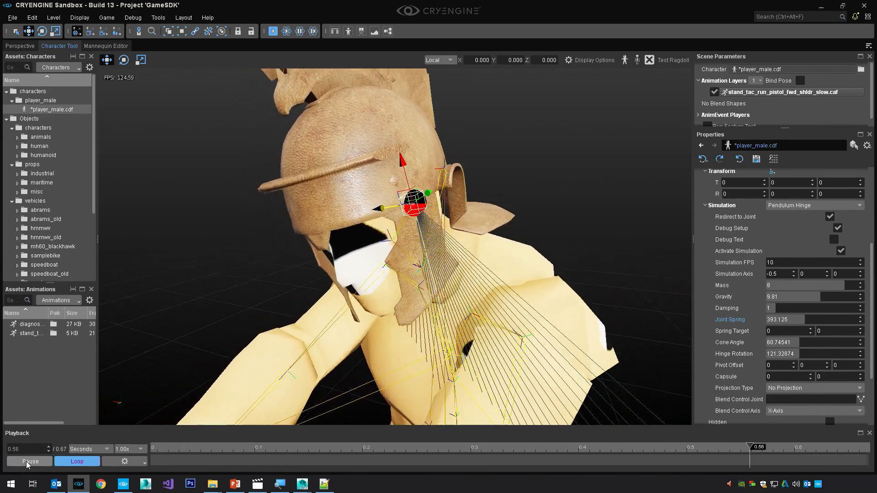
pyautogui.keyDown('alt'); pyautogui.moveTo(347, 274); pyautogui.dragTo(466, 265, button='middle'); pyautogui.keyUp('alt')
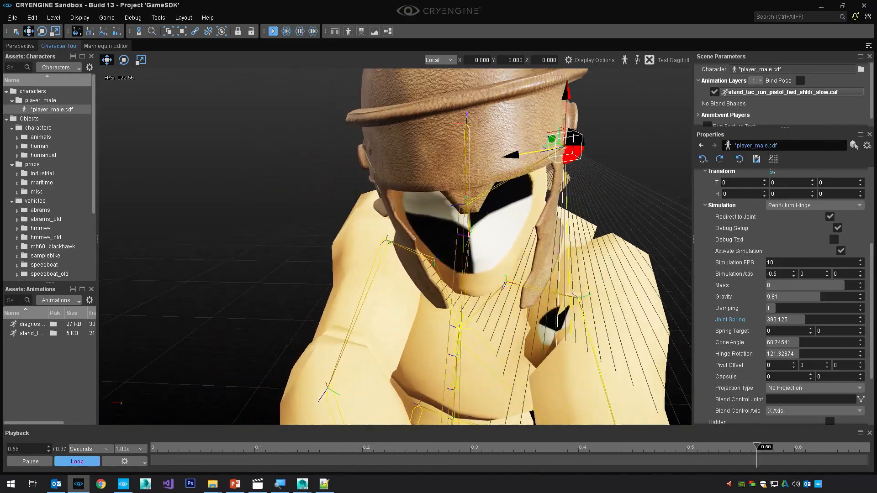
pyautogui.click(44, 466)
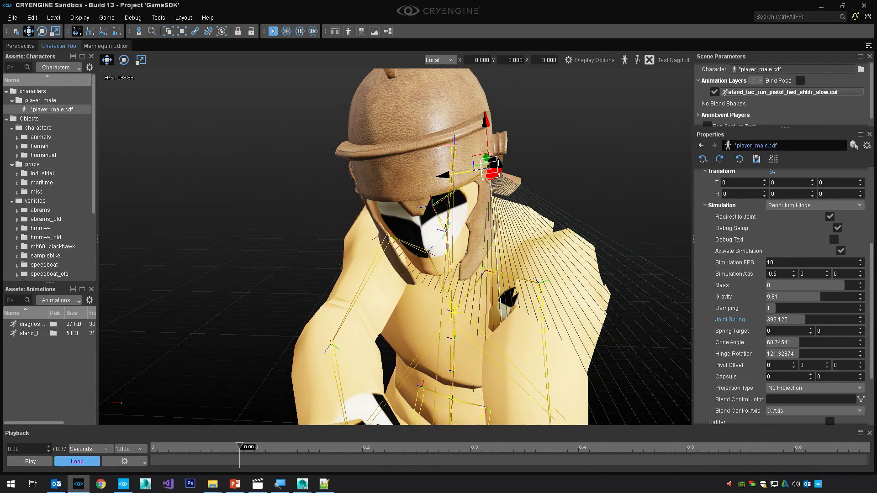
# Lower the flap's Joint Spring to 134.125 while the run animation plays, and pause playback.
pyautogui.click(31, 461)
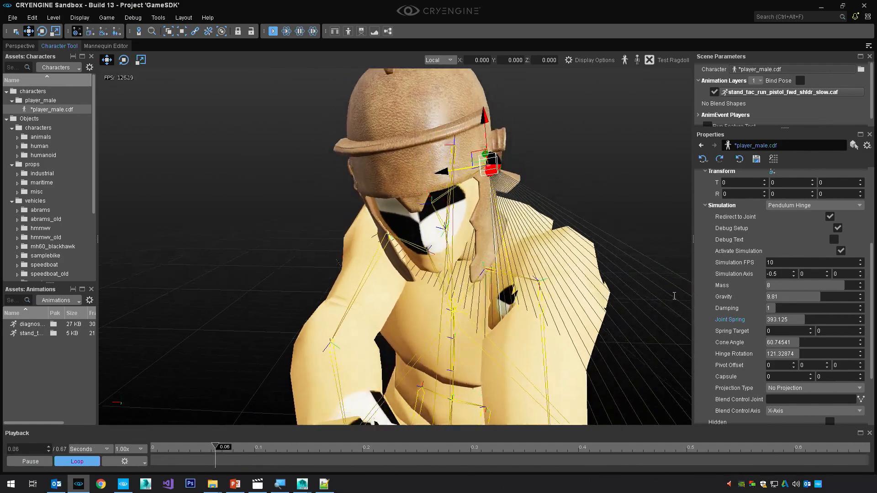
pyautogui.moveTo(804, 320); pyautogui.dragTo(779, 320)
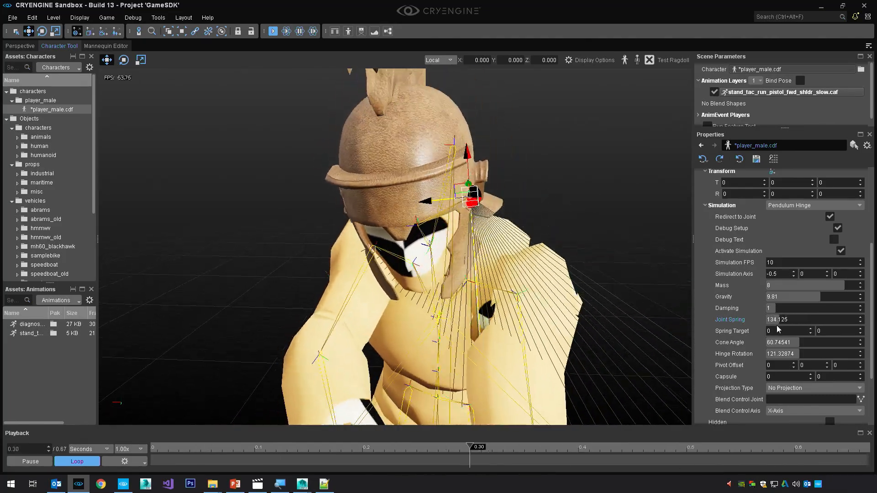
pyautogui.click(30, 462)
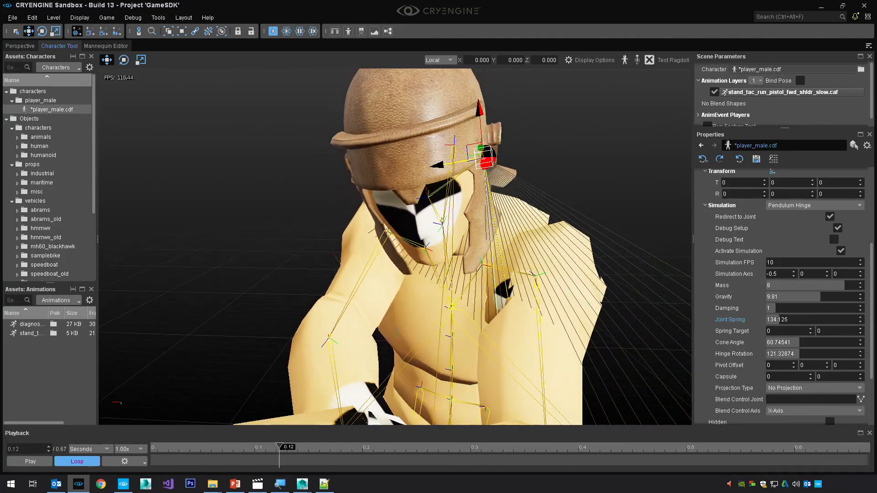
# Reset the character to its default pose from the display options.
pyautogui.press('s')
pyautogui.moveTo(400, 294)
pyautogui.mouseDown(button='right')
pyautogui.moveTo(416, 258)
pyautogui.moveTo(398, 293)
pyautogui.mouseUp(button='right')
pyautogui.press('w')
pyautogui.press('s')
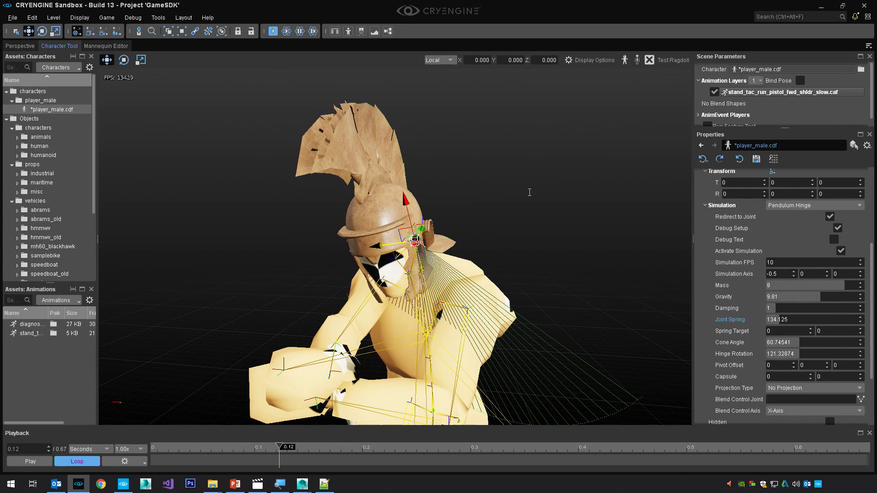
pyautogui.click(594, 60)
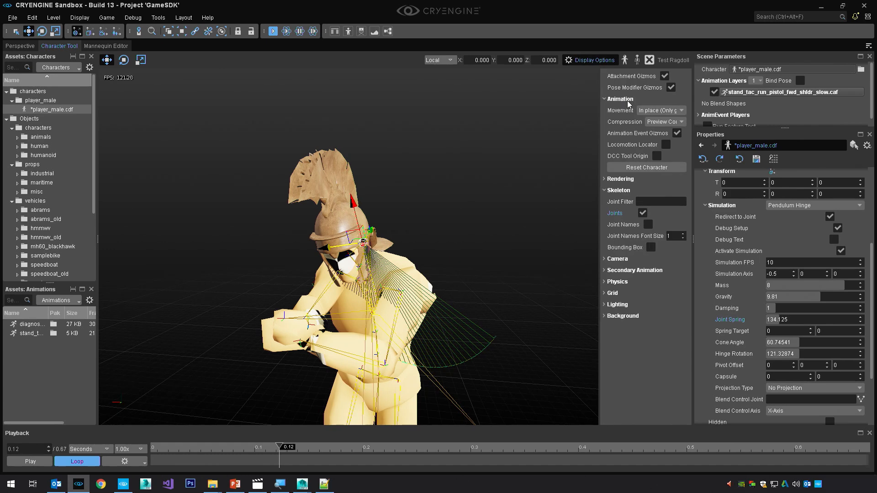
pyautogui.click(646, 169)
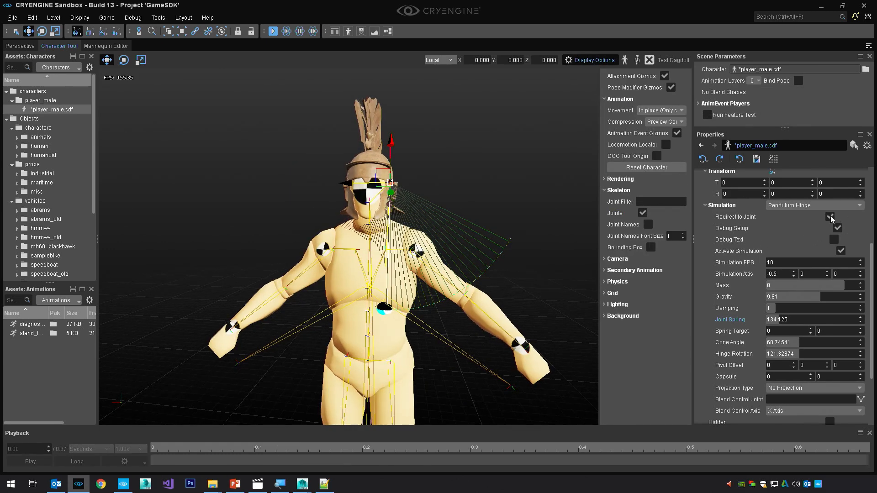
# Insert a new joint attachment before helmet_flap in the attachment list and name it asdf.
pyautogui.scroll(5, 830, 216)
pyautogui.click(700, 210)
pyautogui.rightClick(703, 212)
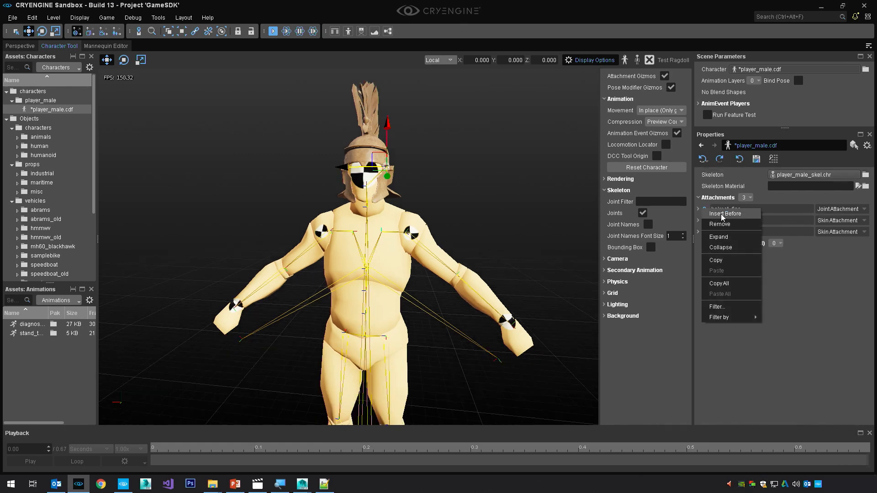
pyautogui.click(722, 213)
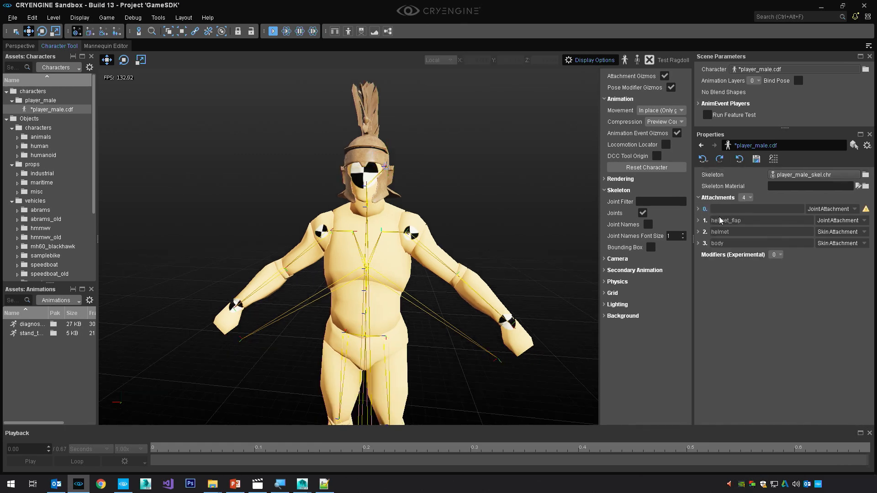
pyautogui.click(699, 210)
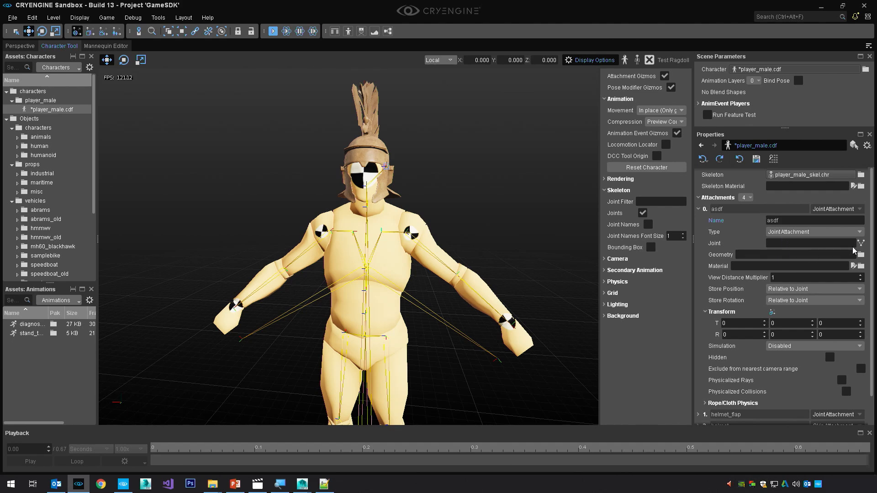
# Assign the R_upperarm joint to the asdf attachment.
pyautogui.click(861, 243)
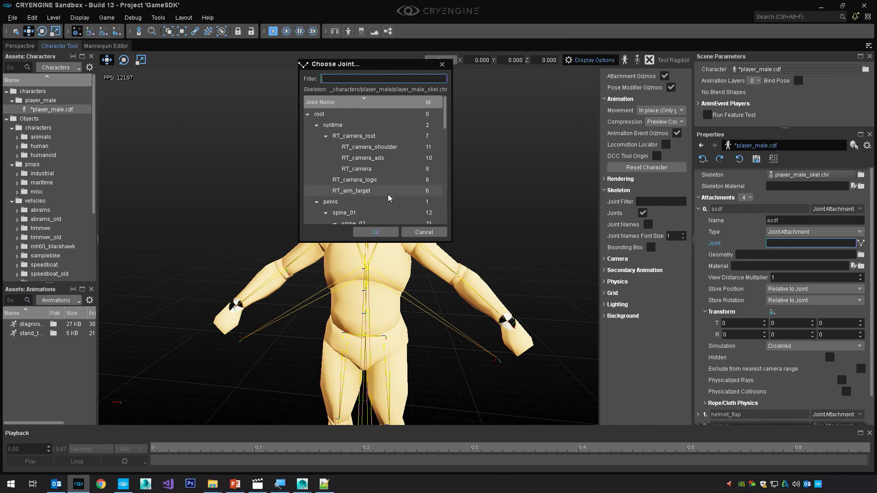
pyautogui.scroll(-2, 388, 196)
pyautogui.scroll(-3, 388, 194)
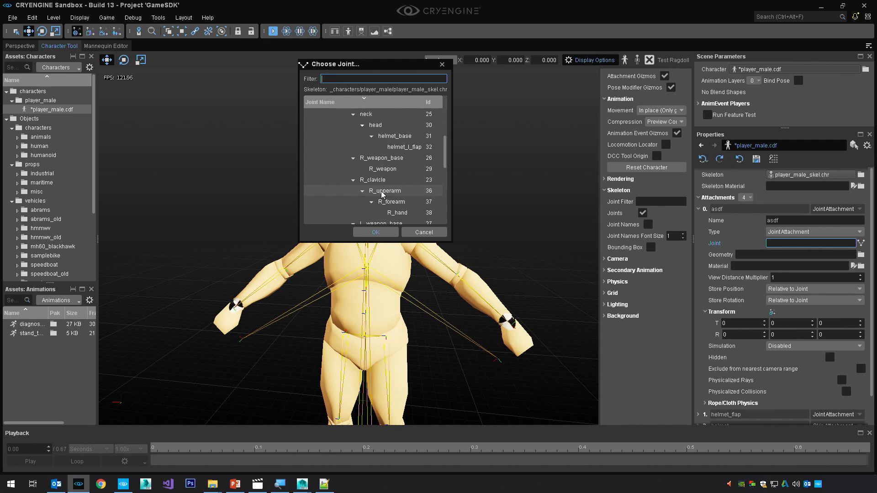
pyautogui.doubleClick(392, 159)
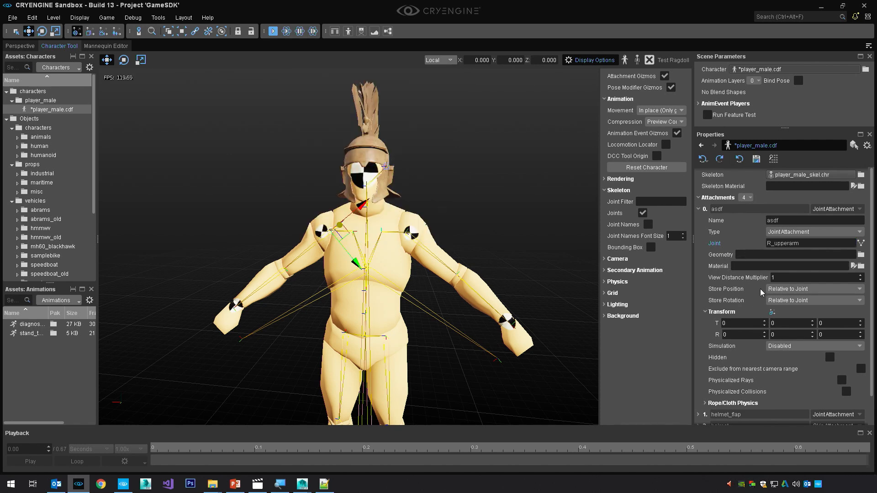
# Set the asdf attachment's simulation to Pendulum Cone and enable Redirect to Joint.
pyautogui.click(796, 347)
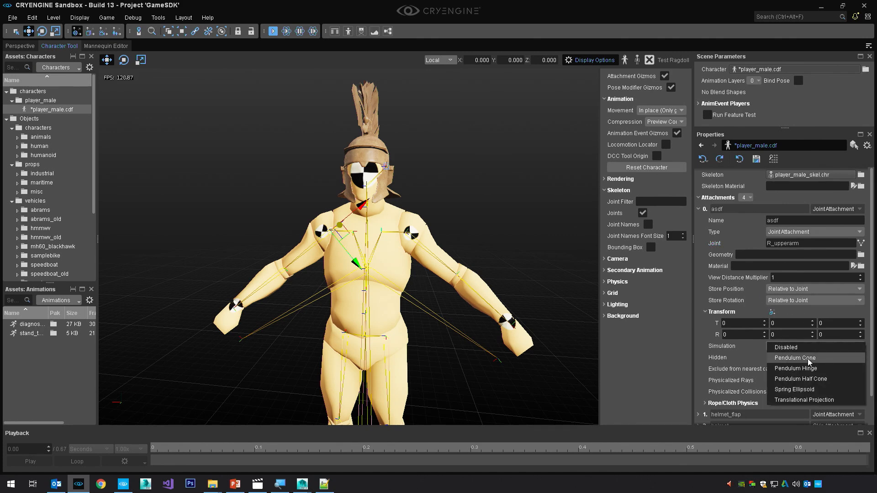
pyautogui.click(808, 358)
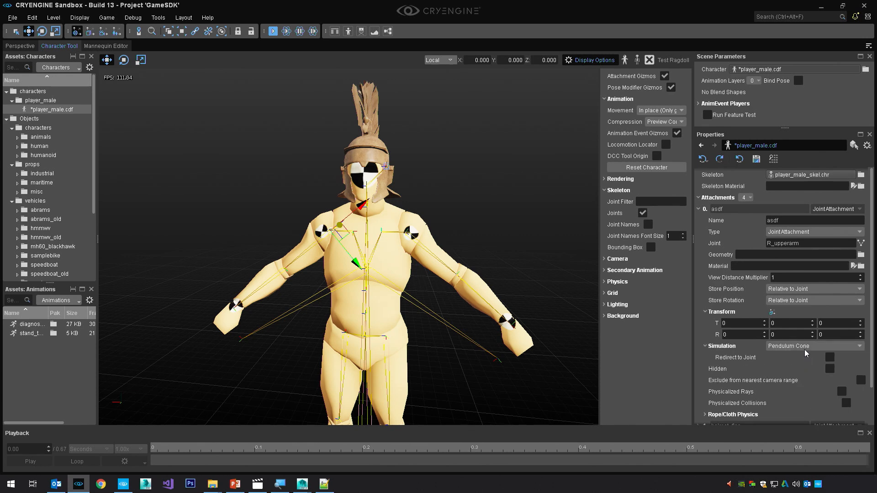
pyautogui.click(829, 357)
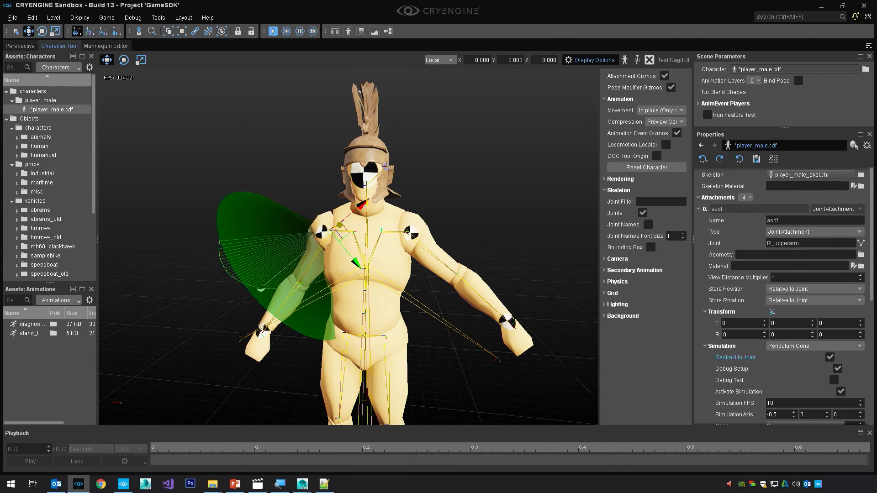
# Play the stand_tac_run_pistol_fwd_shldr_slow animation, view the right arm's pendulum cone from the side, and pause playback.
pyautogui.click(30, 333)
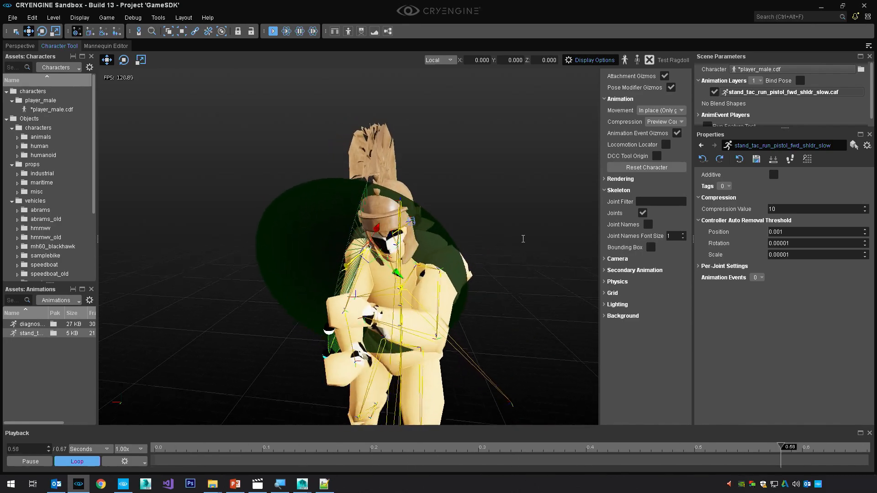
pyautogui.keyDown('alt'); pyautogui.moveTo(150, 283); pyautogui.dragTo(237, 308, button='middle'); pyautogui.keyUp('alt')
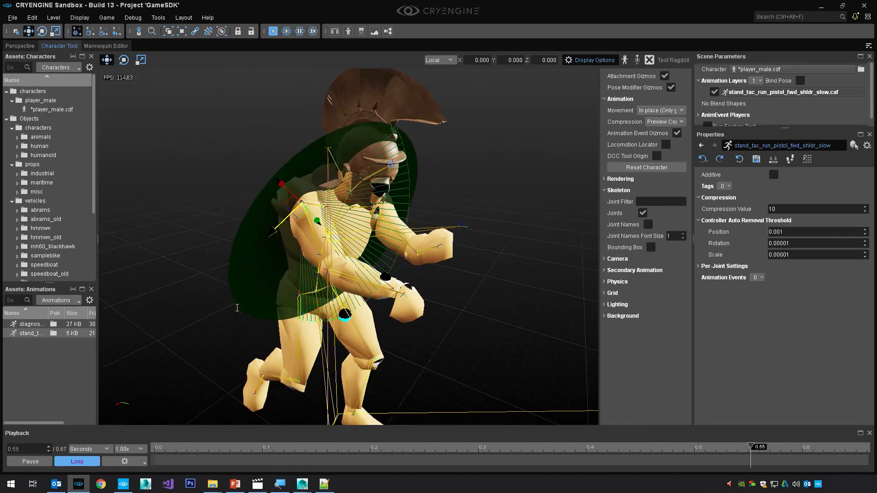
pyautogui.click(39, 464)
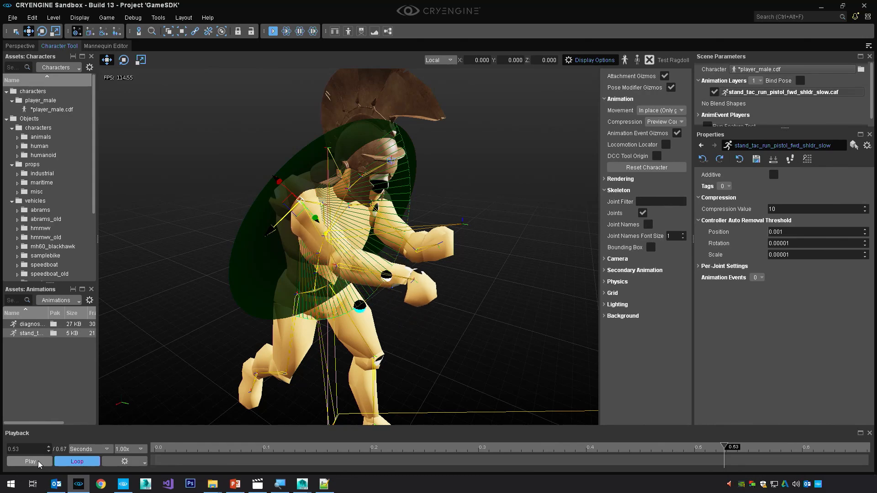
pyautogui.click(30, 462)
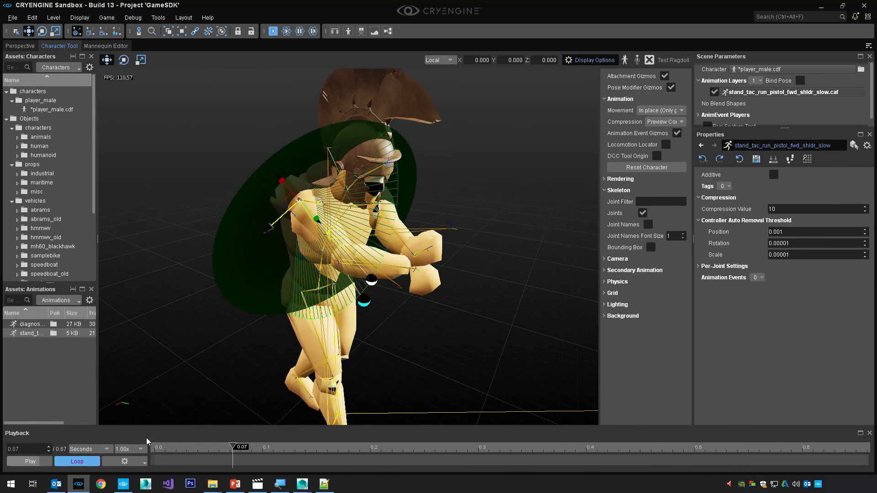
# Return to player_male.cdf and disable Redirect to Joint on the asdf attachment.
pyautogui.click(57, 110)
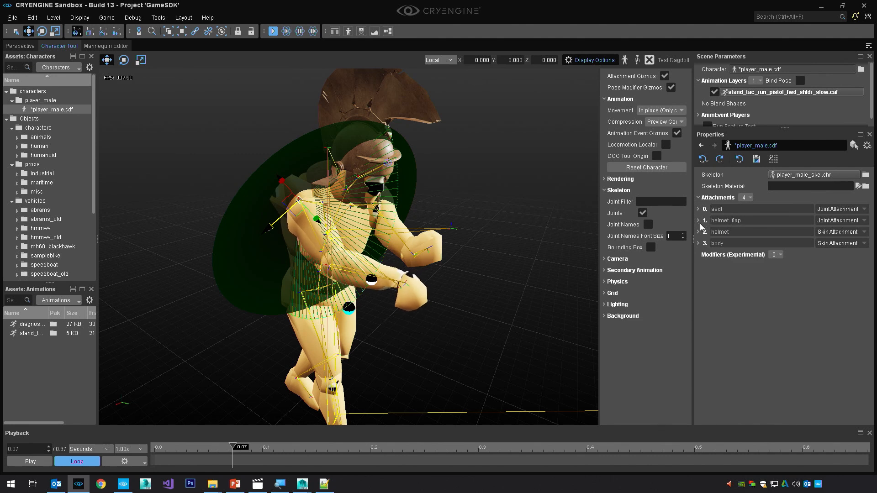
pyautogui.click(698, 209)
pyautogui.scroll(-3, 776, 283)
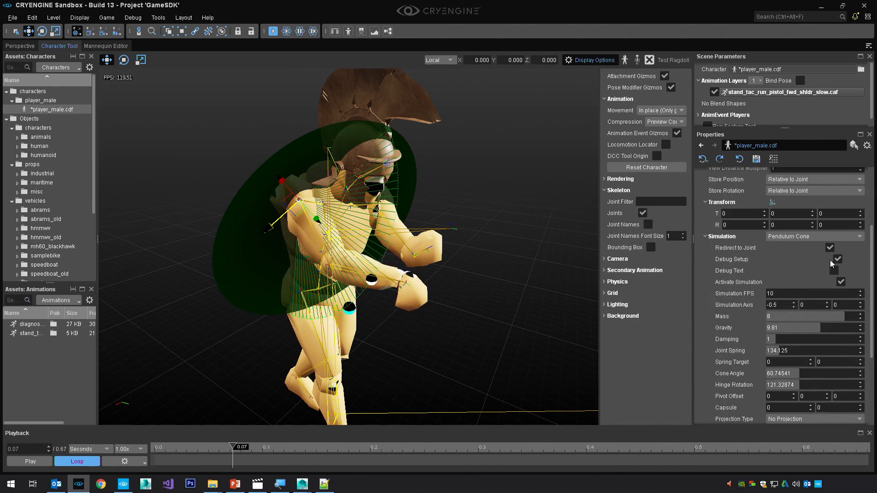
pyautogui.click(831, 248)
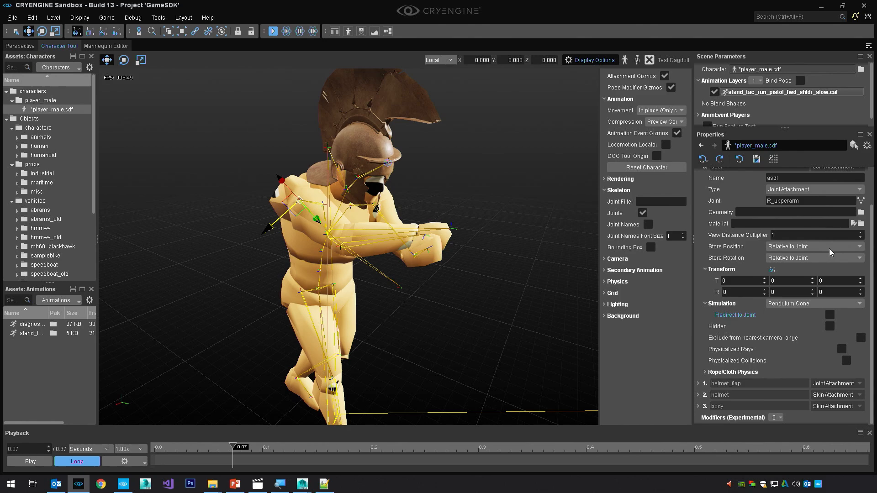
# Resume the animation and compare the right arm with Redirect to Joint enabled and disabled, leaving it off and playback paused.
pyautogui.press('space')
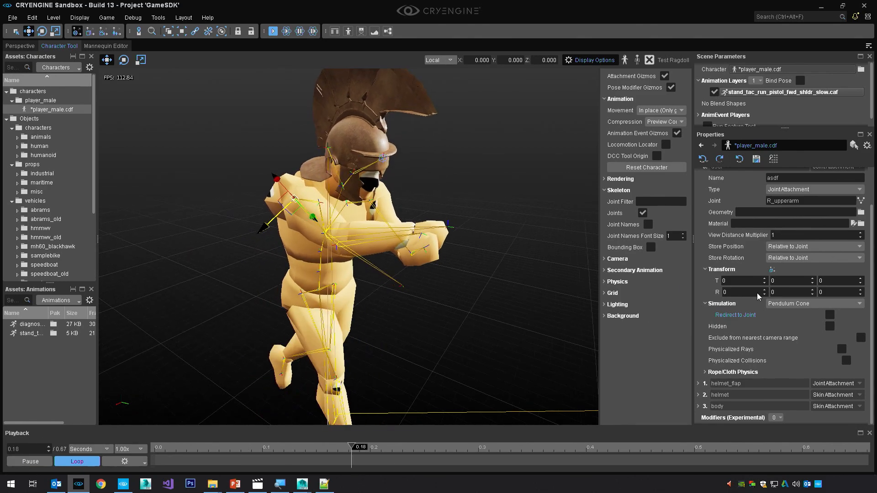
pyautogui.click(830, 314)
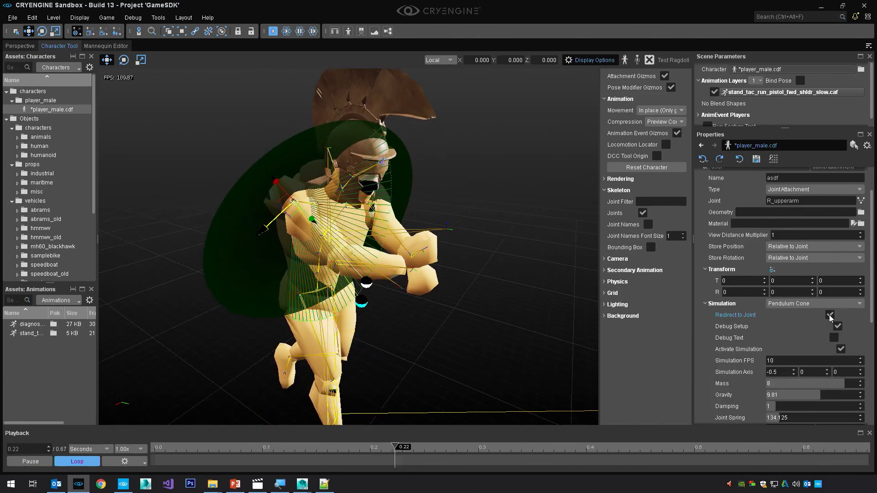
pyautogui.click(828, 314)
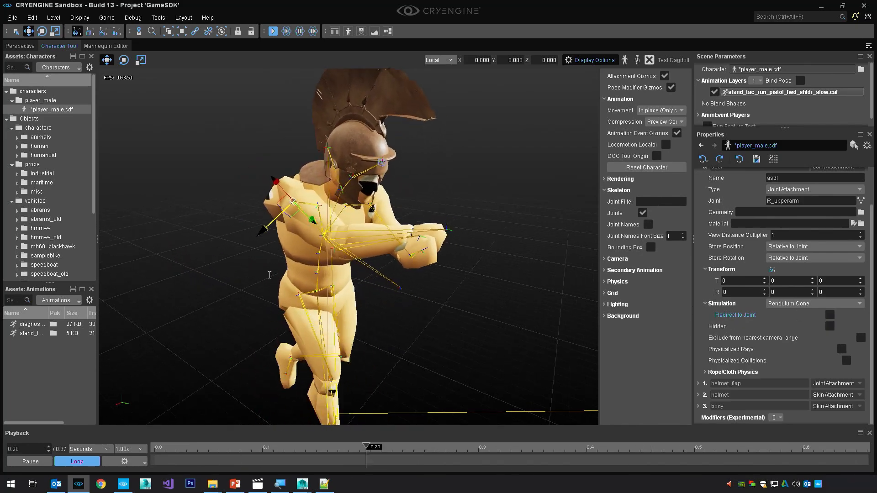
pyautogui.press('space')
pyautogui.keyDown('alt'); pyautogui.moveTo(380, 206); pyautogui.dragTo(251, 208, button='middle'); pyautogui.keyUp('alt')
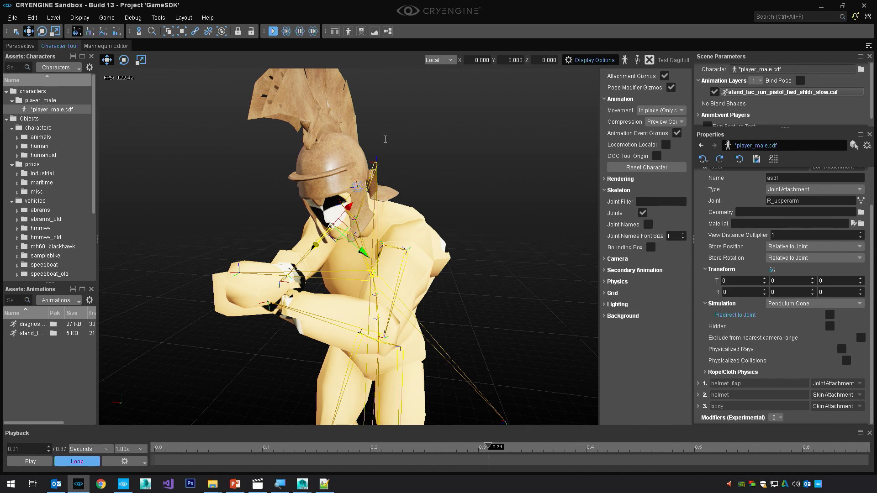
# Reset the character to its default pose, frame the whole figure, and deselect the attachment gizmo.
pyautogui.click(650, 169)
pyautogui.press('s')
pyautogui.moveTo(479, 227); pyautogui.dragTo(479, 228, button='right')
pyautogui.press('w')
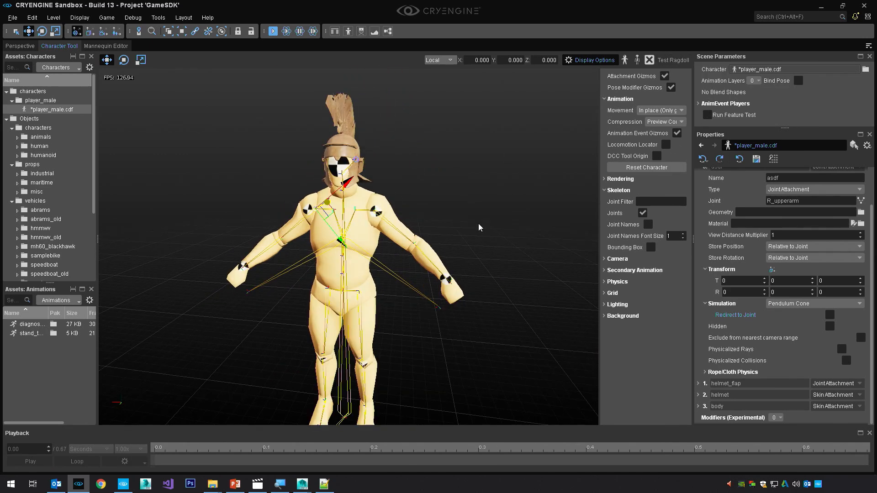
pyautogui.press('s')
pyautogui.moveTo(466, 218); pyautogui.dragTo(469, 217, button='right')
pyautogui.press('w')
pyautogui.click(470, 217)
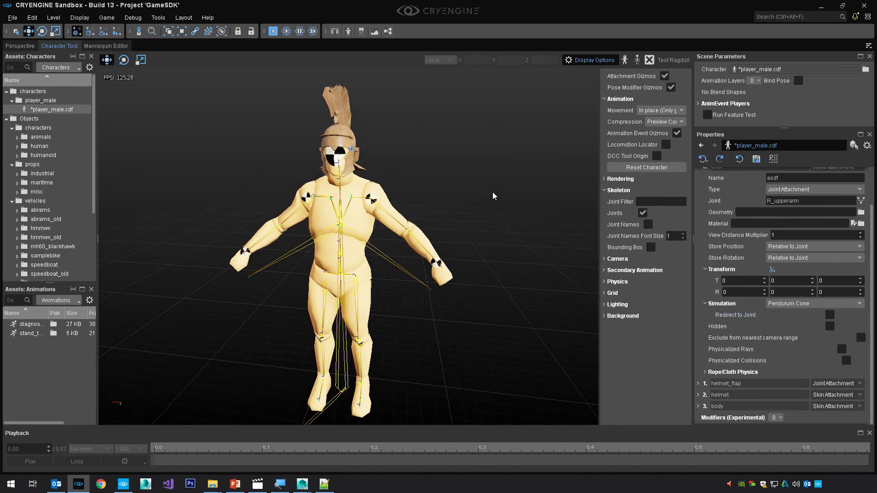
# Revert player_male.cdf to its saved version, discarding the unsaved helmet and joint attachments.
pyautogui.rightClick(68, 109)
pyautogui.click(97, 149)
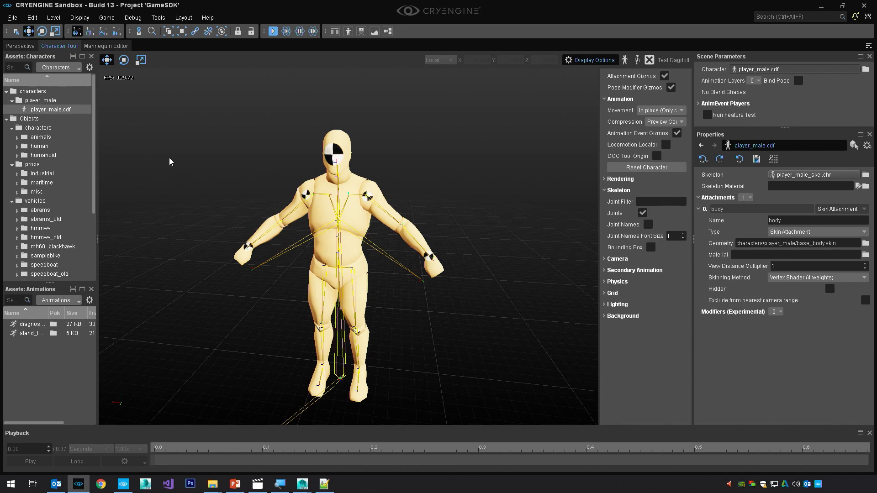
pyautogui.moveTo(449, 254)
pyautogui.mouseDown(button='right')
pyautogui.moveTo(445, 281)
pyautogui.moveTo(431, 279)
pyautogui.moveTo(443, 279)
pyautogui.moveTo(448, 251)
pyautogui.mouseUp(button='right')
pyautogui.press('w')
pyautogui.press('s')
pyautogui.press('w')
pyautogui.press('s')
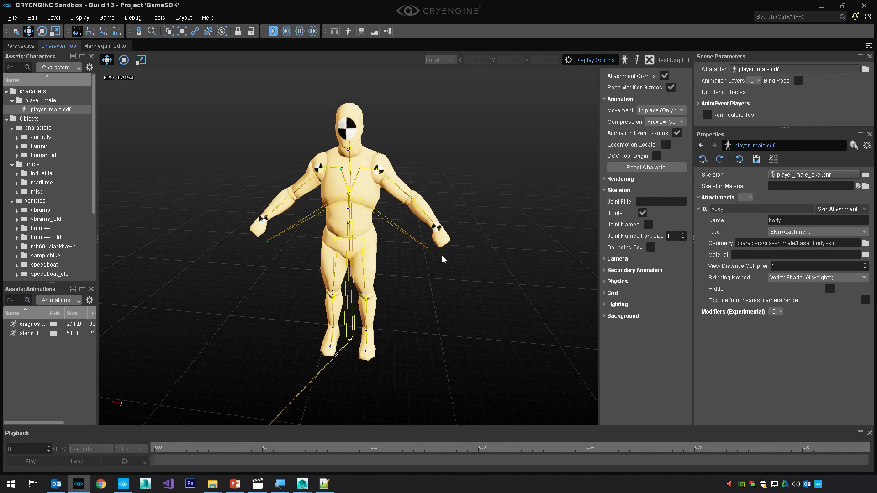
pyautogui.moveTo(492, 280); pyautogui.dragTo(502, 310, button='middle')
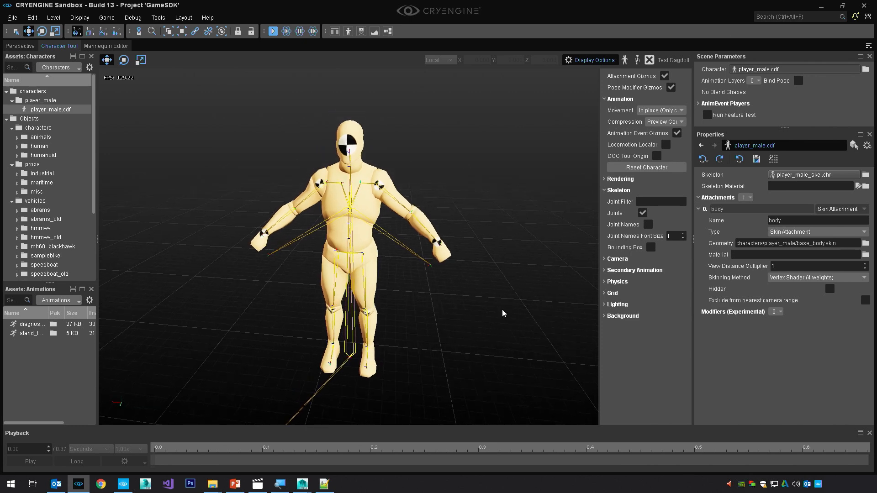
# Collapse the body attachment and add a Constraint Point modifier to the character.
pyautogui.click(698, 209)
pyautogui.rightClick(705, 209)
pyautogui.click(747, 303)
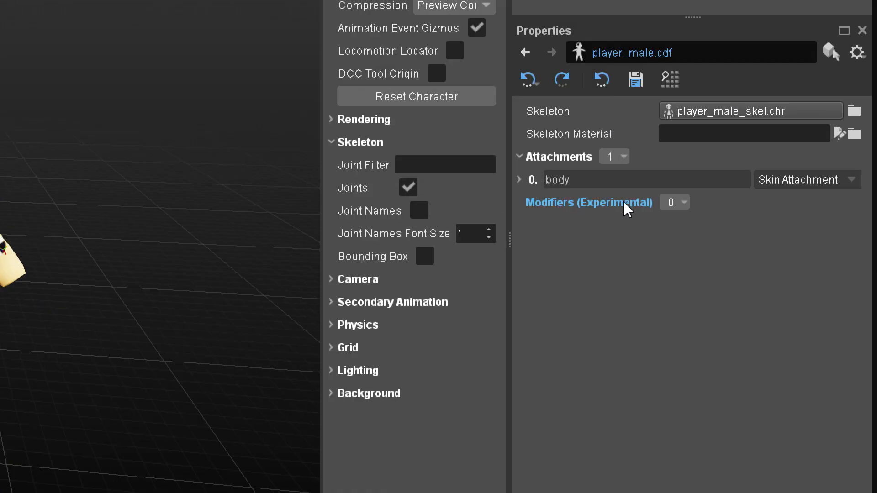
pyautogui.click(683, 204)
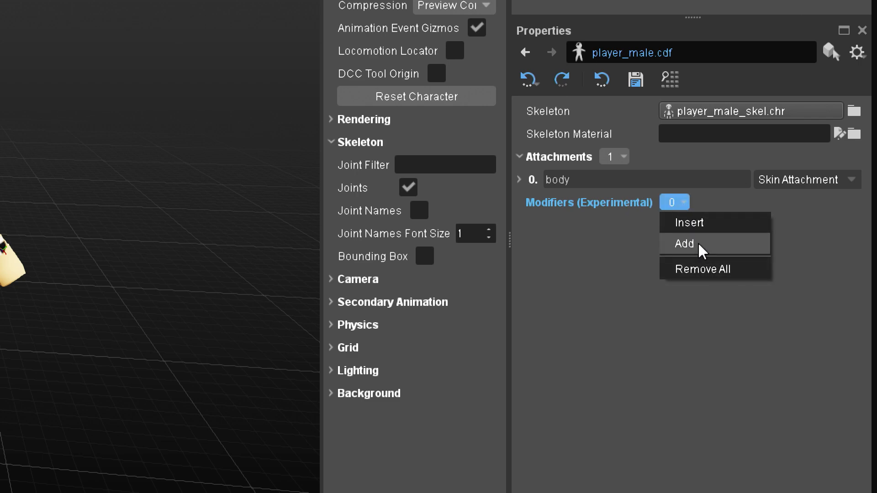
pyautogui.click(699, 247)
pyautogui.click(752, 234)
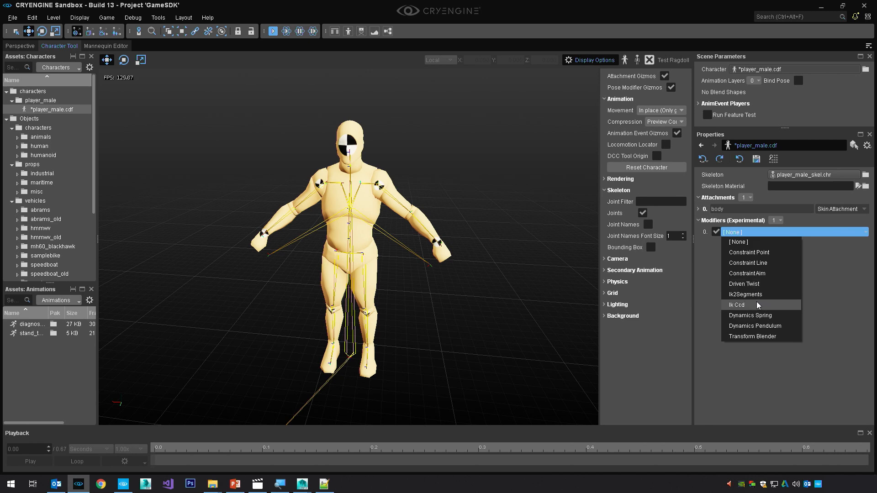
pyautogui.click(765, 253)
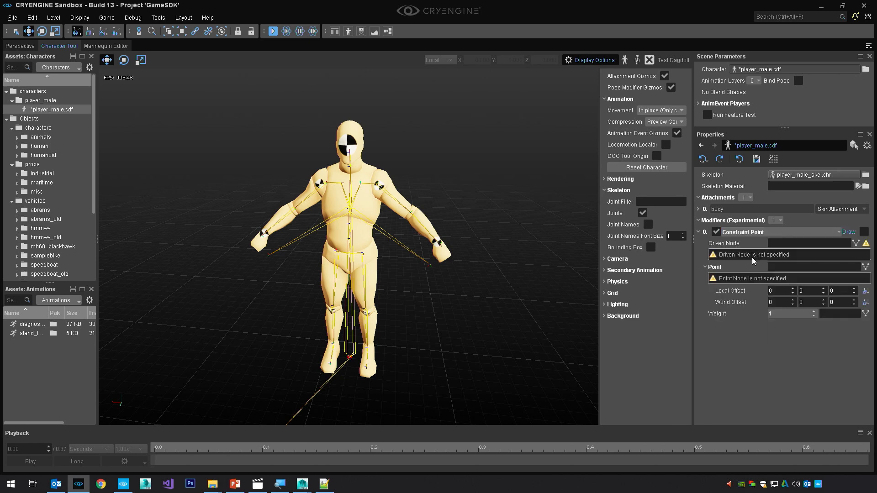
# Assign the head joint as the Constraint Point's Driven Node and clear the field again.
pyautogui.click(856, 244)
pyautogui.write('head')
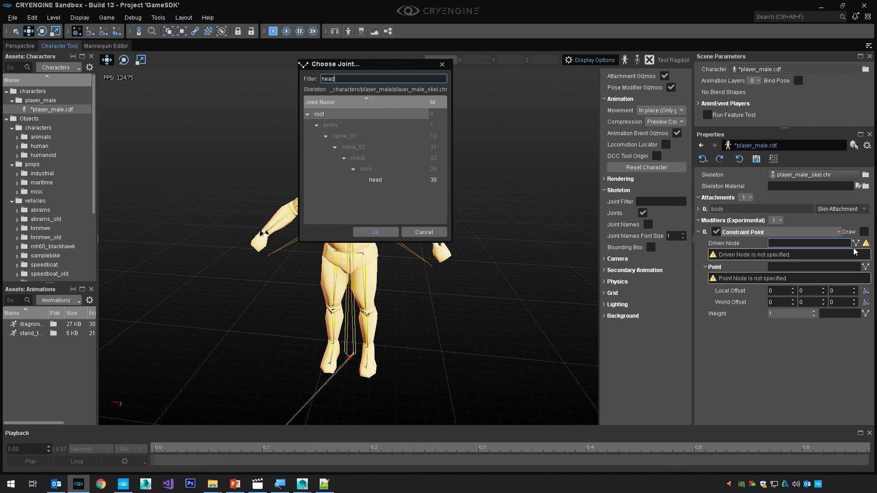
pyautogui.doubleClick(397, 179)
pyautogui.rightClick(794, 244)
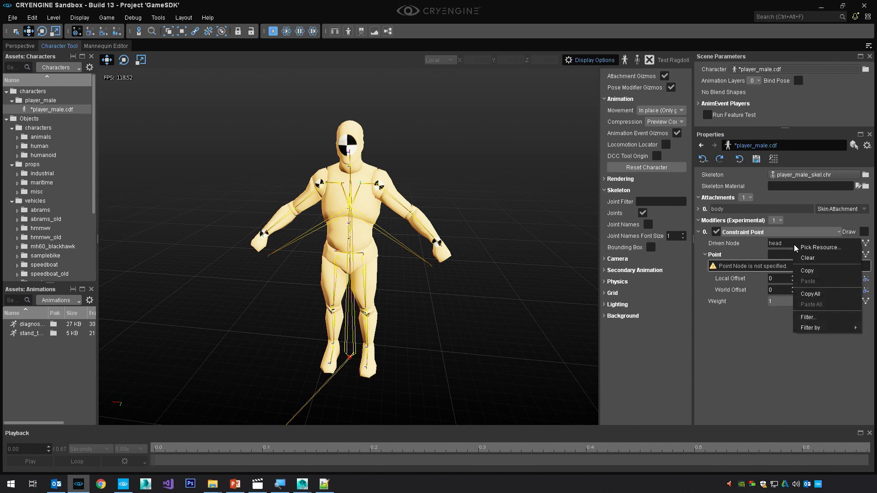
pyautogui.click(805, 259)
# Set both the Driven Node and the Point of the Constraint Point modifier to the head joint.
pyautogui.rightClick(785, 243)
pyautogui.click(864, 245)
pyautogui.write('head')
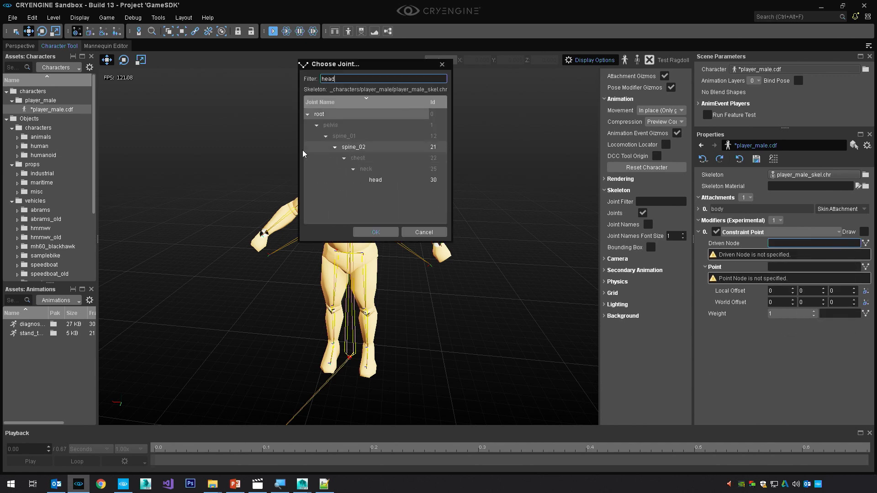
pyautogui.doubleClick(375, 179)
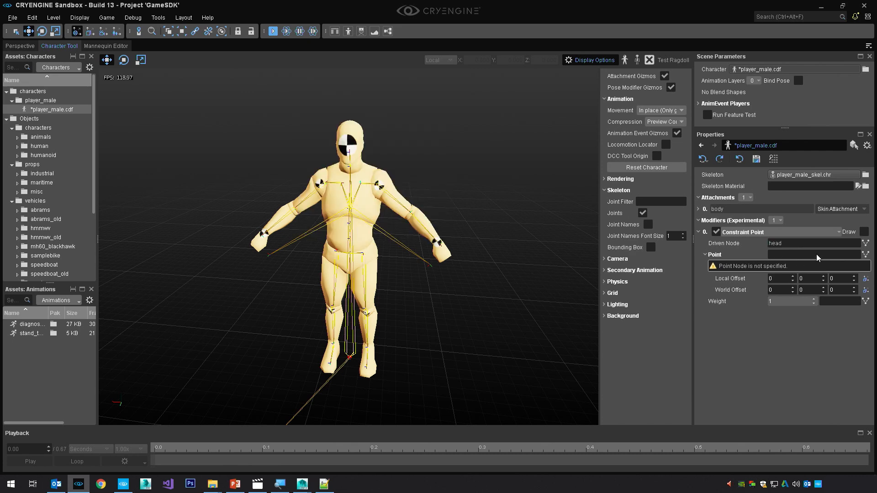
pyautogui.click(865, 254)
pyautogui.write('head')
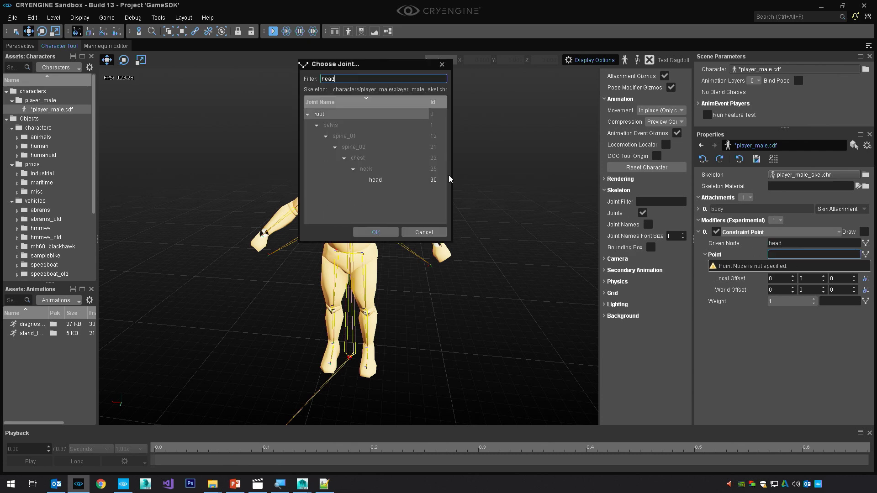
pyautogui.doubleClick(384, 180)
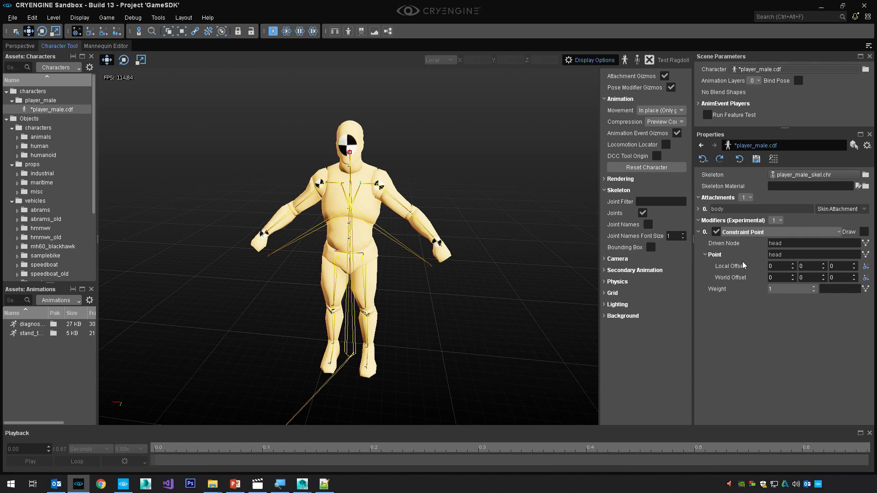
# Raise the head above the neck with the constraint's Local Offset gizmo, about 0.19 along its first axis.
pyautogui.click(352, 109)
pyautogui.click(729, 267)
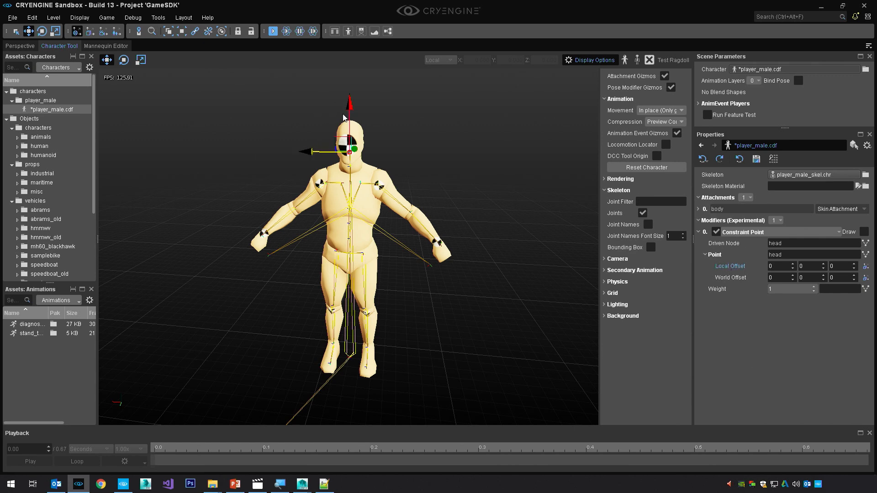
pyautogui.moveTo(349, 106); pyautogui.dragTo(349, 80)
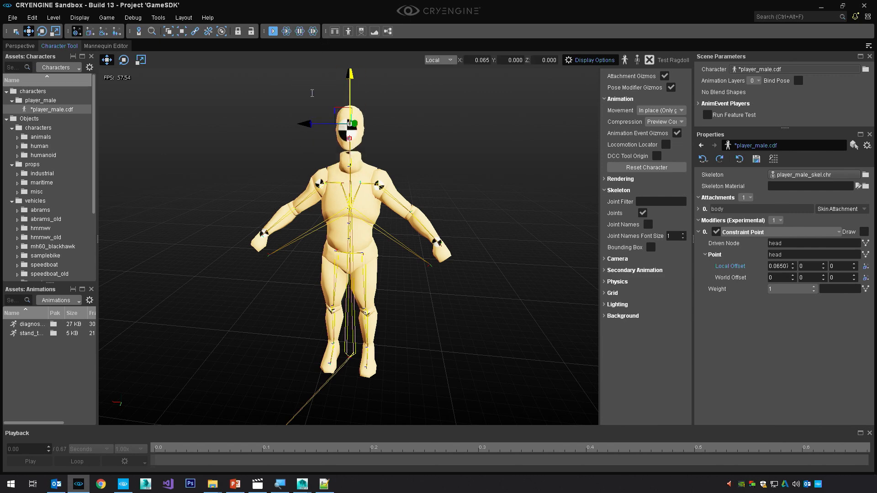
# Preview the offset head in the stand_tac_run_pistol_fwd_shldr_slow and diagnostic_rom animations, and pause playback.
pyautogui.doubleClick(30, 324)
pyautogui.click(30, 333)
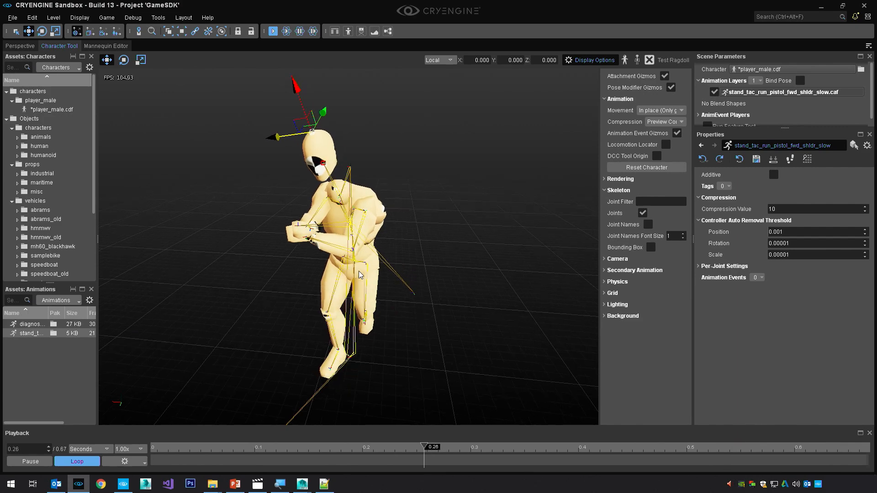
pyautogui.click(30, 324)
pyautogui.click(30, 461)
pyautogui.moveTo(347, 329); pyautogui.dragTo(518, 215, button='middle')
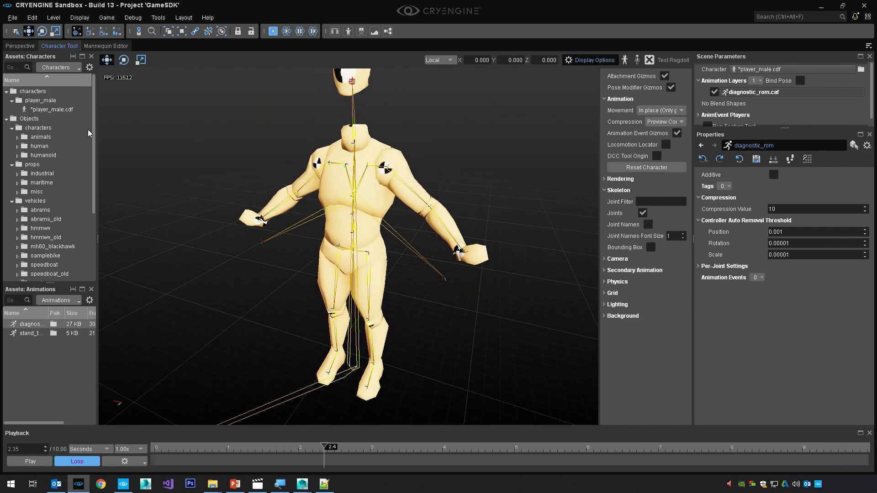
# Disable the Constraint Point modifier on player_male.cdf and remove all modifiers.
pyautogui.click(41, 107)
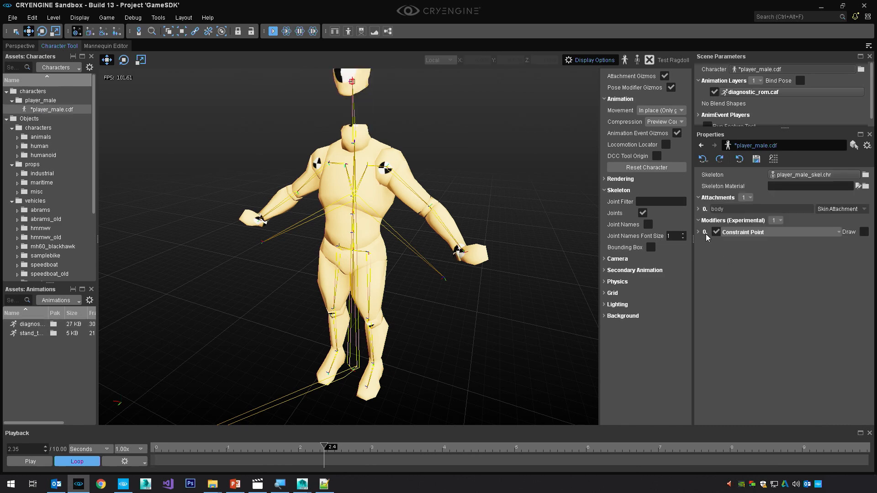
pyautogui.click(703, 234)
pyautogui.rightClick(727, 232)
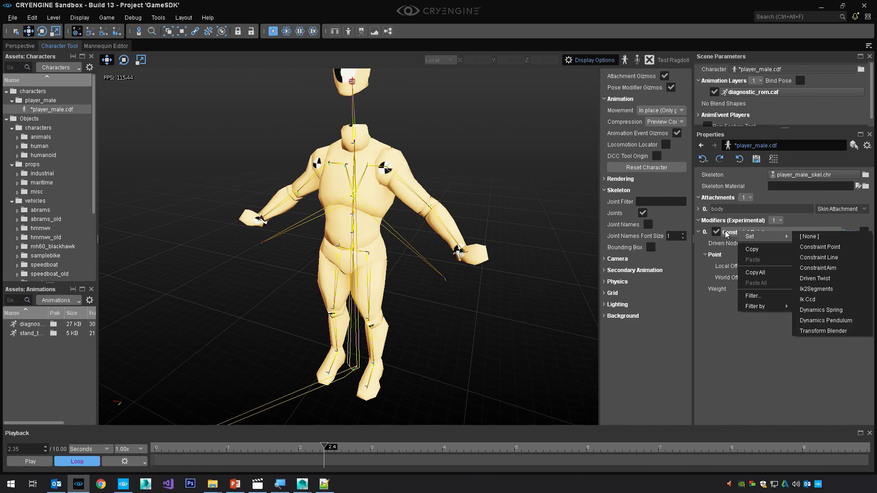
pyautogui.click(716, 232)
pyautogui.rightClick(721, 220)
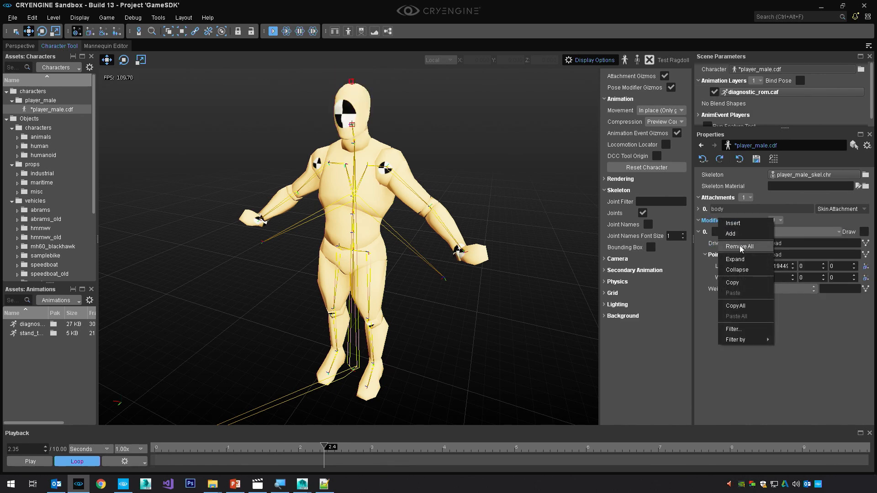
pyautogui.click(740, 246)
# Add a modifier to player_male.cdf and set its type to Constraint Aim.
pyautogui.click(775, 220)
pyautogui.click(779, 238)
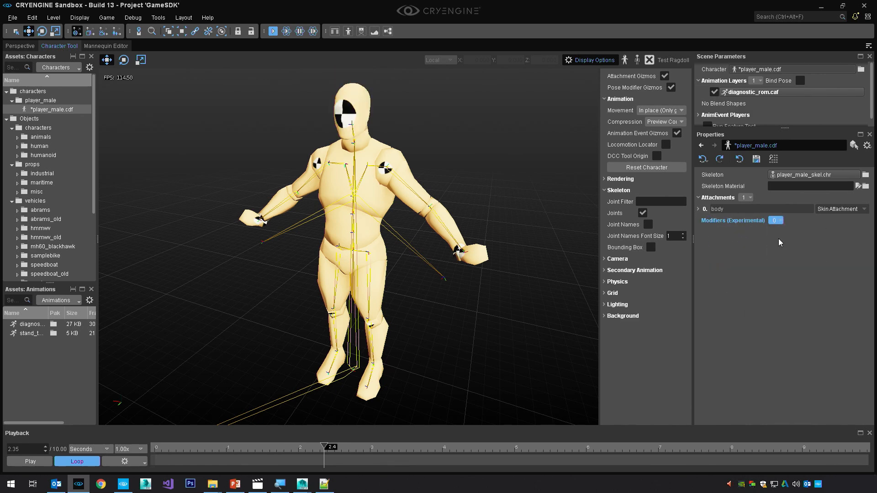
pyautogui.click(739, 232)
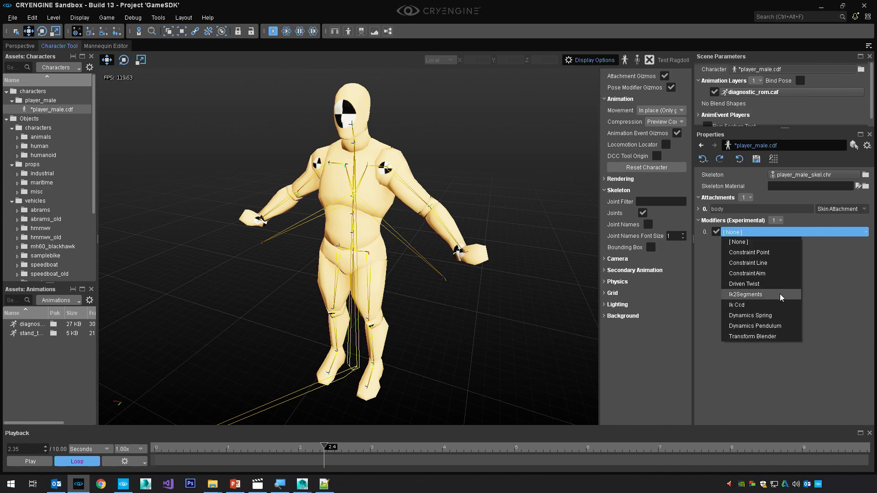
pyautogui.click(760, 273)
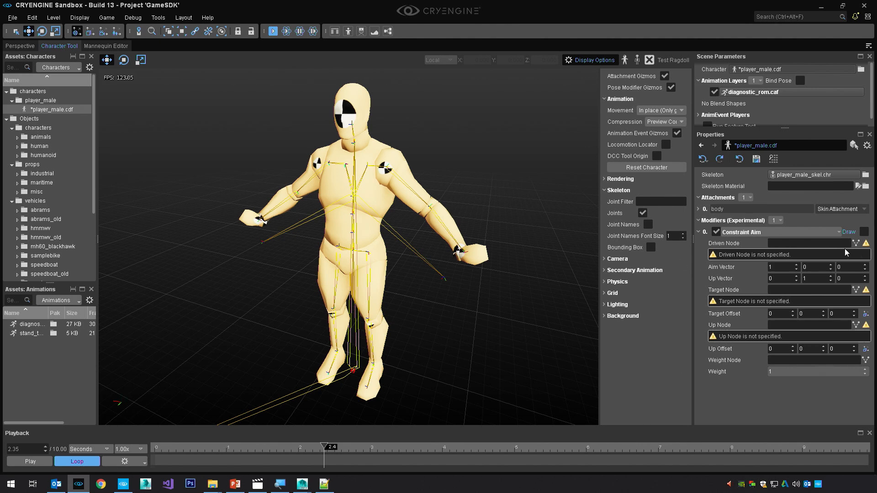
# Set the Driven Node of the Constraint Aim modifier to the head joint.
pyautogui.click(855, 244)
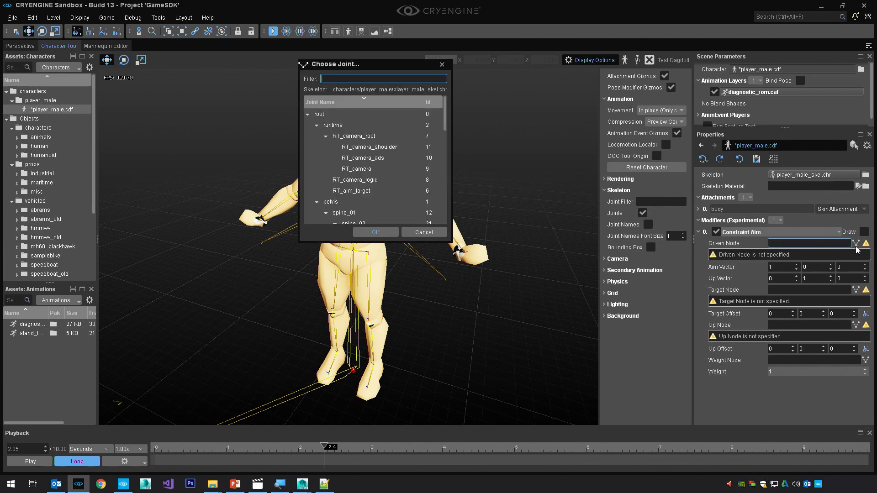
pyautogui.write('che')
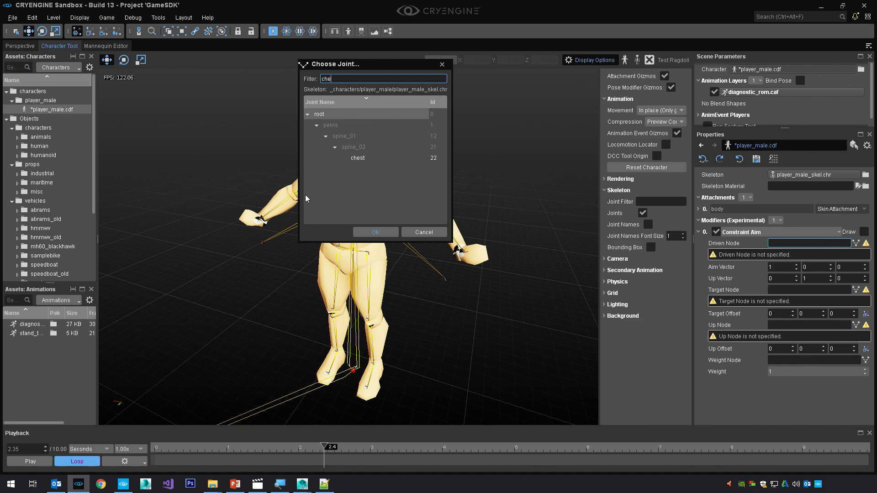
pyautogui.moveTo(331, 78); pyautogui.dragTo(321, 79)
pyautogui.write('head')
pyautogui.doubleClick(392, 180)
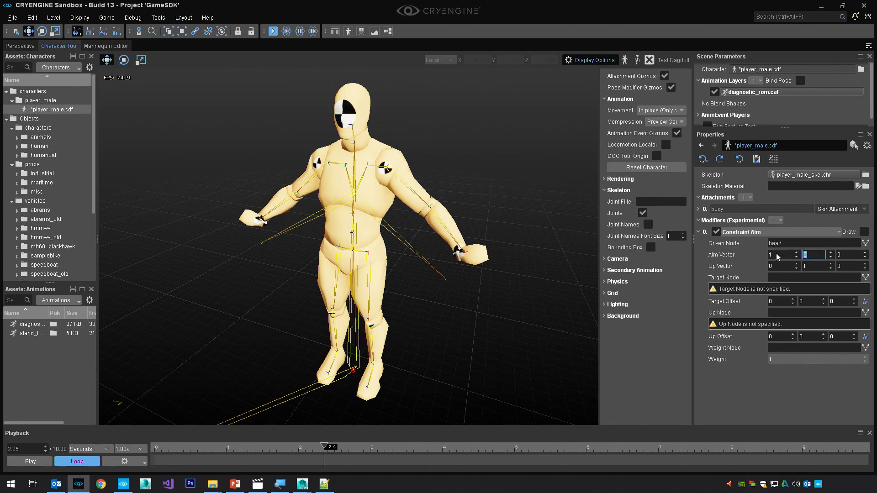
# Set the constraint's Aim Vector to 0, -1, 0 and its Up Vector to -1, 0, 0.
pyautogui.write('1')
pyautogui.click(780, 255)
pyautogui.write('0-1')
pyautogui.press('Return')
pyautogui.click(784, 267)
# With the Target Node joint chooser open, switch to Maya, make SKEL_layer selectable and select the RT_aim_target joint in front of the character.
pyautogui.click(866, 277)
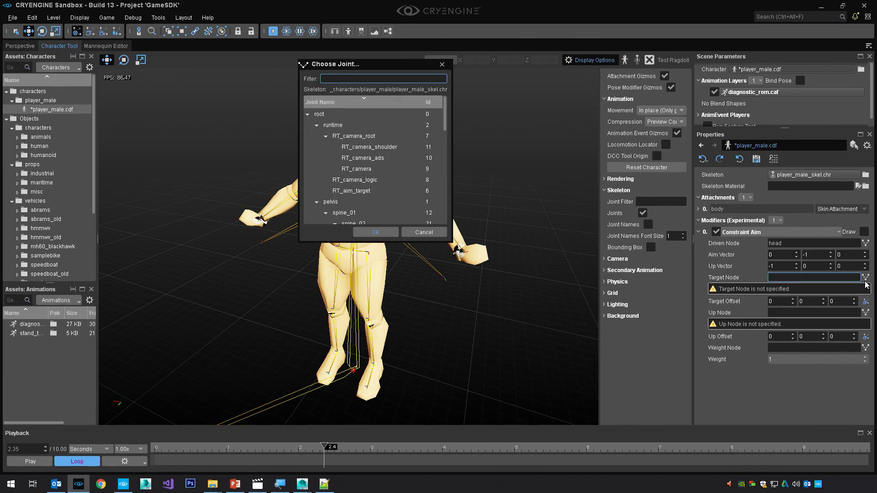
pyautogui.click(304, 484)
pyautogui.click(352, 442)
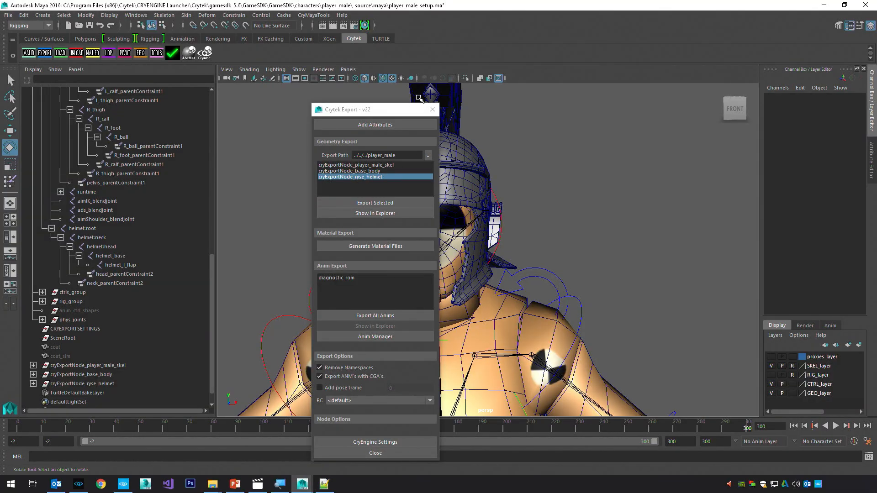
pyautogui.click(429, 111)
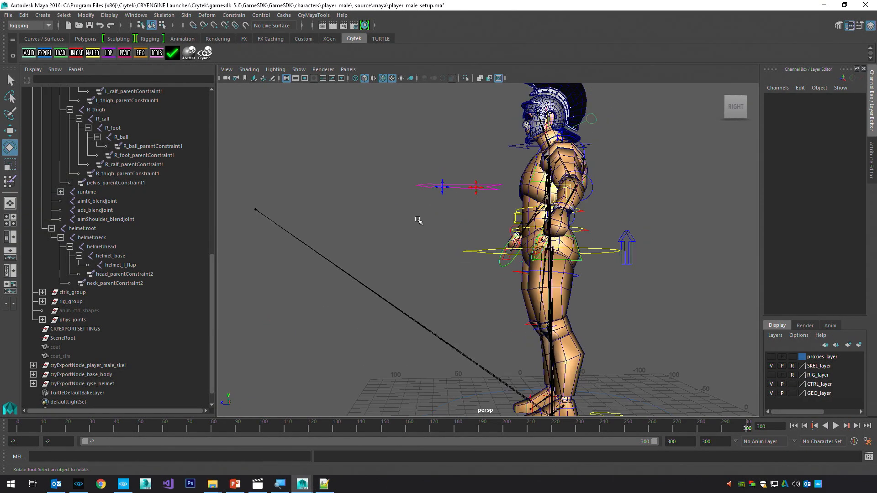
pyautogui.keyDown('alt'); pyautogui.moveTo(418, 220); pyautogui.dragTo(528, 264, button='middle'); pyautogui.keyUp('alt')
pyautogui.scroll(4, 445, 256)
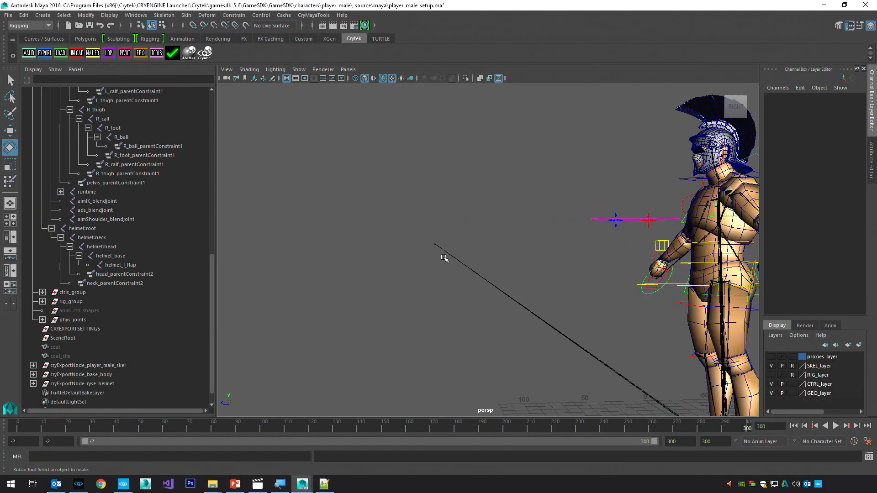
pyautogui.scroll(-4, 420, 250)
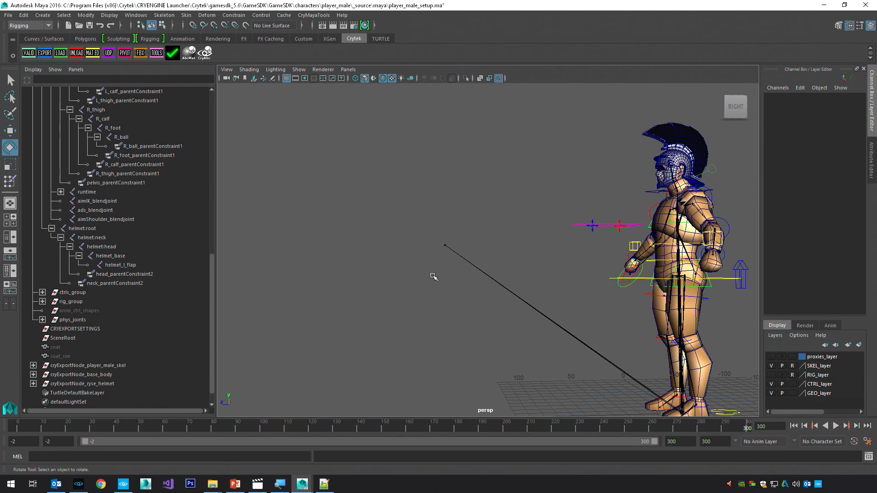
pyautogui.scroll(5, 425, 267)
pyautogui.click(789, 366)
pyautogui.click(364, 237)
pyautogui.scroll(-3, 548, 266)
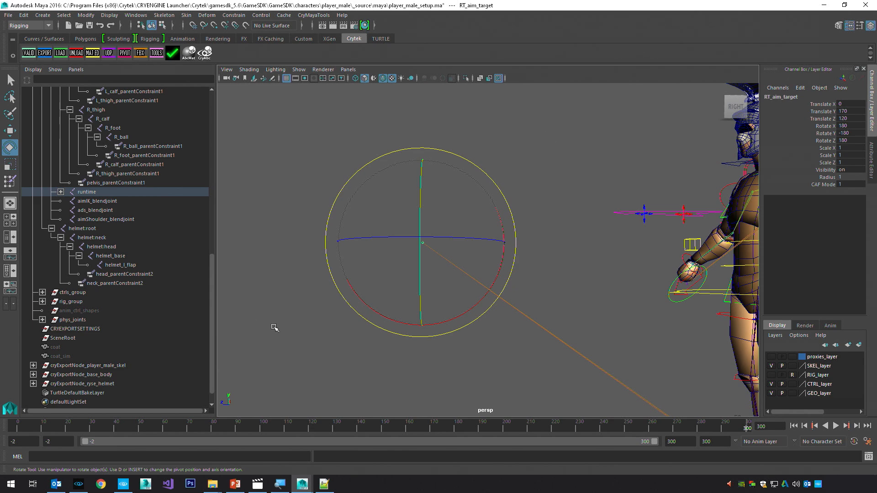
# Return to CRYENGINE Sandbox, choose RT_aim_target as the Target Node, and reset the character.
pyautogui.click(78, 484)
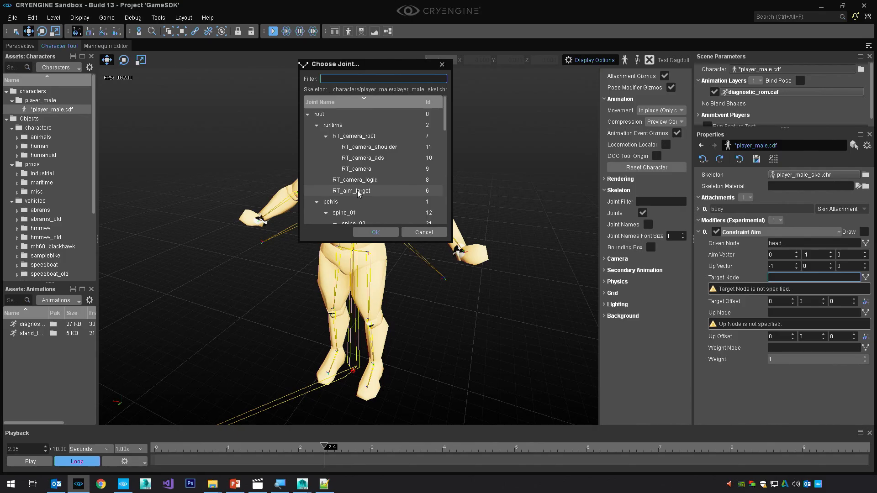
pyautogui.doubleClick(358, 191)
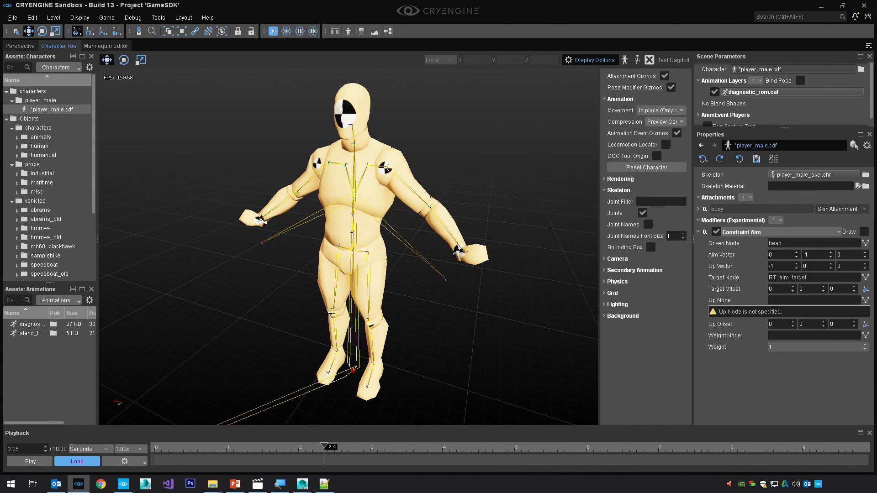
pyautogui.moveTo(348, 247); pyautogui.dragTo(513, 268, button='right')
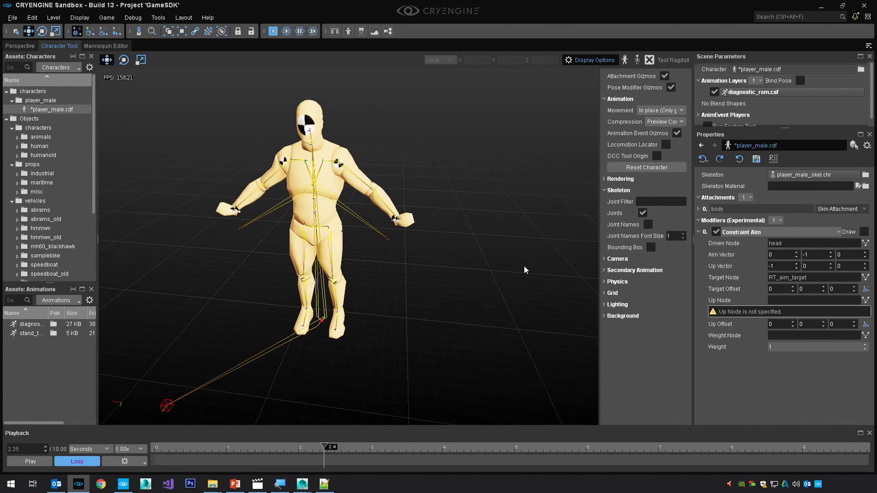
pyautogui.click(642, 168)
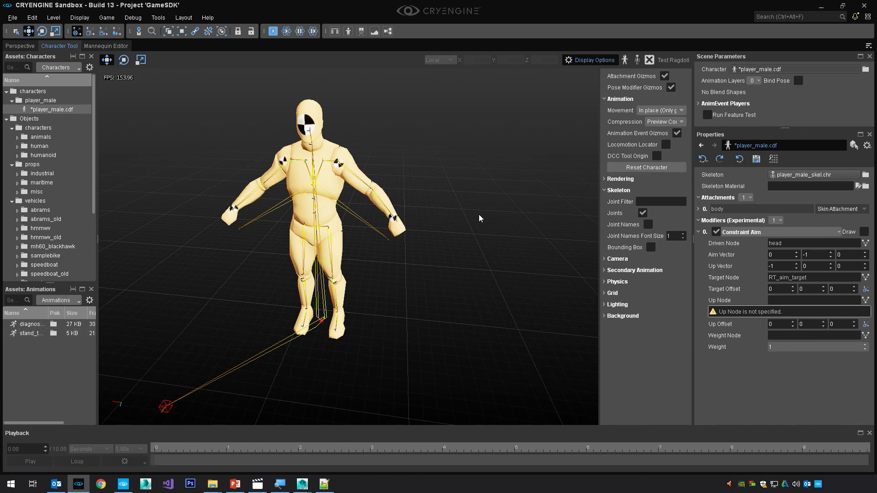
pyautogui.moveTo(411, 256); pyautogui.dragTo(393, 255, button='right')
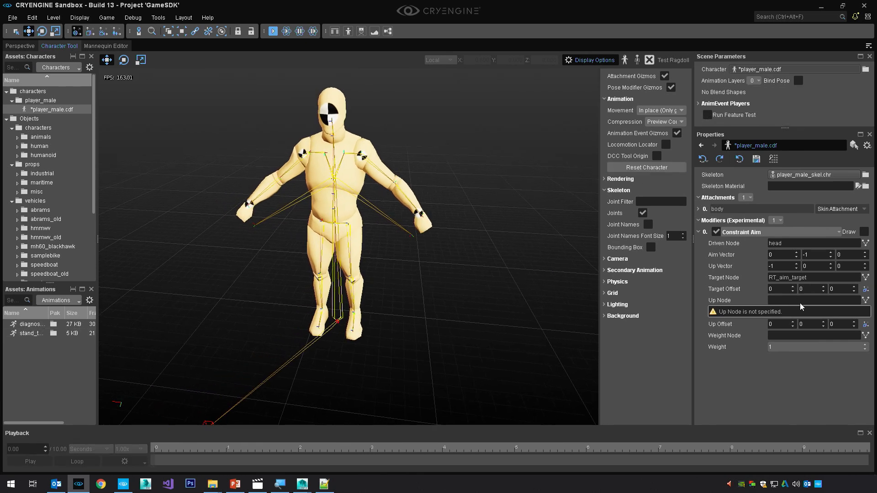
# Set the Up Node to the root joint and toggle the Constraint Aim modifier off and on to compare the head pose.
pyautogui.click(865, 300)
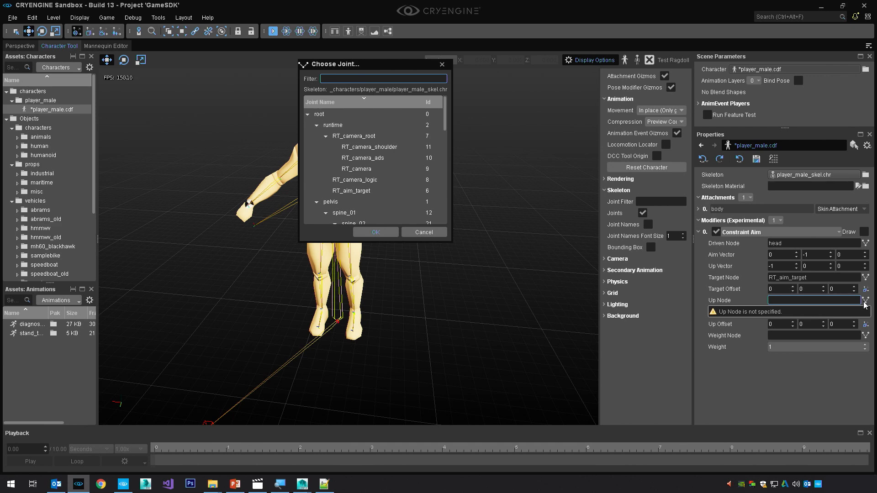
pyautogui.write('r')
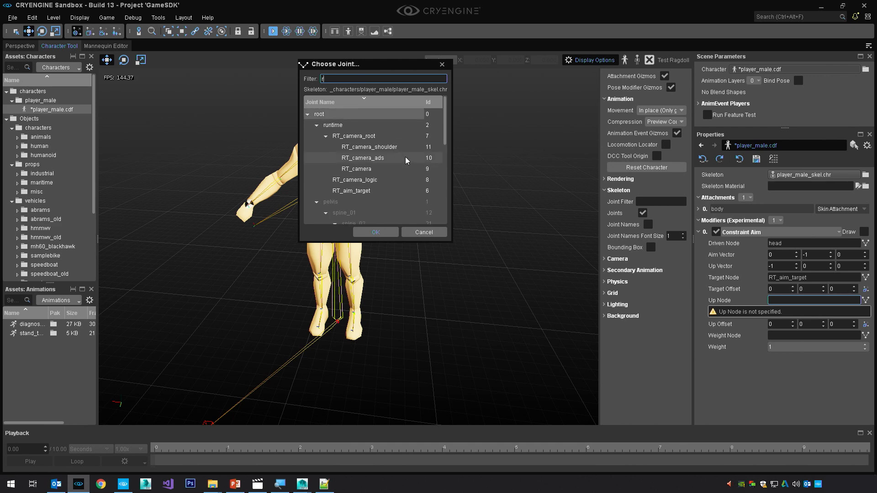
pyautogui.click(388, 230)
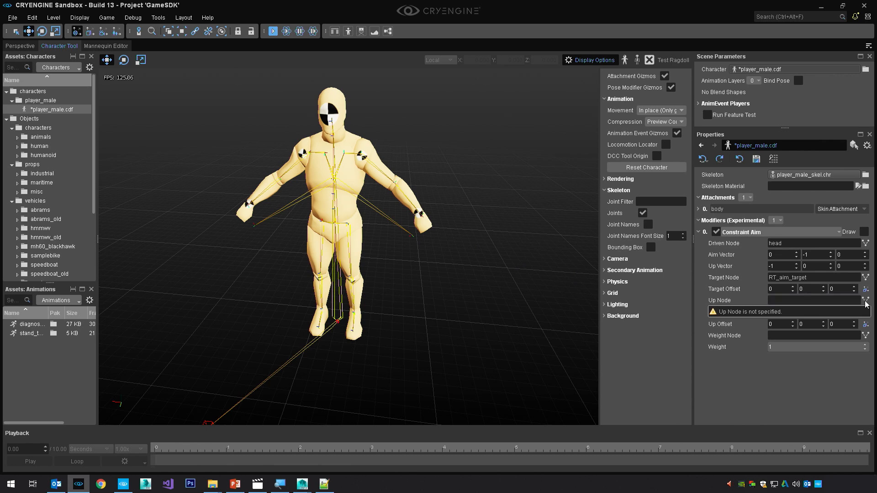
pyautogui.moveTo(349, 198); pyautogui.dragTo(196, 174, button='right')
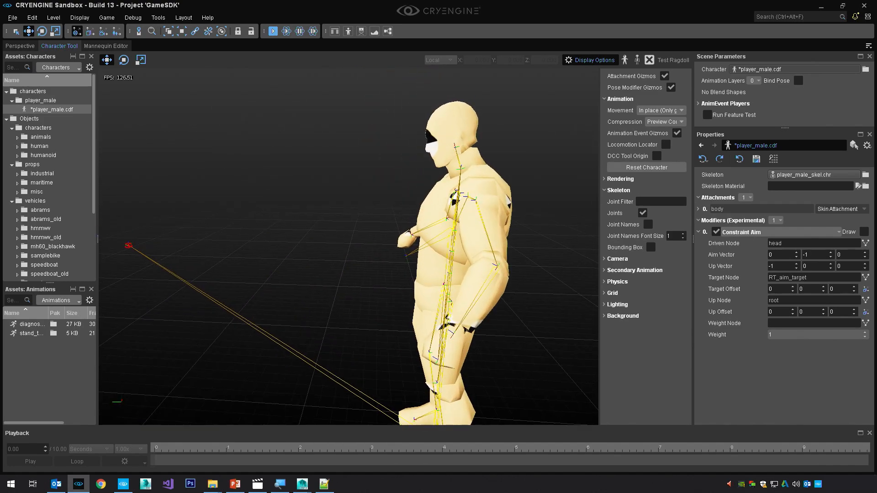
pyautogui.click(716, 232)
pyautogui.click(716, 232)
# Insert a Constraint Point modifier before the Constraint Aim modifier and expand its settings.
pyautogui.rightClick(705, 232)
pyautogui.click(710, 235)
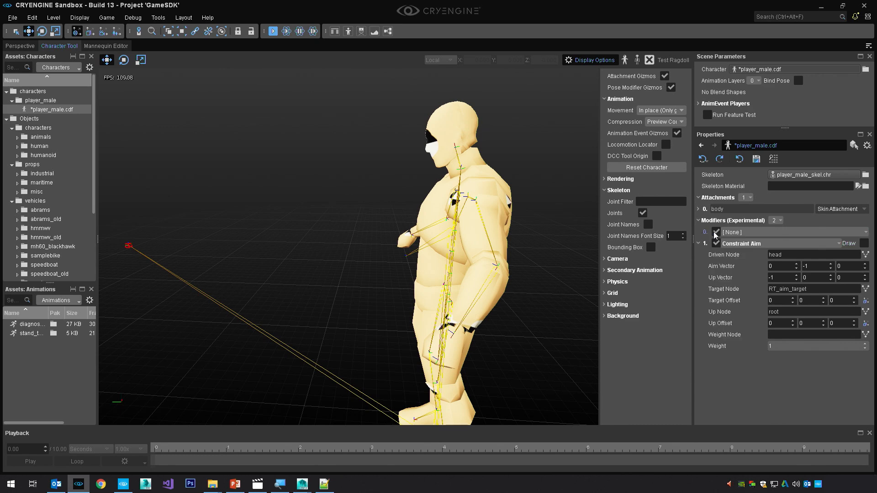
pyautogui.click(749, 232)
pyautogui.click(746, 254)
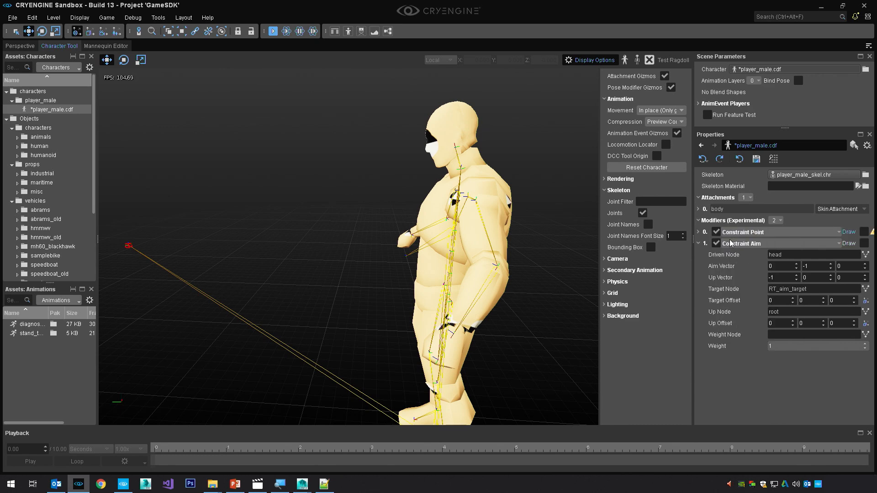
pyautogui.click(702, 232)
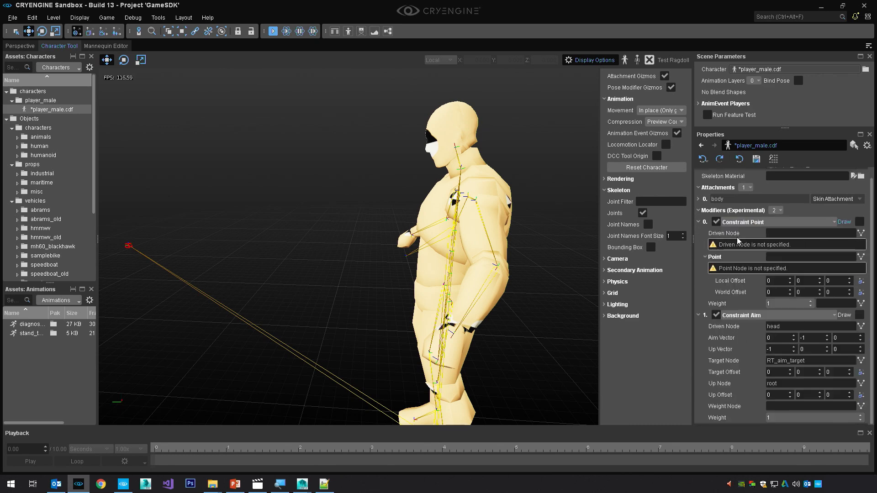
# Set both the Driven Node and the Point of the Constraint Point modifier to RT_aim_target.
pyautogui.click(861, 233)
pyautogui.write('tar')
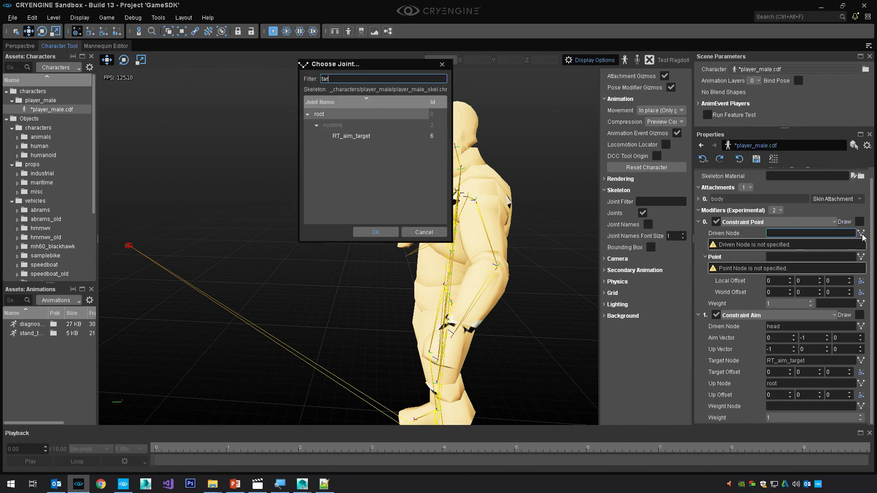
pyautogui.doubleClick(393, 136)
pyautogui.click(865, 255)
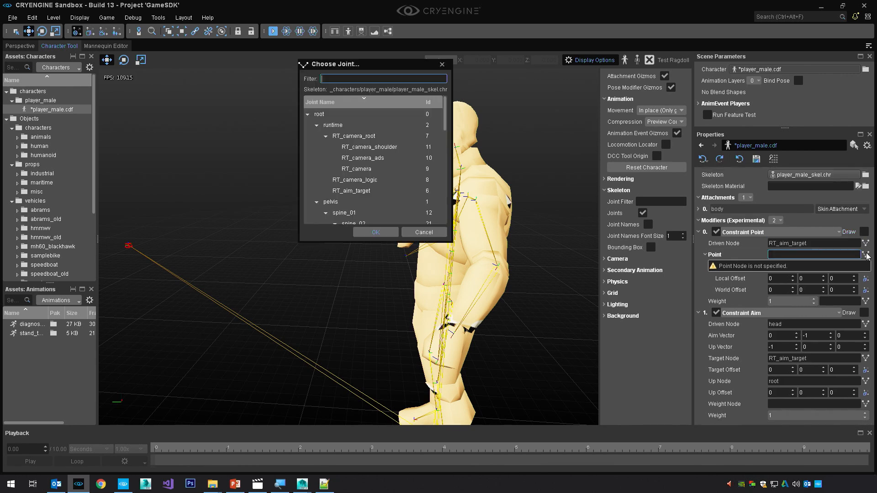
pyautogui.doubleClick(369, 133)
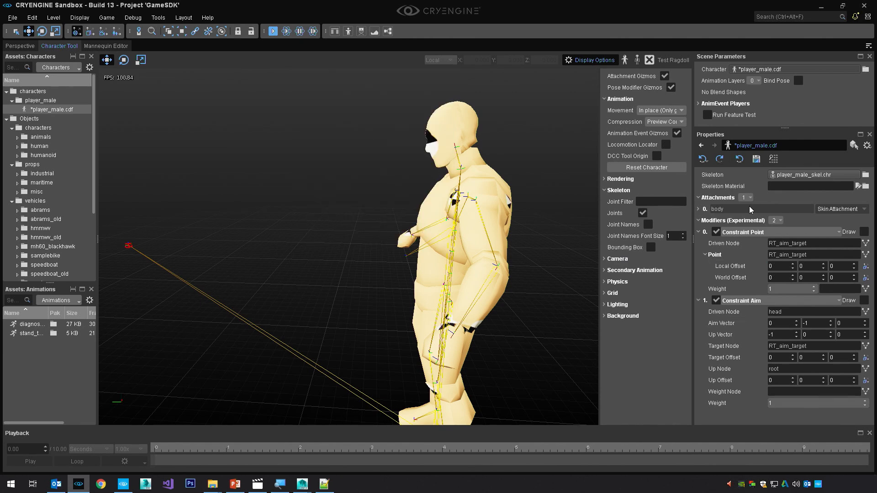
# Move the aim target with the Constraint Point's Local Offset gizmo to about -0.85, -0.42, 0.02 and check how the head follows.
pyautogui.scroll(-4, 399, 193)
pyautogui.moveTo(399, 192); pyautogui.dragTo(452, 208, button='middle')
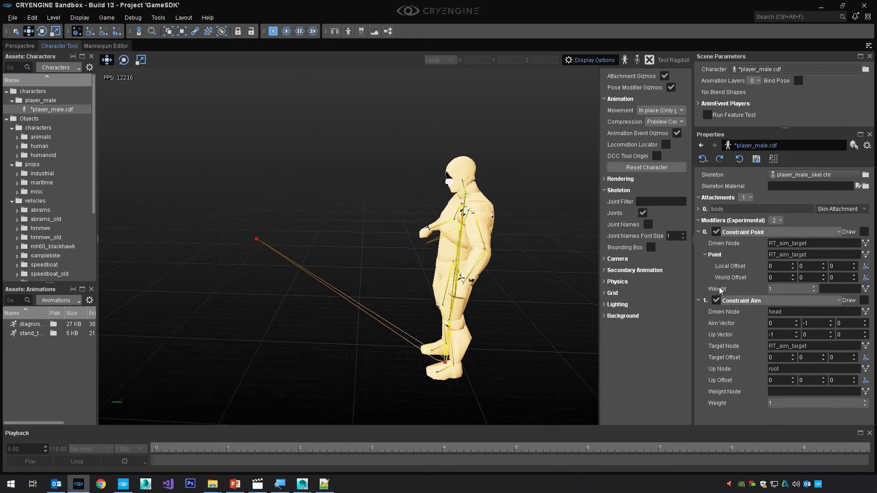
pyautogui.click(737, 265)
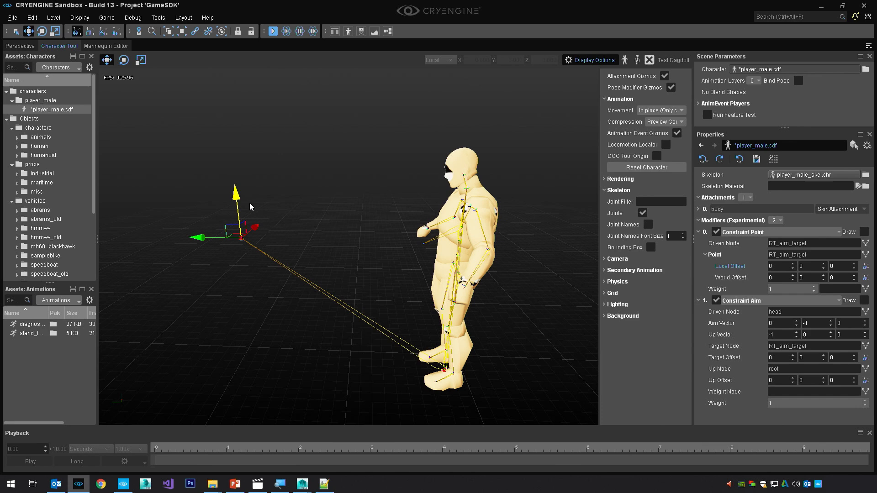
pyautogui.moveTo(237, 196)
pyautogui.mouseDown()
pyautogui.moveTo(231, 94)
pyautogui.moveTo(242, 55)
pyautogui.moveTo(246, 274)
pyautogui.moveTo(246, 91)
pyautogui.moveTo(249, 185)
pyautogui.mouseUp()
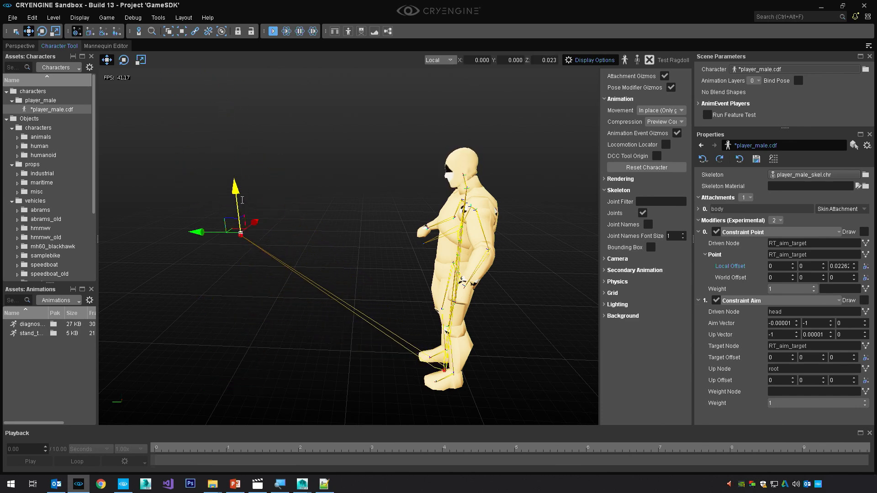
pyautogui.moveTo(305, 231); pyautogui.dragTo(356, 231, button='right')
pyautogui.scroll(3, 357, 231)
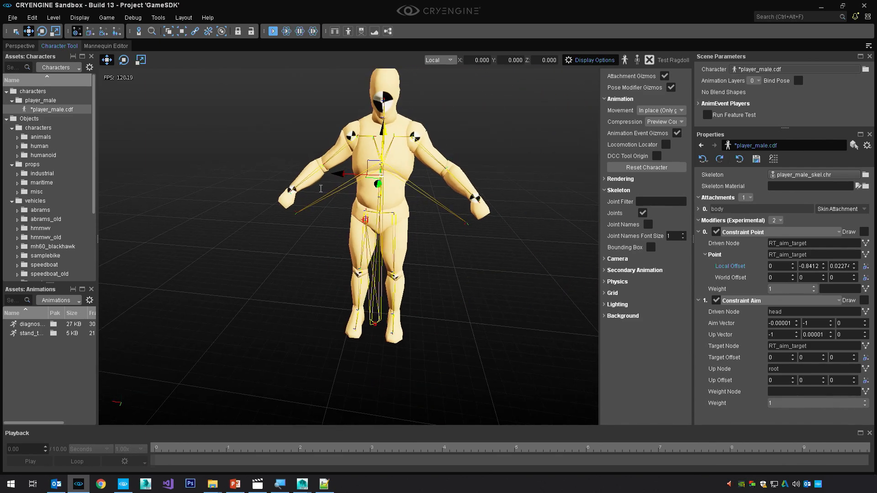
pyautogui.moveTo(347, 167); pyautogui.dragTo(530, 187)
pyautogui.scroll(-4, 540, 253)
pyautogui.moveTo(541, 252); pyautogui.dragTo(532, 290, button='right')
pyautogui.moveTo(482, 307); pyautogui.dragTo(391, 263)
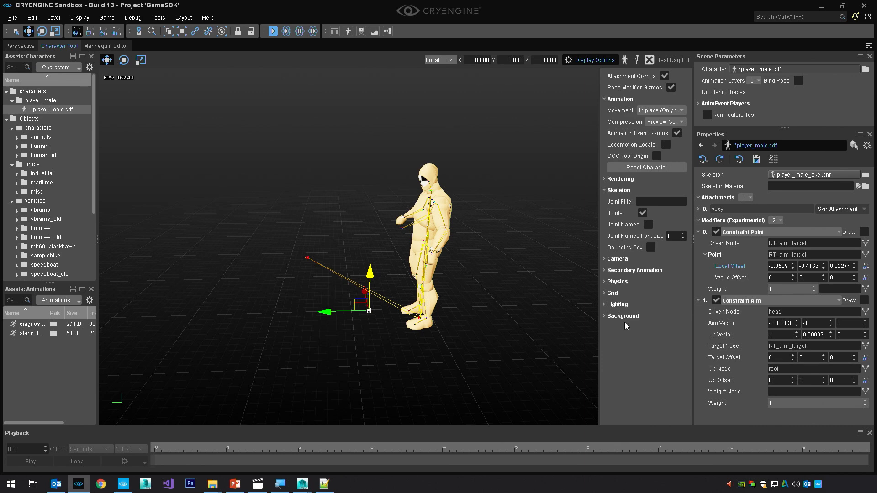
pyautogui.scroll(8, 503, 274)
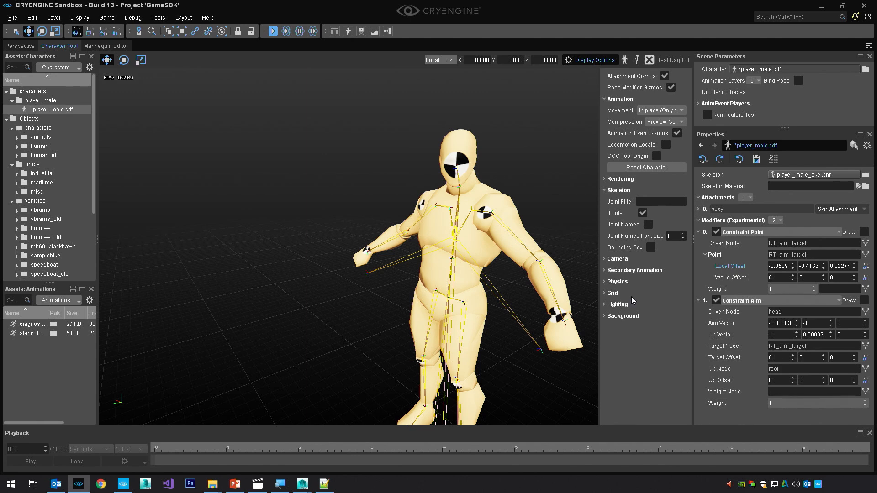
# Duplicate the Constraint Aim modifier by copying it into a new modifier inserted before it, and expand the copy.
pyautogui.rightClick(707, 303)
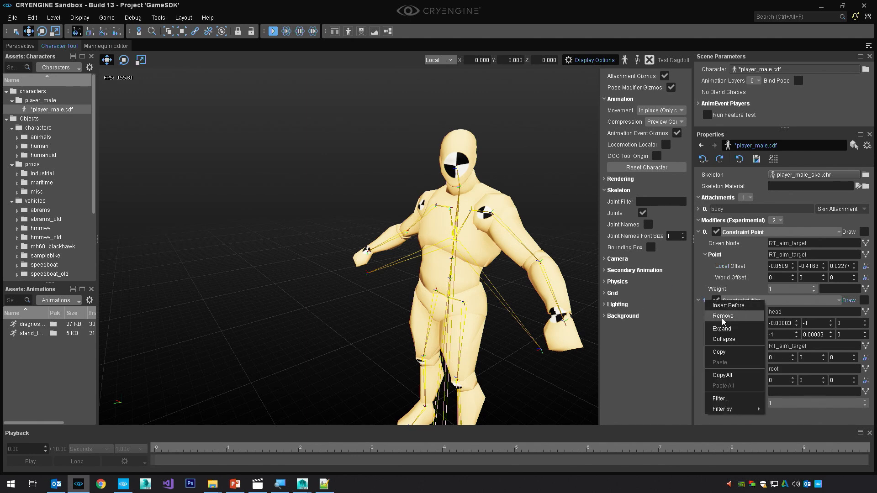
pyautogui.click(725, 352)
pyautogui.rightClick(702, 301)
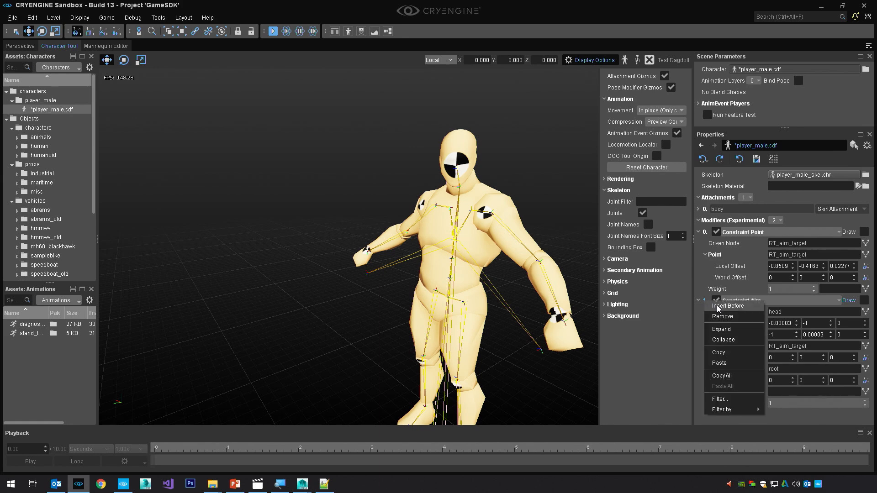
pyautogui.click(715, 305)
pyautogui.click(730, 300)
pyautogui.click(731, 340)
pyautogui.click(699, 301)
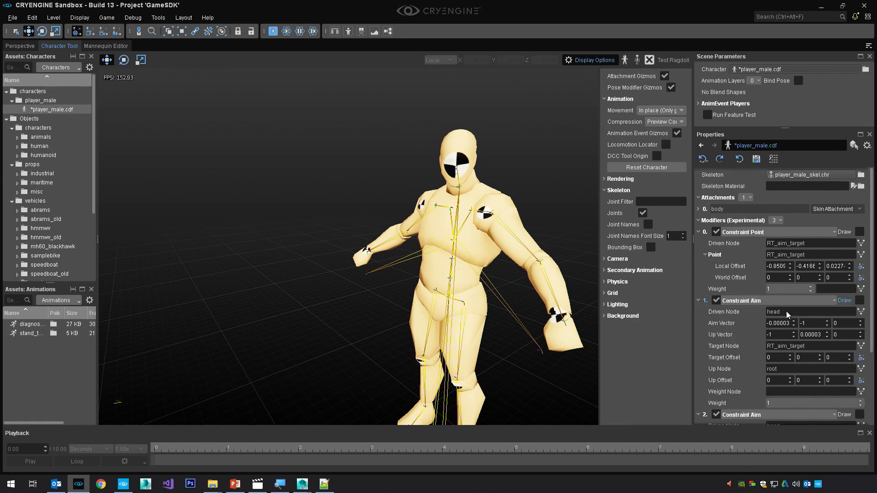
# Set the first Constraint Aim's Driven Node to neck, and toggle the Constraint Point and that modifier off and on to compare poses.
pyautogui.click(860, 312)
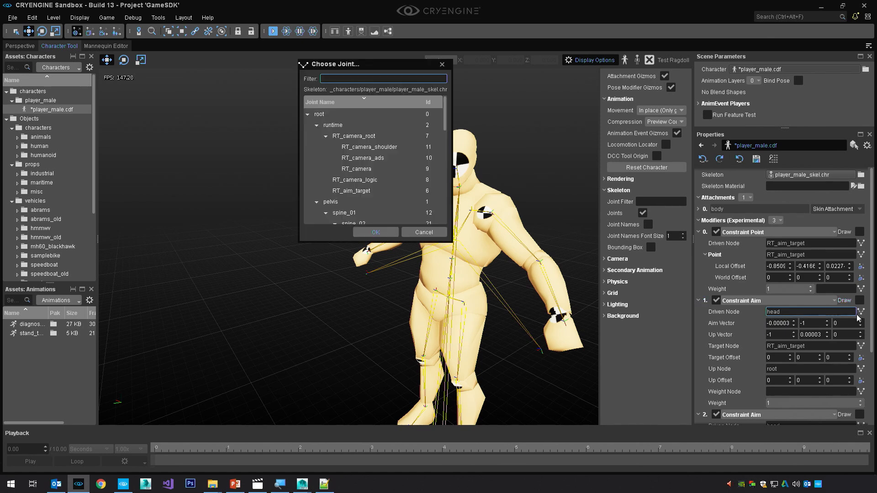
pyautogui.write('neck')
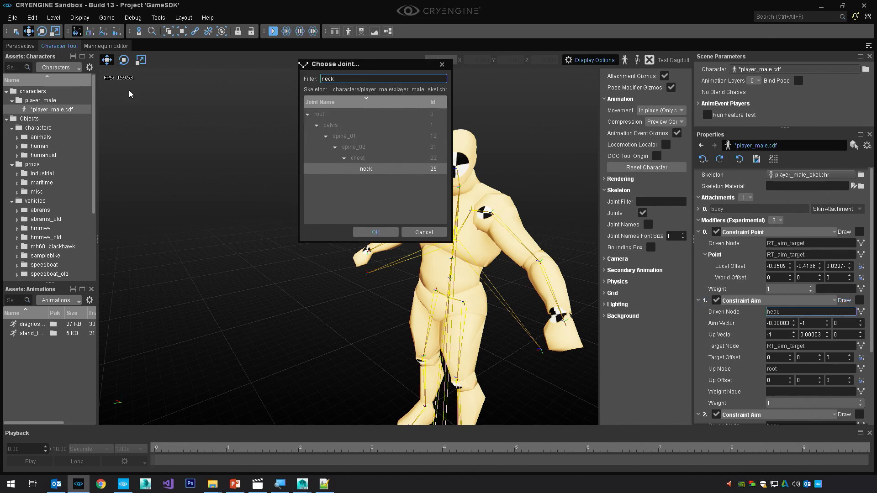
pyautogui.doubleClick(371, 168)
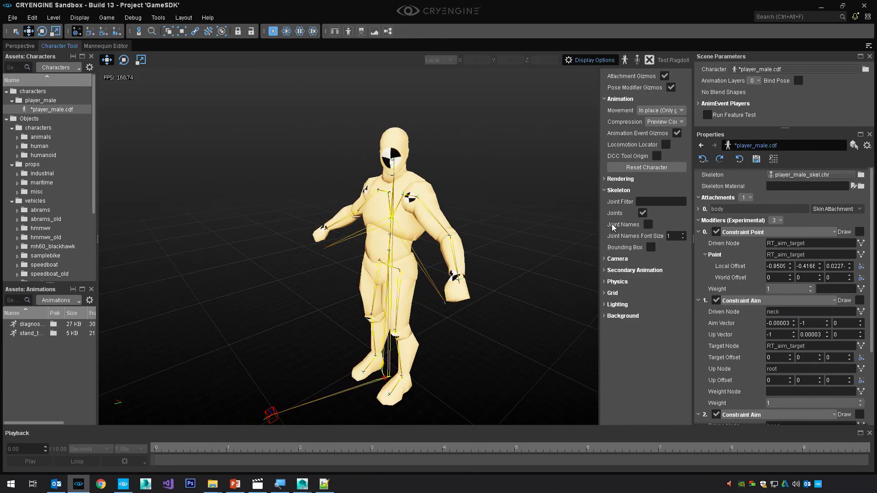
pyautogui.click(716, 232)
pyautogui.click(715, 232)
pyautogui.click(716, 301)
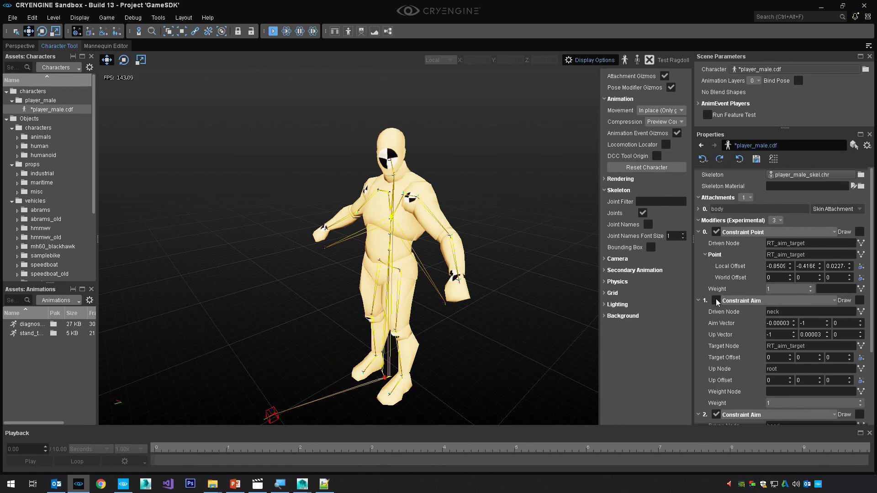
pyautogui.click(716, 300)
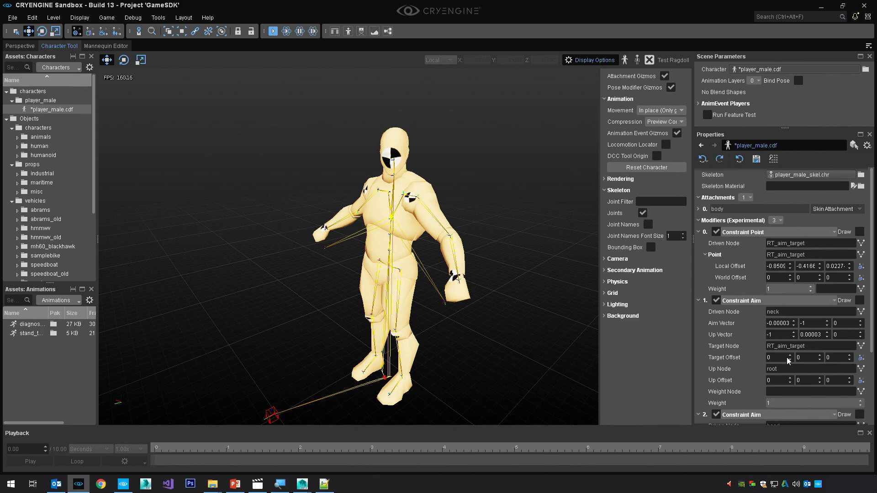
# Lower the neck Constraint Aim's Weight to 0.94444 and paste a copy of the modifier into a new slot inserted before it.
pyautogui.scroll(-3, 733, 374)
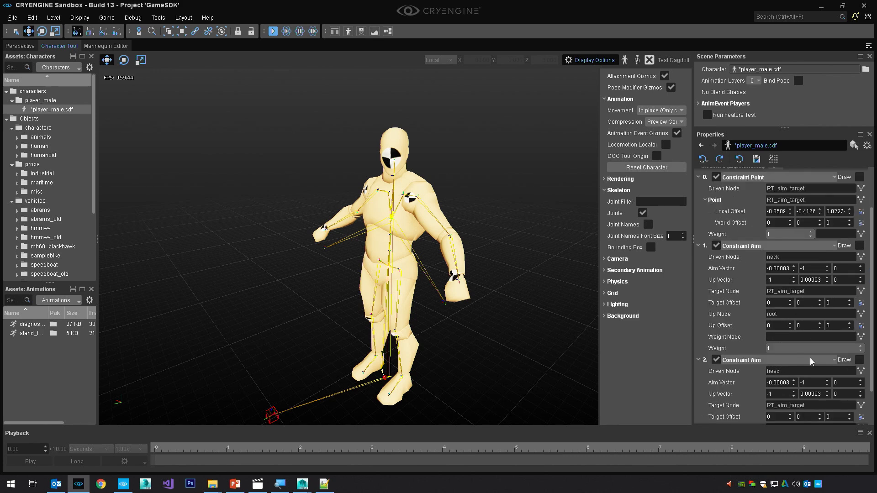
pyautogui.moveTo(852, 350)
pyautogui.mouseDown()
pyautogui.moveTo(772, 349)
pyautogui.moveTo(850, 348)
pyautogui.mouseUp()
pyautogui.rightClick(705, 245)
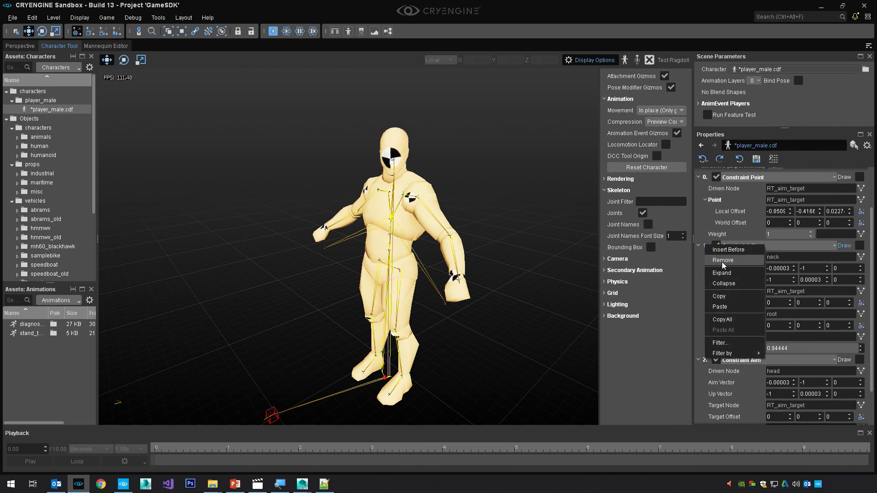
pyautogui.click(725, 294)
pyautogui.rightClick(704, 244)
pyautogui.click(726, 247)
pyautogui.rightClick(704, 246)
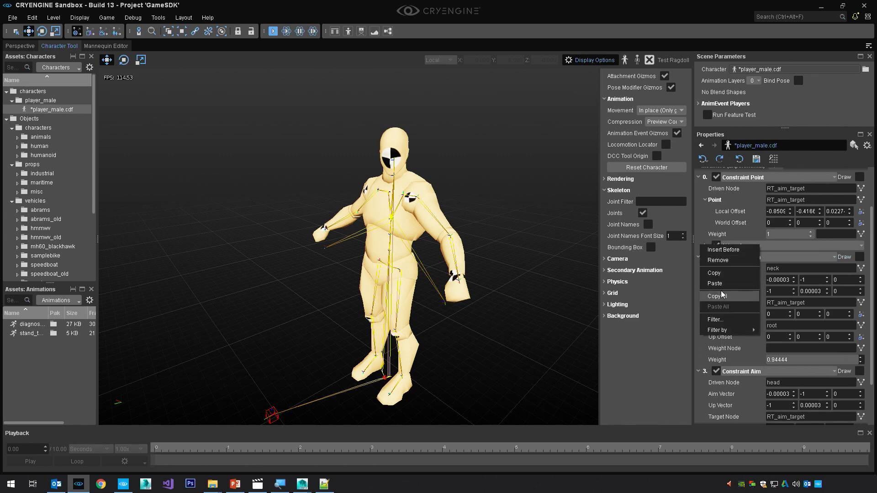
pyautogui.click(724, 276)
pyautogui.click(699, 246)
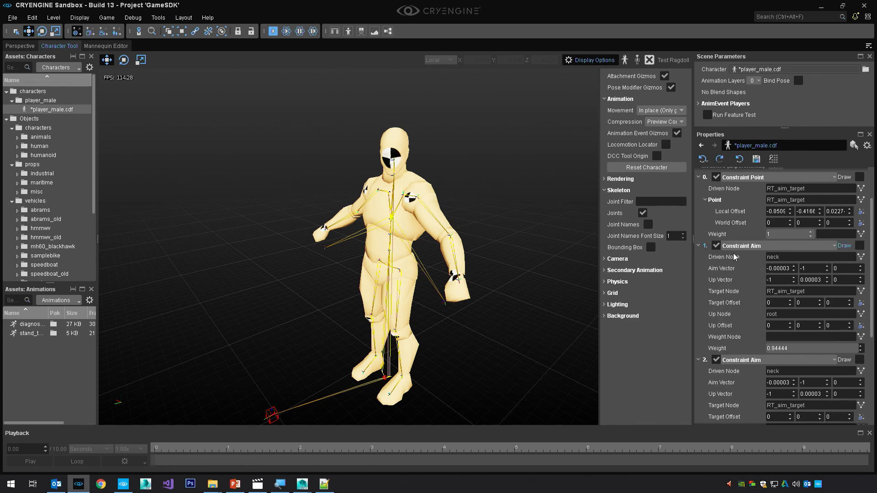
# Set the Driven Node of the first Constraint Aim to the chest joint and view the character's upper-body pose.
pyautogui.click(860, 257)
pyautogui.scroll(-3, 374, 182)
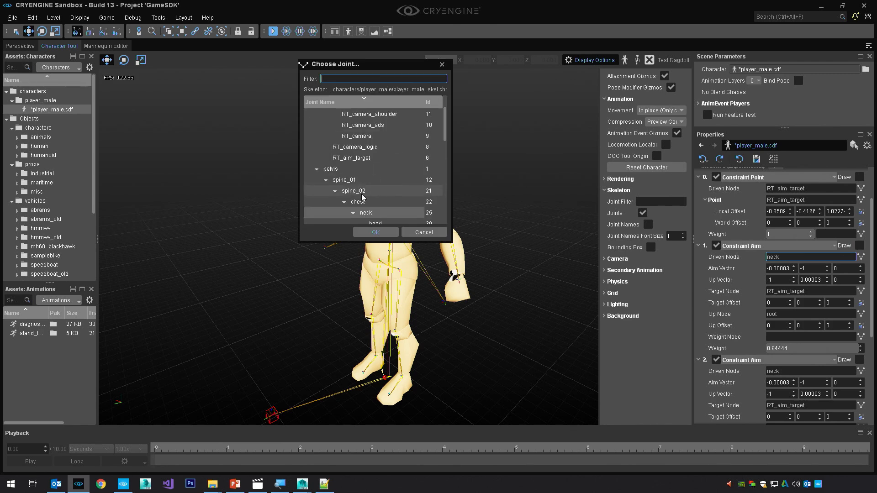
pyautogui.doubleClick(357, 135)
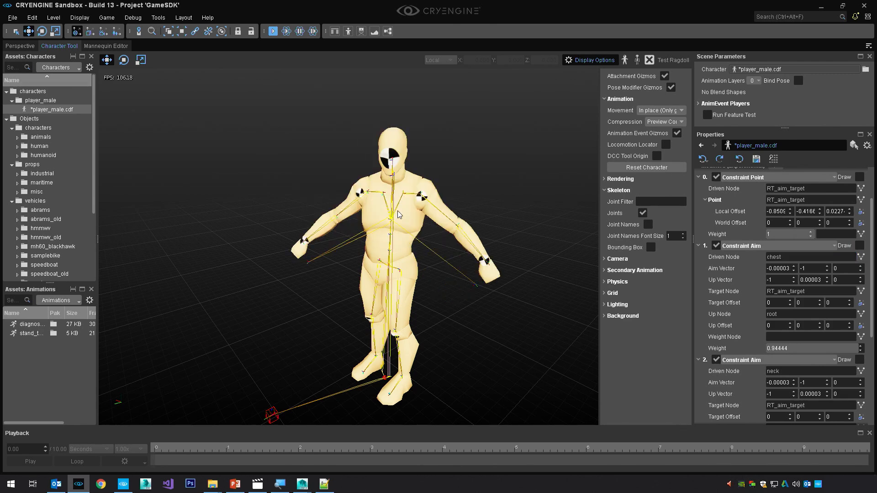
pyautogui.moveTo(422, 251); pyautogui.dragTo(470, 276, button='right')
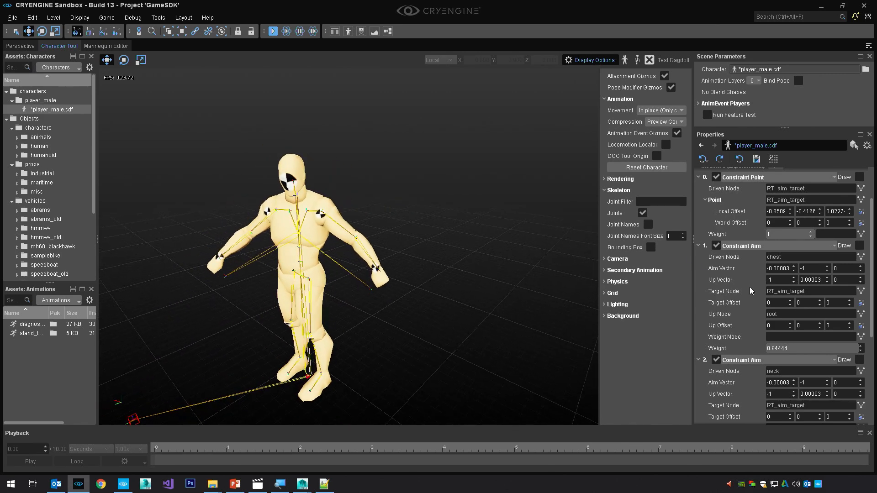
# Set the Weight of the neck Constraint Aim to 0.6 and of the chest Constraint Aim to 0.5.
pyautogui.scroll(-3, 730, 306)
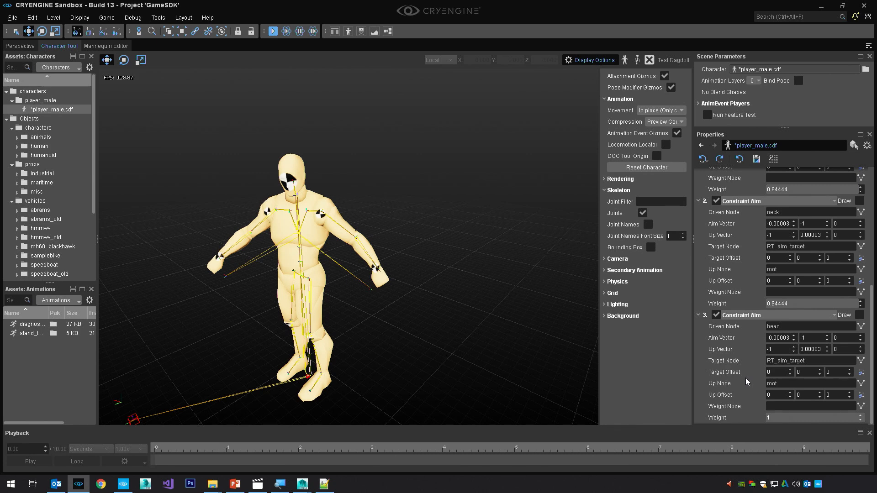
pyautogui.scroll(2, 740, 342)
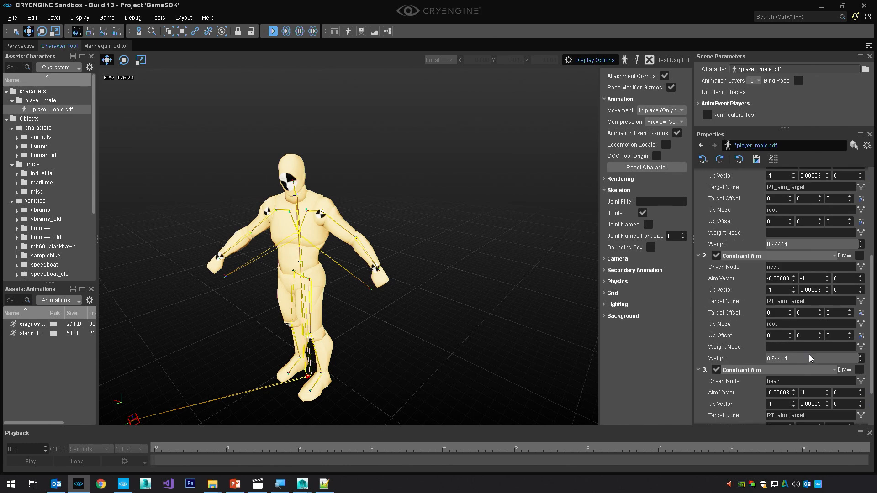
pyautogui.click(810, 357)
pyautogui.write('0')
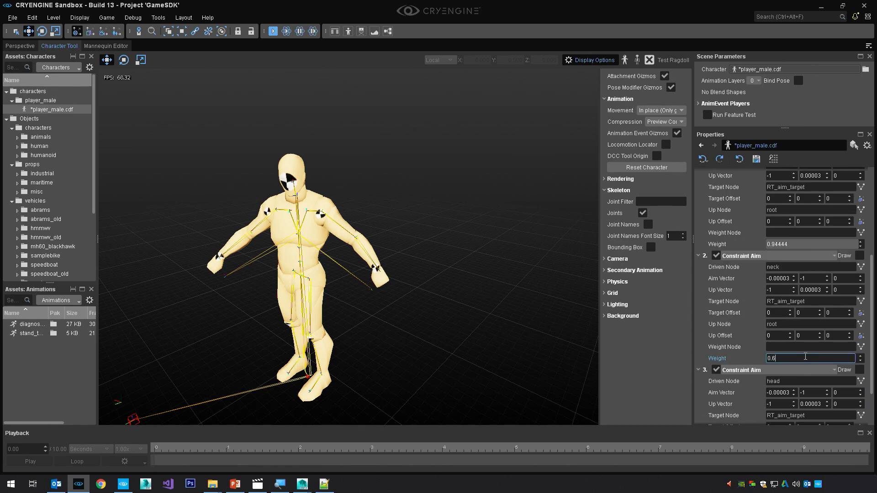
pyautogui.write('.6')
pyautogui.press('Return')
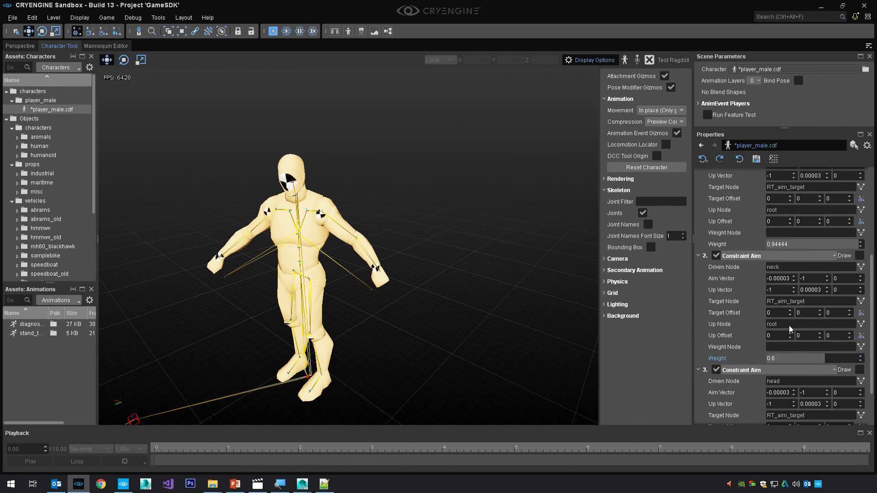
pyautogui.click(793, 244)
pyautogui.write('0')
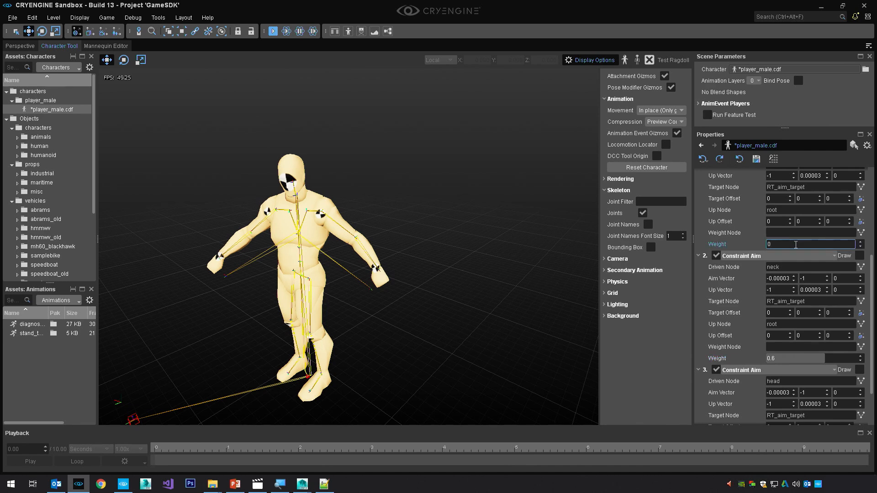
pyautogui.press('Return')
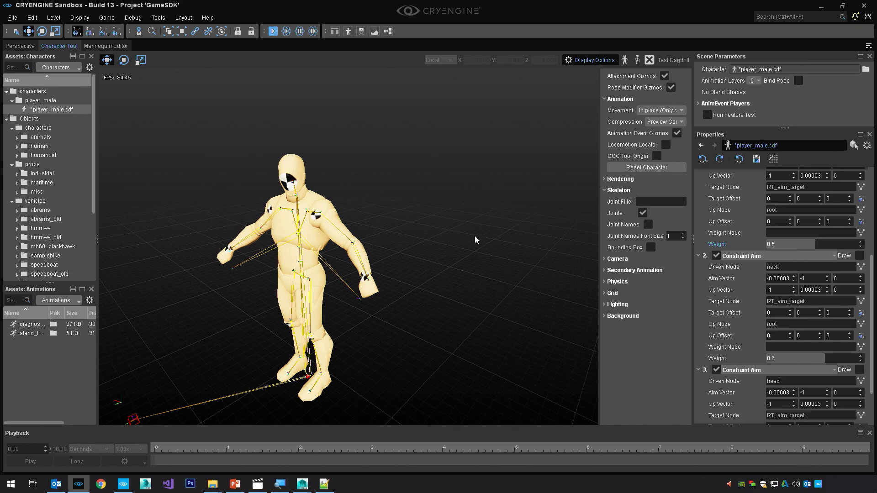
# Reset the Constraint Point's Local Offset to 0, 0, 0.
pyautogui.scroll(5, 810, 270)
pyautogui.click(779, 270)
pyautogui.write('0')
pyautogui.press('Return')
pyautogui.click(804, 267)
pyautogui.write('0')
pyautogui.press('Return')
pyautogui.write('0')
pyautogui.press('Return')
# Move the aim target with the Local Offset gizmo to about -0.96, 0.22, 0.49 and check how chest, neck and head follow.
pyautogui.moveTo(195, 220); pyautogui.dragTo(193, 157)
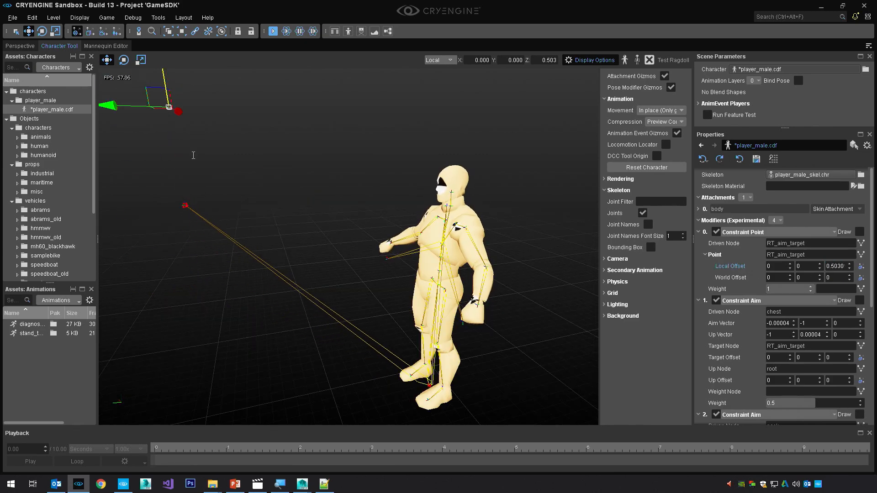
pyautogui.moveTo(193, 157); pyautogui.dragTo(310, 158, button='right')
pyautogui.press('a')
pyautogui.press('s')
pyautogui.moveTo(207, 195); pyautogui.dragTo(215, 198, button='right')
pyautogui.press('w')
pyautogui.moveTo(349, 178); pyautogui.dragTo(503, 248)
pyautogui.moveTo(504, 248); pyautogui.dragTo(504, 249, button='right')
pyautogui.press('w')
pyautogui.press('d')
pyautogui.press('s')
pyautogui.press('d')
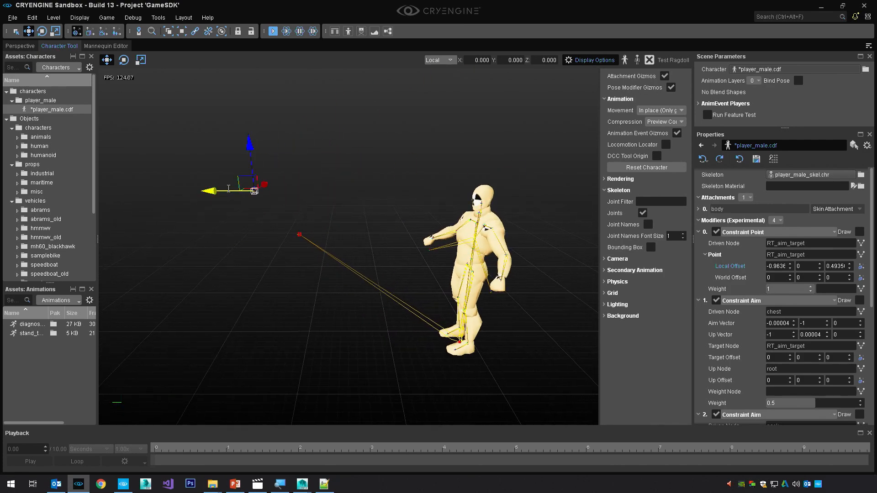
pyautogui.moveTo(229, 188); pyautogui.dragTo(185, 244)
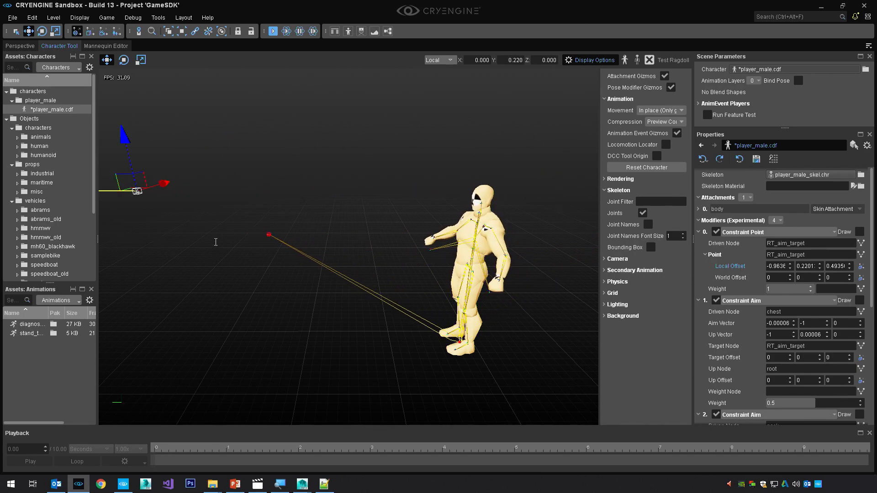
pyautogui.moveTo(185, 245); pyautogui.dragTo(379, 272, button='right')
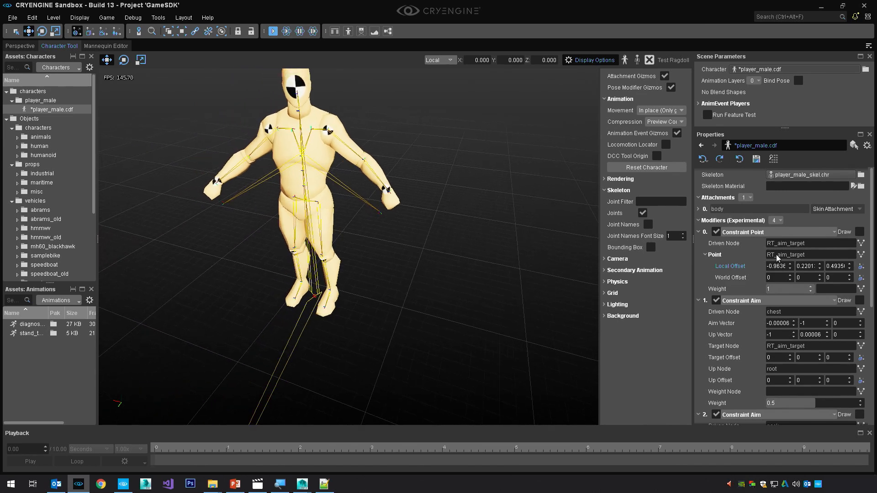
# Collapse the settings of the Constraint Point and all three Constraint Aim modifiers.
pyautogui.click(698, 232)
pyautogui.click(698, 243)
pyautogui.click(698, 255)
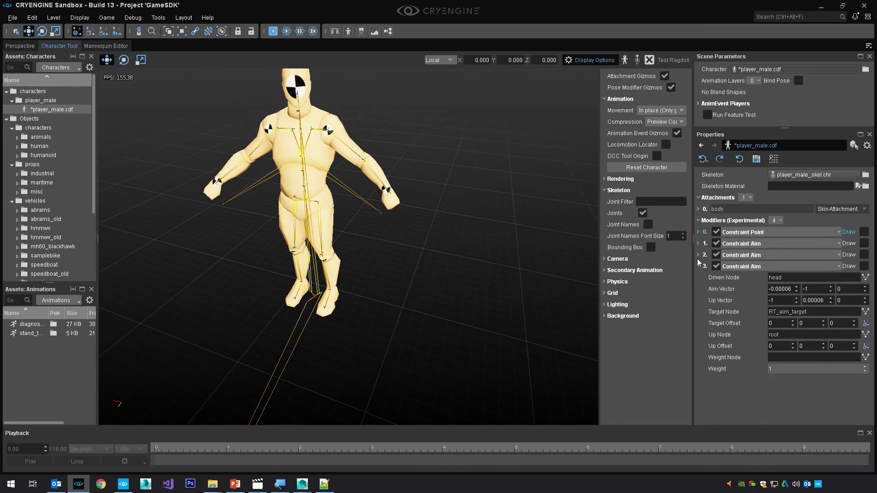
pyautogui.click(698, 266)
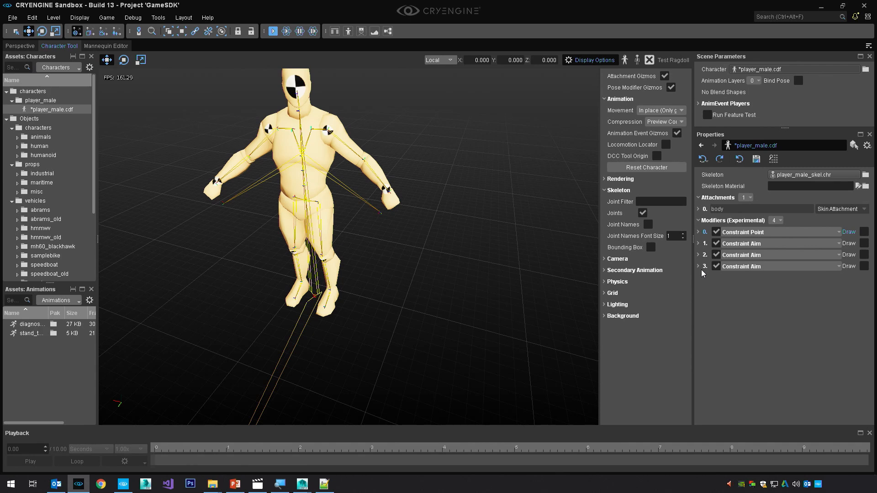
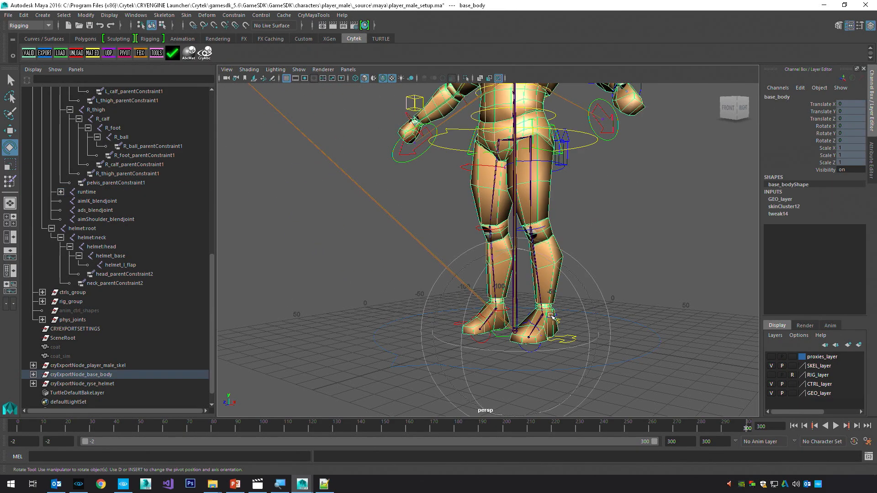
# Switch to Autodesk Maya, duplicate the L_foot joint and rename the copy L_foot_target.
pyautogui.click(671, 249)
pyautogui.click(540, 320)
pyautogui.press('f')
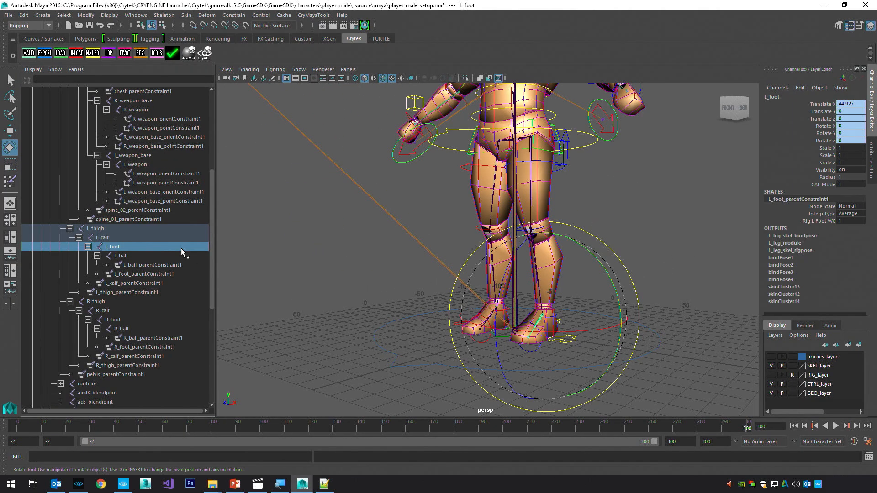
pyautogui.hotkey('ctrl', 'd')
pyautogui.doubleClick(130, 293)
pyautogui.press('BackSpace')
pyautogui.write('_target')
pyautogui.press('Return')
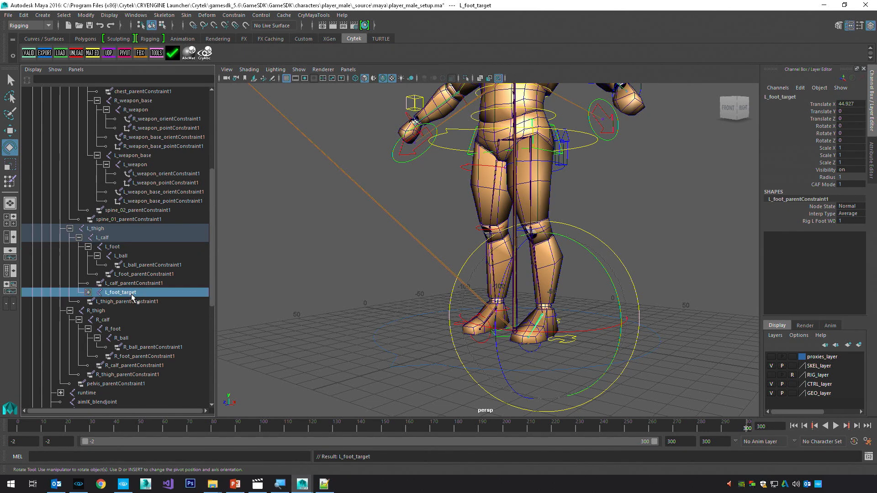
# Delete the child L_ball joint and the parent constraint under L_foot_target.
pyautogui.click(89, 291)
pyautogui.click(118, 301)
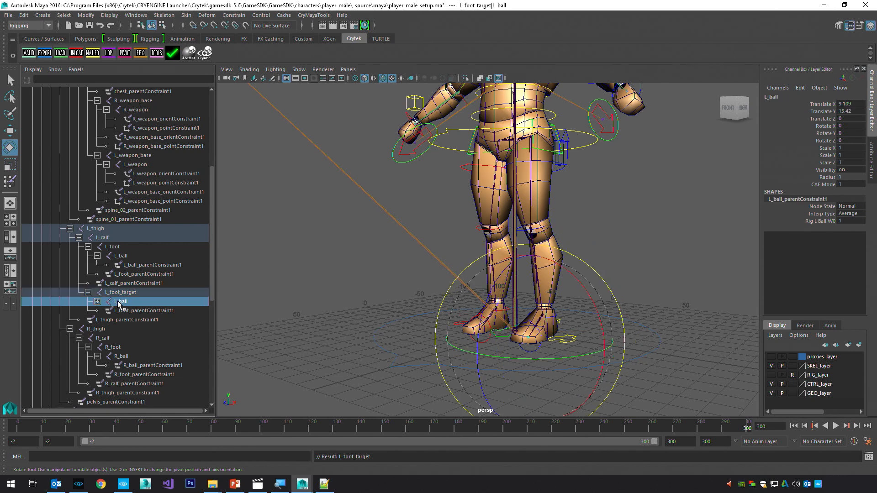
pyautogui.press('Delete')
# Parent the L_foot_target joint directly under the root joint and inspect its position at the foot.
pyautogui.click(120, 292)
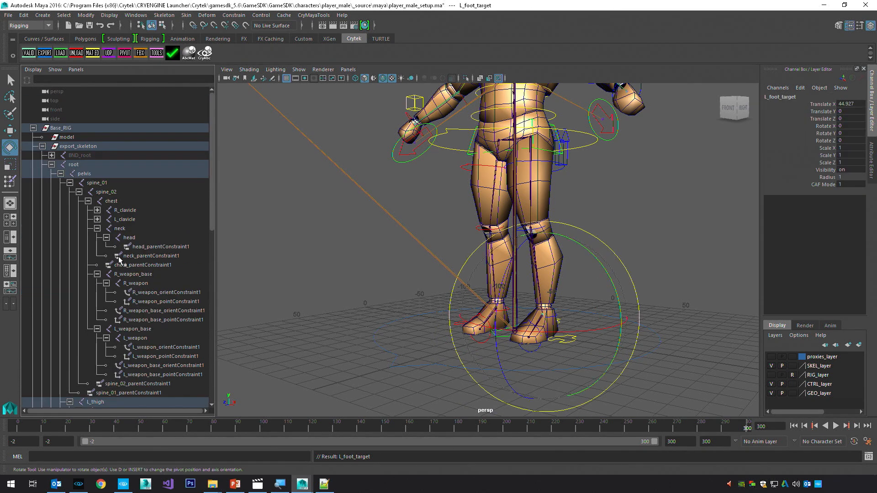
pyautogui.click(74, 164)
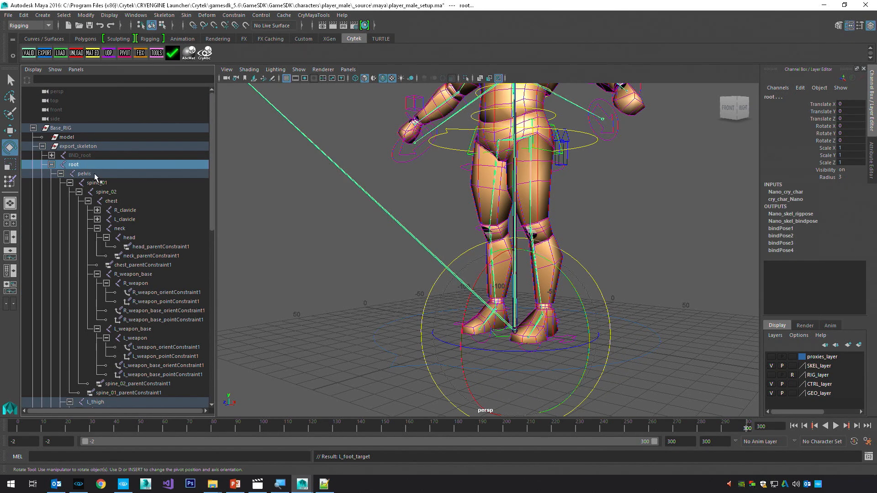
pyautogui.hotkey('ctrl', 'z')
pyautogui.click(61, 174)
pyautogui.click(86, 219)
pyautogui.press('w')
pyautogui.keyDown('alt'); pyautogui.moveTo(531, 336); pyautogui.dragTo(509, 334); pyautogui.keyUp('alt')
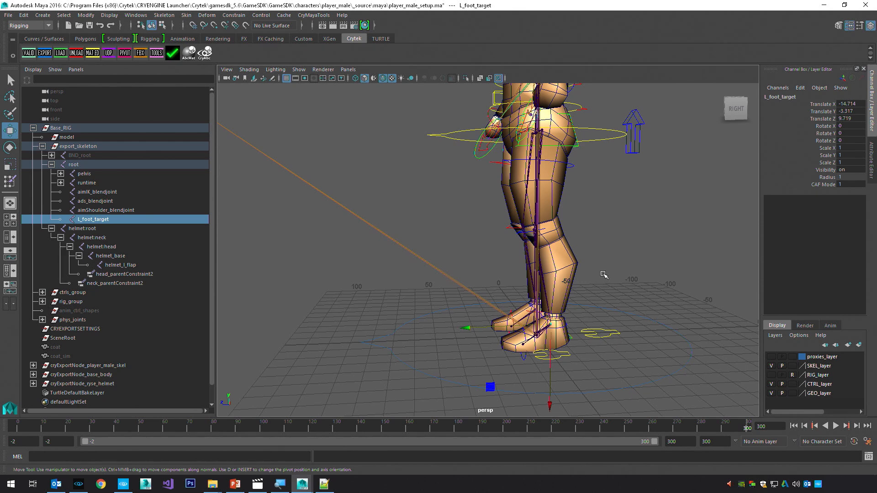
# Export the cryExportNode_player_male_skel node with the Crytek exporter, using the characters/player_male folder as export path.
pyautogui.click(45, 53)
pyautogui.click(391, 165)
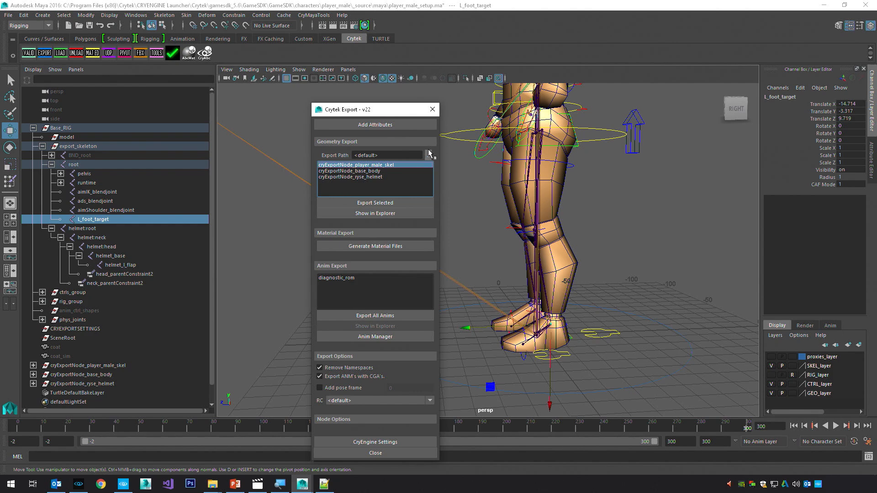
pyautogui.click(427, 156)
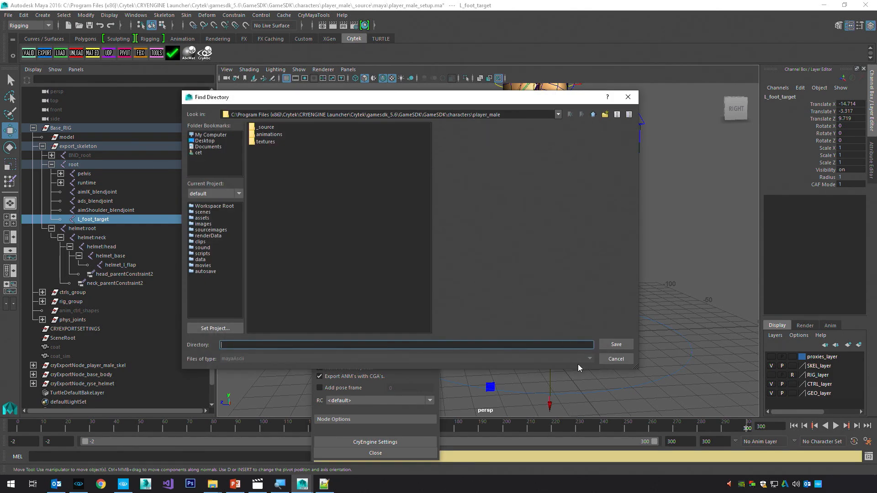
pyautogui.click(607, 340)
pyautogui.click(378, 203)
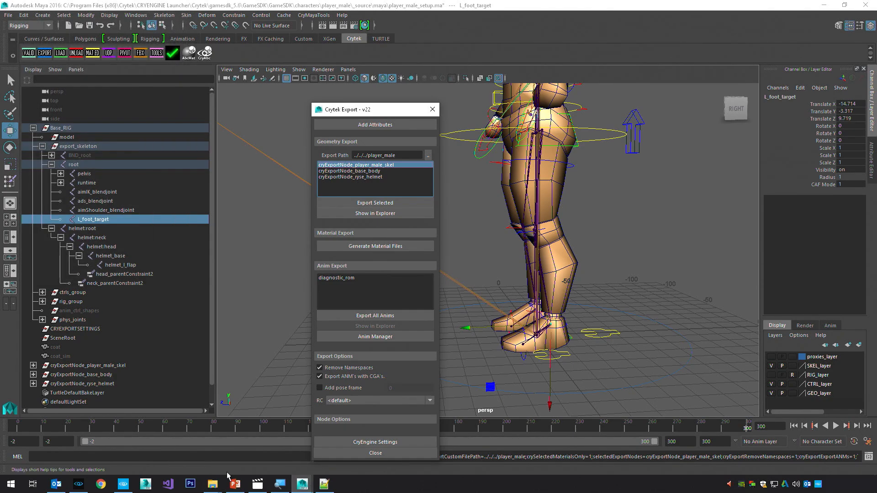
# Switch to CRYENGINE Sandbox and load the toad.cdf character from the amphibians folder.
pyautogui.click(78, 484)
pyautogui.rightClick(61, 108)
pyautogui.click(86, 158)
pyautogui.click(18, 137)
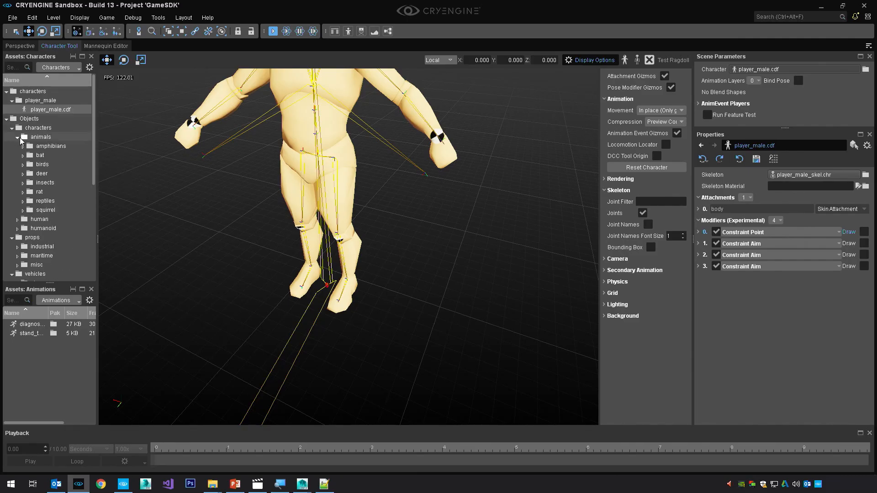
pyautogui.click(23, 146)
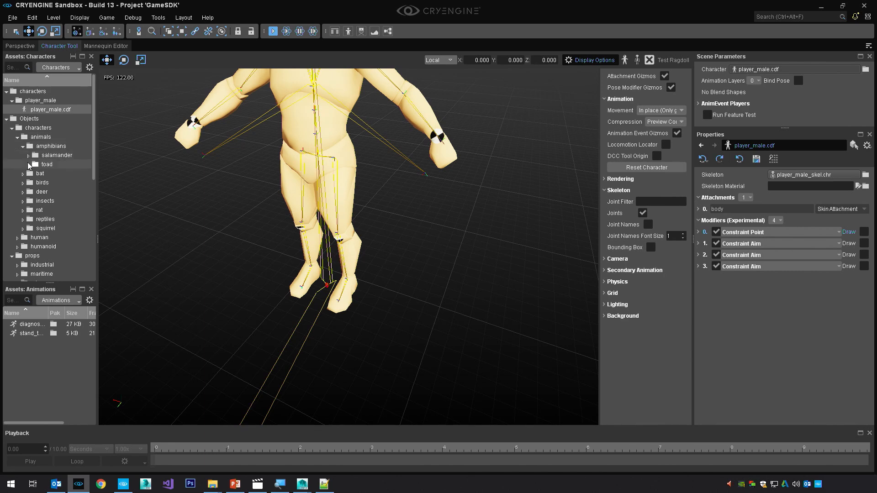
pyautogui.click(28, 164)
pyautogui.click(44, 173)
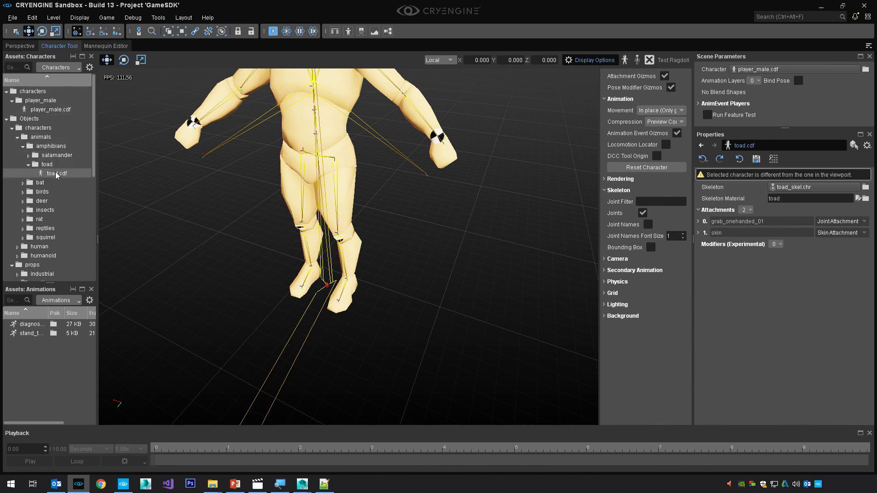
# Load player_male.cdf back into the viewport and reset the character.
pyautogui.click(64, 110)
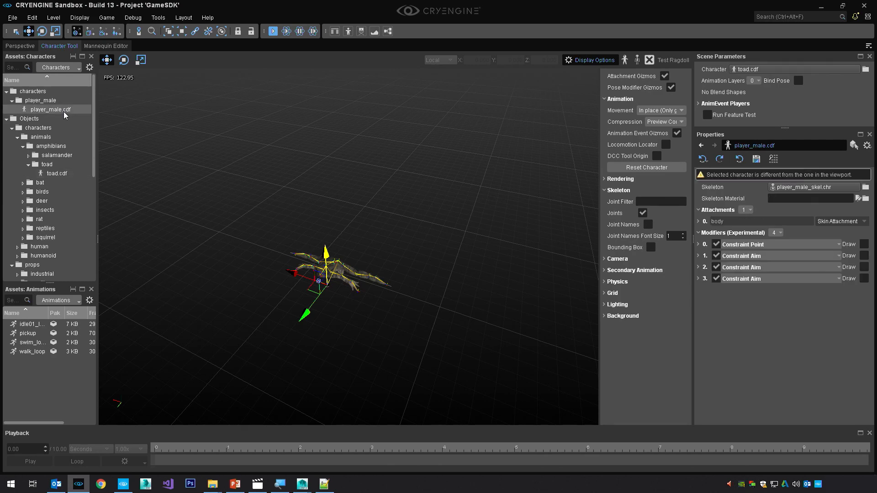
pyautogui.doubleClick(62, 111)
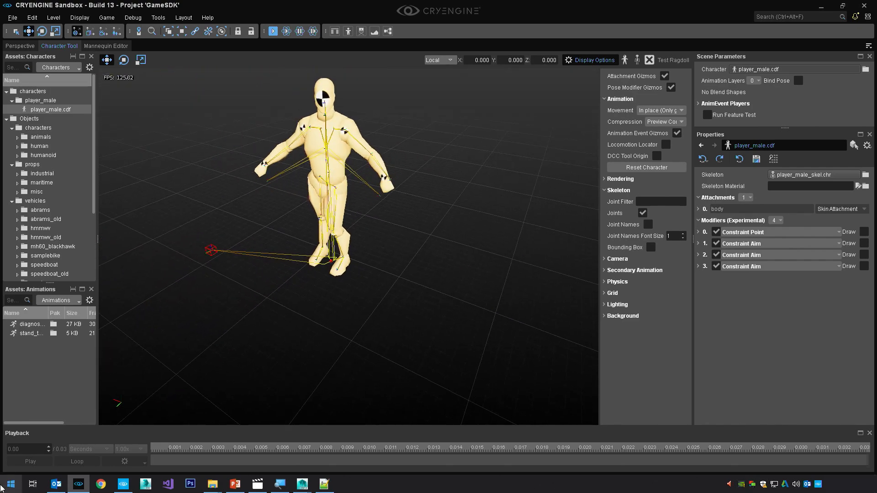
pyautogui.click(659, 168)
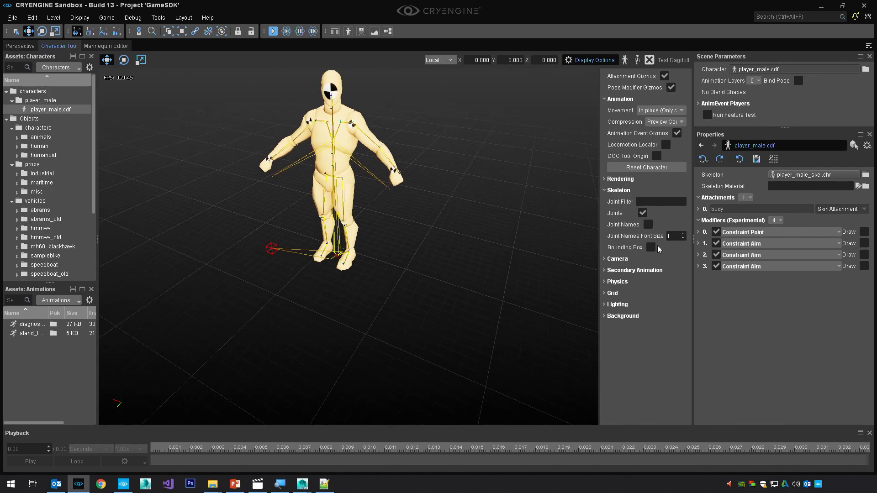
# Insert an Ik2Segments modifier directly below the Constraint Point and expand its settings.
pyautogui.rightClick(704, 244)
pyautogui.click(722, 251)
pyautogui.click(738, 246)
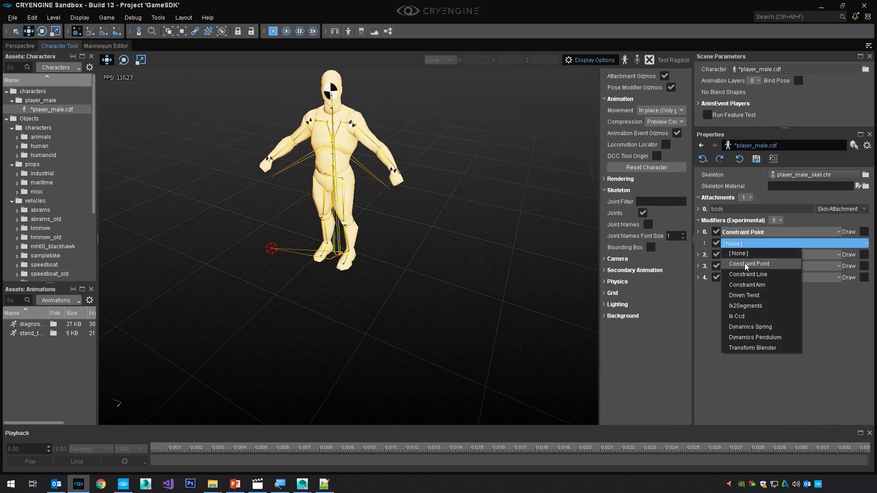
pyautogui.click(757, 307)
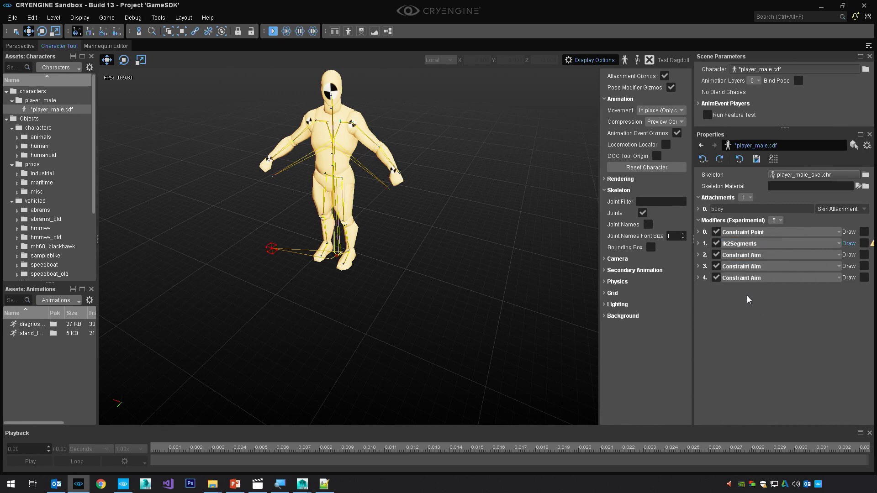
pyautogui.click(698, 245)
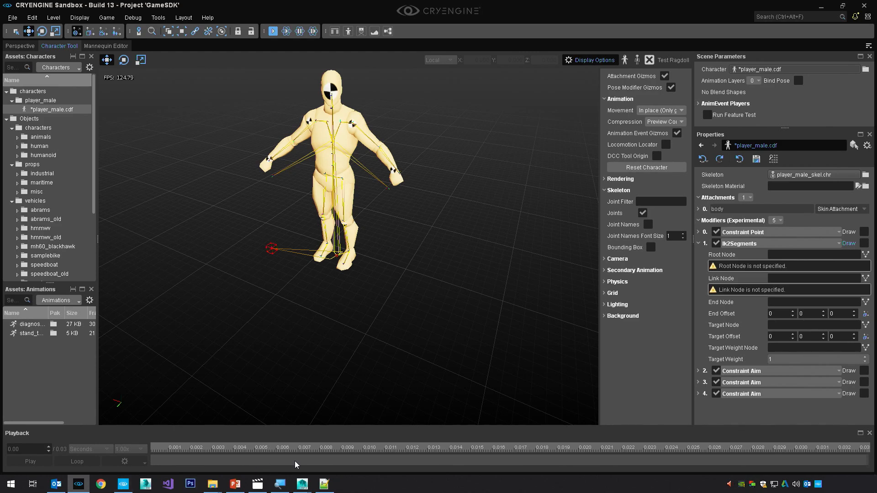
# Switch to Maya, select L_leg_ik_ctrl on the left leg and move it to demonstrate the leg's IK.
pyautogui.moveTo(302, 483)
pyautogui.click(351, 436)
pyautogui.click(533, 314)
pyautogui.scroll(3, 535, 315)
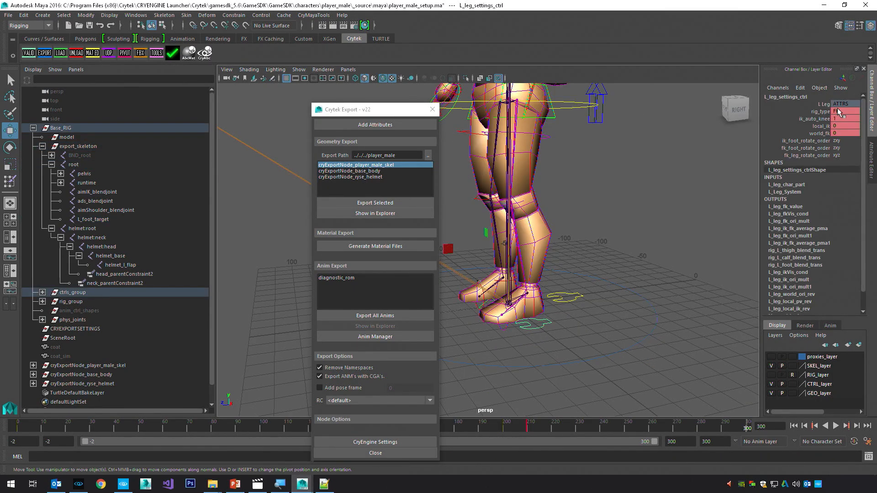
pyautogui.click(561, 313)
pyautogui.keyDown('alt'); pyautogui.moveTo(561, 313); pyautogui.dragTo(505, 348); pyautogui.keyUp('alt')
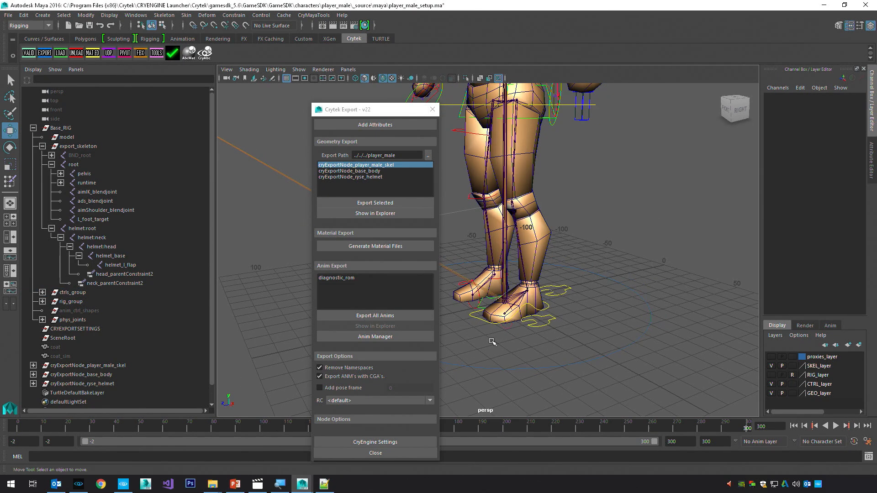
pyautogui.click(473, 316)
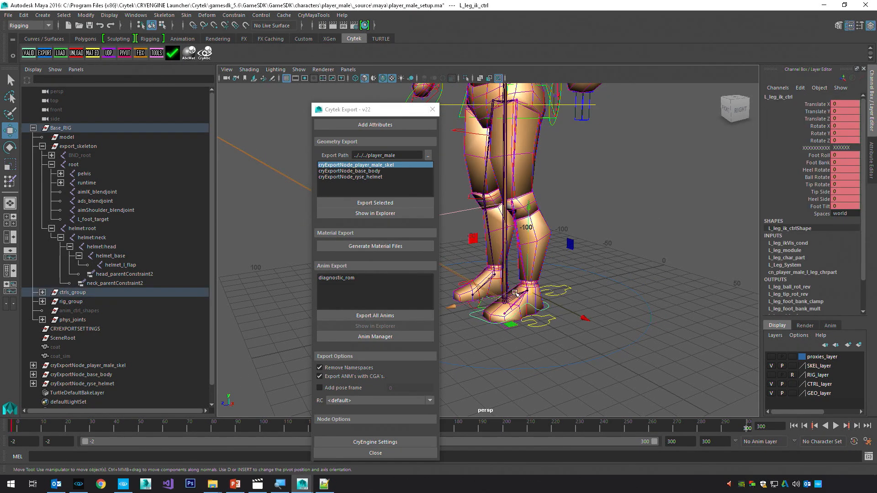
pyautogui.moveTo(528, 293); pyautogui.dragTo(581, 249)
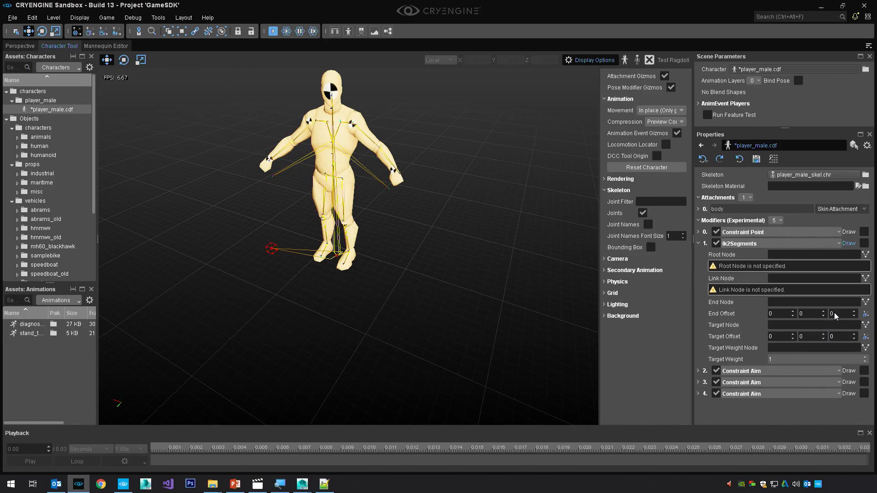
# Set the Ik2Segments root node to L_thigh and its link node to L_calf in CRYENGINE Sandbox.
pyautogui.click(865, 255)
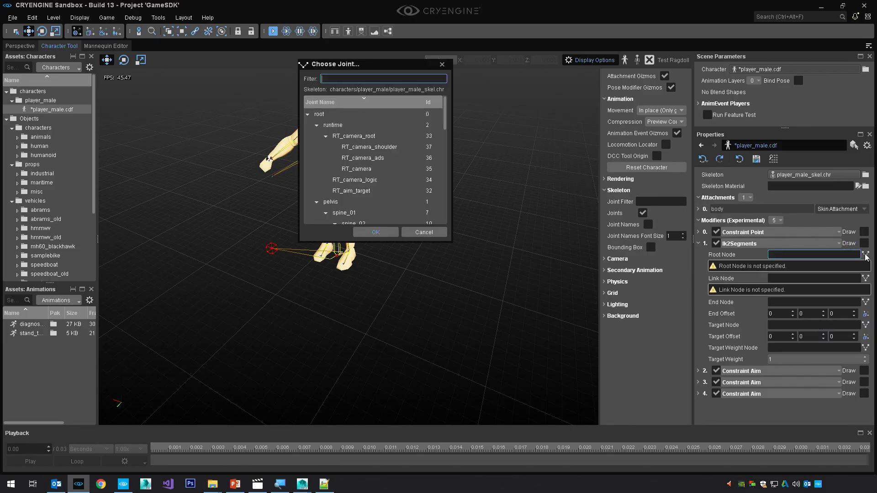
pyautogui.write('thi')
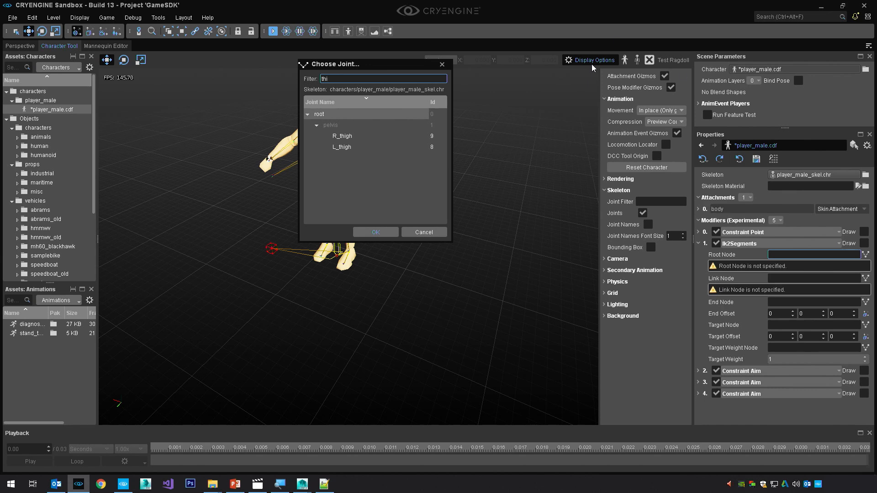
pyautogui.doubleClick(342, 147)
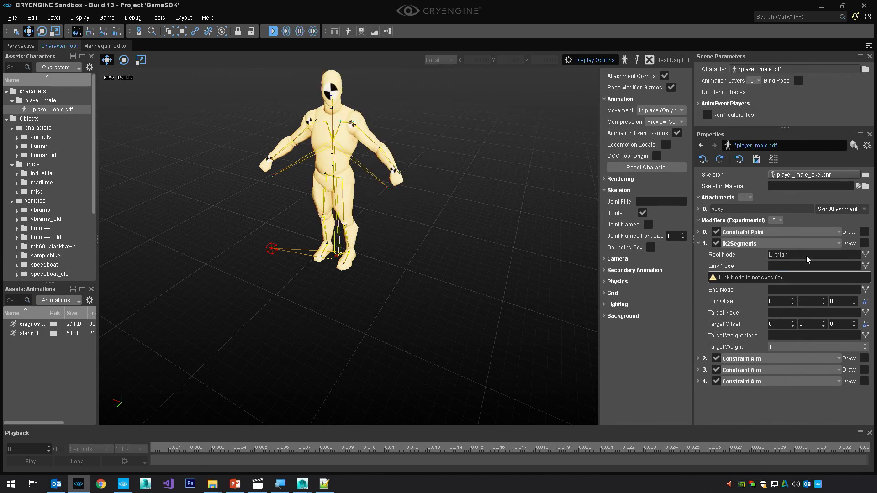
pyautogui.click(867, 265)
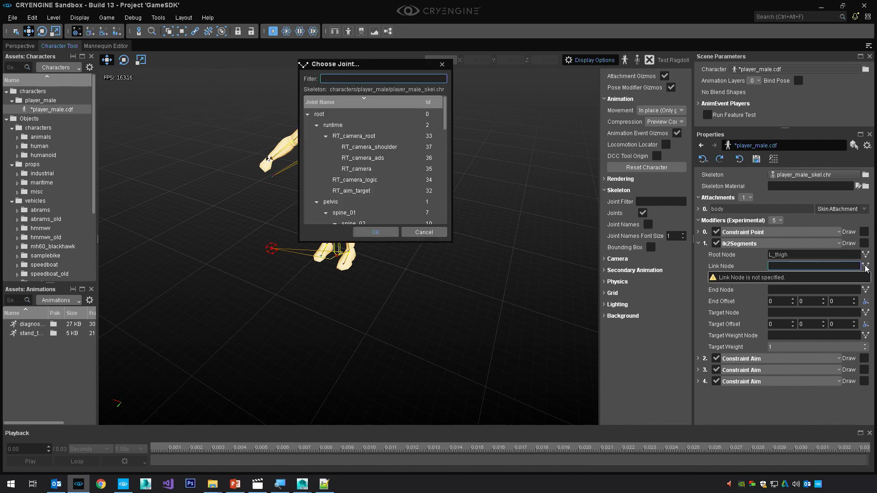
pyautogui.write('calf')
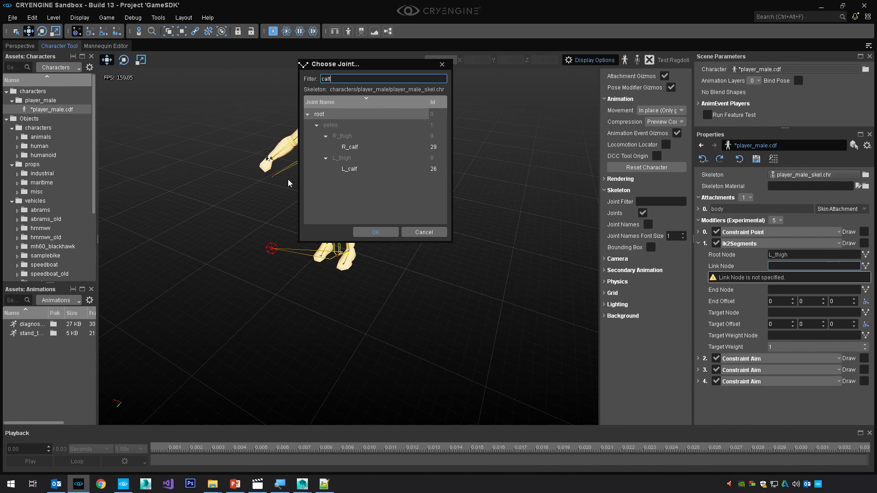
pyautogui.doubleClick(343, 169)
# Set the Ik2Segments end node to L_foot and its target node to L_foot_target.
pyautogui.click(866, 278)
pyautogui.write('foot')
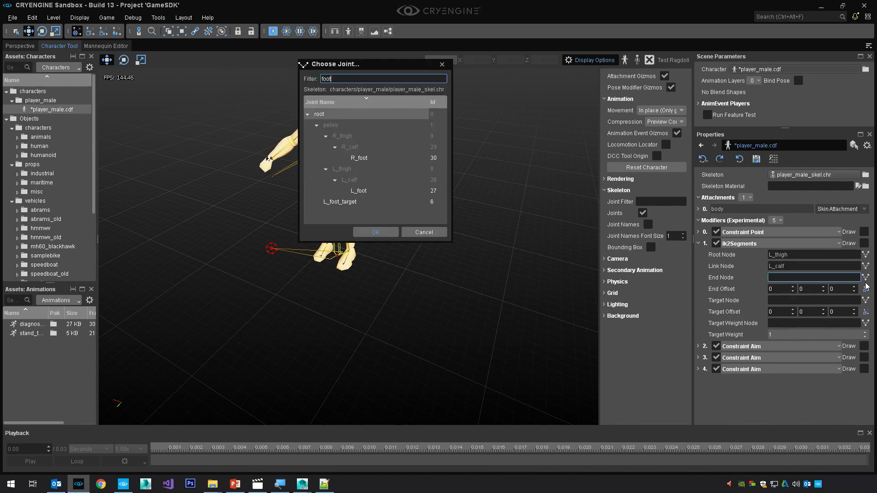
pyautogui.doubleClick(396, 190)
pyautogui.moveTo(341, 274); pyautogui.dragTo(529, 299, button='right')
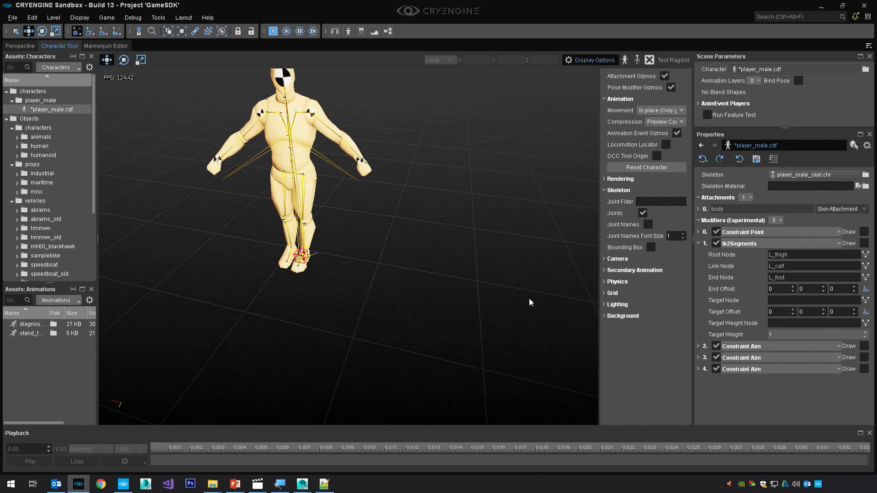
pyautogui.click(864, 300)
pyautogui.write('tar')
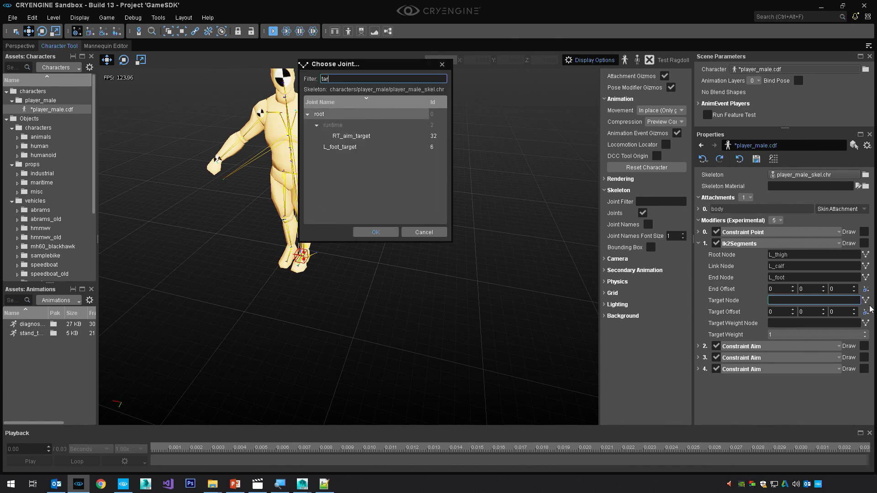
pyautogui.doubleClick(346, 146)
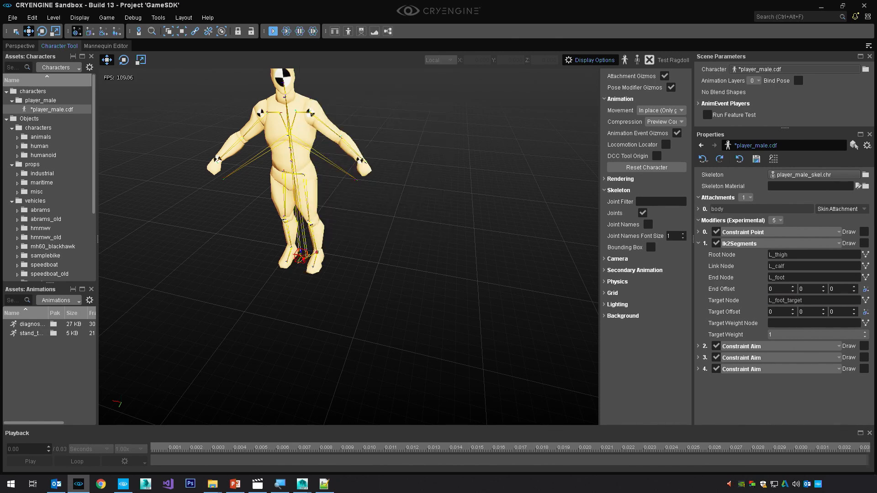
pyautogui.moveTo(384, 256); pyautogui.dragTo(374, 256, button='right')
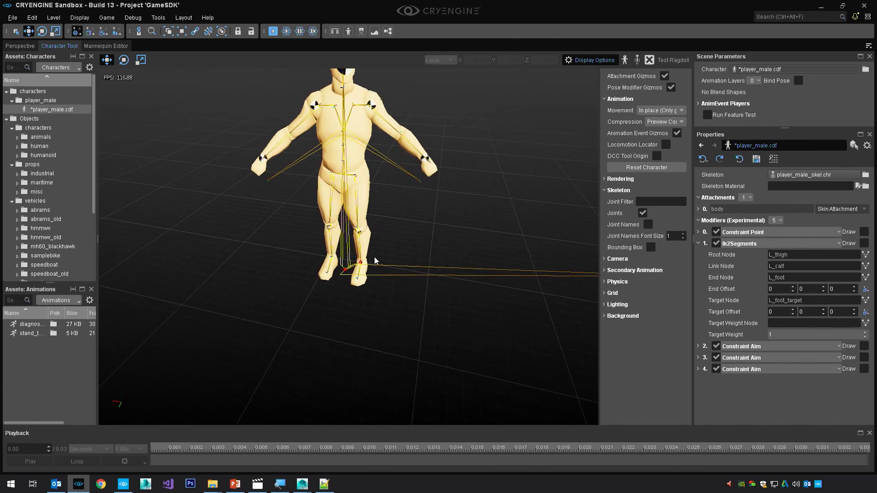
# Insert a Constraint Point modifier at the start of the modifier list and expand its settings.
pyautogui.rightClick(705, 235)
pyautogui.click(705, 235)
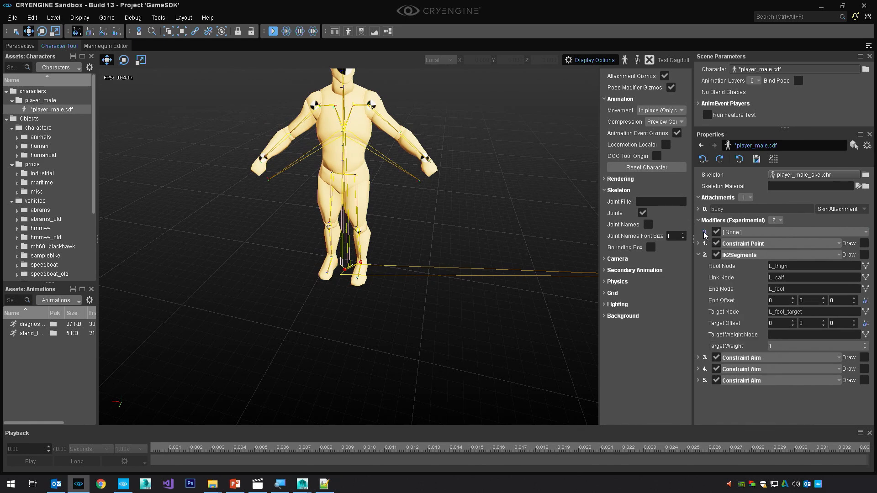
pyautogui.click(722, 232)
pyautogui.click(749, 248)
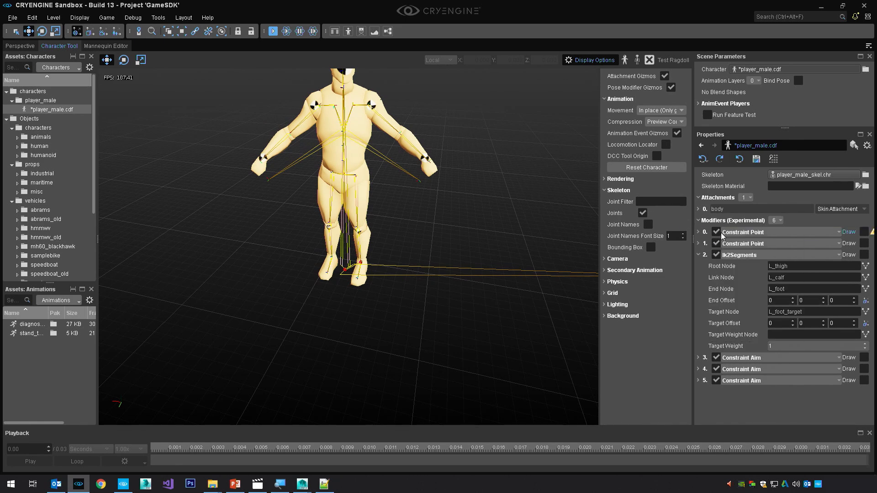
pyautogui.click(703, 234)
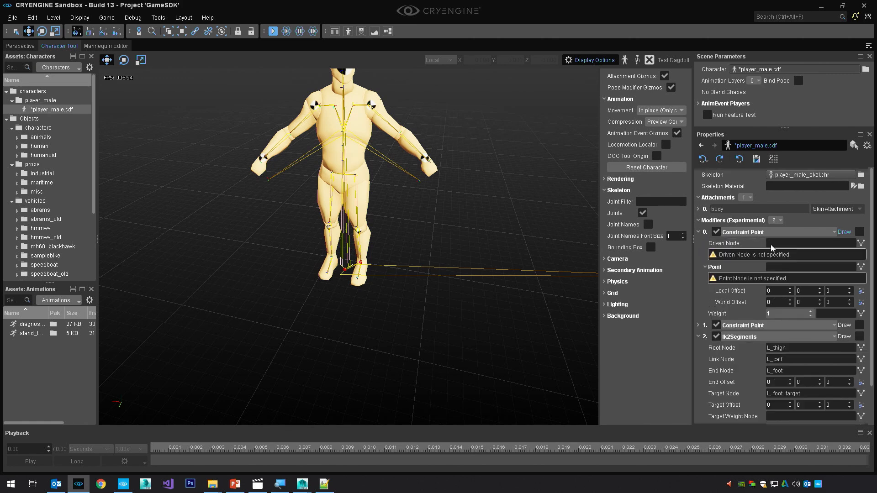
# Set the new Constraint Point's driven and point nodes to L_foot_target and move its local offset to about -0.35, 0, -0.22.
pyautogui.click(861, 243)
pyautogui.write('targ')
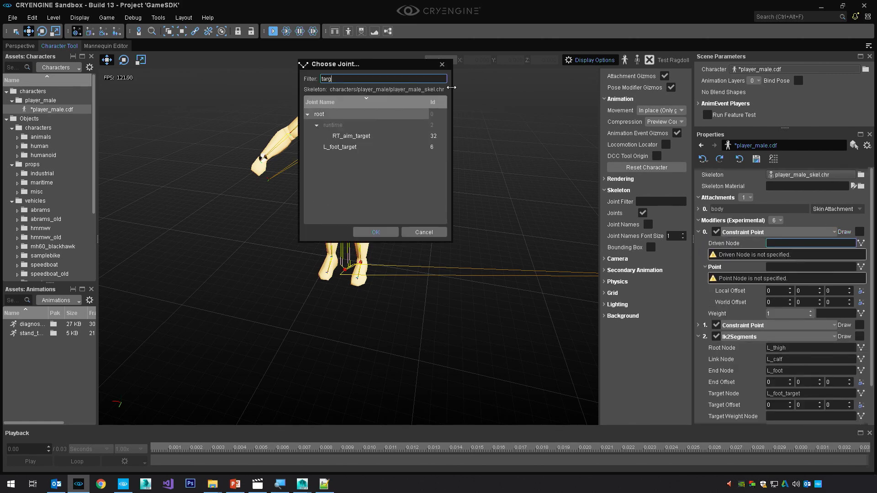
pyautogui.doubleClick(361, 146)
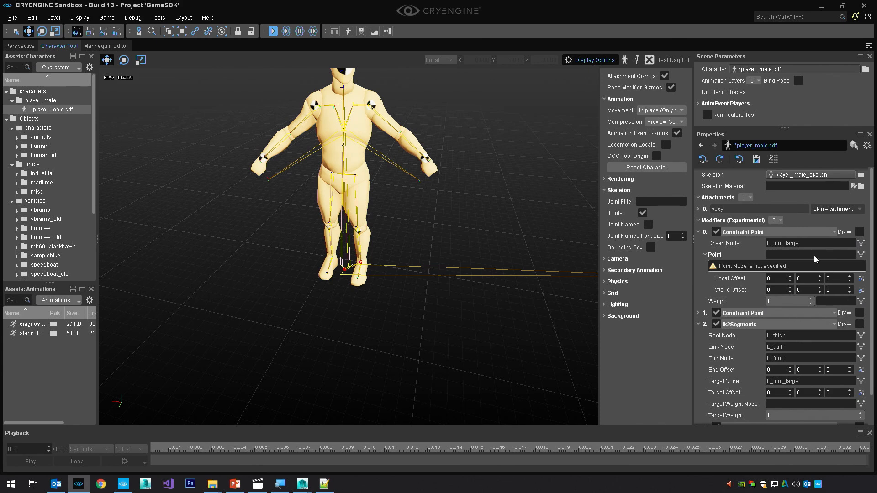
pyautogui.rightClick(796, 254)
pyautogui.click(812, 290)
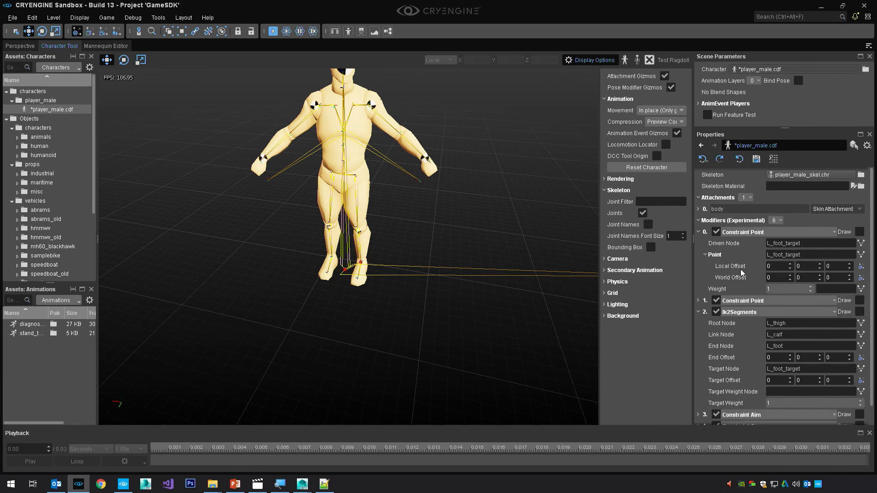
pyautogui.moveTo(363, 292); pyautogui.dragTo(416, 268)
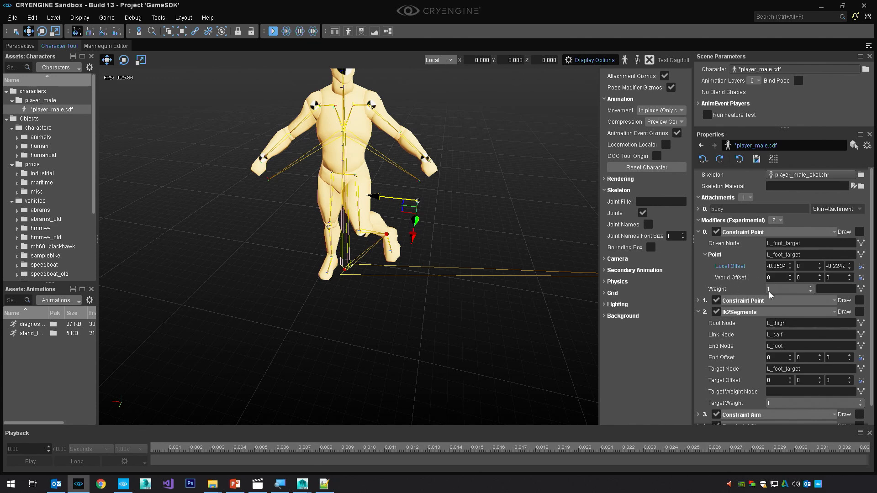
# Insert an Ik Ccd modifier at the start of the modifier list and disable it.
pyautogui.click(776, 224)
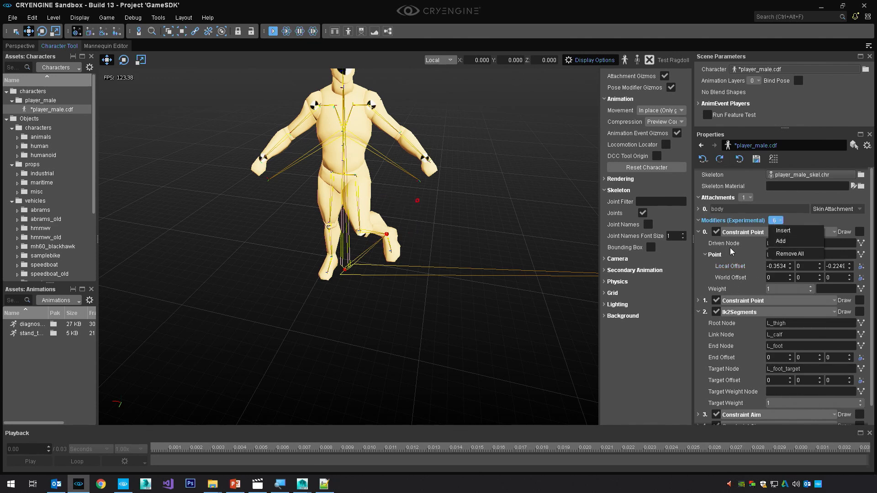
pyautogui.click(779, 222)
pyautogui.click(772, 232)
pyautogui.click(754, 305)
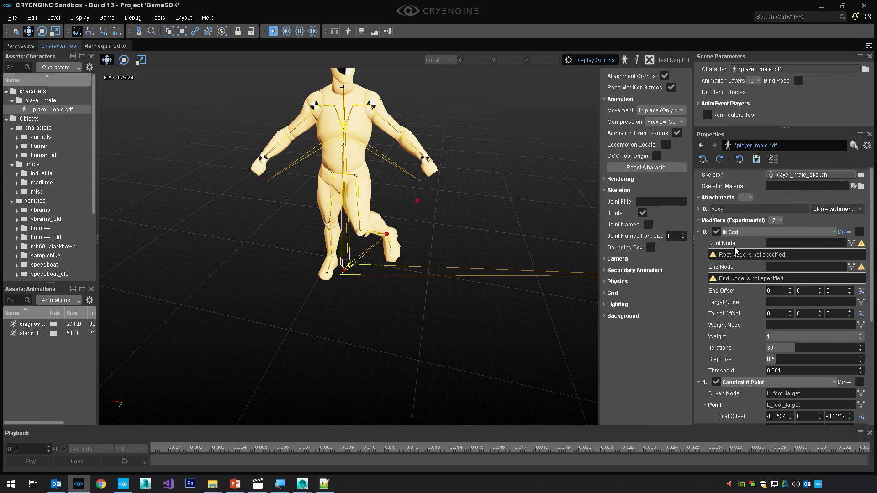
pyautogui.click(716, 232)
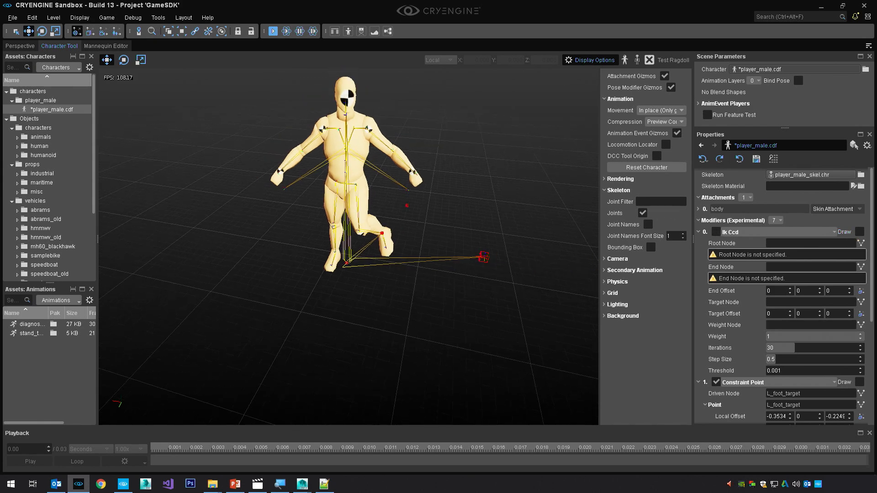
# Preview the diagnostic_rom and stand_tac_run_pistol_fwd_shldr_slow animations on the character and pause the second one.
pyautogui.doubleClick(31, 323)
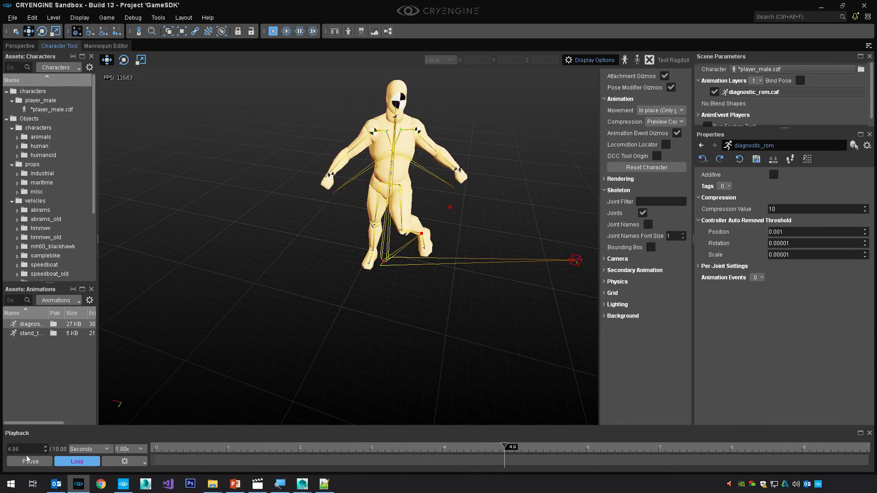
pyautogui.click(30, 335)
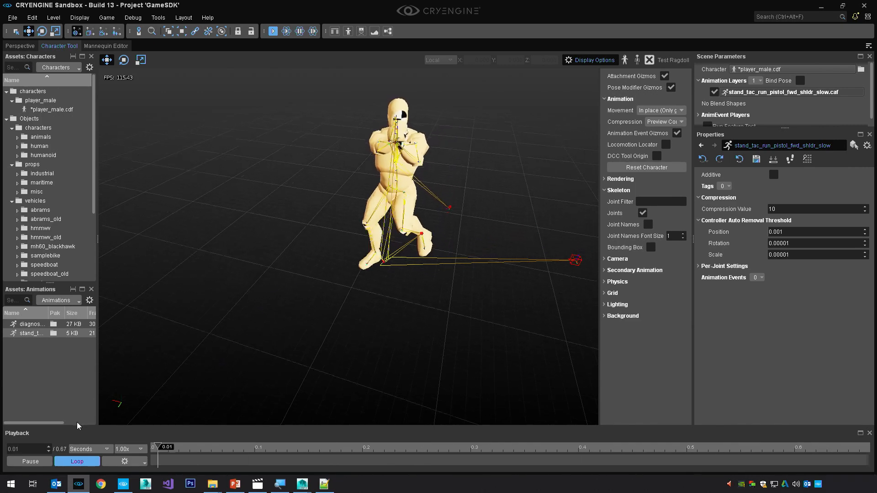
pyautogui.click(38, 464)
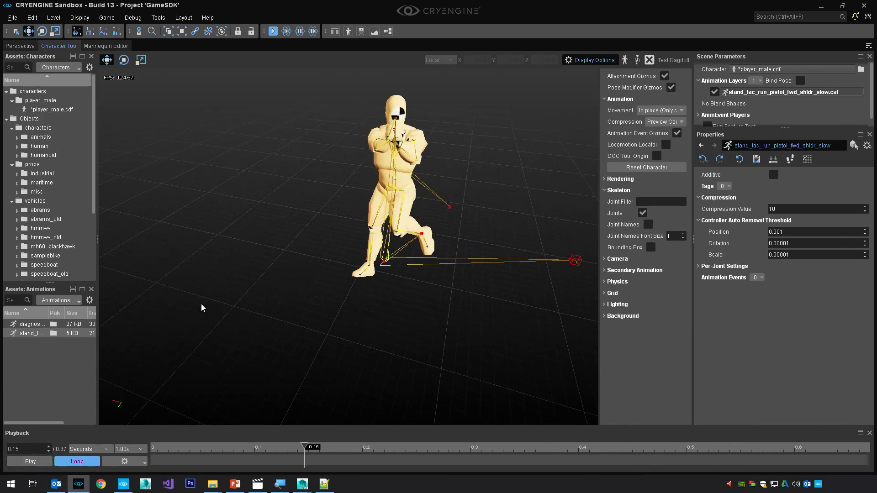